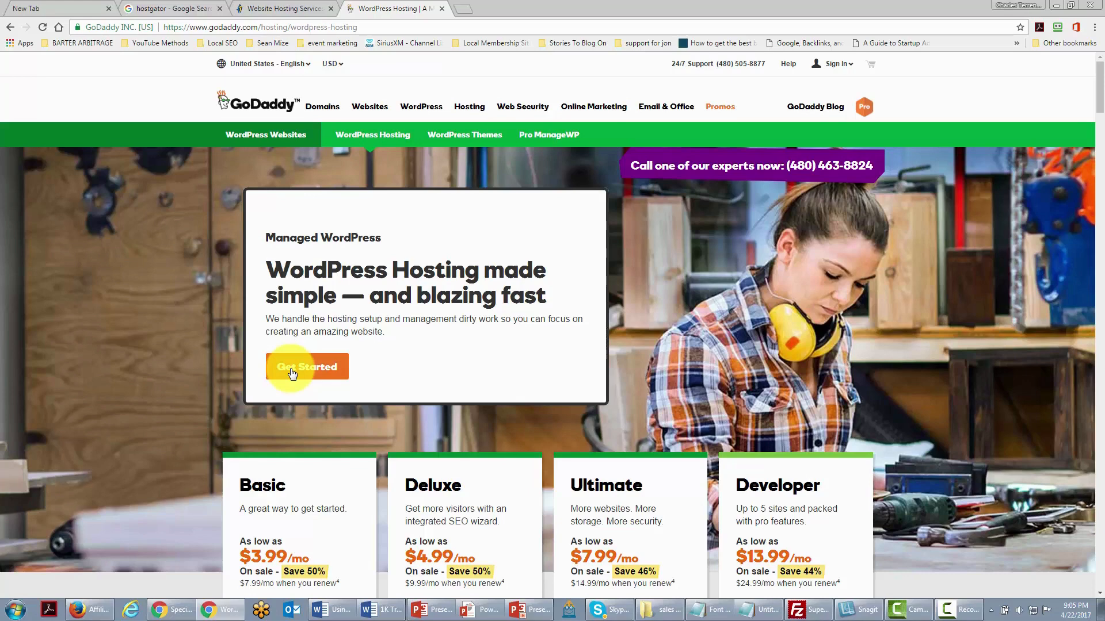
- Switch from the GoDaddy hosting tab back to the Google 'hostgator' search results tab
key("ctrl+shift+Tab")
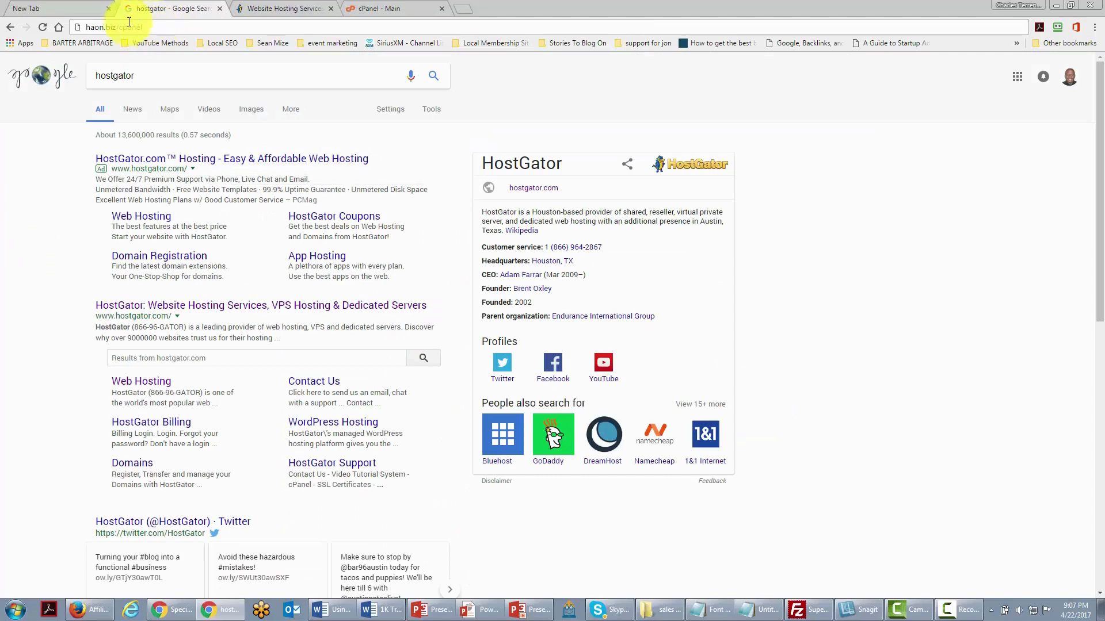
- Go to haon.biz/cpanel and launch Fantastico F3 from the Software section
left_click(160, 28)
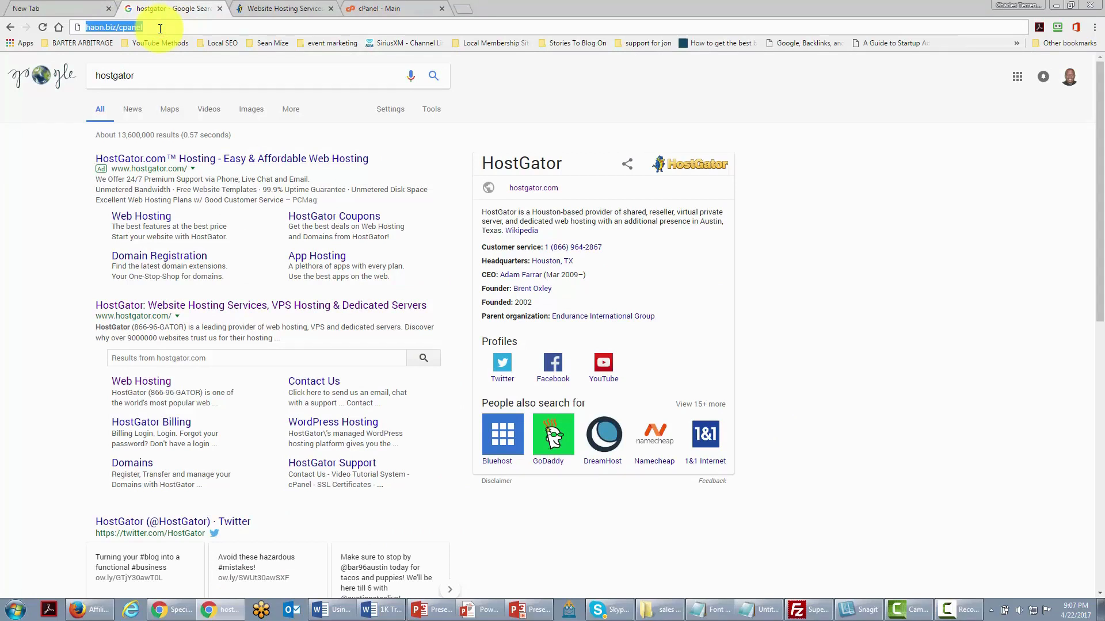
key("Return")
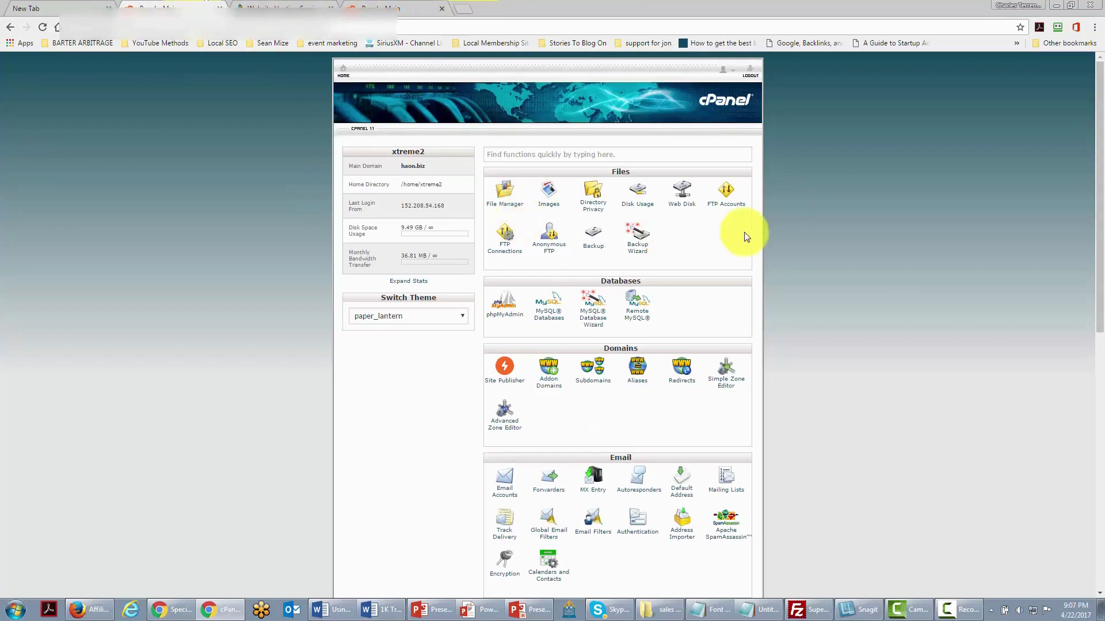
left_click(776, 226)
scroll(774, 227, "down", 8)
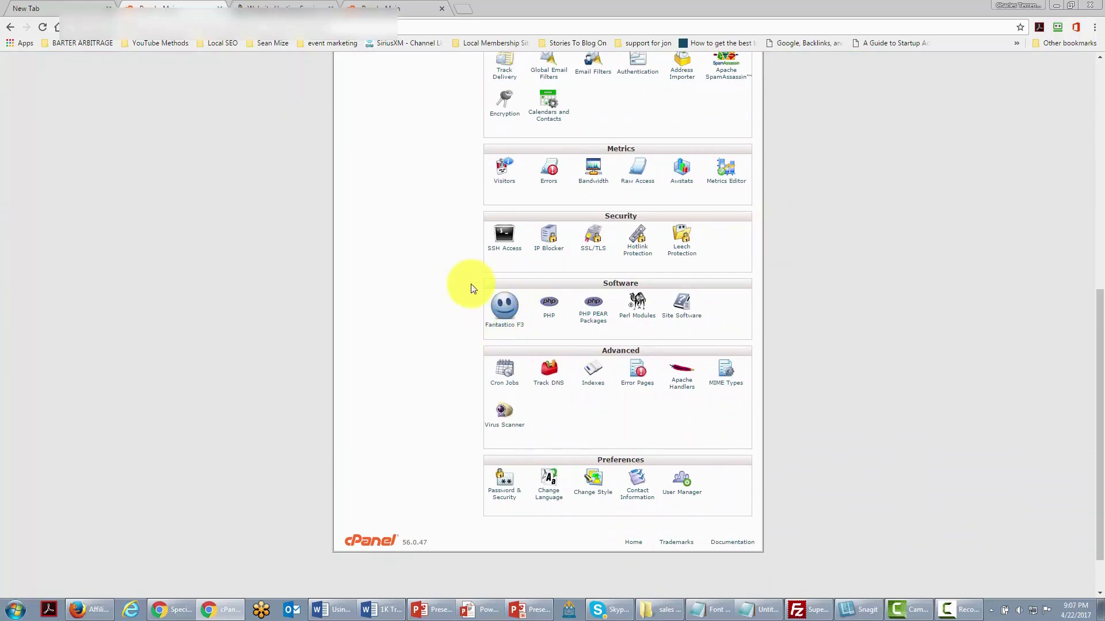
left_click(501, 329)
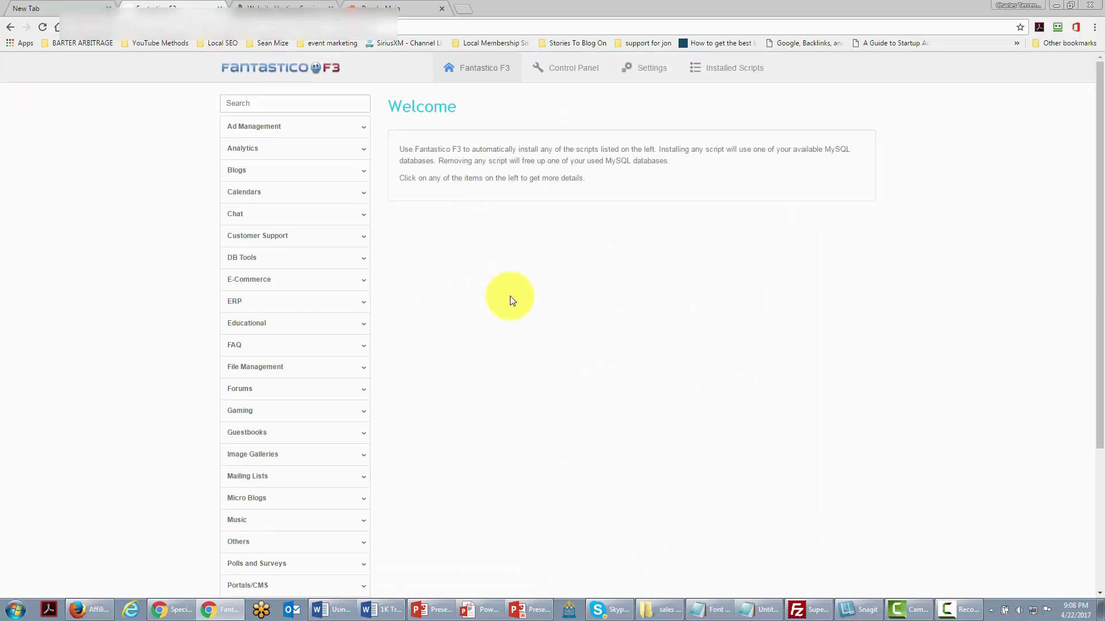
- Under Blogs, select WordPress and start installing a new copy of version 4.6.1
left_click(239, 176)
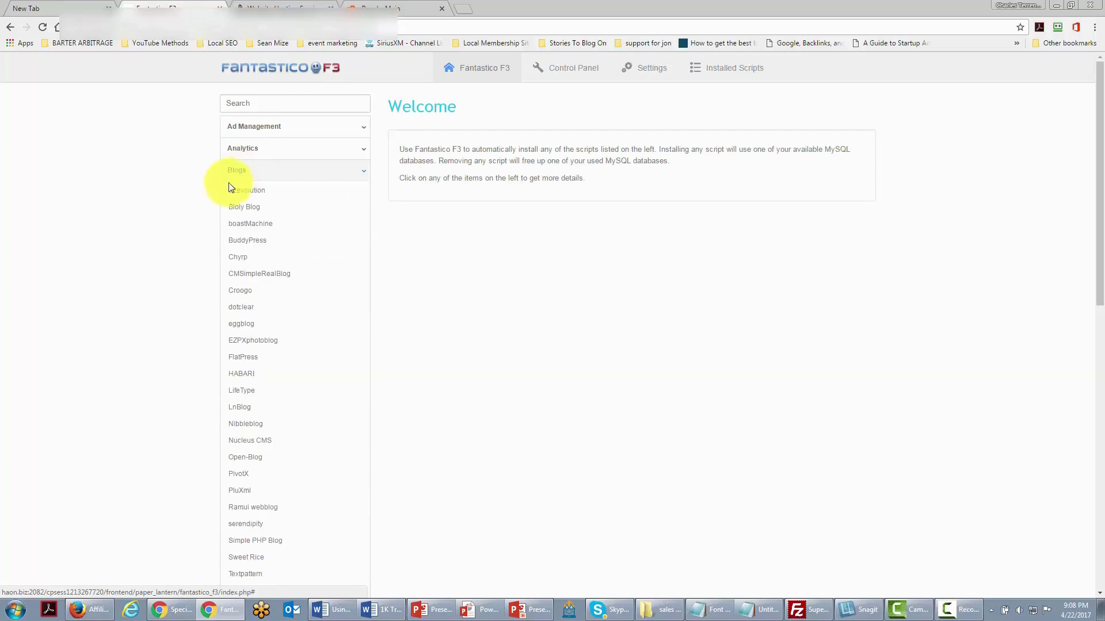
scroll(230, 271, "down", 2)
scroll(233, 270, "down", 1)
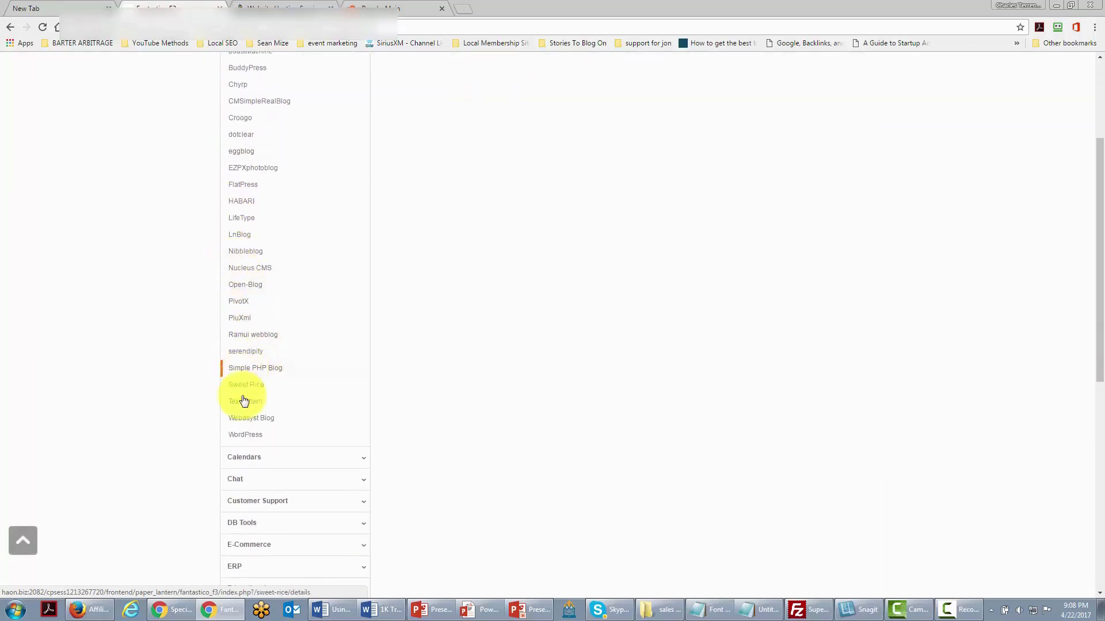
left_click(254, 440)
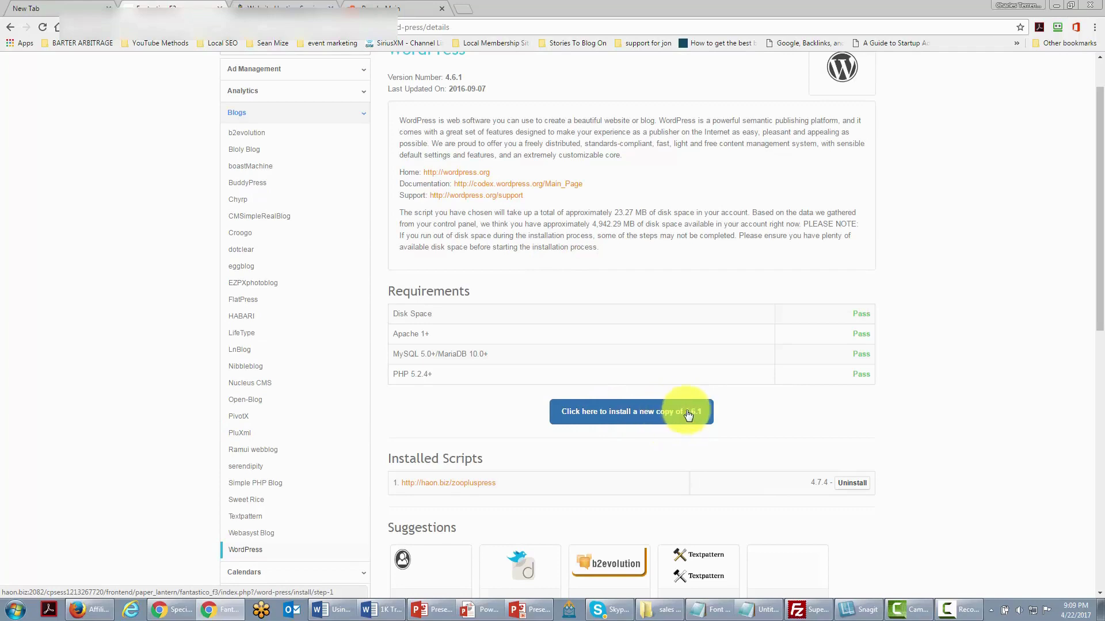
left_click(615, 418)
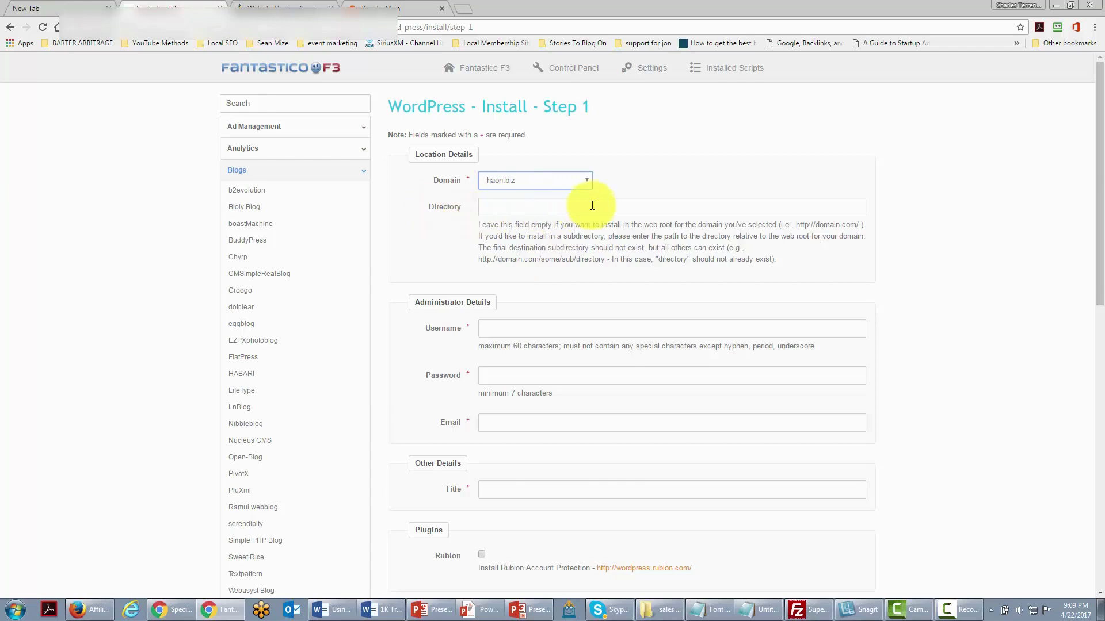
- Enter testdirectory as the install directory under haon.biz and review the install form
left_click(490, 207)
type("testdirectory")
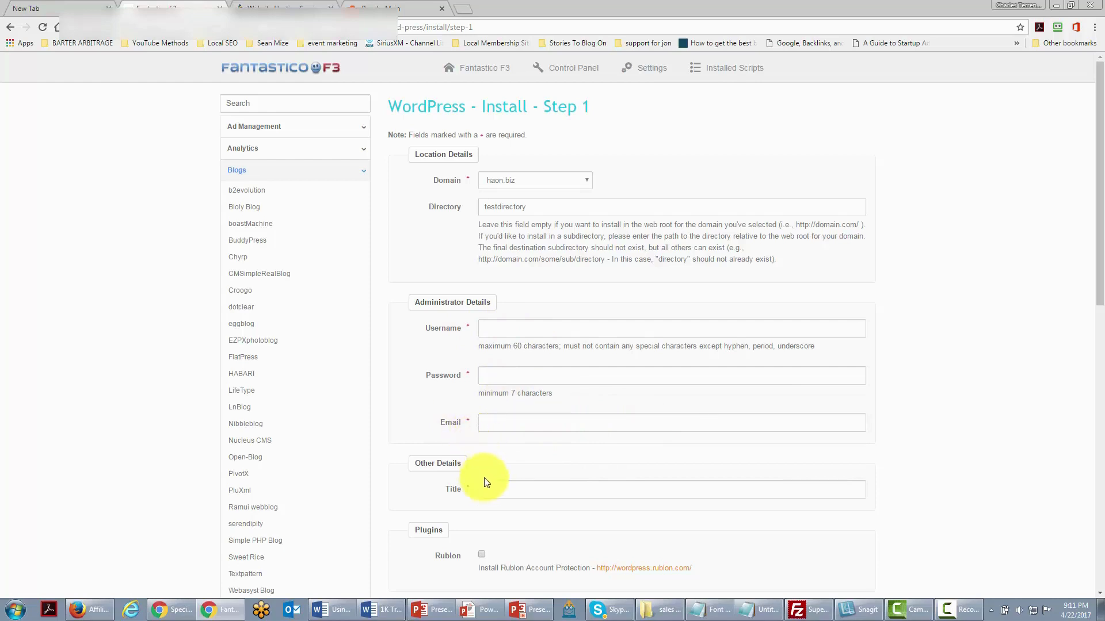
scroll(492, 460, "down", 1)
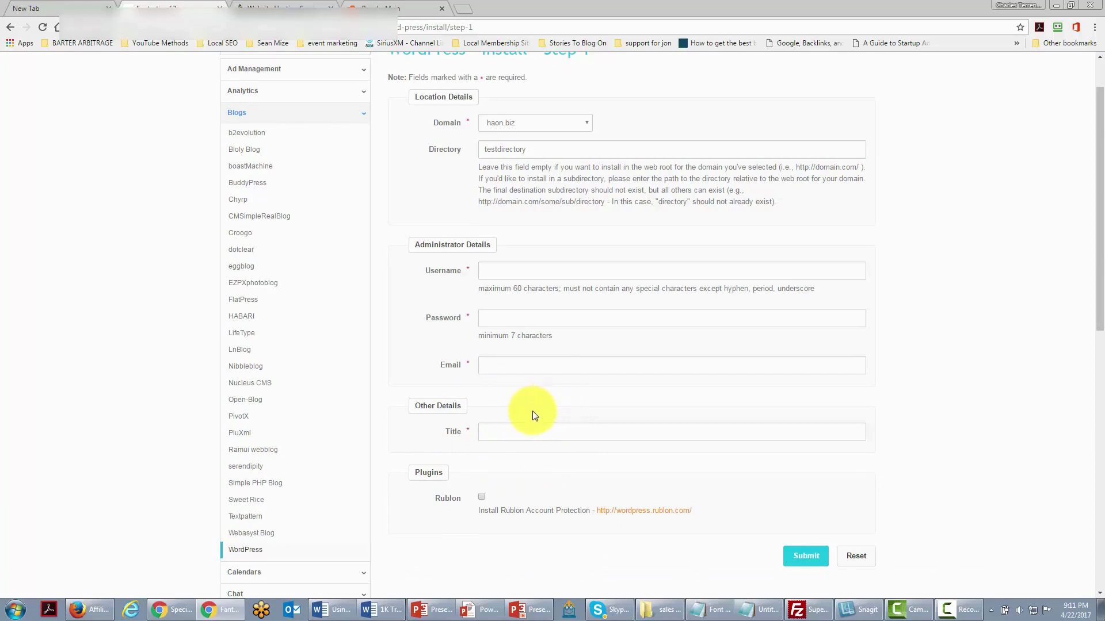
scroll(538, 419, "up", 1)
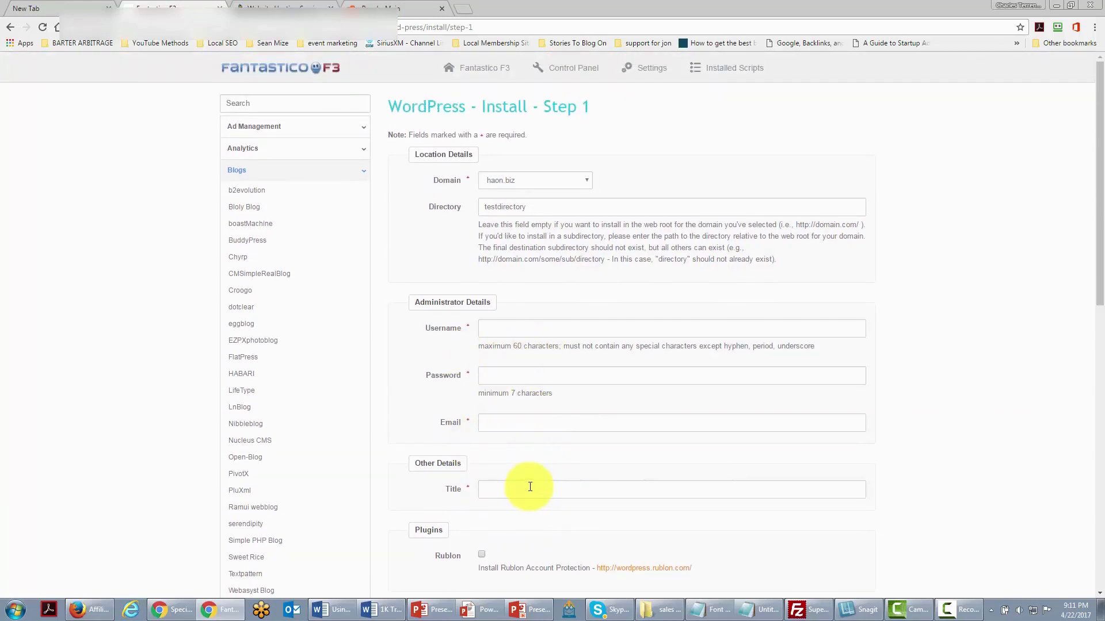
scroll(529, 487, "down", 1)
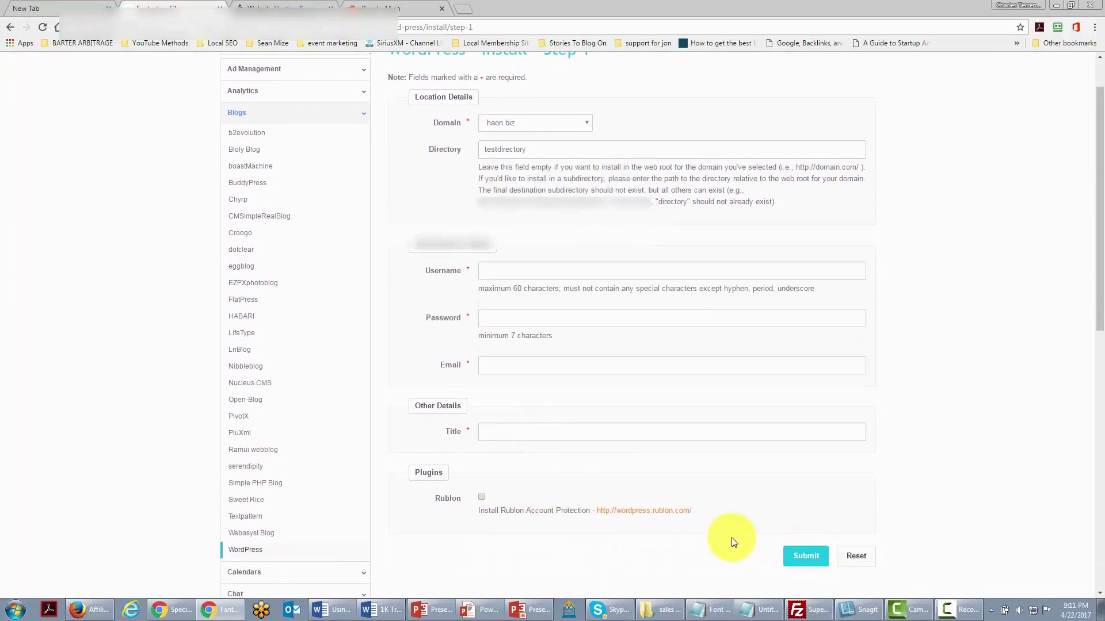
scroll(730, 540, "up", 1)
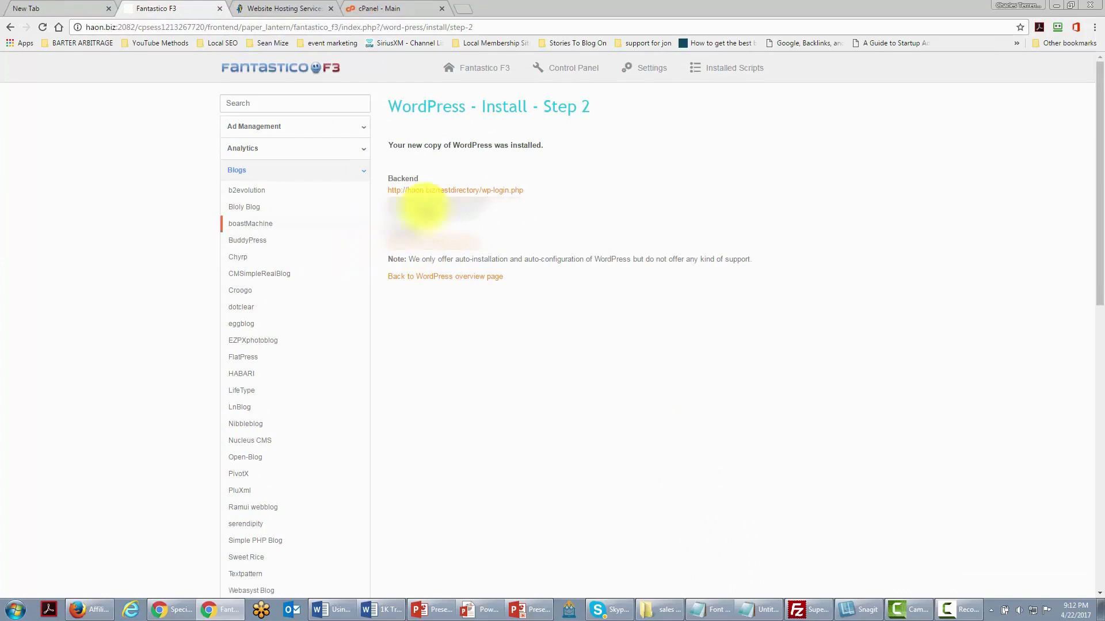
- Log into the new site's wp-login.php admin with the saved credentials
left_click(447, 191)
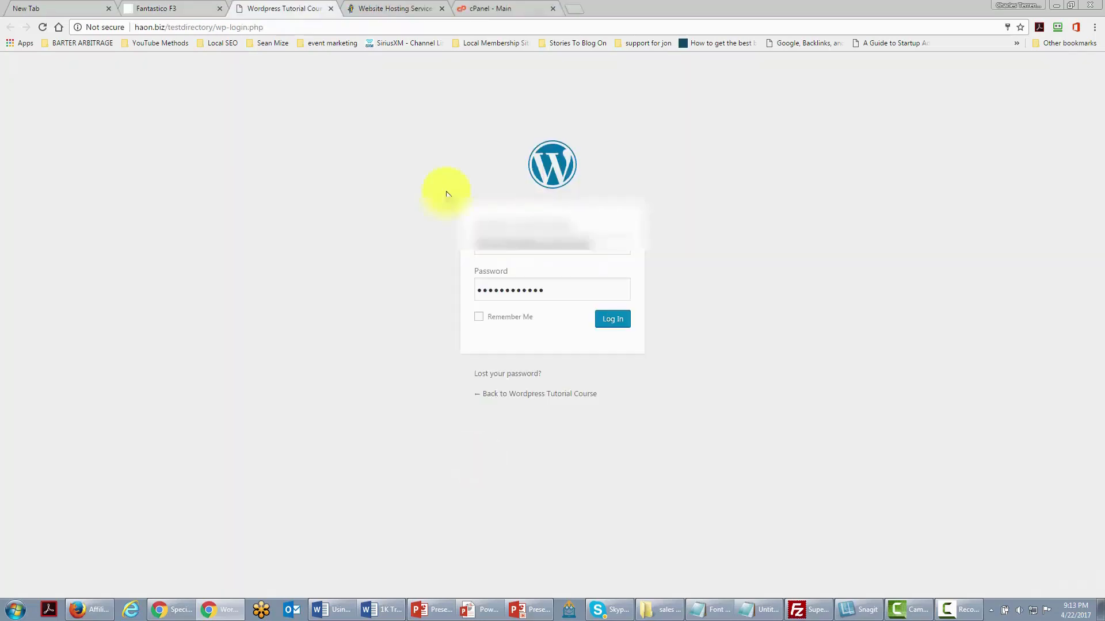
left_click(598, 319)
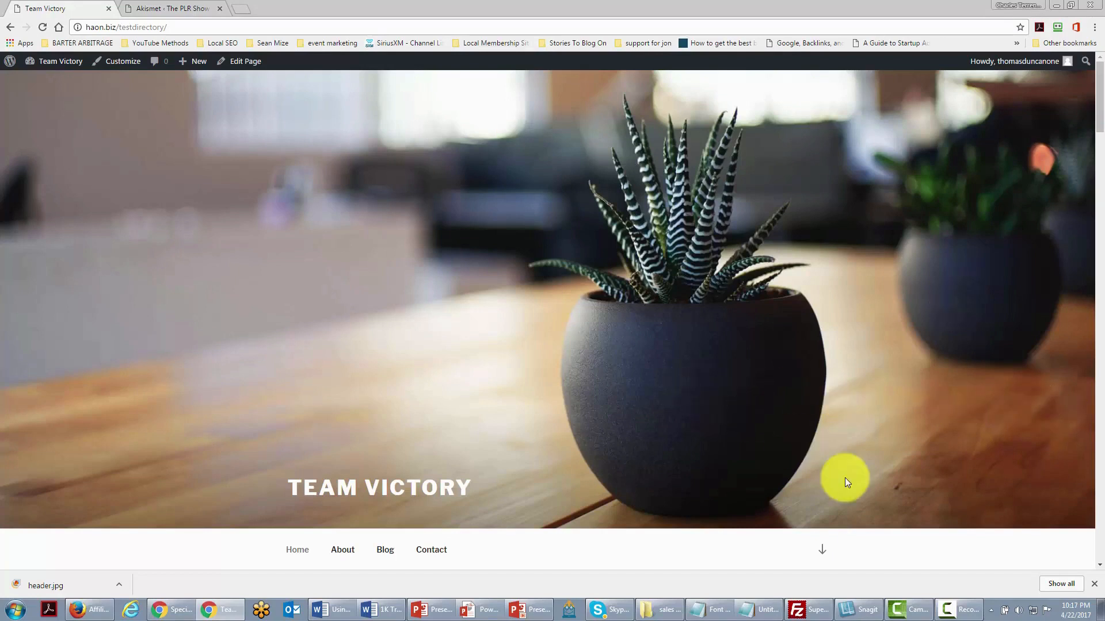
- Open the Menus editor from Appearance in the Dashboard sidebar
mouse_move(50, 71)
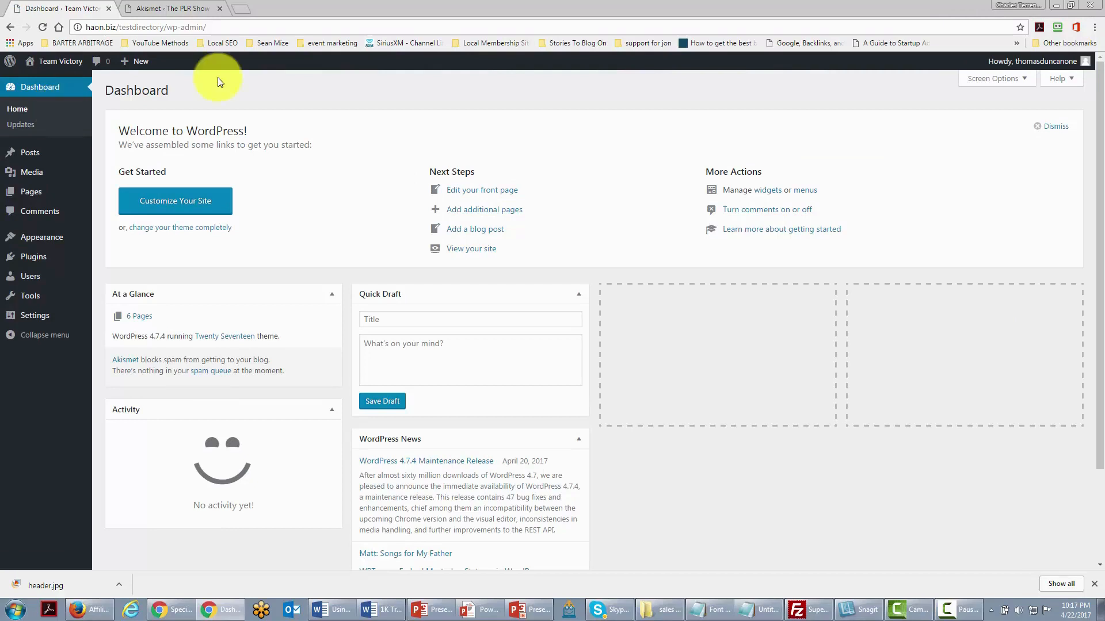
mouse_move(42, 236)
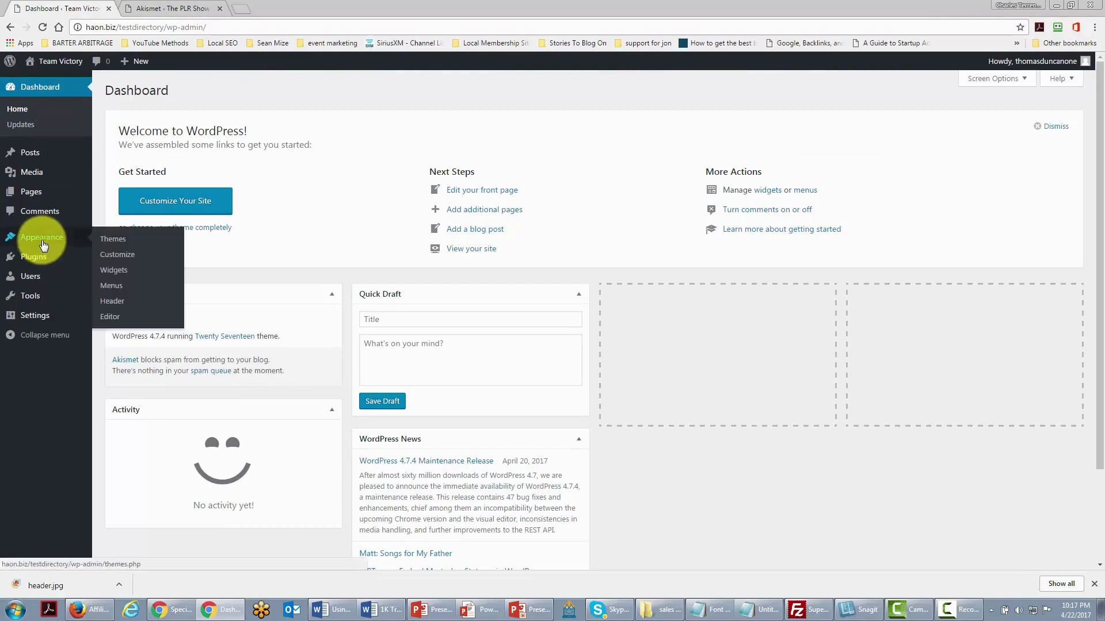
left_click(110, 287)
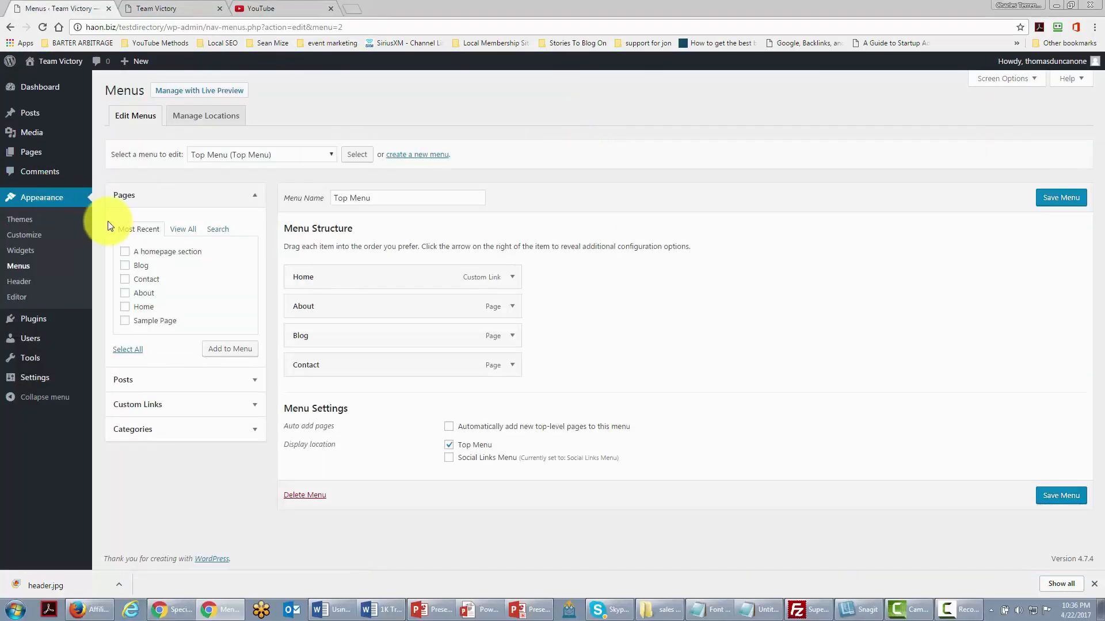
- Expand the About and Blog menu items and remove Contact from the Top Menu
left_click(512, 307)
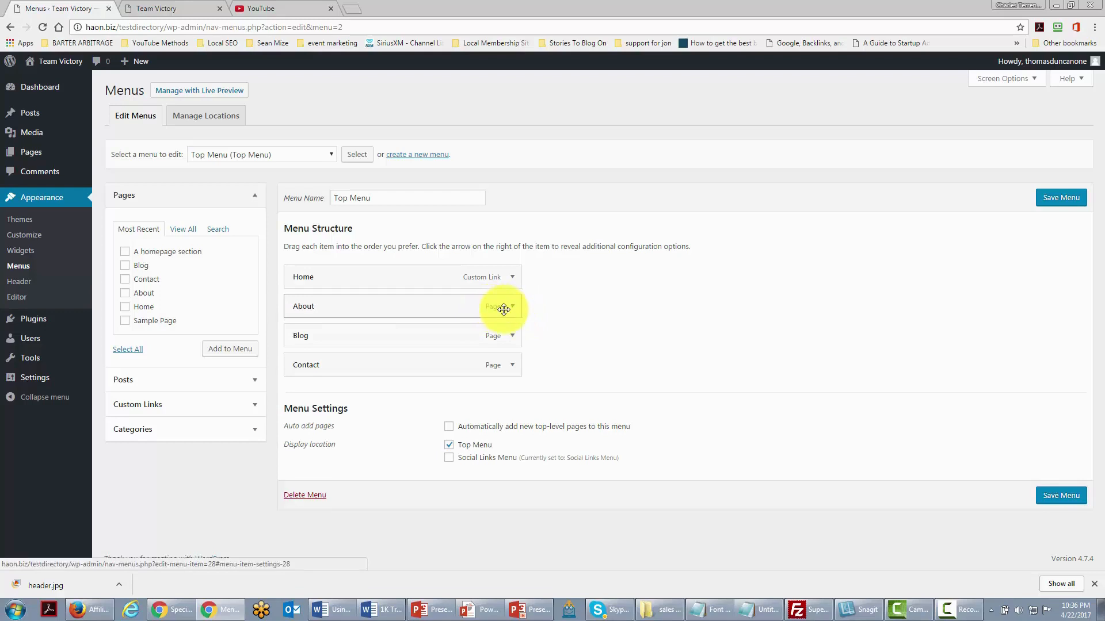
left_click(509, 307)
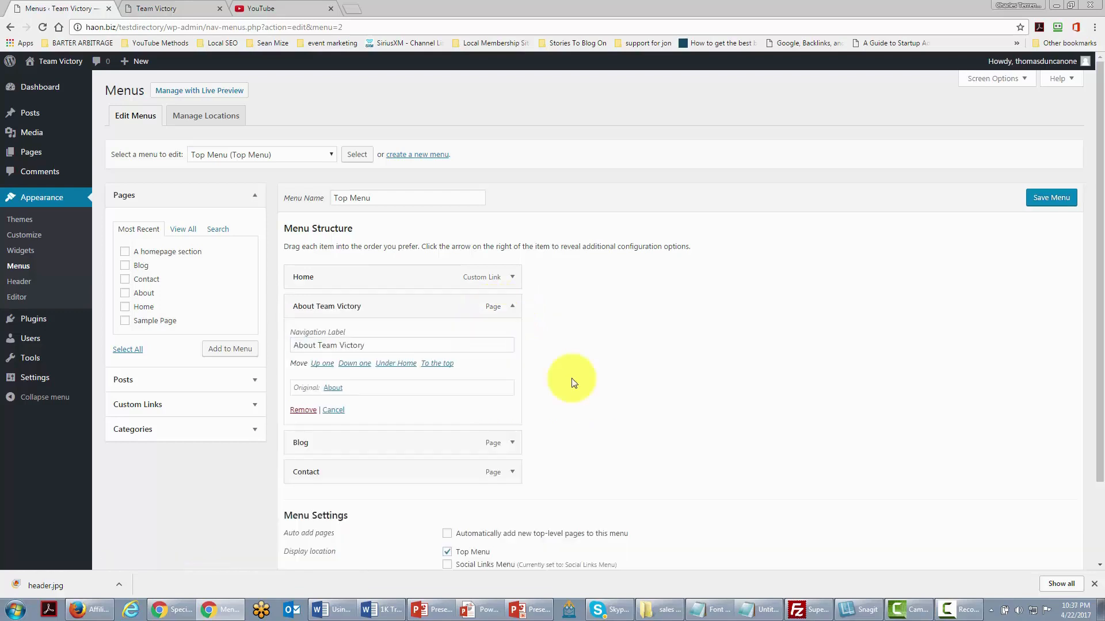
left_click(511, 443)
scroll(489, 447, "down", 1)
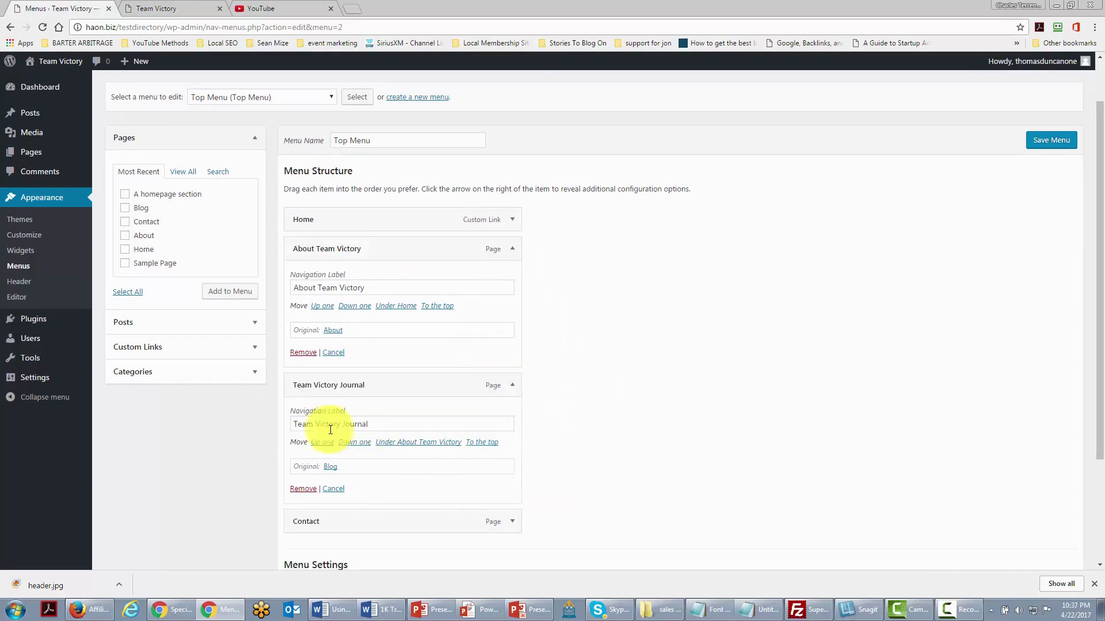
scroll(464, 421, "down", 1)
scroll(464, 421, "down", 2)
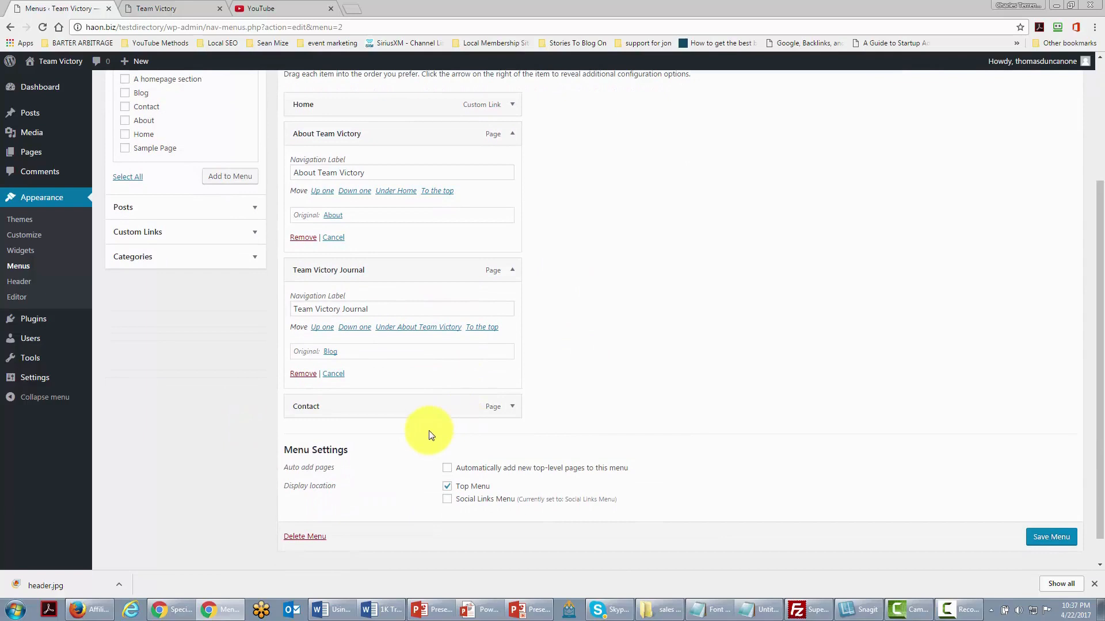
left_click(513, 409)
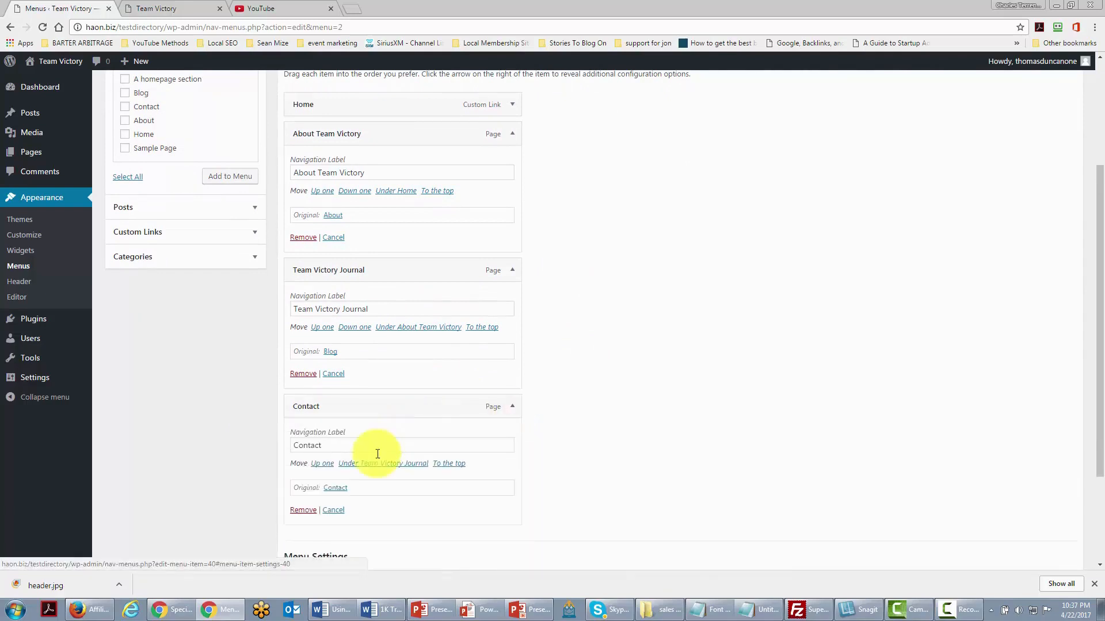
left_click(300, 511)
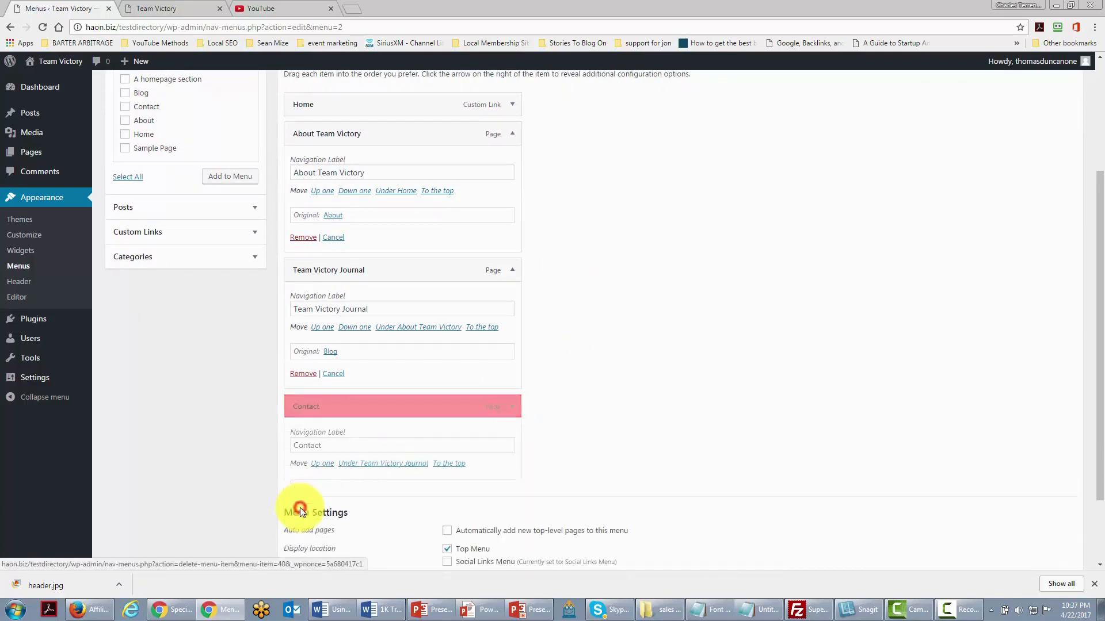
scroll(595, 374, "up", 1)
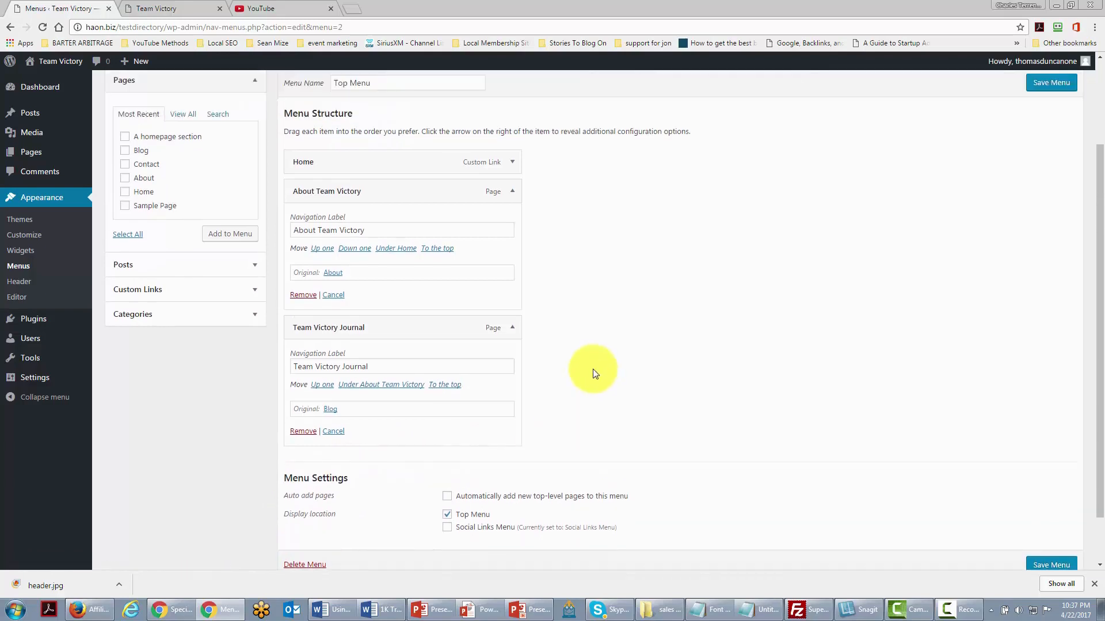
scroll(593, 374, "down", 1)
scroll(589, 374, "up", 1)
- Add a Get Immediate Help custom link, move it above Team Victory Journal, and save the menu
left_click(250, 291)
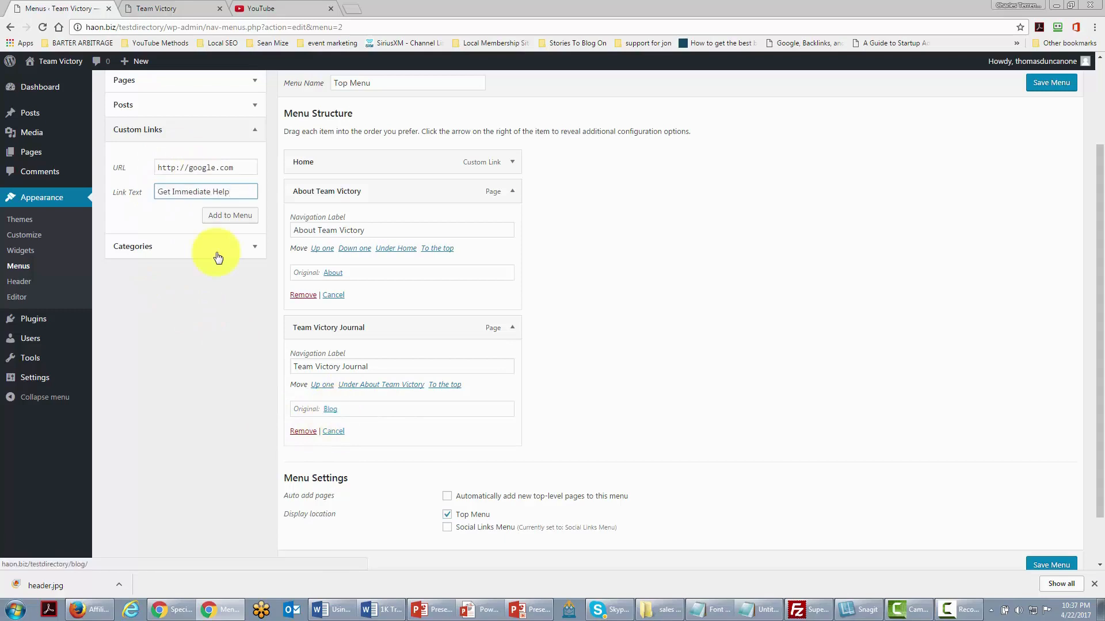
left_click(233, 218)
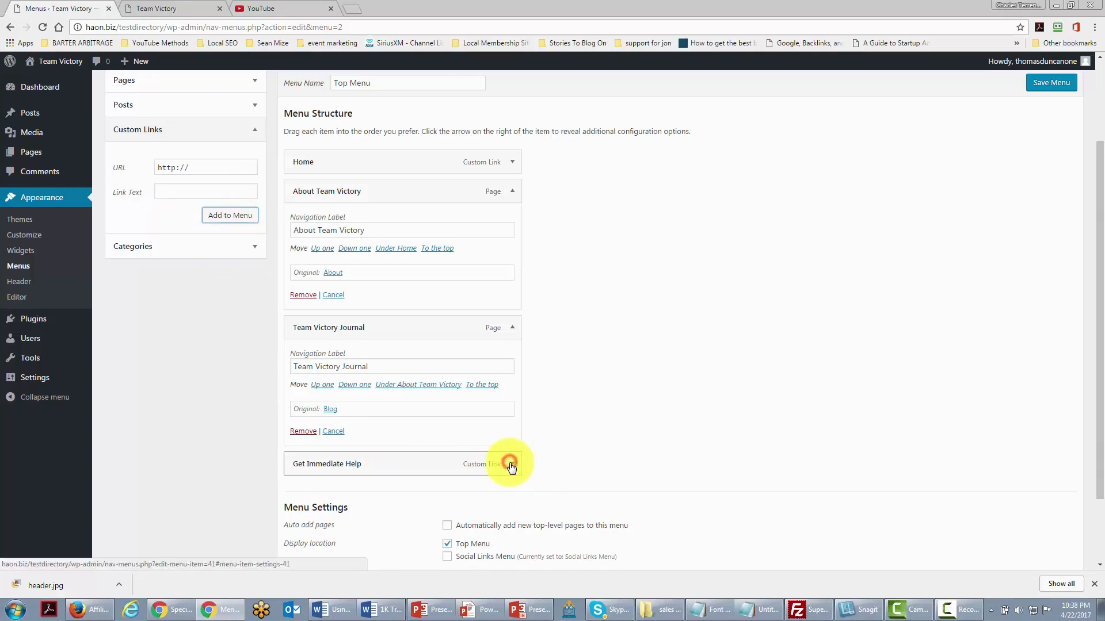
scroll(512, 467, "down", 1)
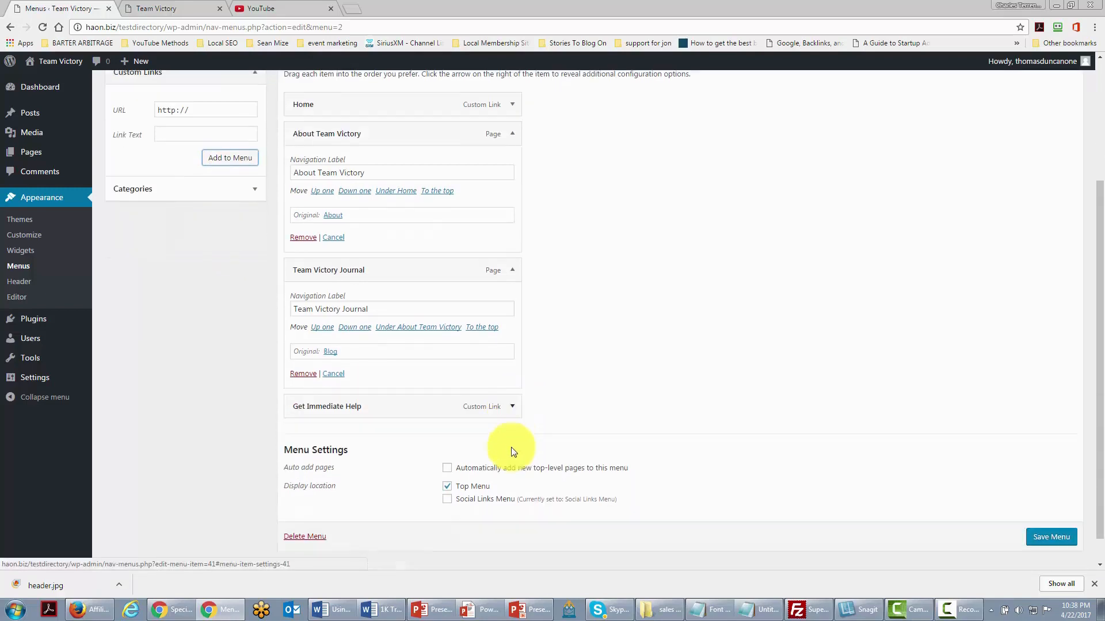
left_click(490, 409)
left_click(511, 408)
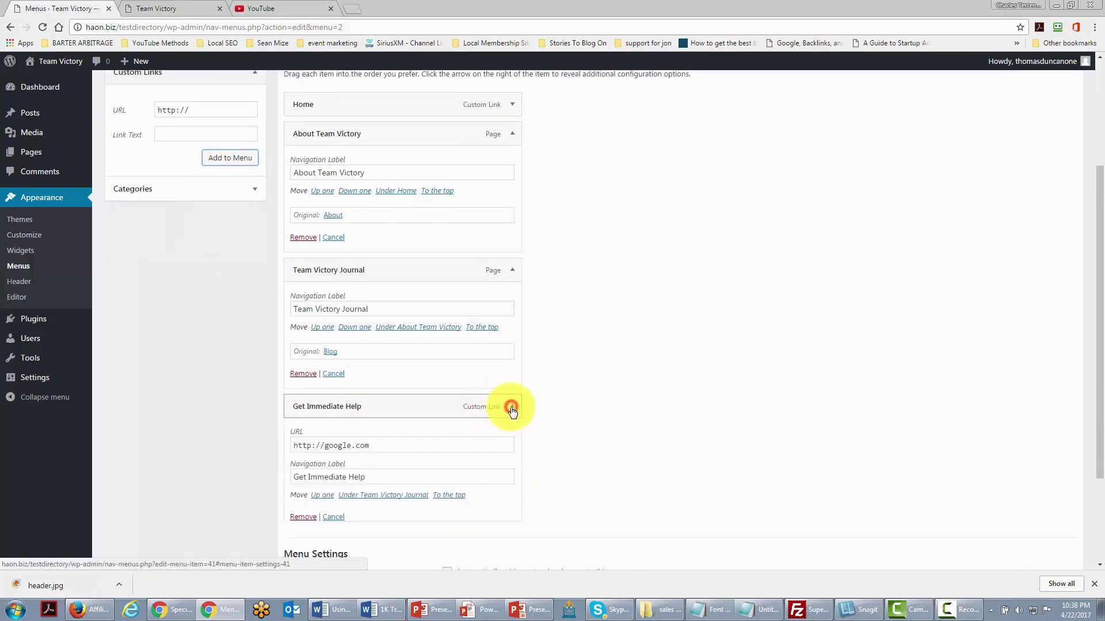
left_click(323, 496)
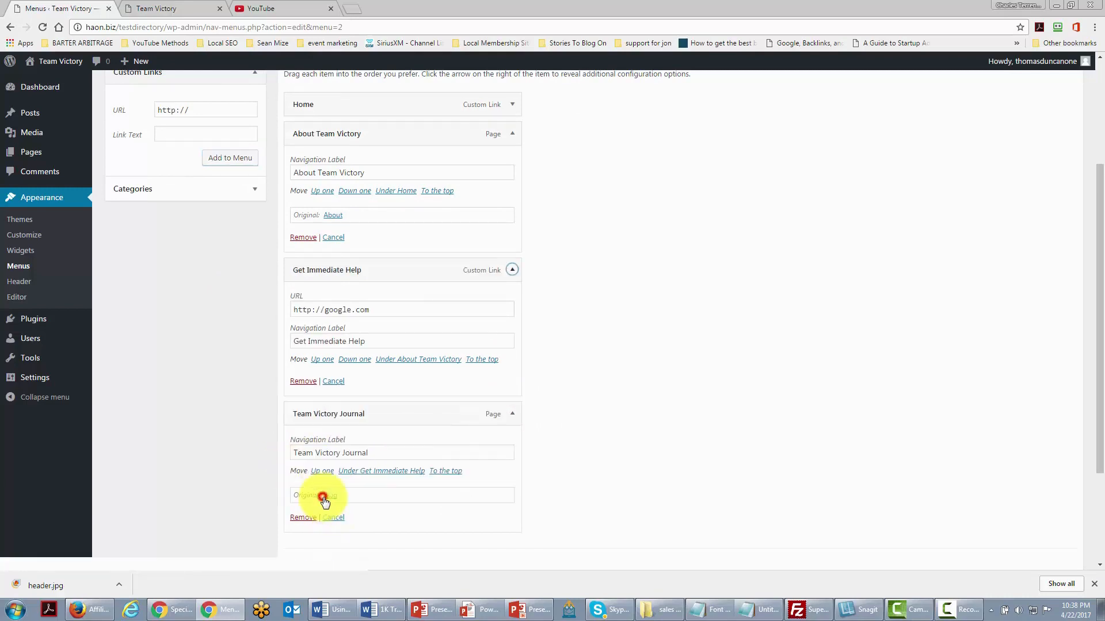
scroll(684, 493, "down", 3)
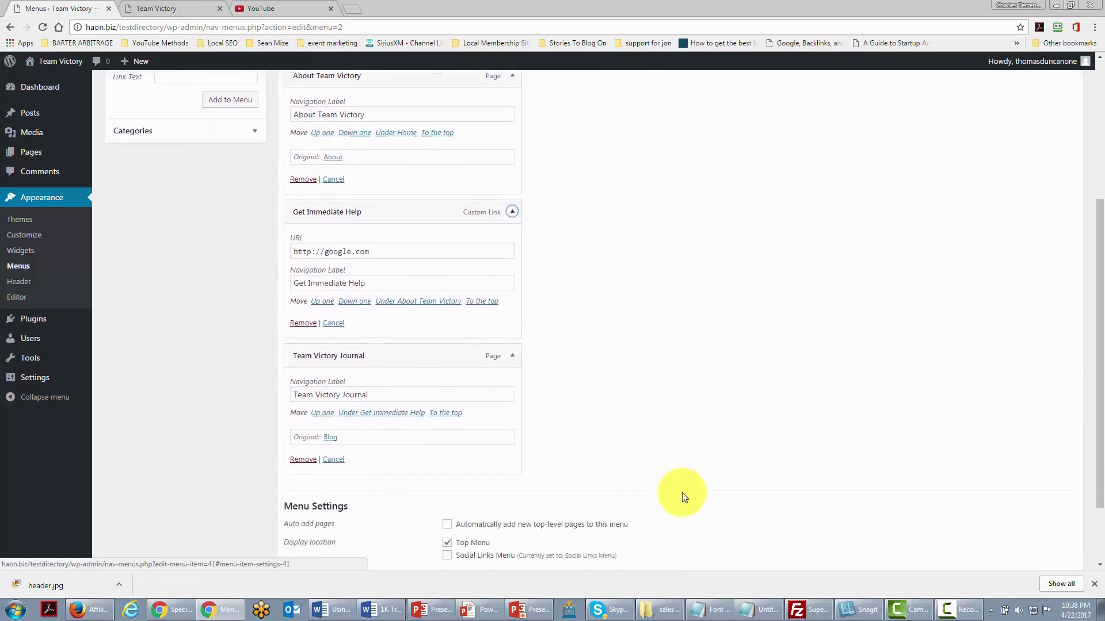
left_click(1035, 511)
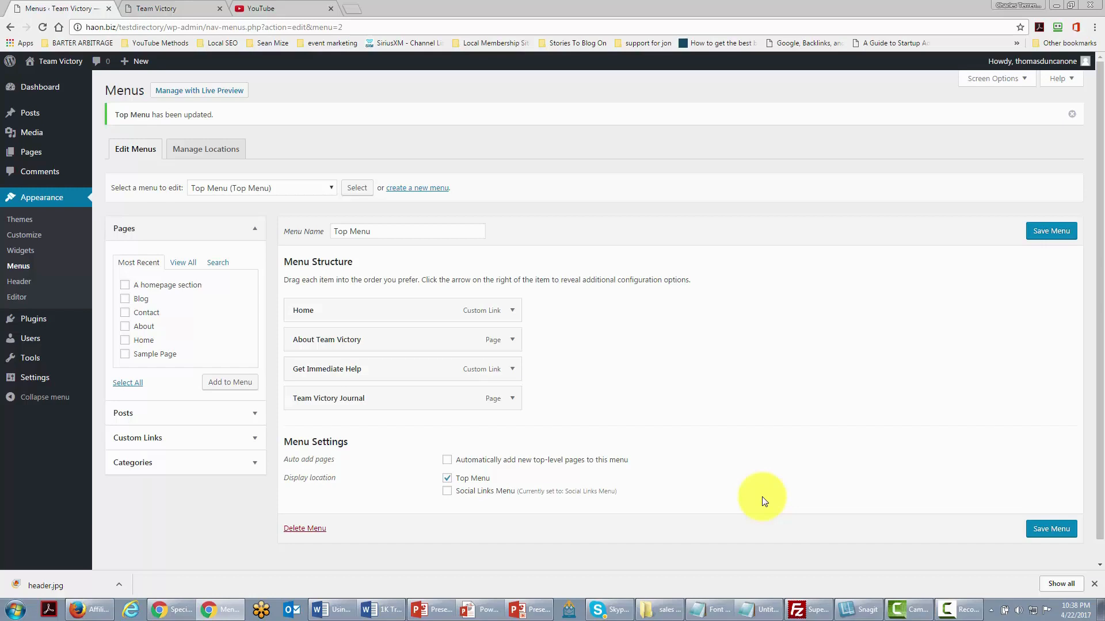
left_click(162, 8)
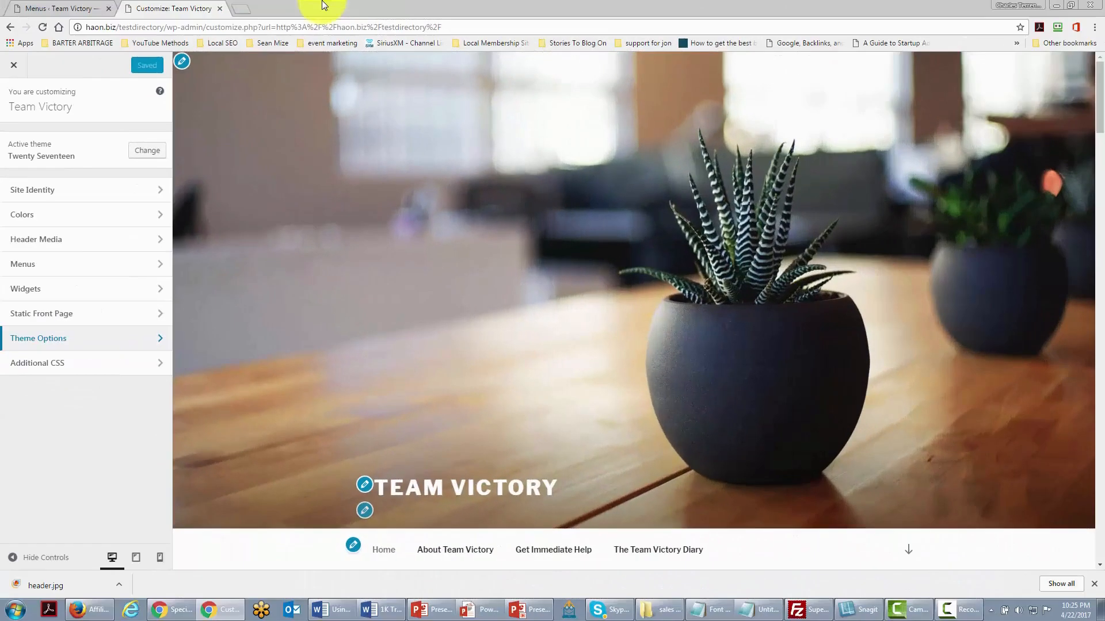
- Open the Header Media settings in the site customizer
left_click(160, 240)
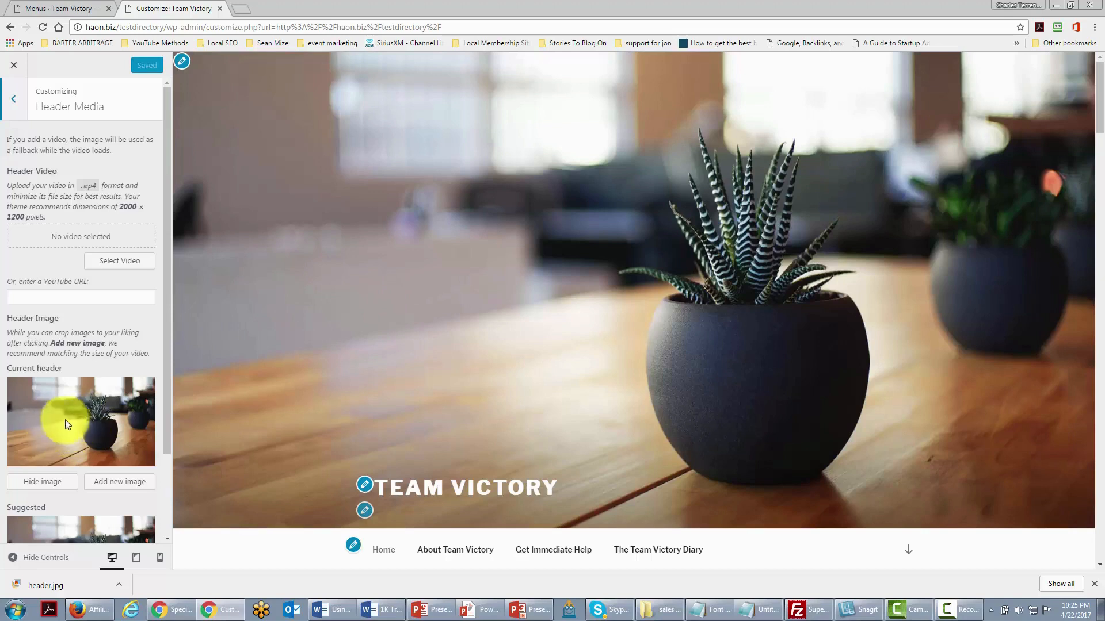
scroll(77, 421, "down", 2)
scroll(77, 427, "up", 2)
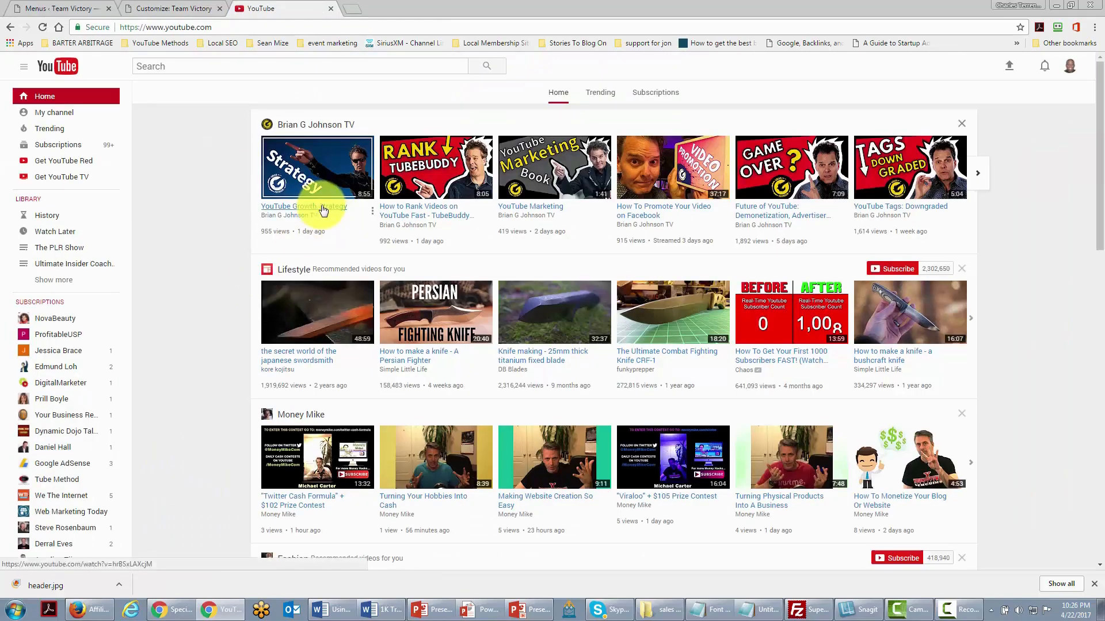
- Copy the link address of the YouTube Growth Strategy video
right_click(322, 210)
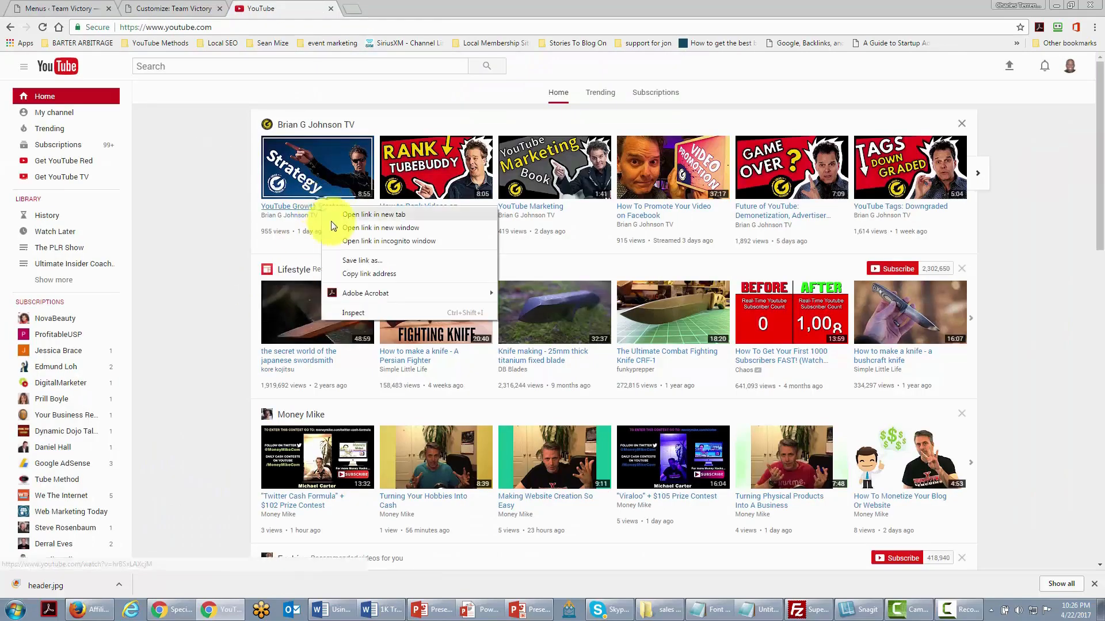
left_click(355, 275)
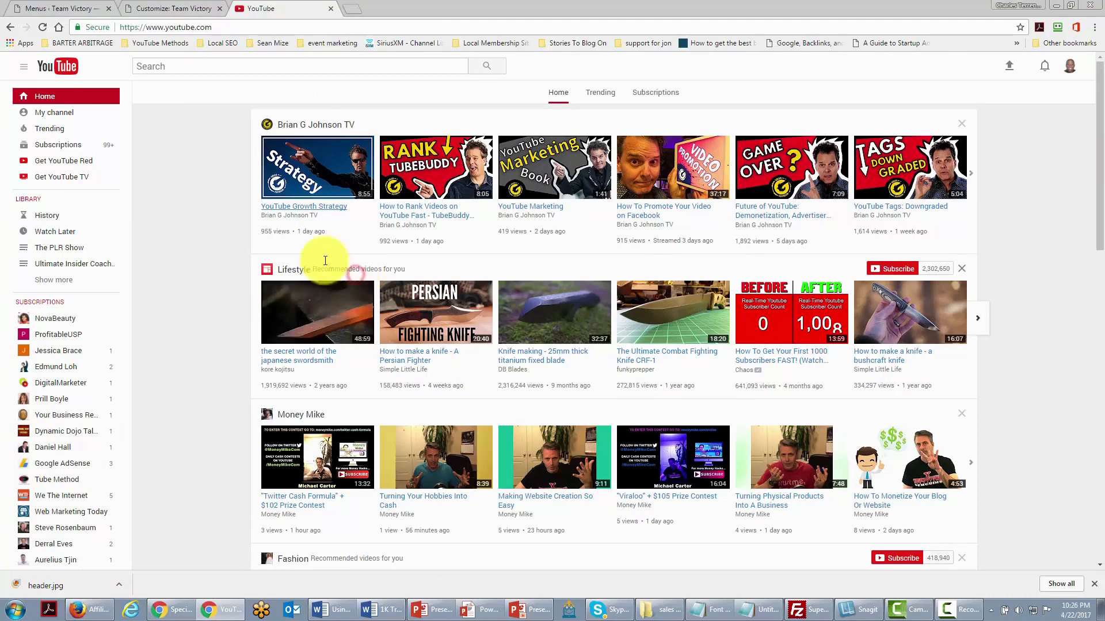
left_click(74, 9)
- Paste the copied YouTube URL as the header video and Save & Publish
left_click(136, 8)
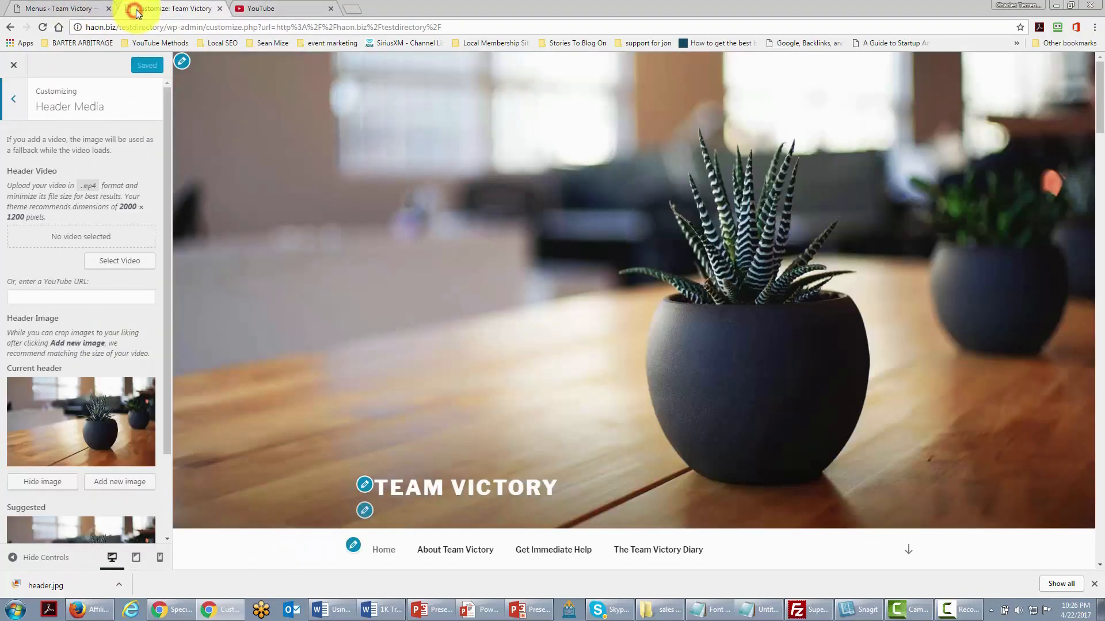
left_click(40, 296)
right_click(39, 297)
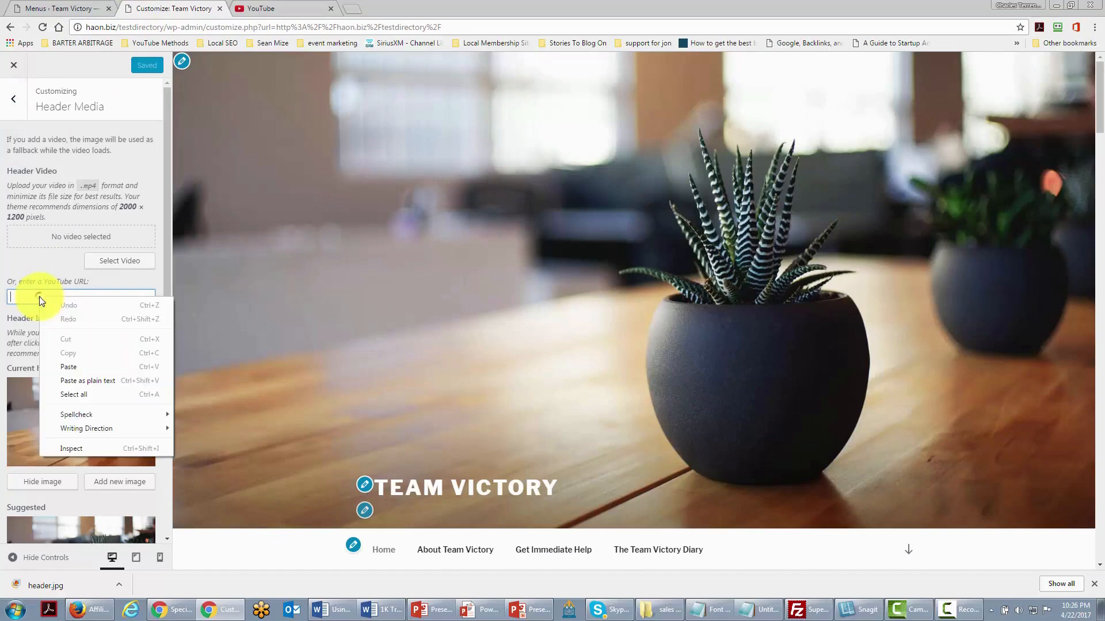
left_click(70, 365)
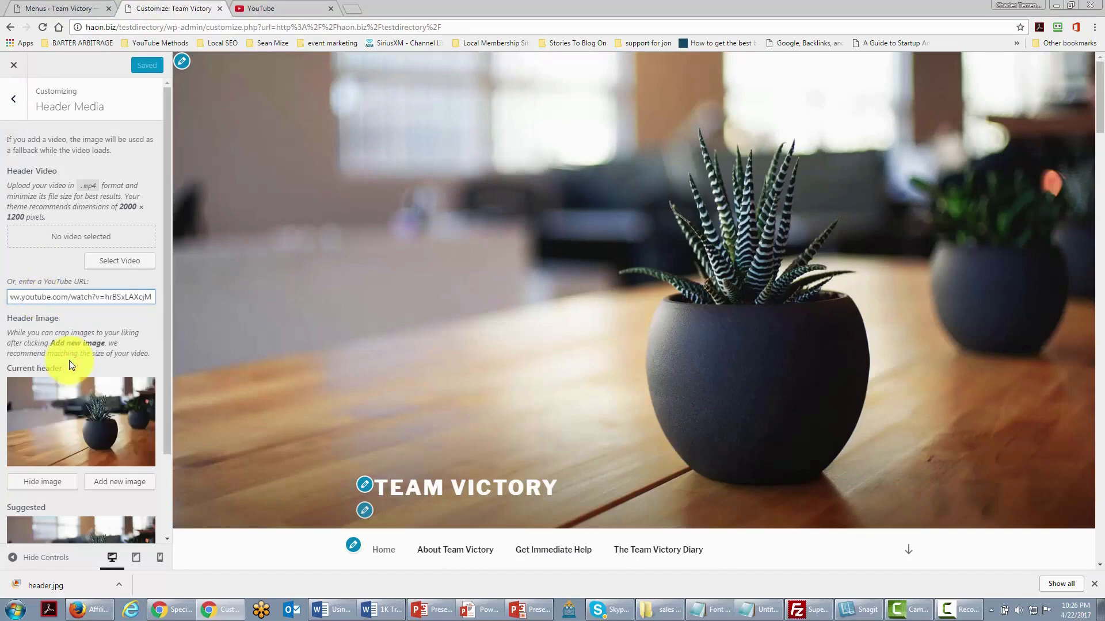
left_click(139, 314)
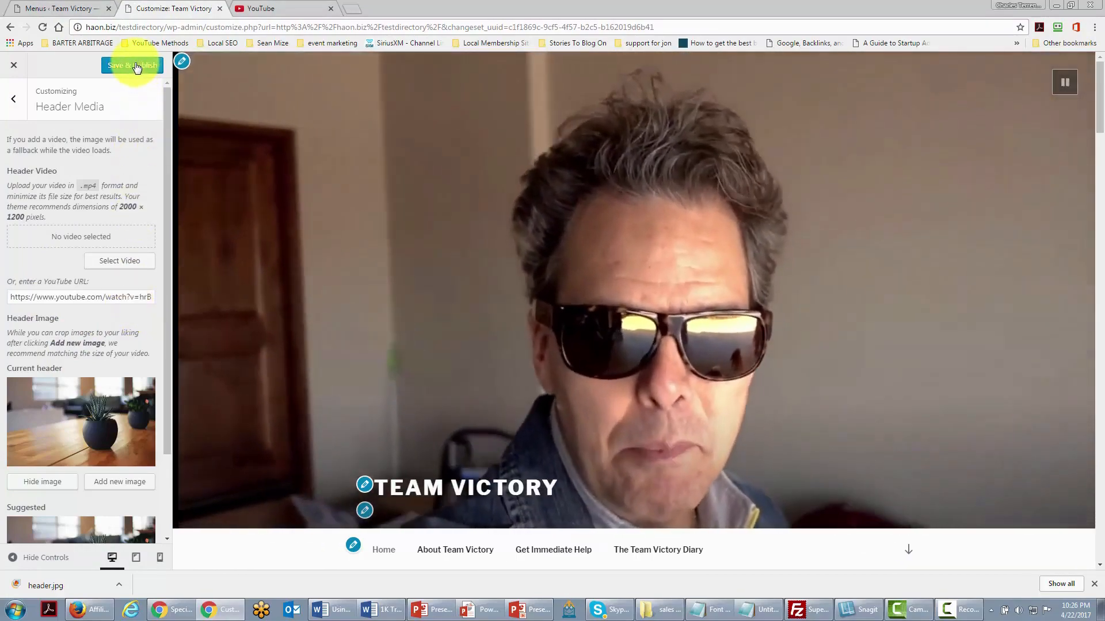
left_click(136, 64)
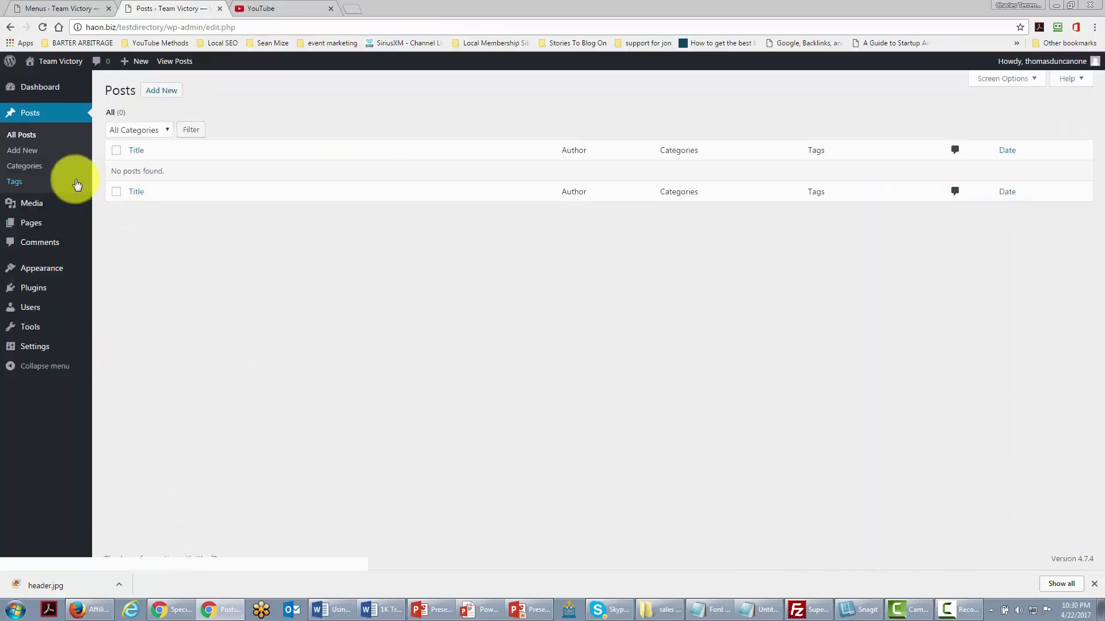
- Rename Uncategorized to Team Victory with slug victory, update, and return to Categories
left_click(28, 168)
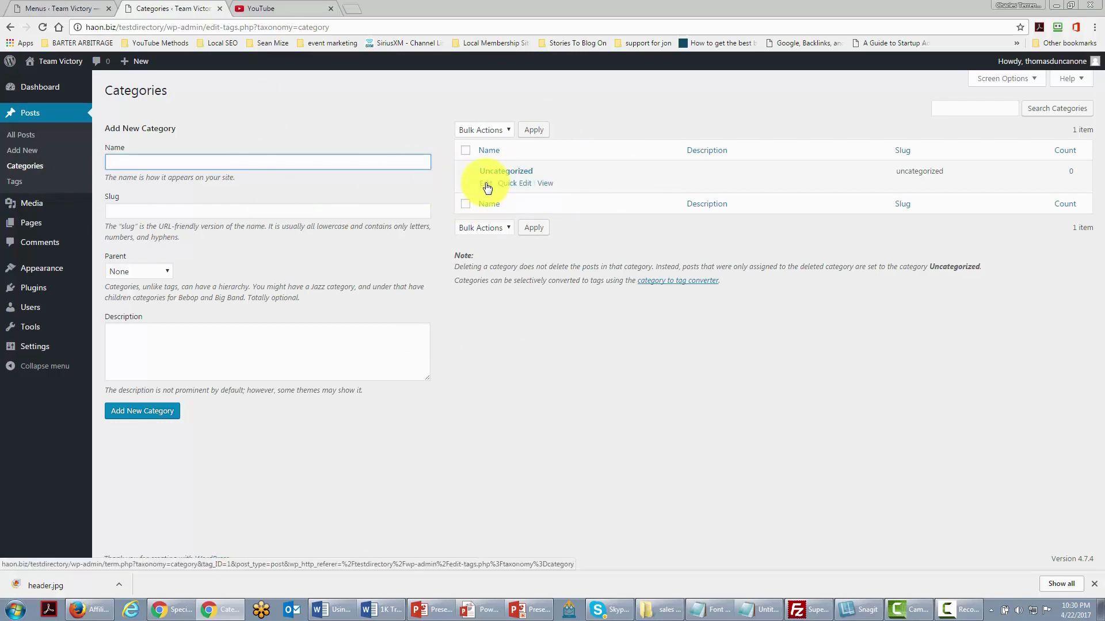
left_click(485, 184)
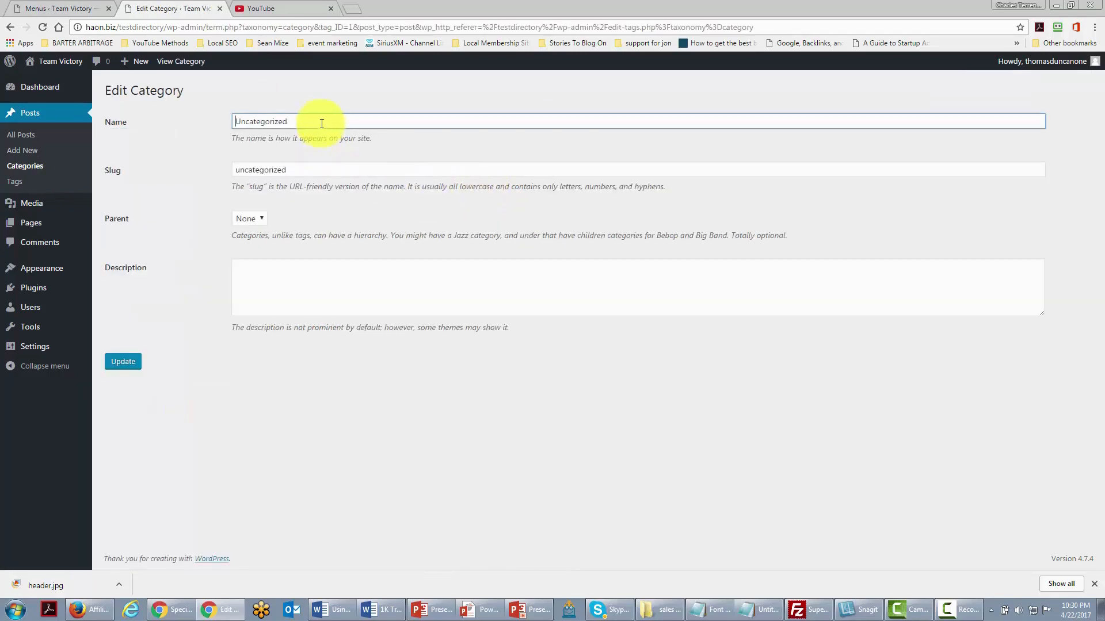
left_click_drag(318, 122, 215, 119)
type("Te")
left_click_drag(322, 170, 205, 170)
type("victory")
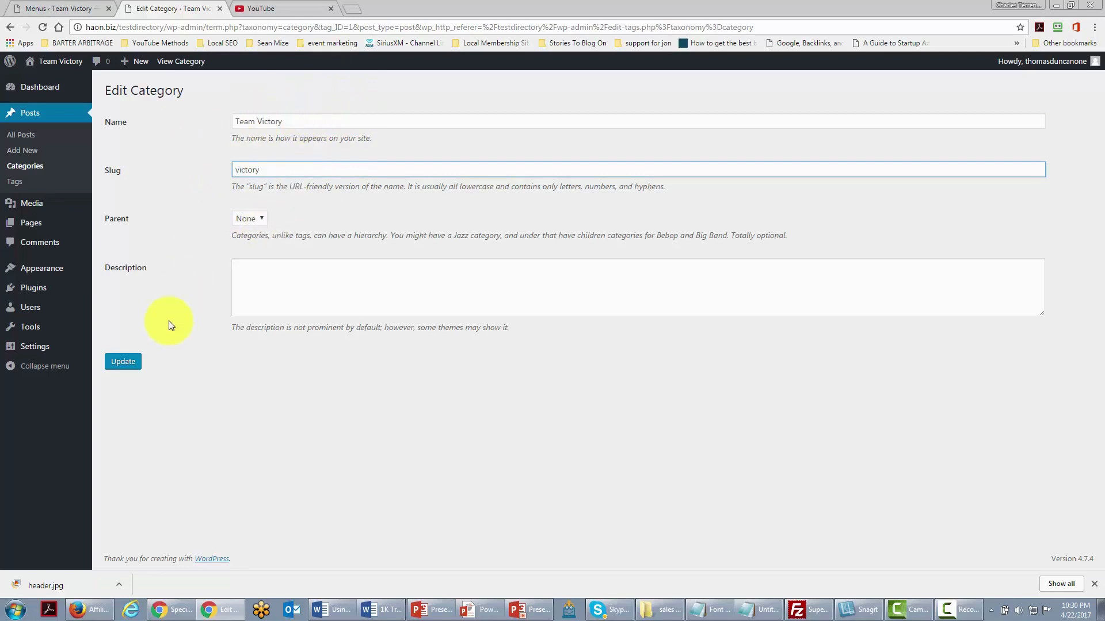
left_click(128, 363)
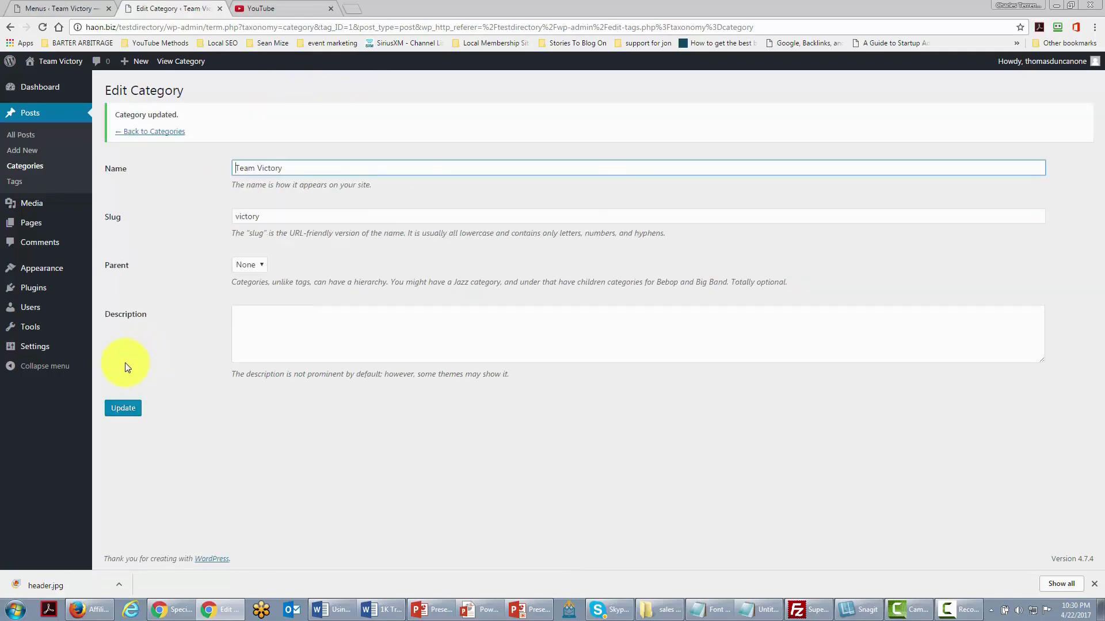
left_click(144, 131)
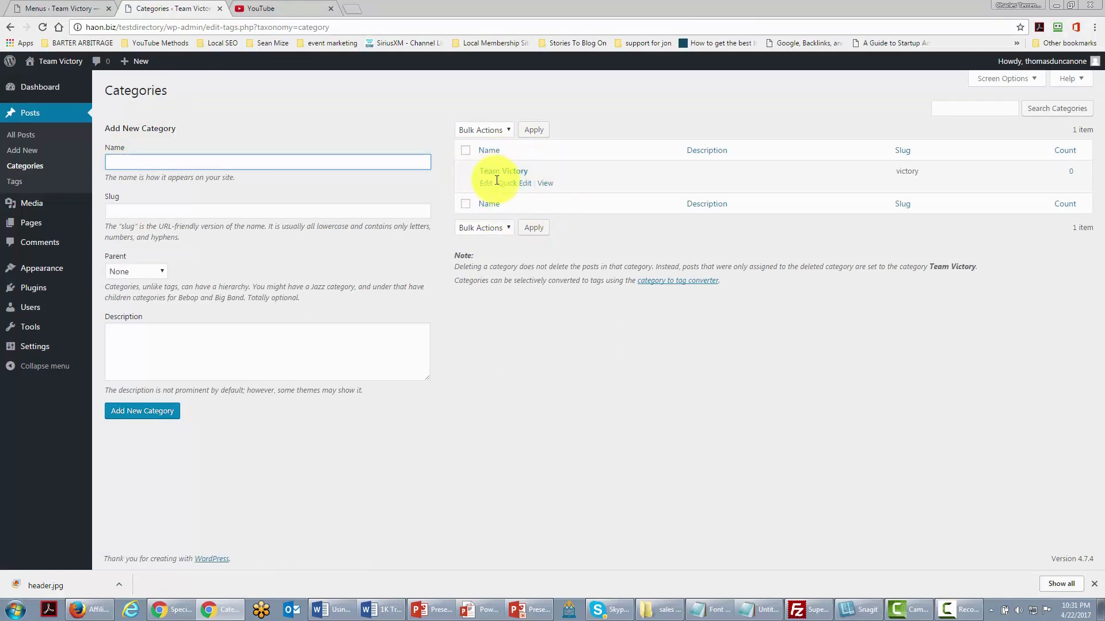
- Return to the Team Victory admin Dashboard from the live front page
mouse_move(35, 346)
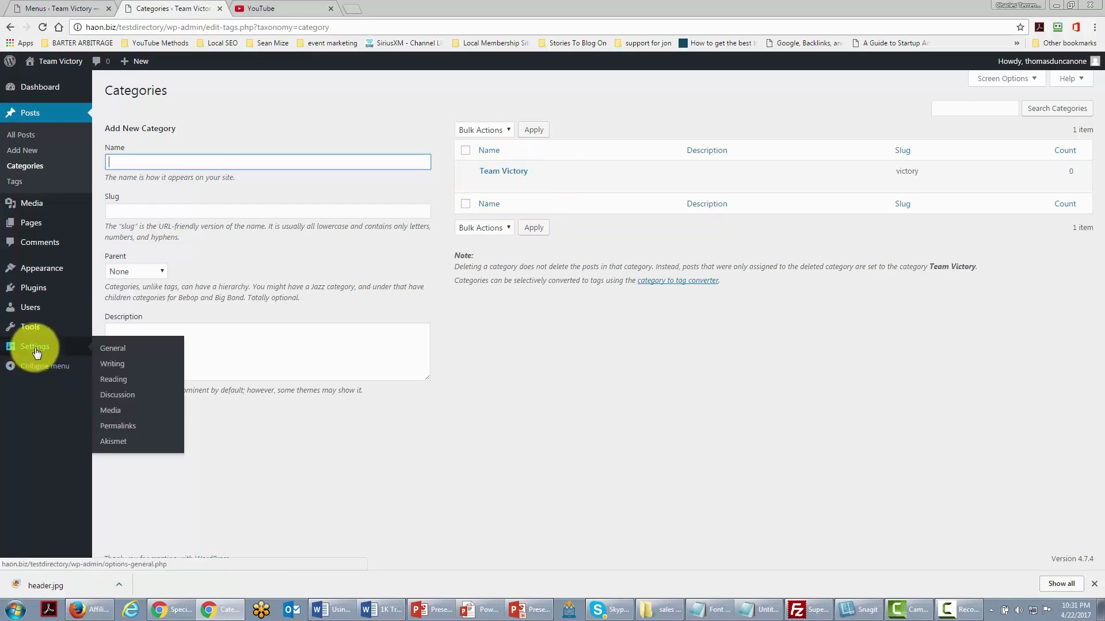
left_click(115, 371)
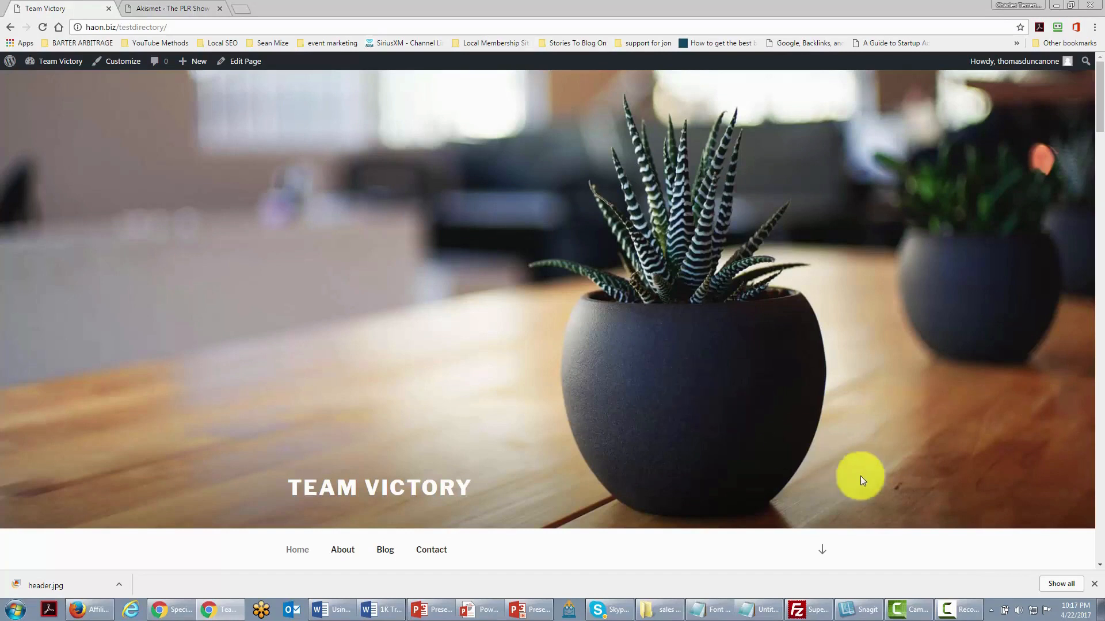
mouse_move(46, 63)
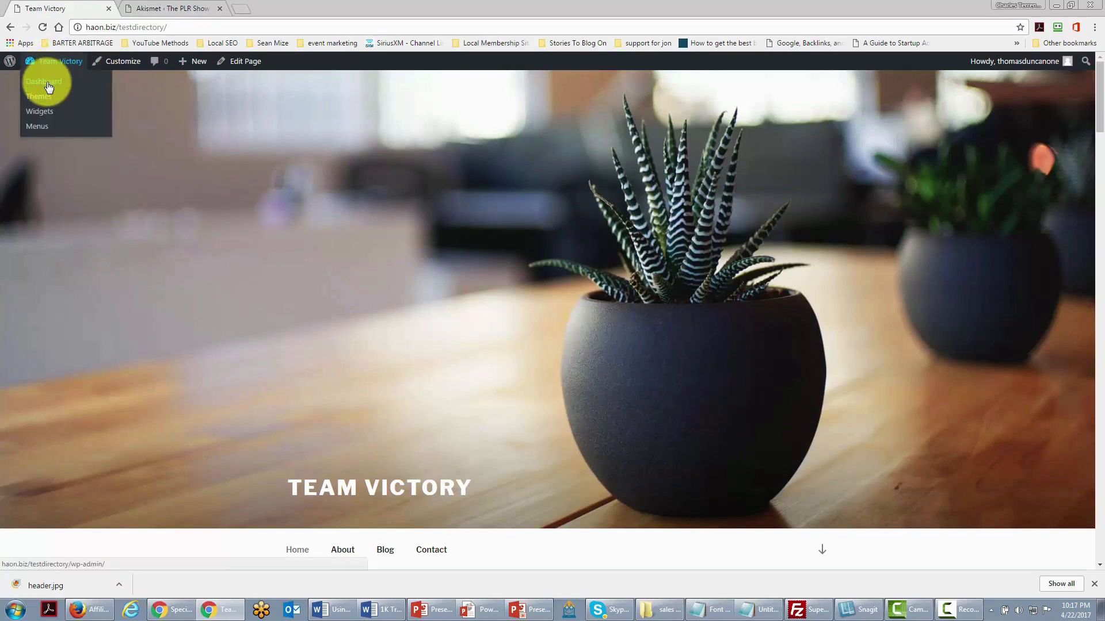
left_click(49, 87)
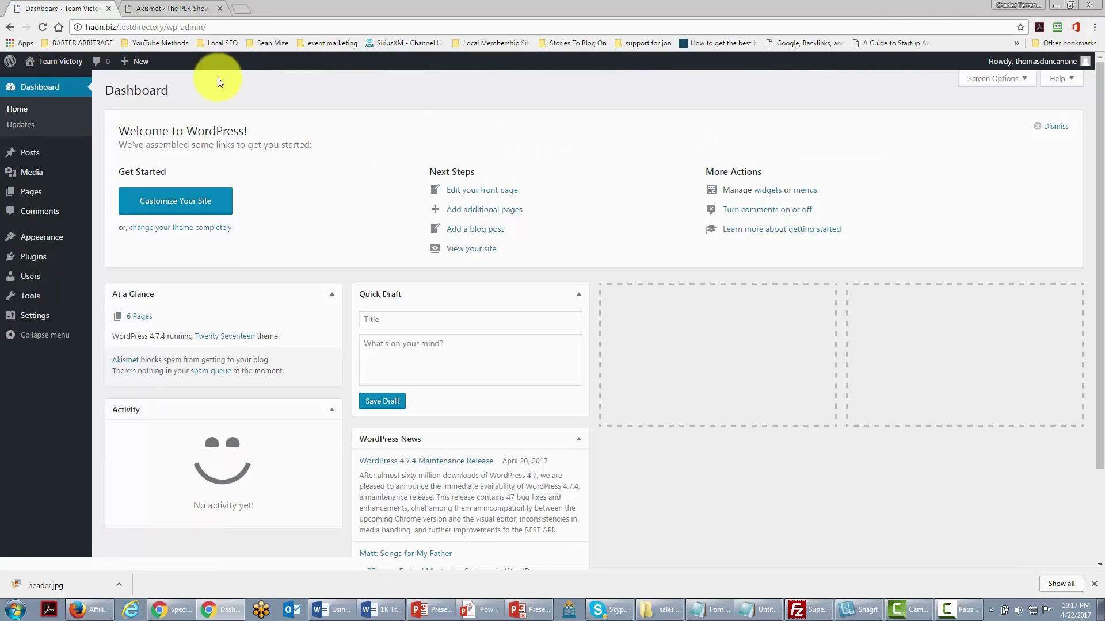
mouse_move(44, 245)
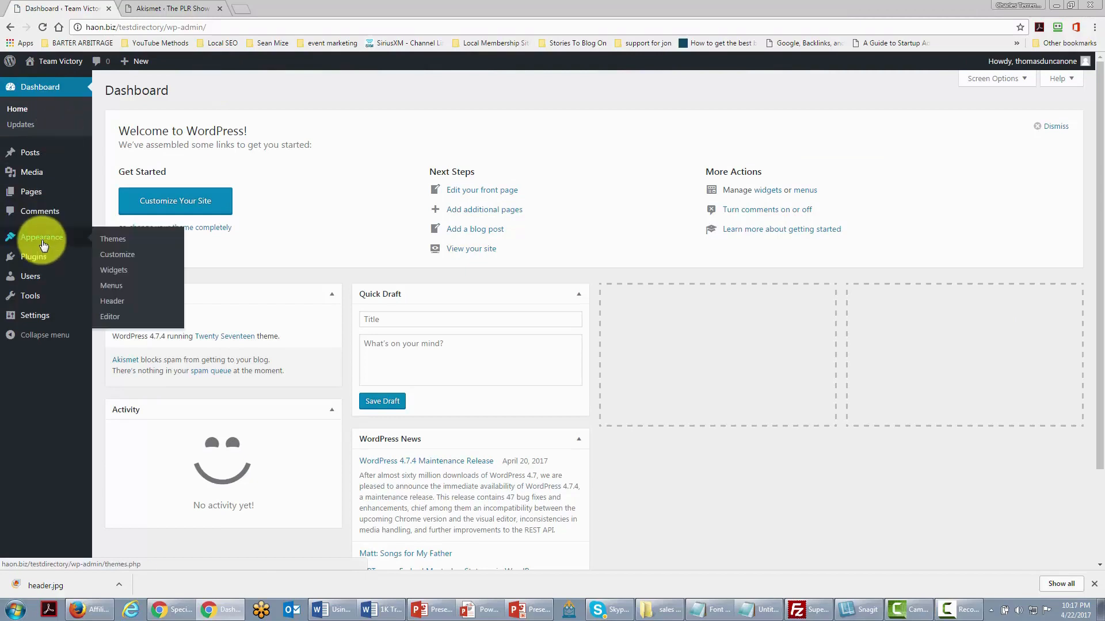
- Relabel the About menu item as 'About Team Victory'
left_click(108, 285)
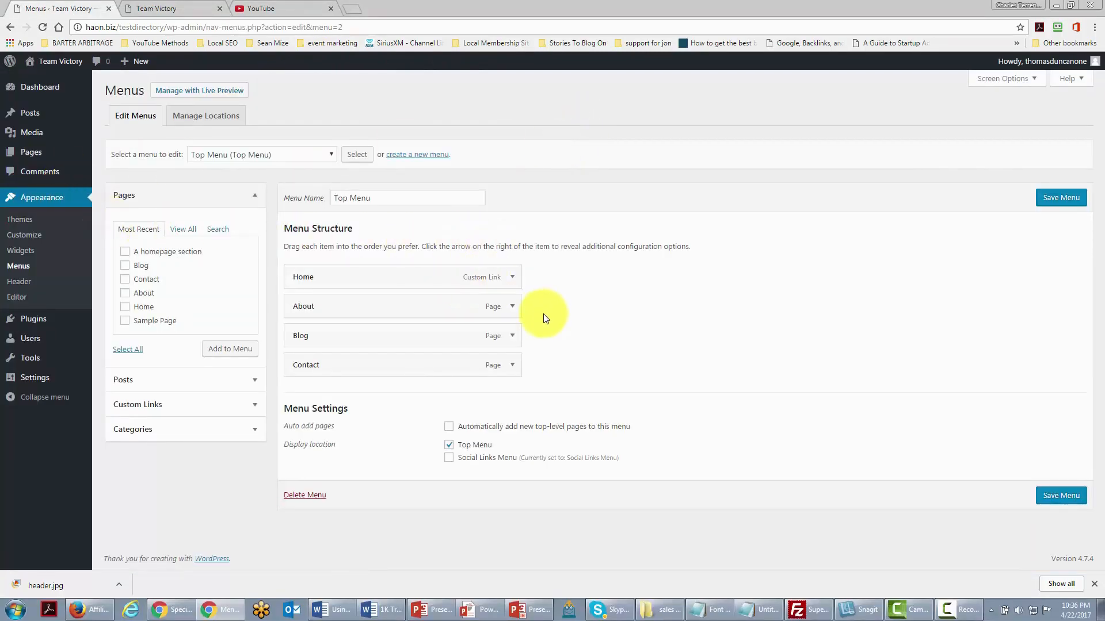
left_click(513, 308)
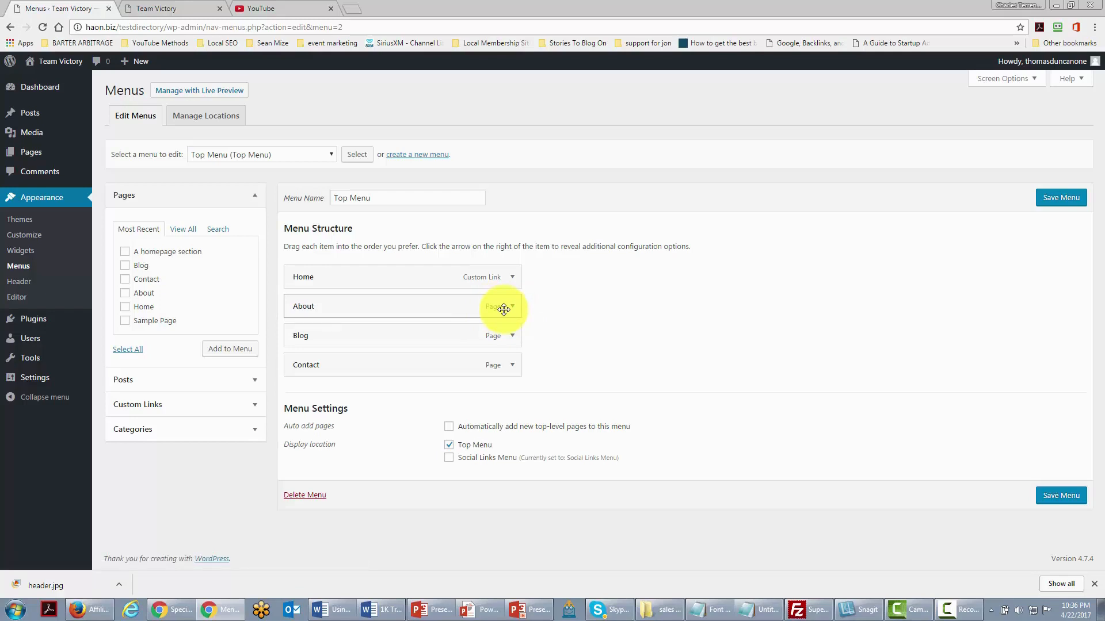
left_click(511, 308)
left_click(396, 340)
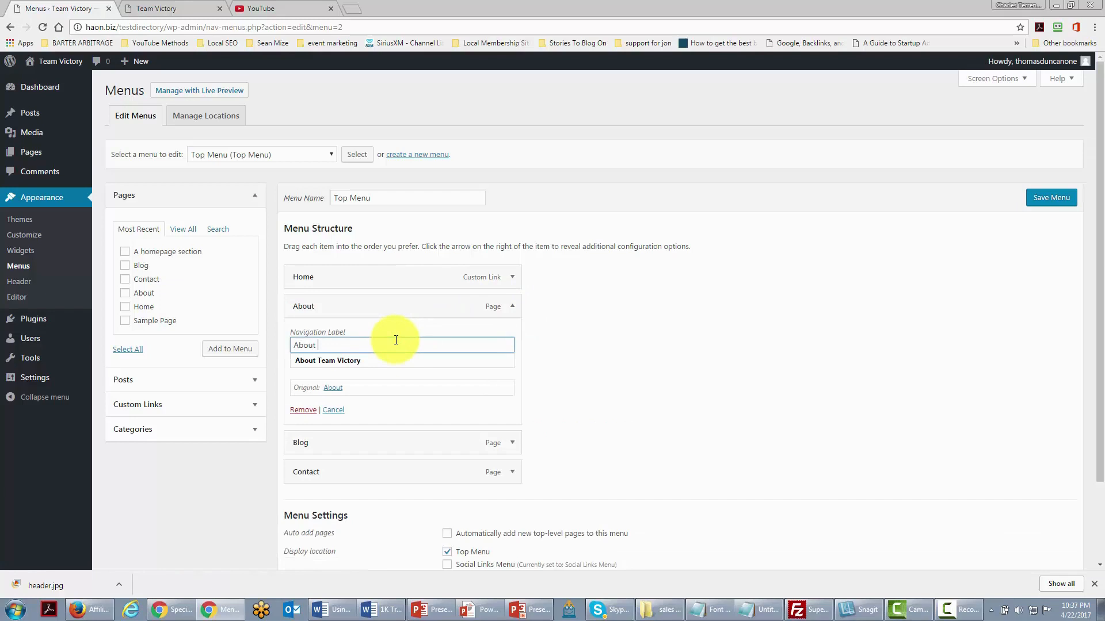
left_click(397, 360)
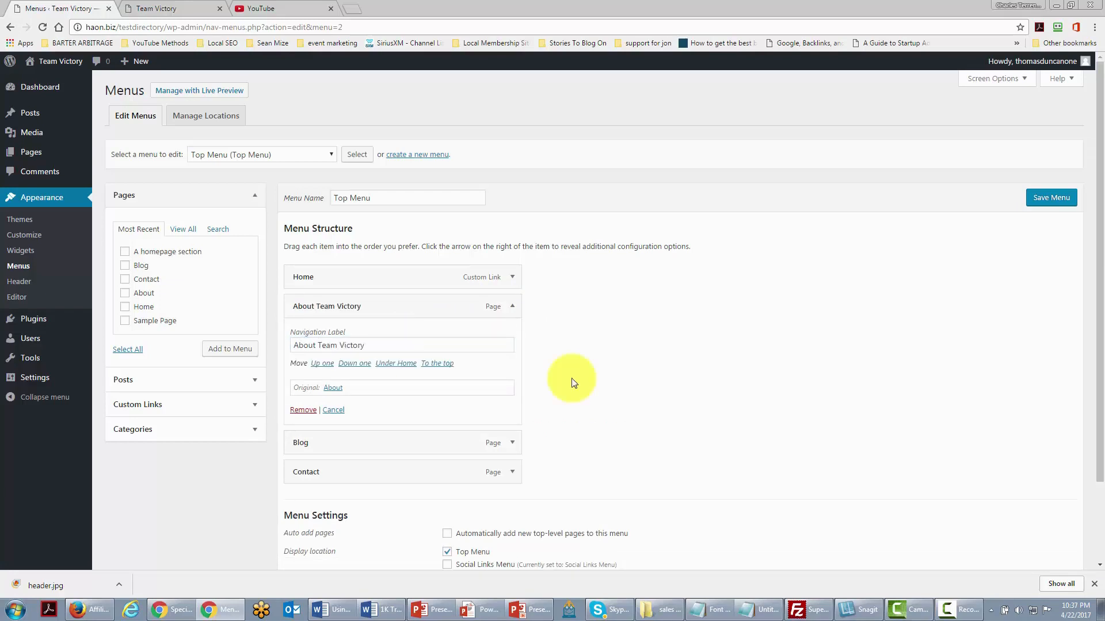
- Rename Blog to 'Team Victory Journal' and remove Contact from the Top Menu
left_click(512, 443)
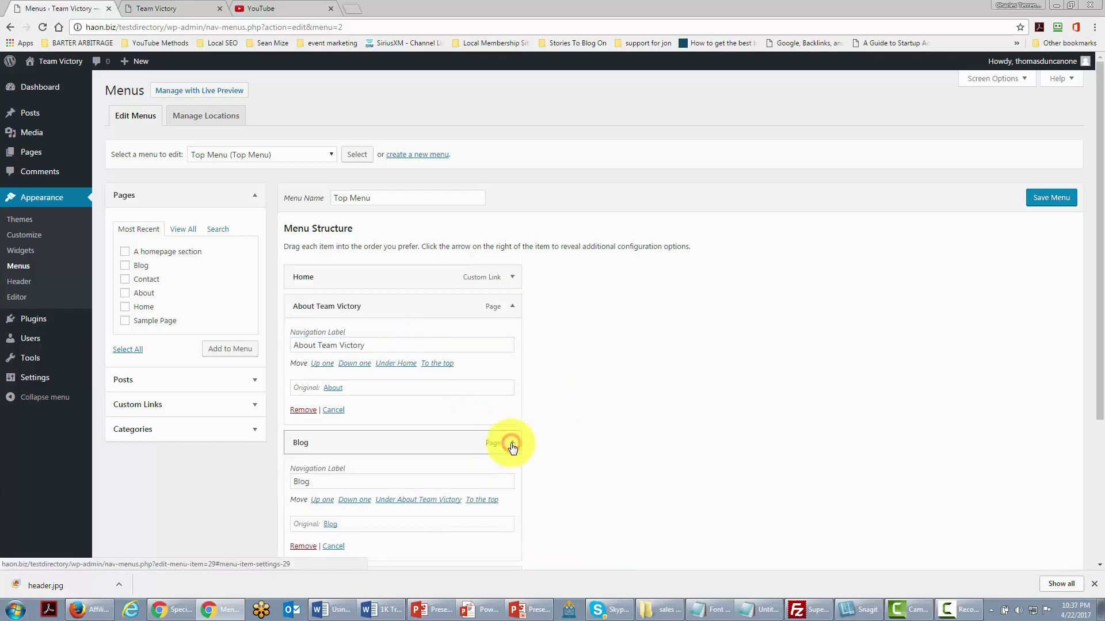
scroll(431, 435, "down", 1)
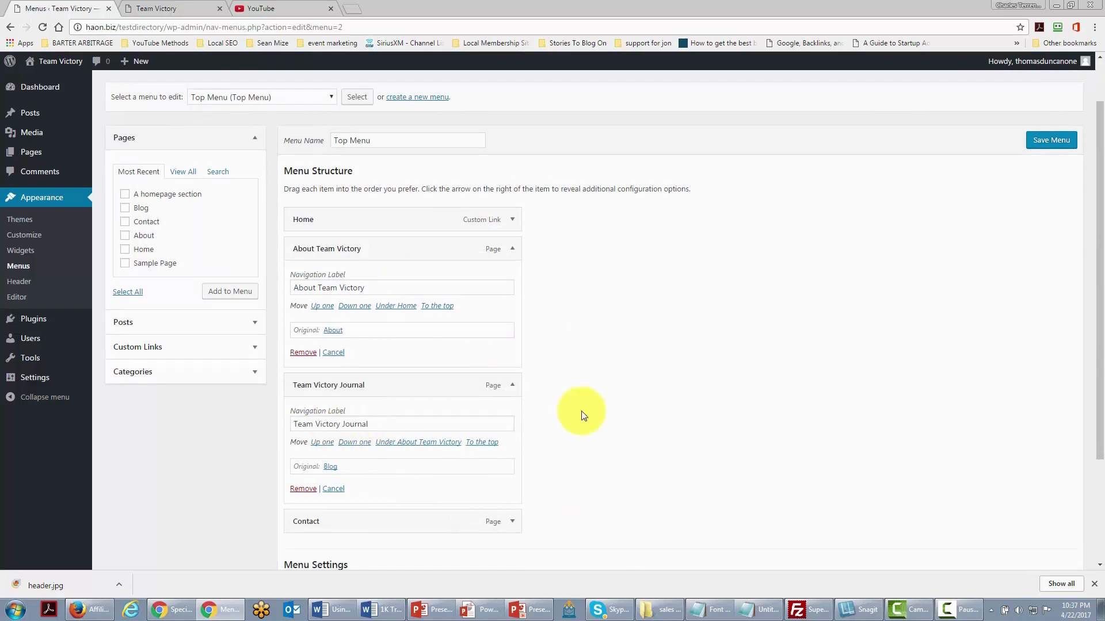
scroll(455, 421, "down", 2)
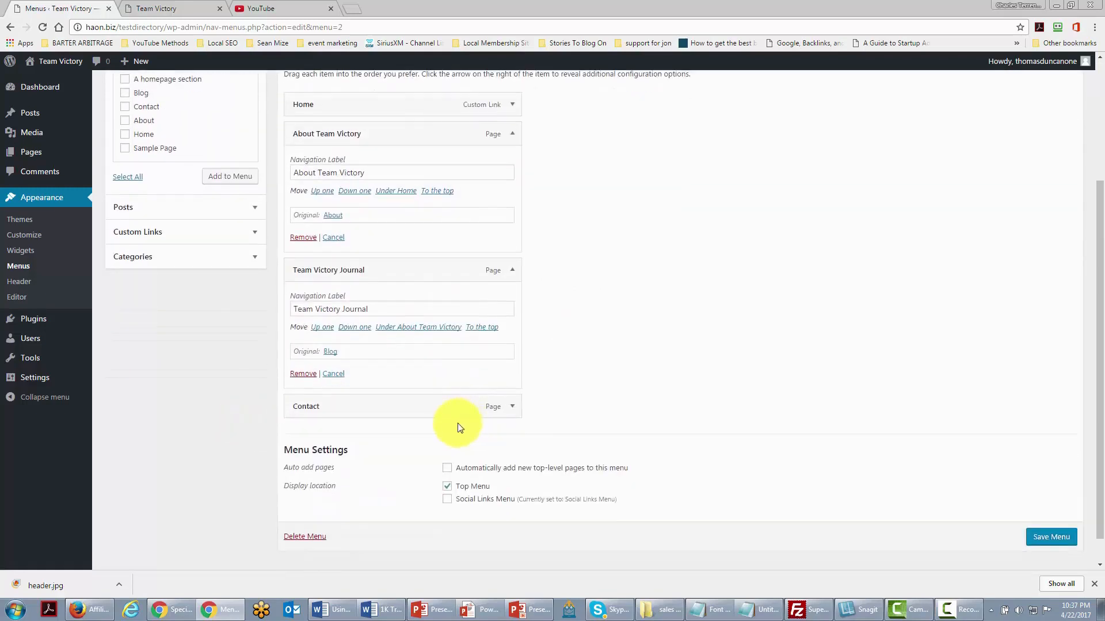
left_click(512, 408)
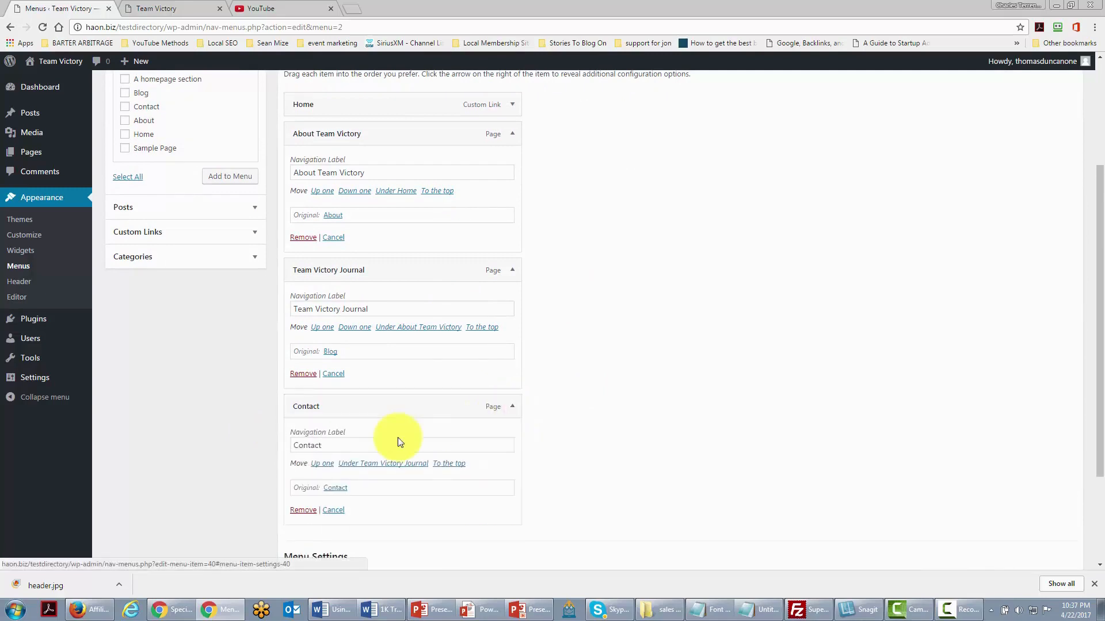
left_click(300, 510)
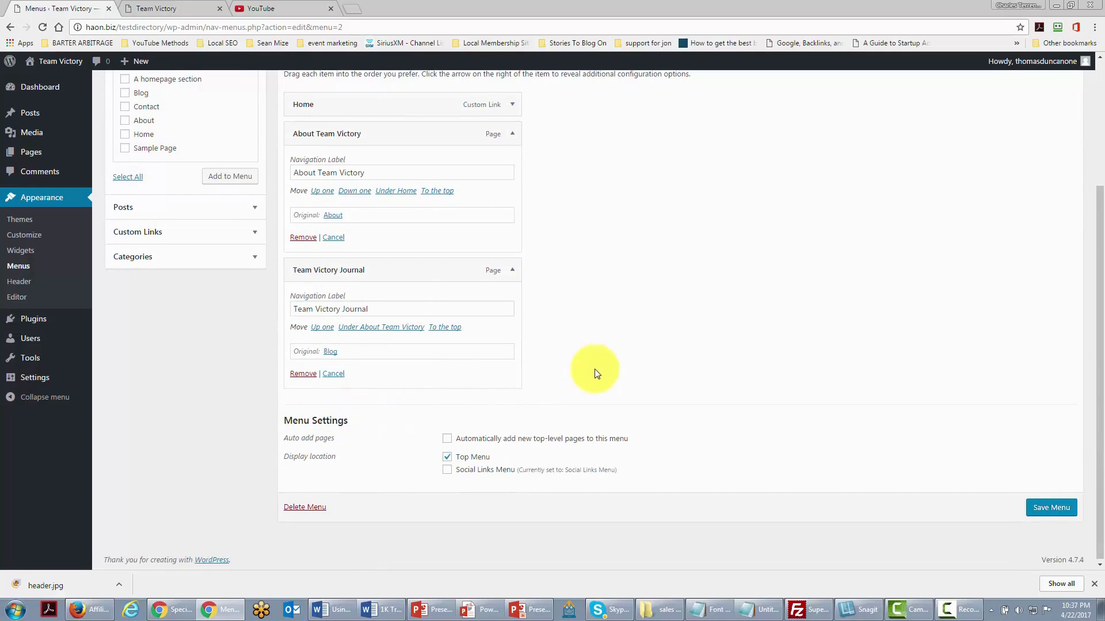
scroll(594, 371, "up", 1)
scroll(589, 372, "down", 1)
scroll(588, 372, "up", 1)
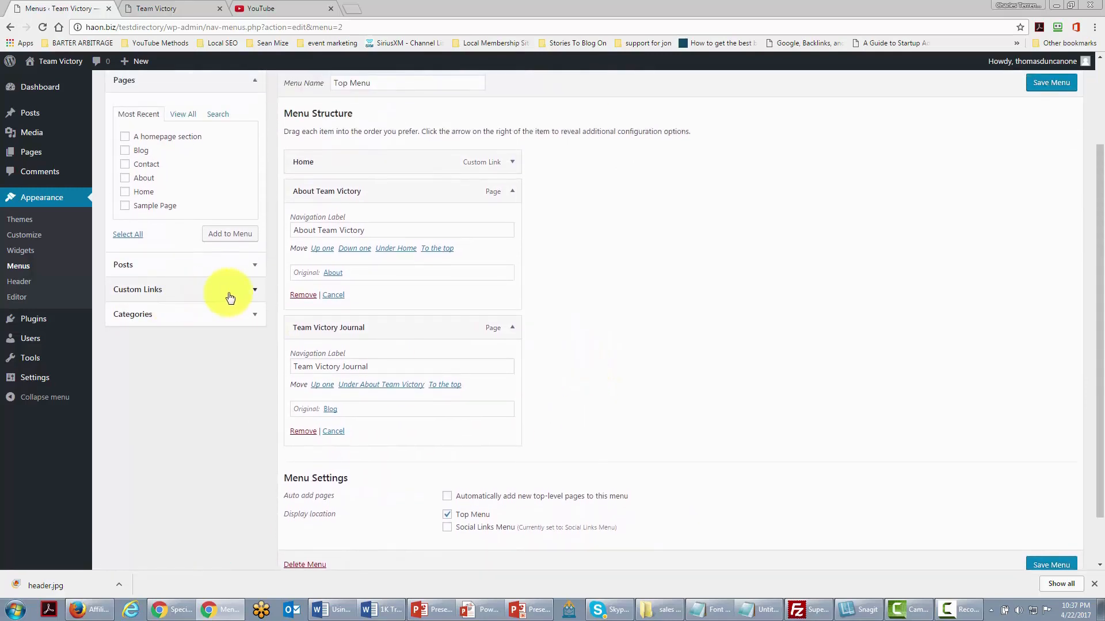
left_click(249, 291)
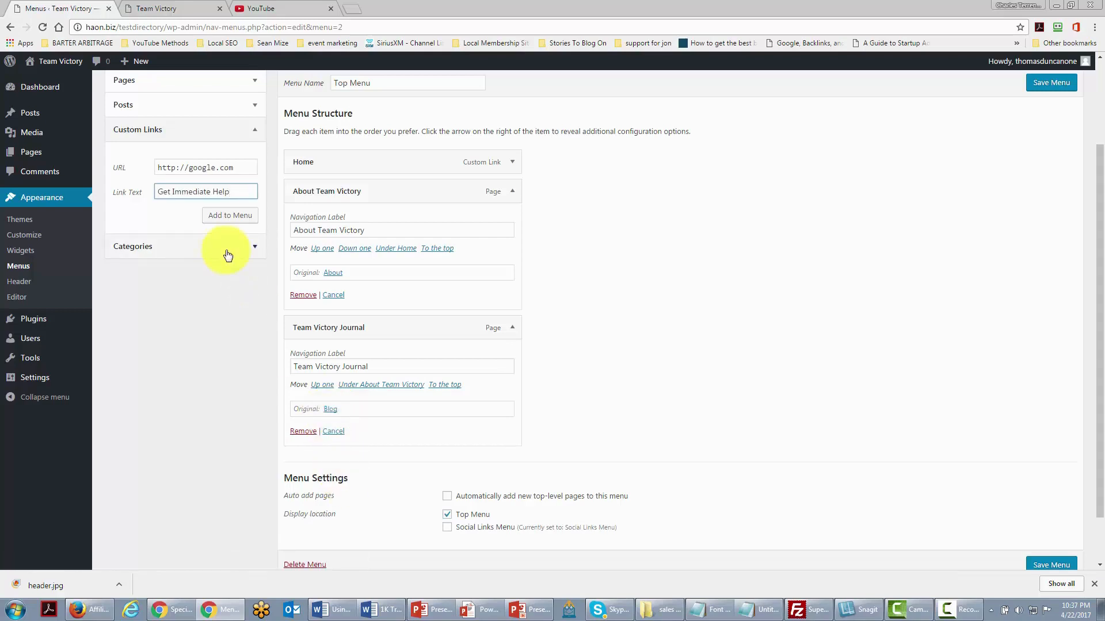
left_click(234, 219)
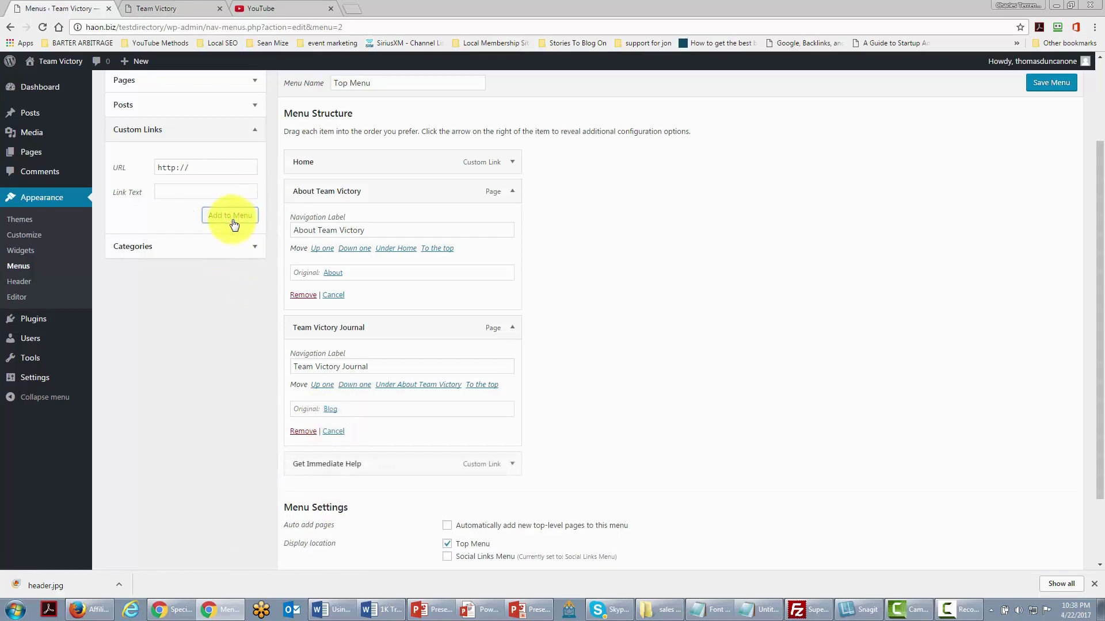
left_click(512, 464)
scroll(511, 466, "down", 1)
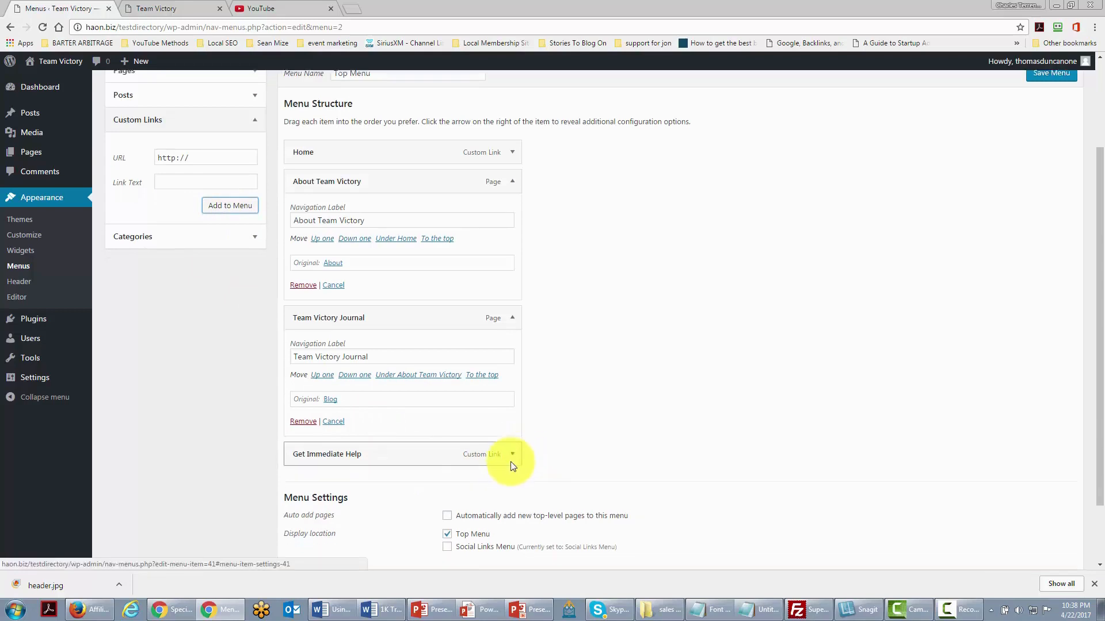
left_click(479, 408)
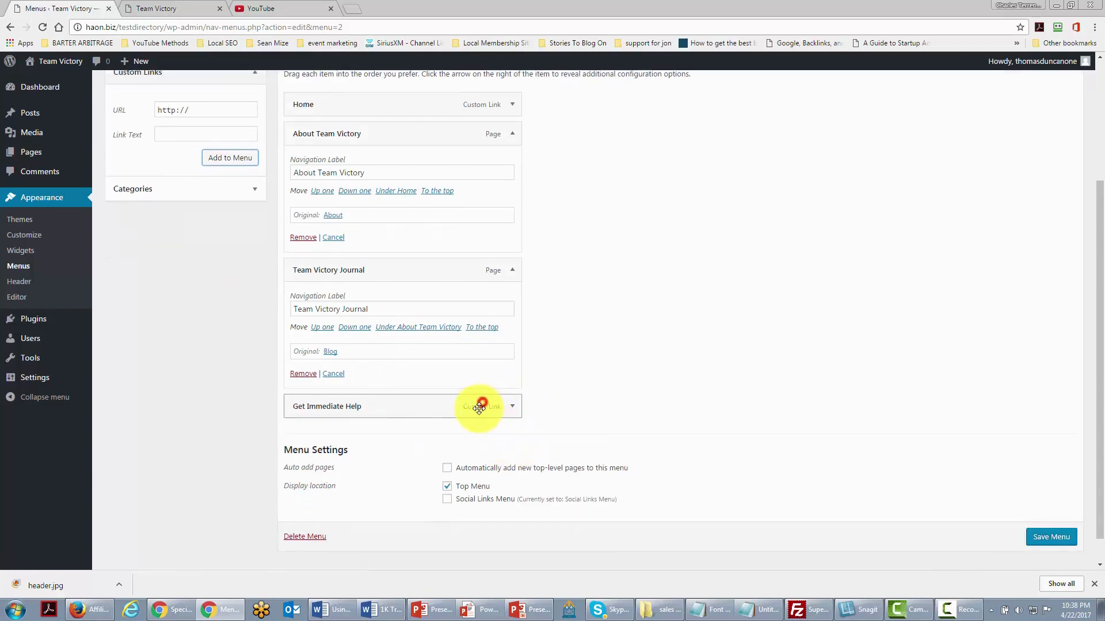
left_click(511, 407)
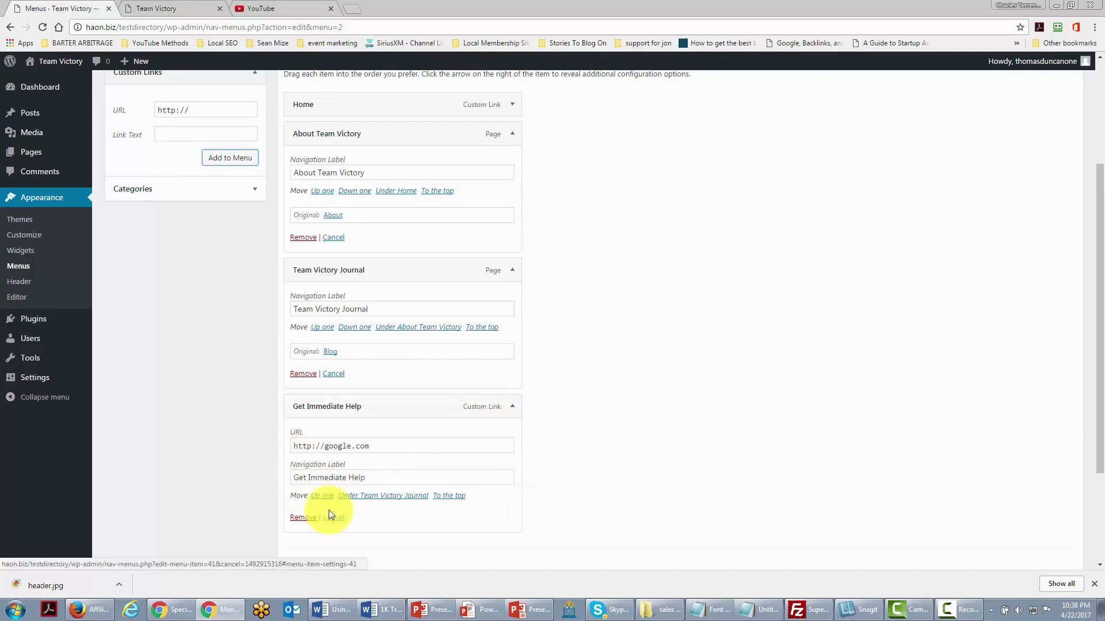
left_click(323, 495)
- Save the updated four-item Top Menu
scroll(620, 479, "up", 1)
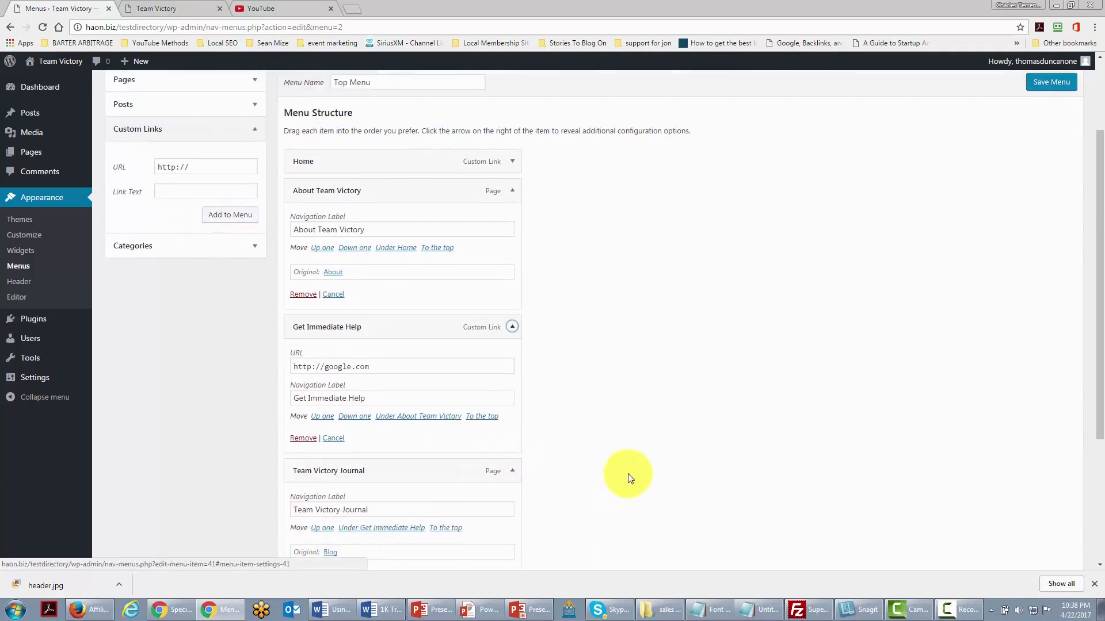
scroll(627, 477, "down", 4)
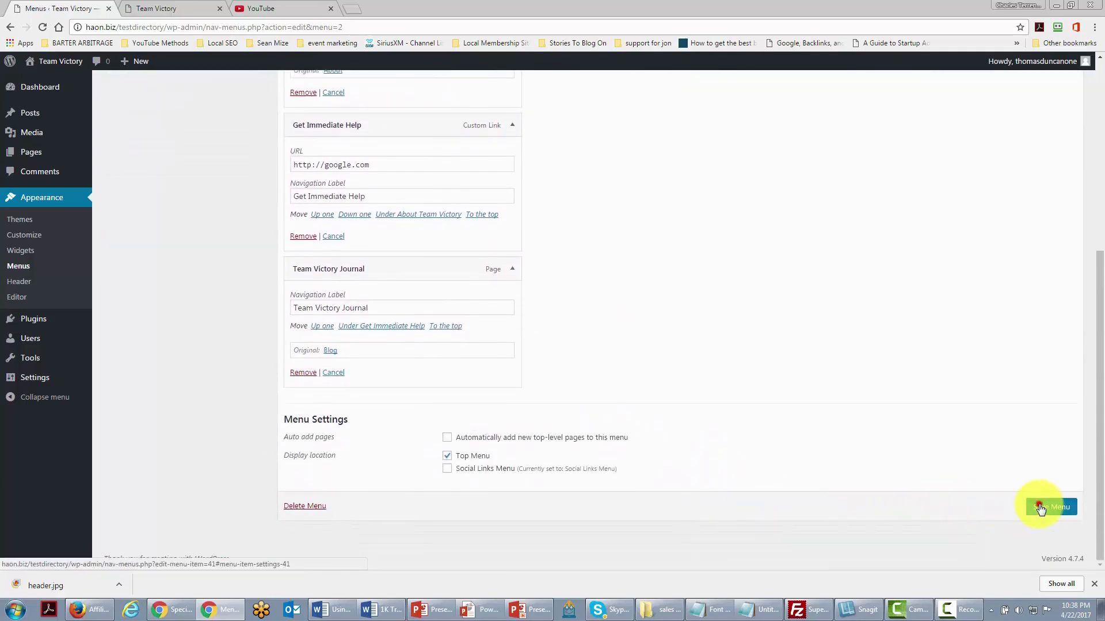
left_click(1035, 506)
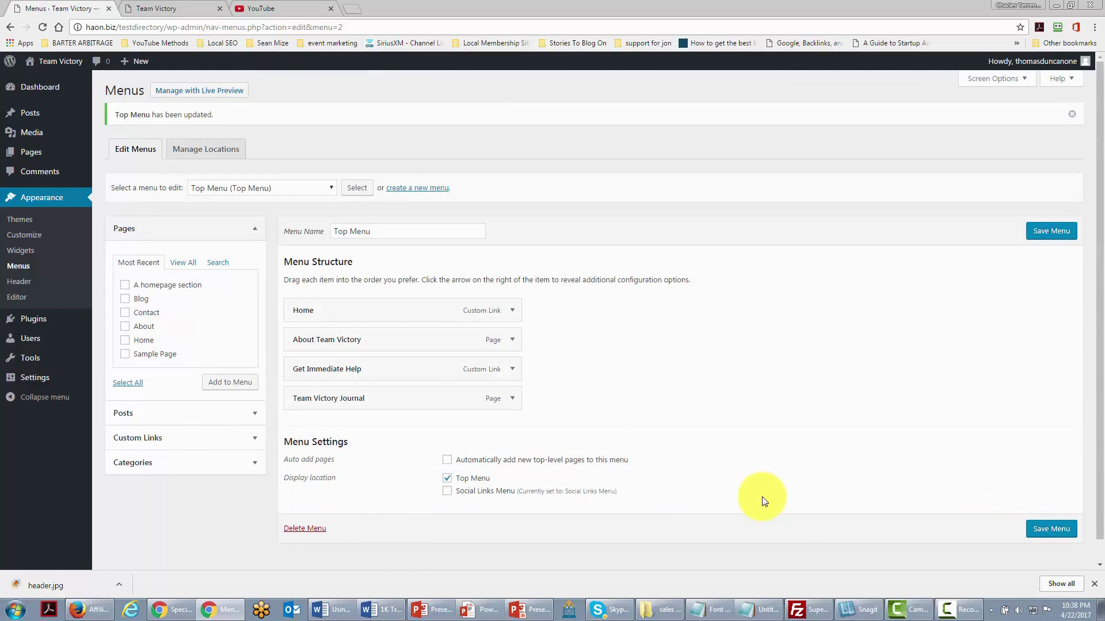
left_click(156, 9)
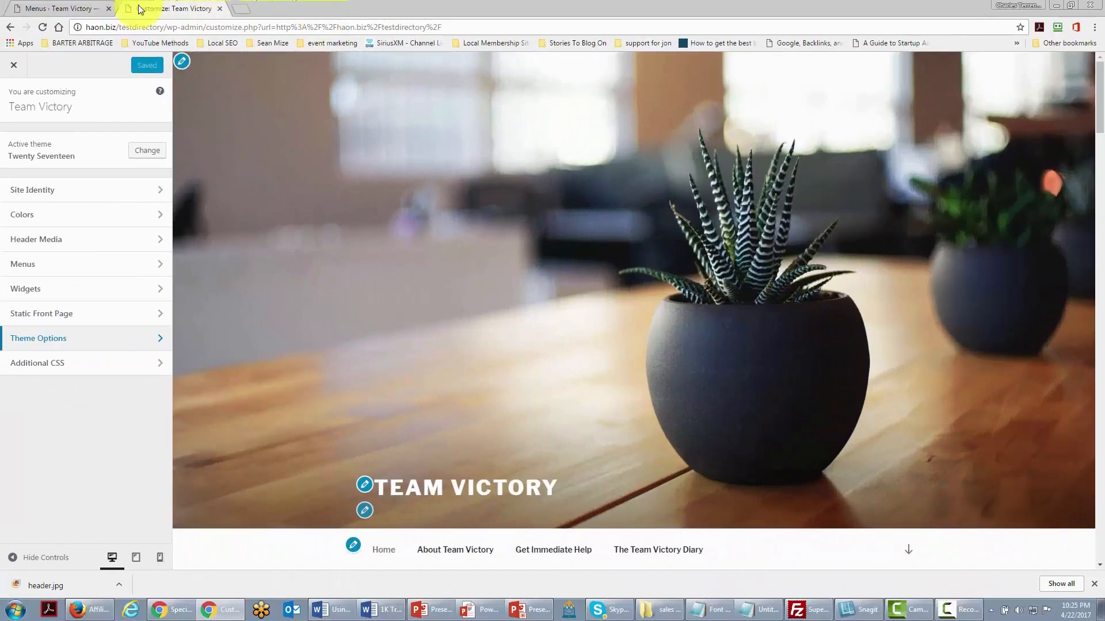
- Open Header Media in the Customizer and review its empty header video settings
left_click(159, 242)
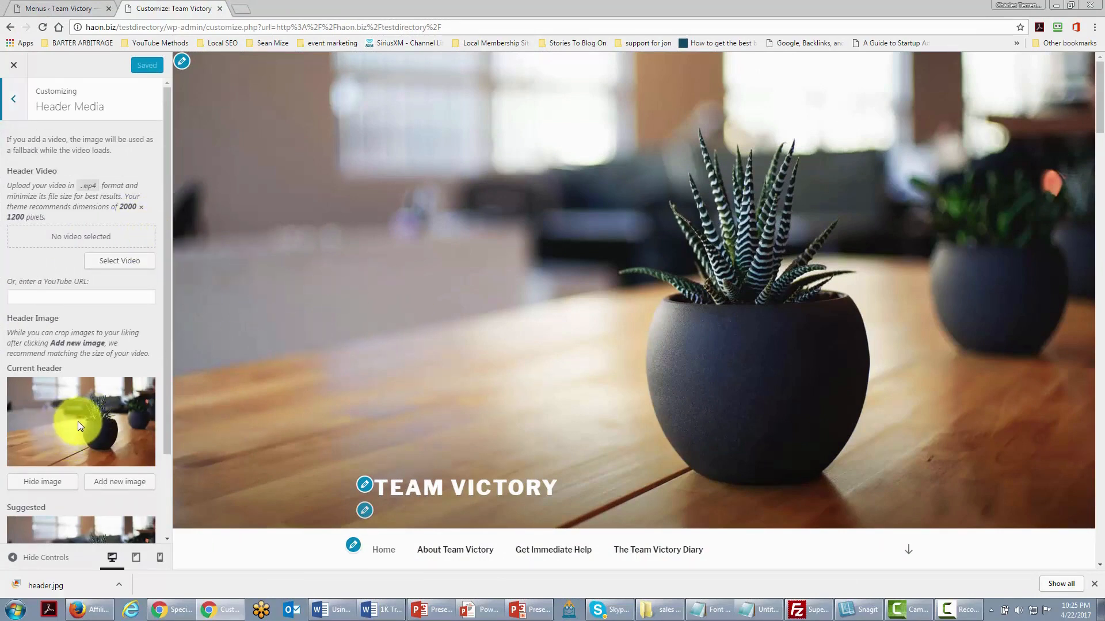
scroll(76, 422, "down", 2)
scroll(75, 423, "up", 2)
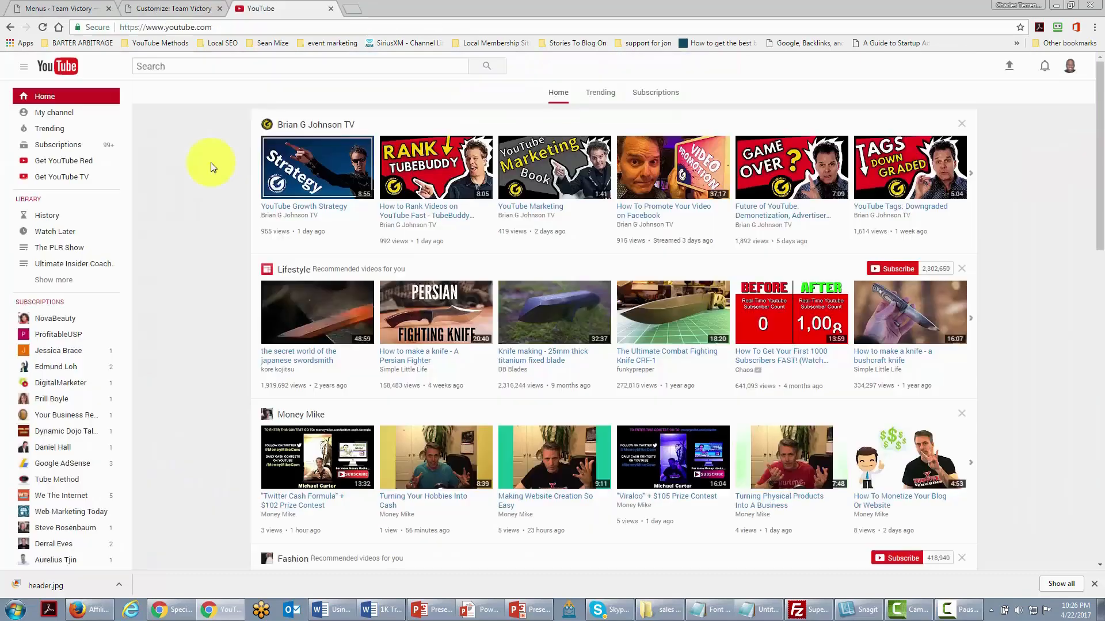
- Copy the YouTube Growth Strategy video's link and return to Header Media
right_click(322, 210)
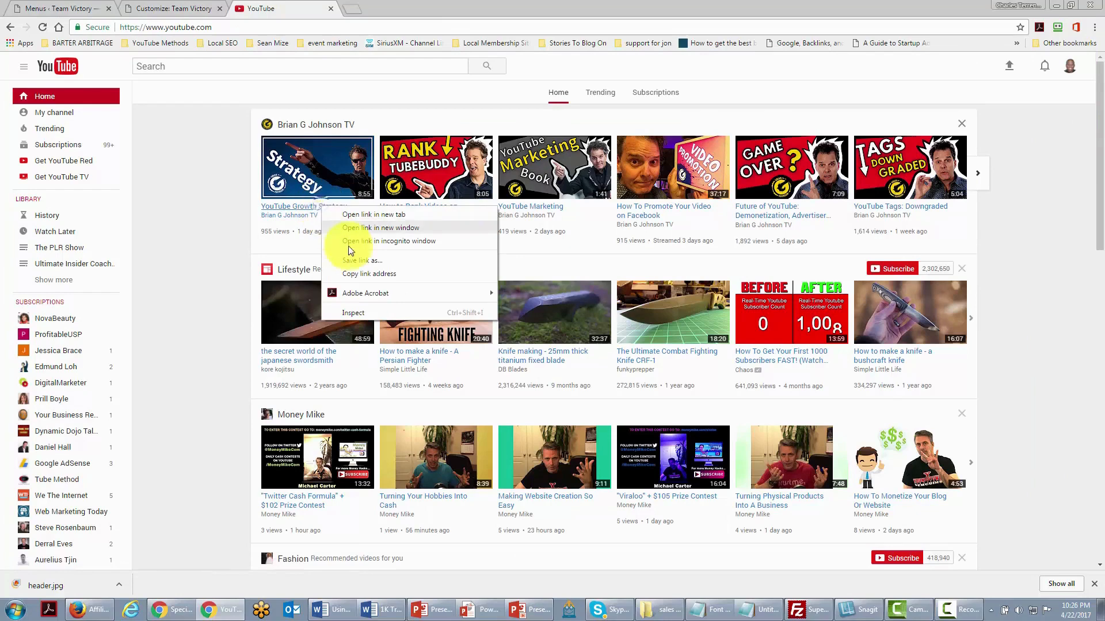
left_click(356, 274)
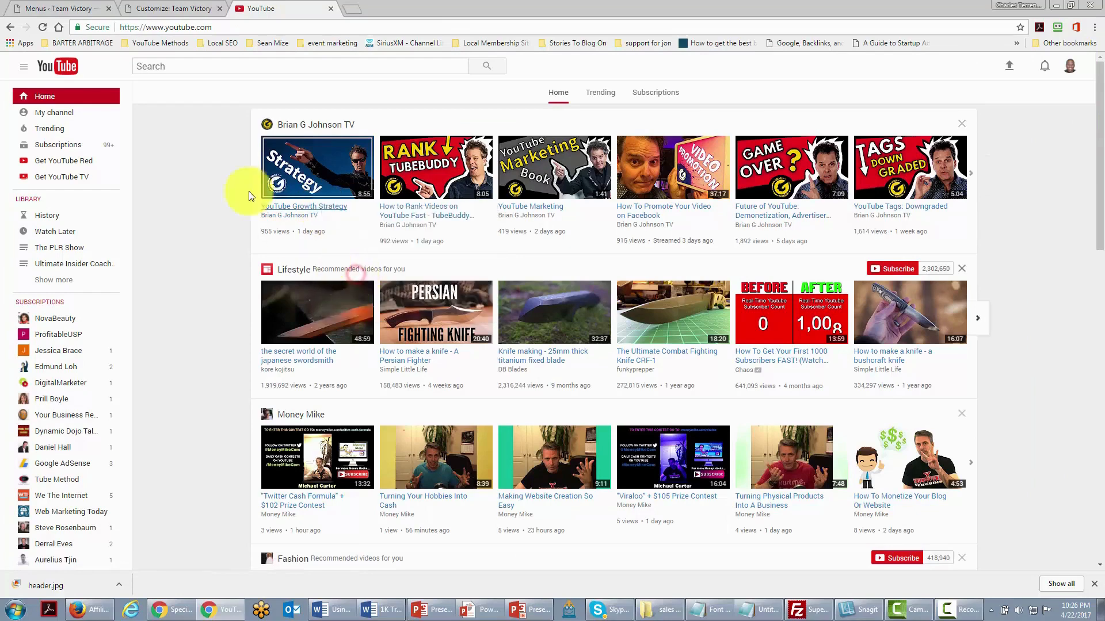
left_click(73, 9)
left_click(137, 10)
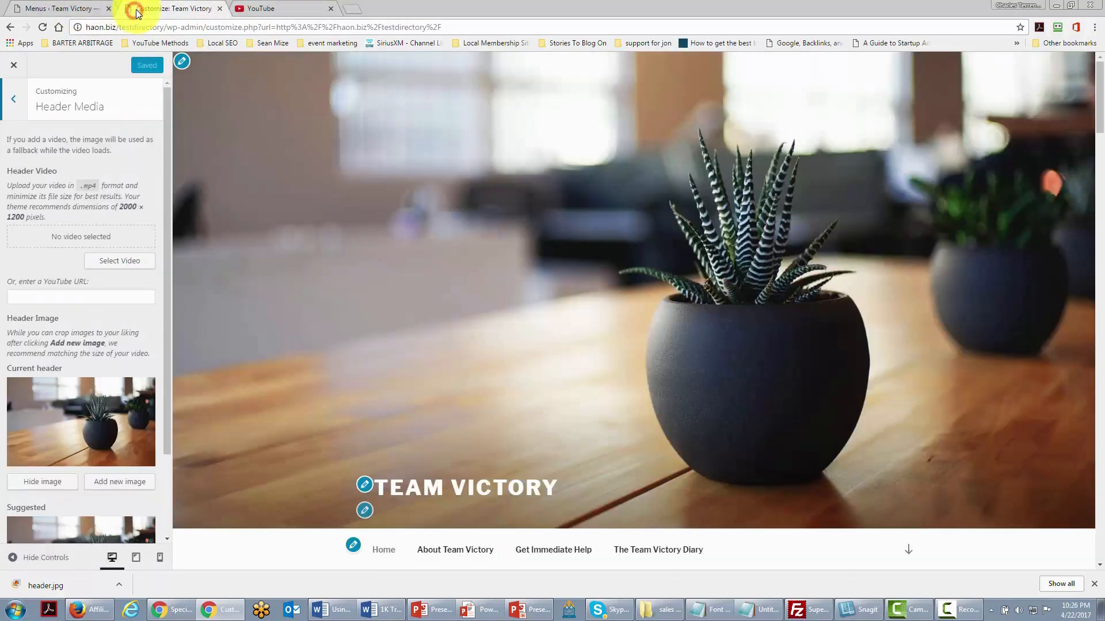
- Paste the copied YouTube link as the header video URL and publish it
left_click(40, 297)
right_click(41, 299)
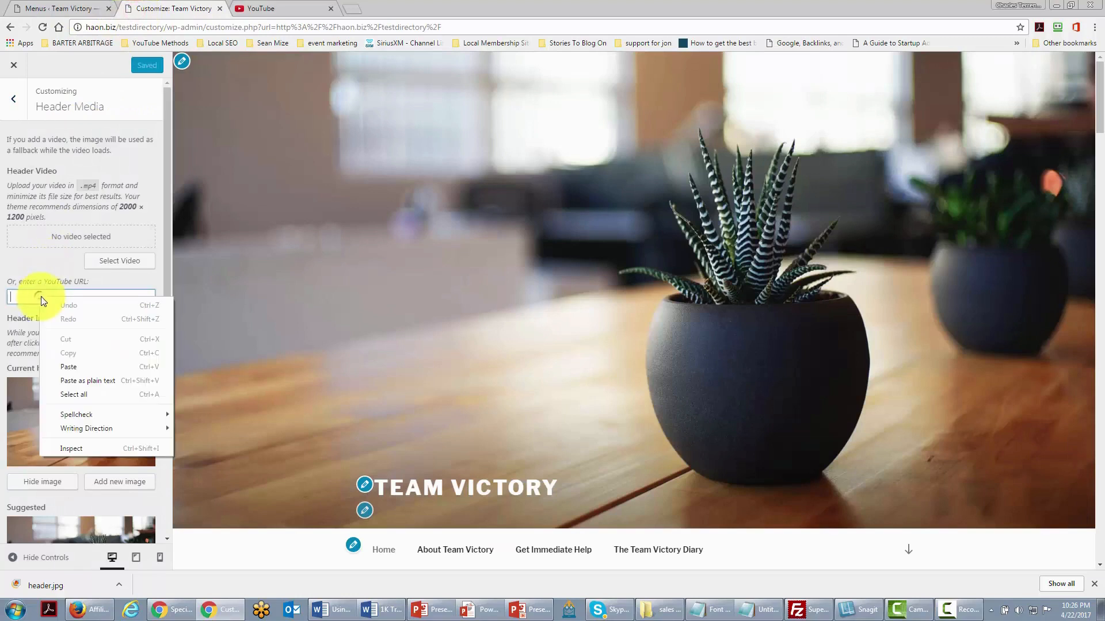
left_click(69, 366)
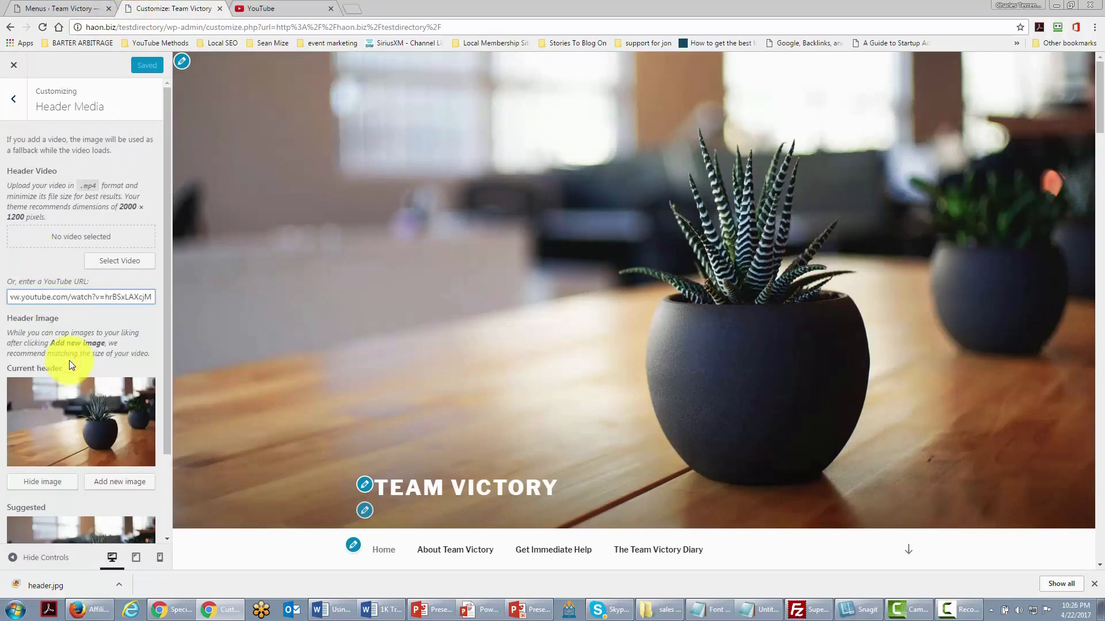
left_click(138, 315)
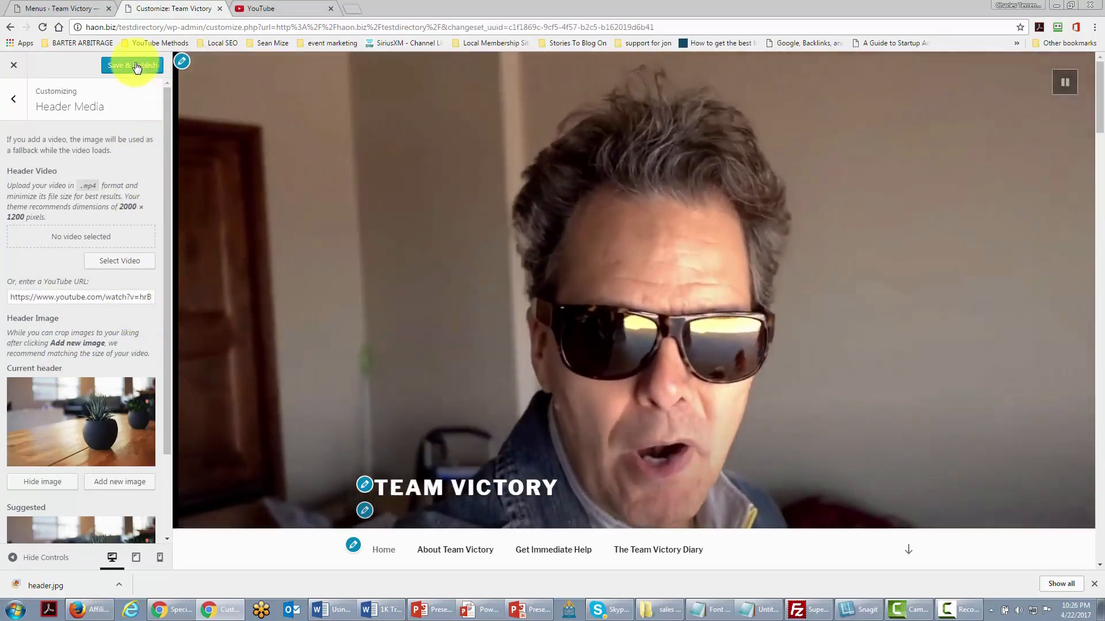
left_click(136, 65)
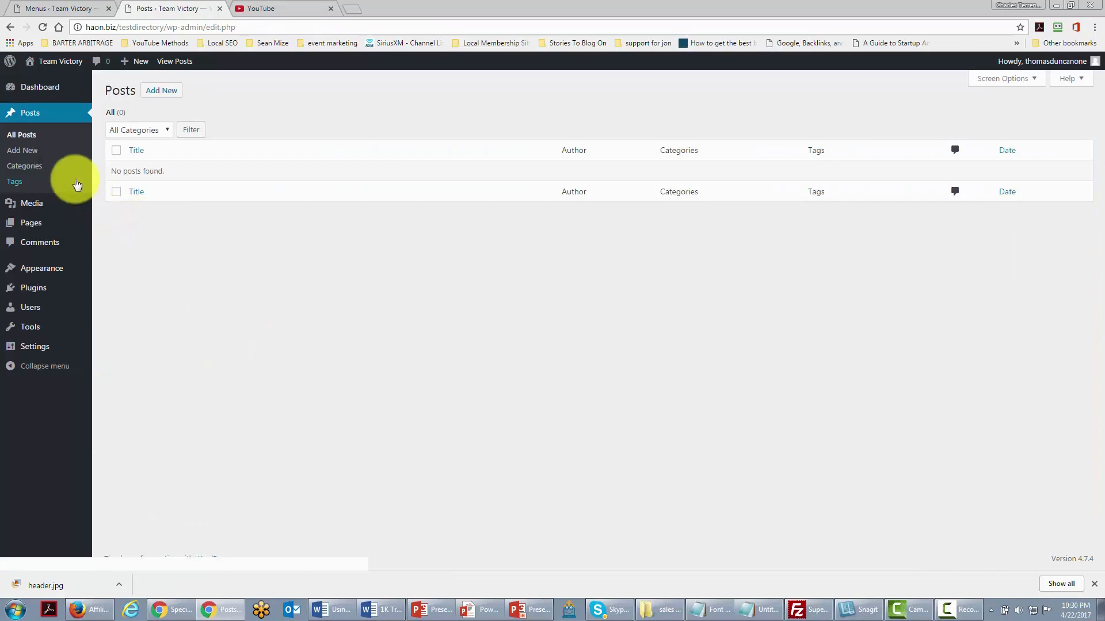
- Change the Uncategorized category's name to 'Team Victory' and slug to 'victory', then update it
left_click(27, 166)
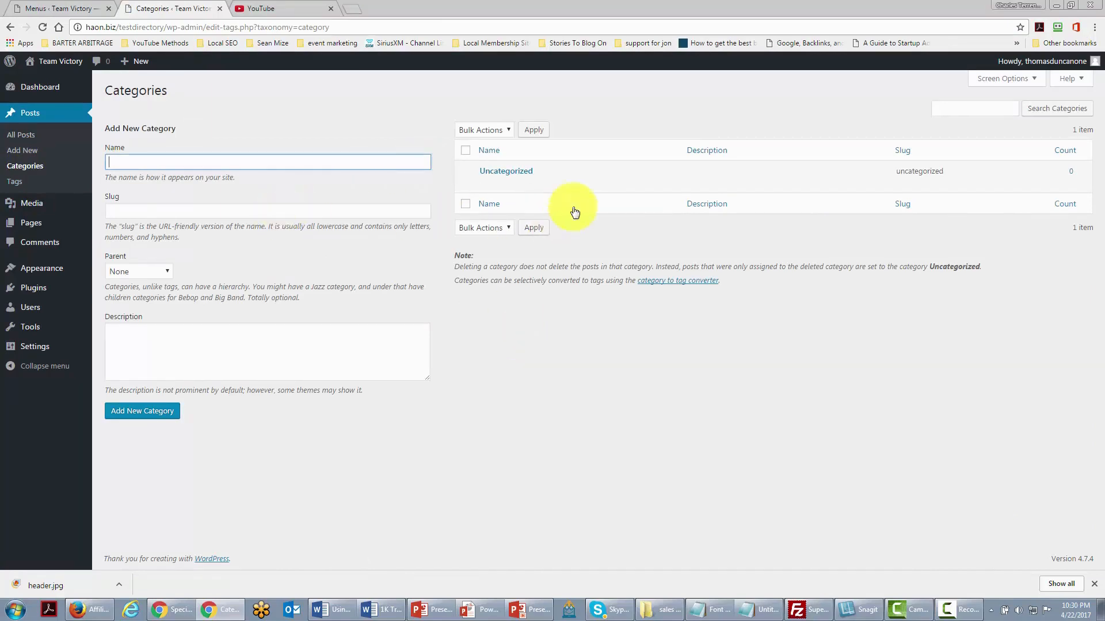
mouse_move(510, 175)
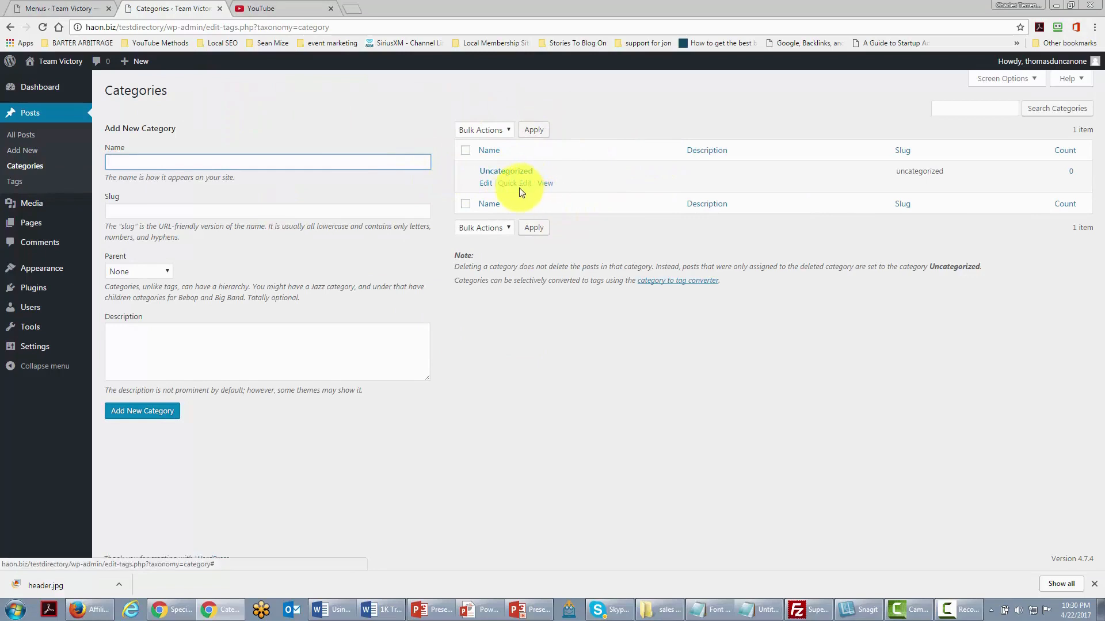
left_click(485, 183)
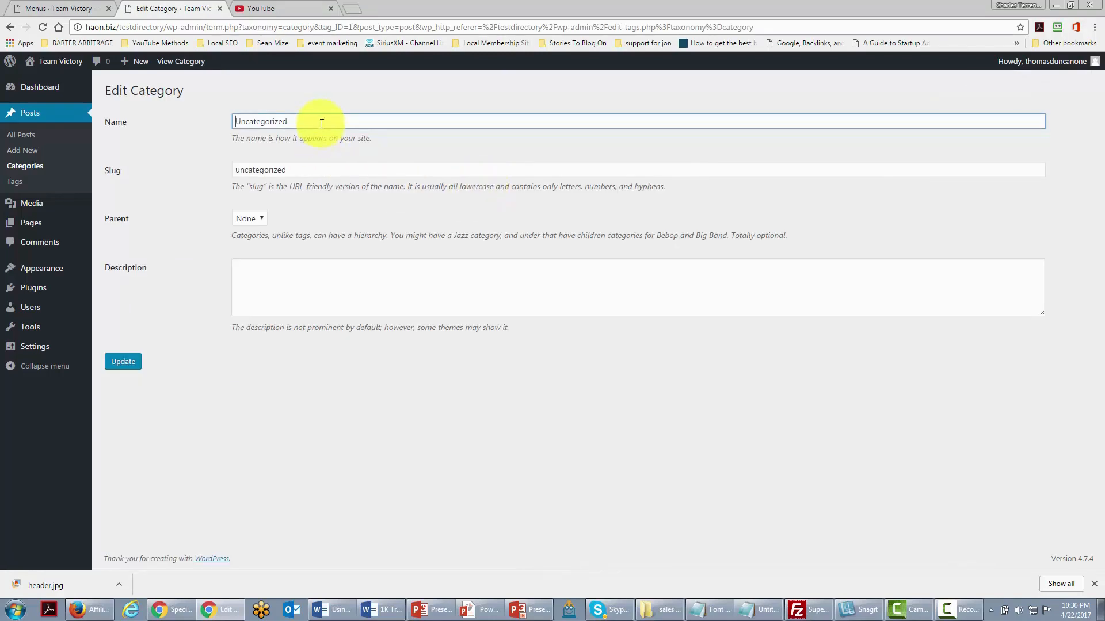
left_click_drag(319, 120, 215, 118)
type("Team Victory")
left_click_drag(322, 169, 198, 169)
type("vi")
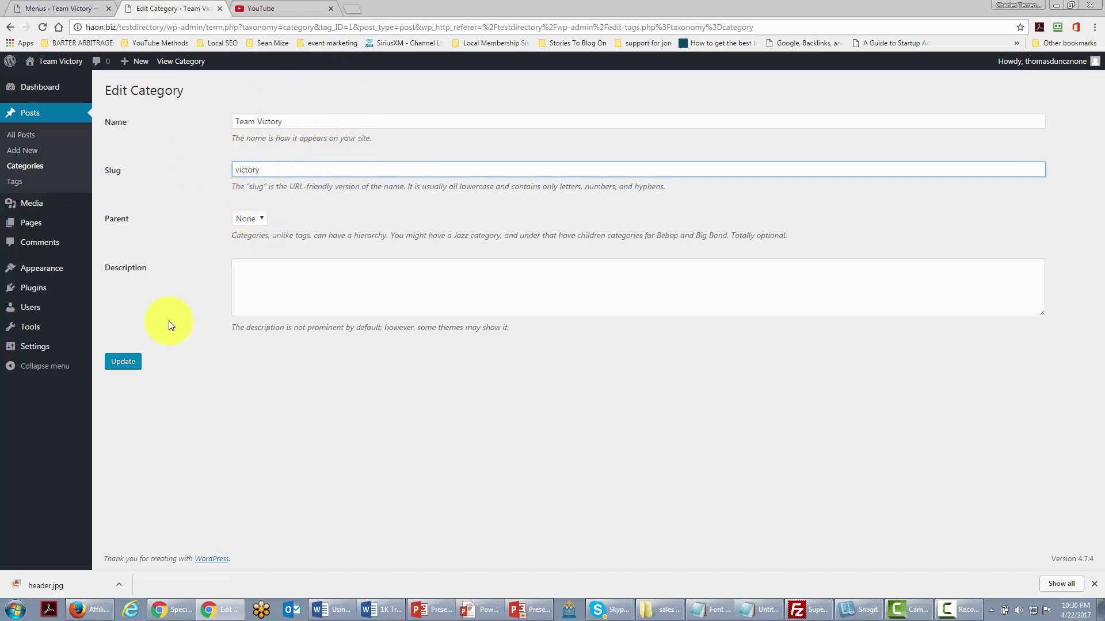
left_click(123, 362)
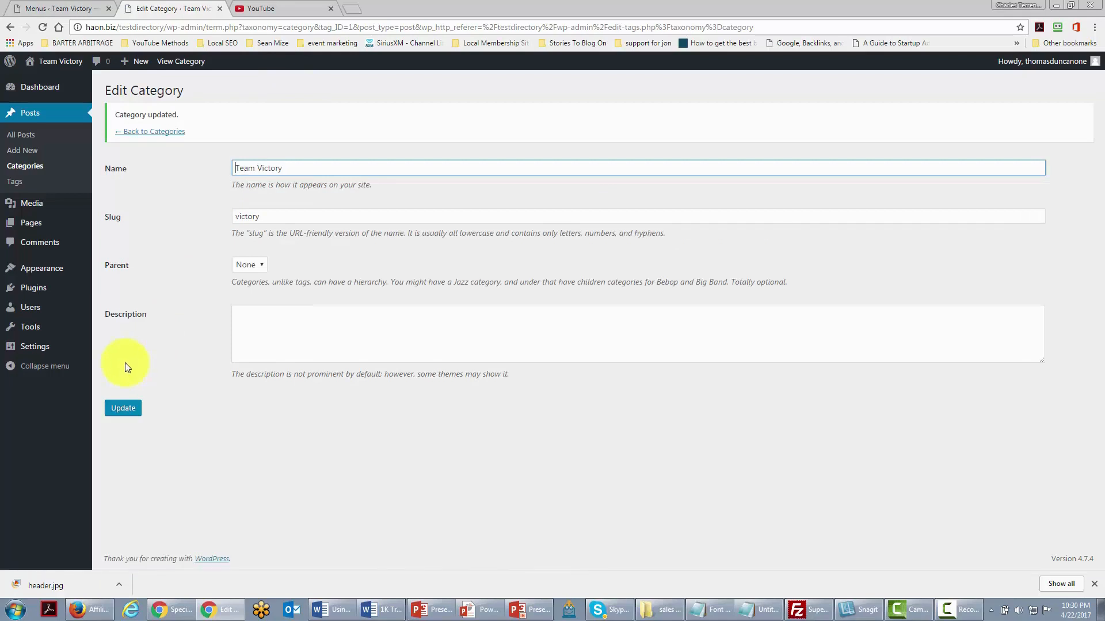
left_click(143, 132)
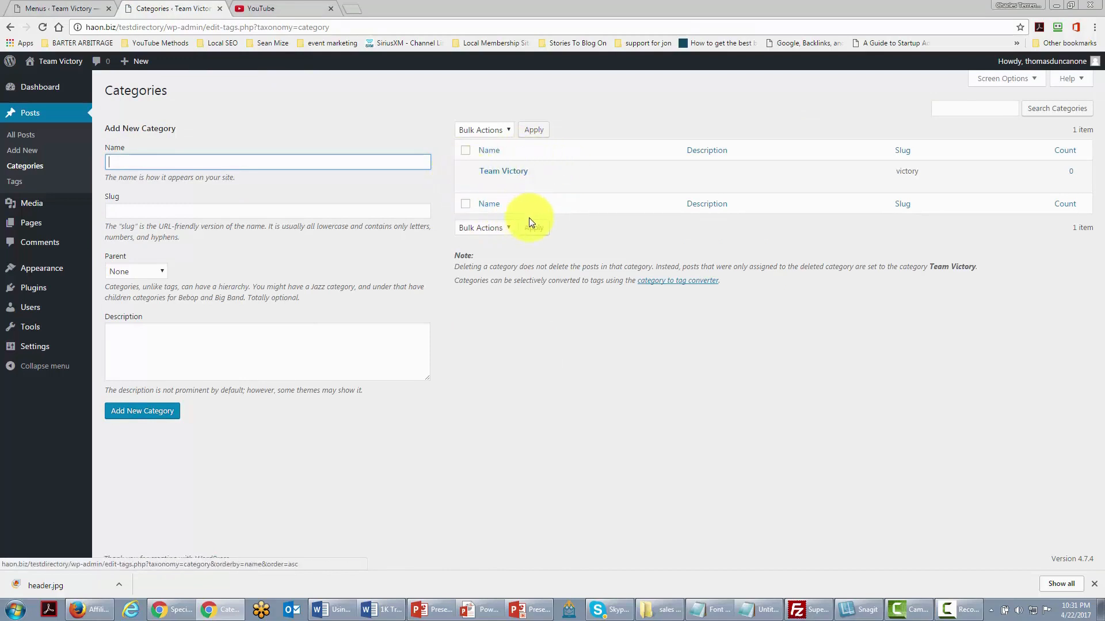
mouse_move(469, 178)
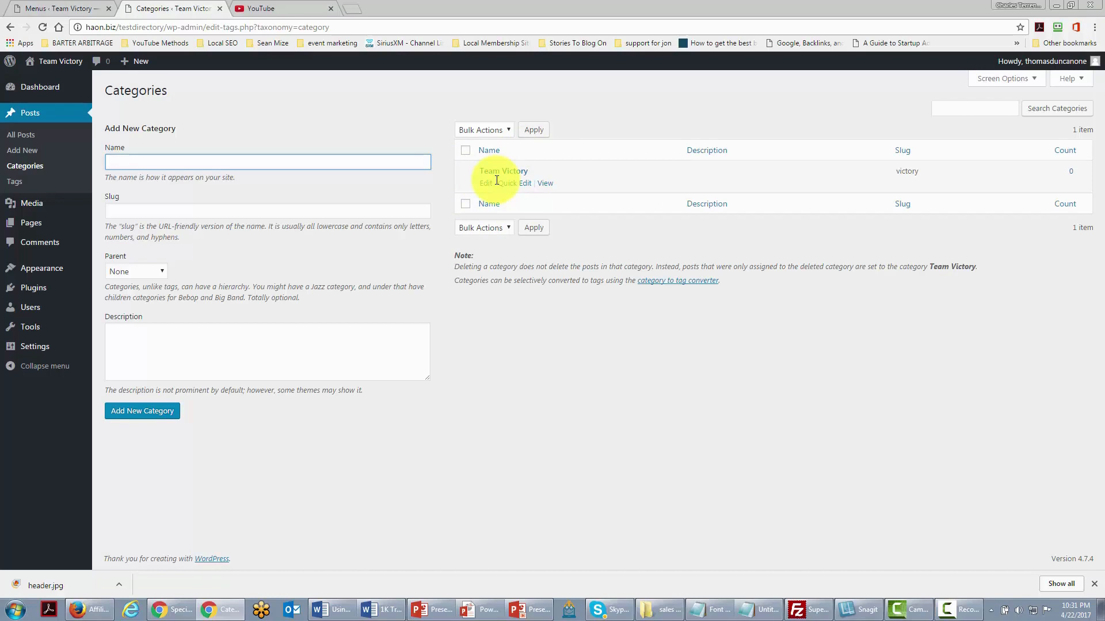
- Go to Settings > Writing in the admin sidebar
mouse_move(33, 349)
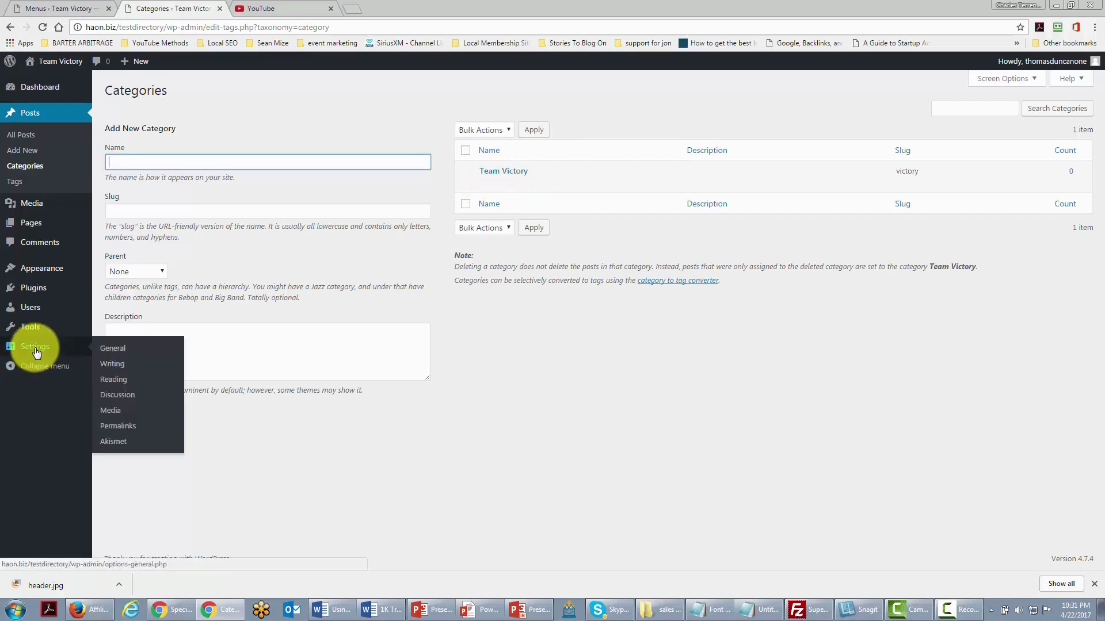
left_click(115, 369)
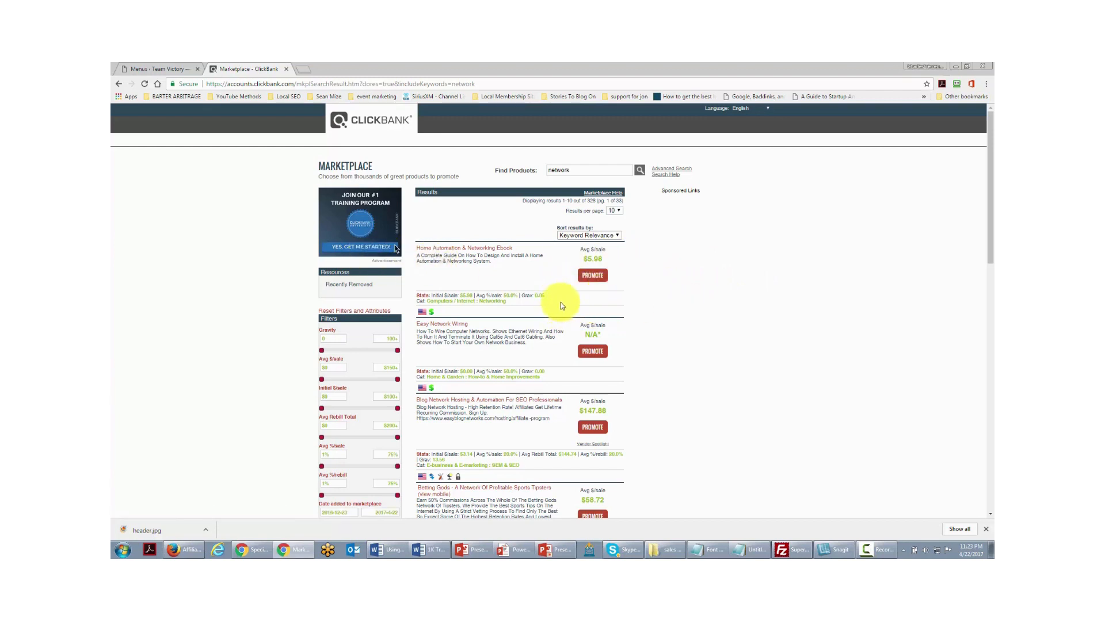
- Create a HopLink for the DESBOOK3 networking ebook with your account nickname and copy it
left_click(591, 276)
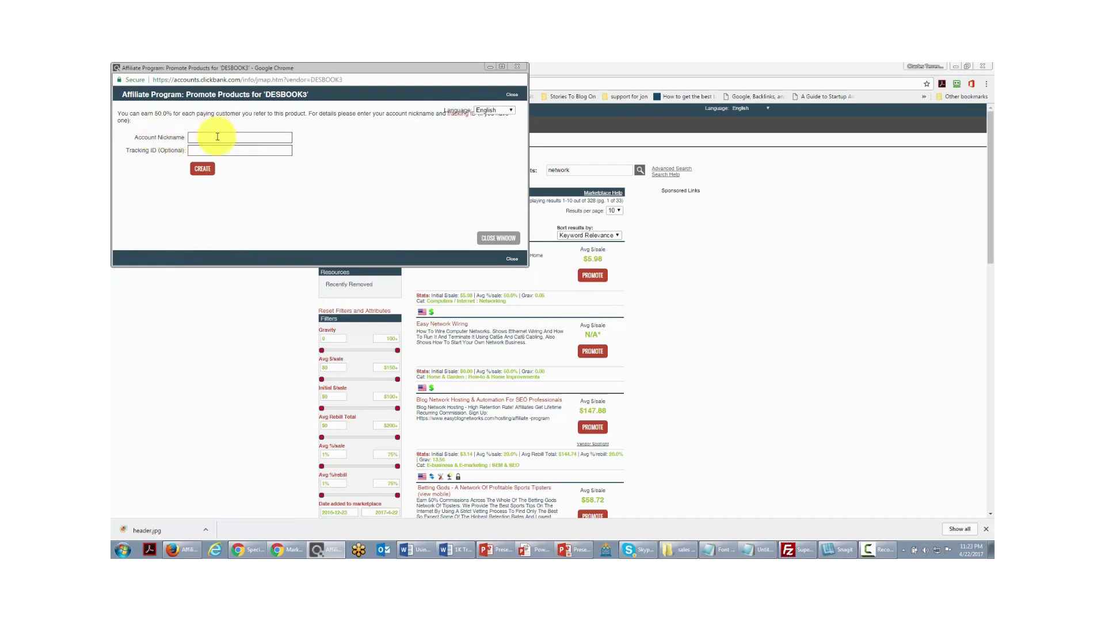
left_click(208, 137)
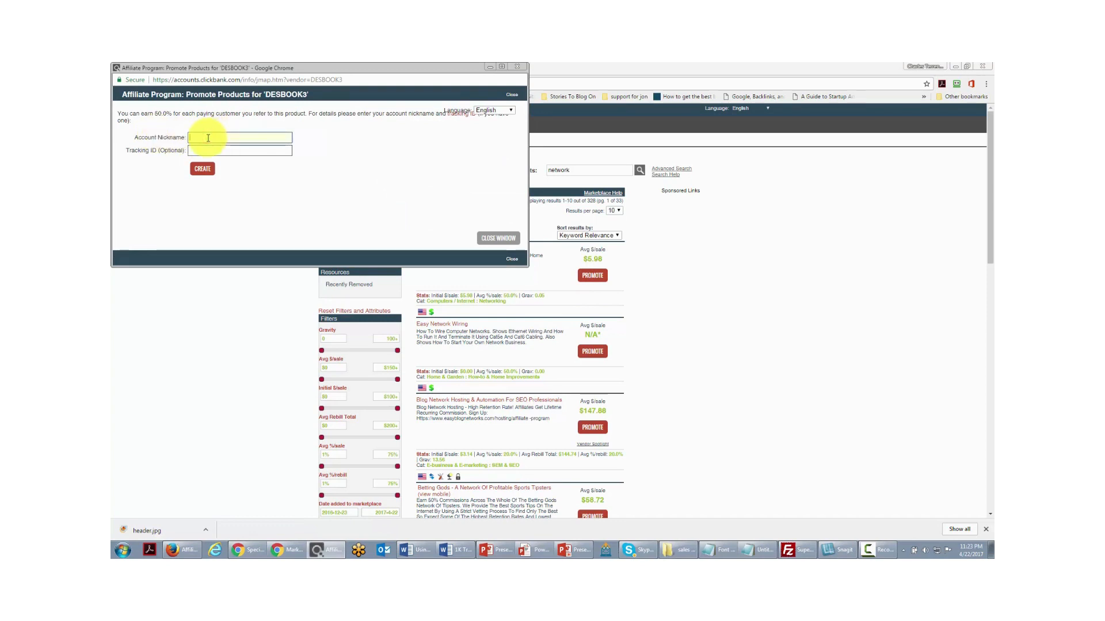
type("thomasdunc")
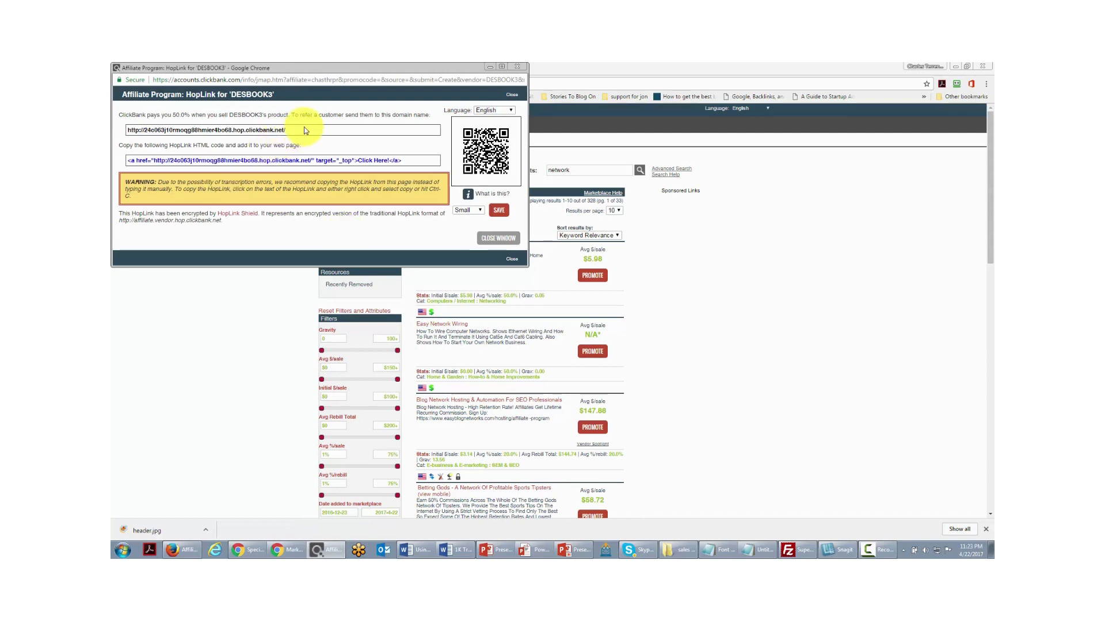
left_click_drag(302, 131, 125, 128)
key("ctrl+c")
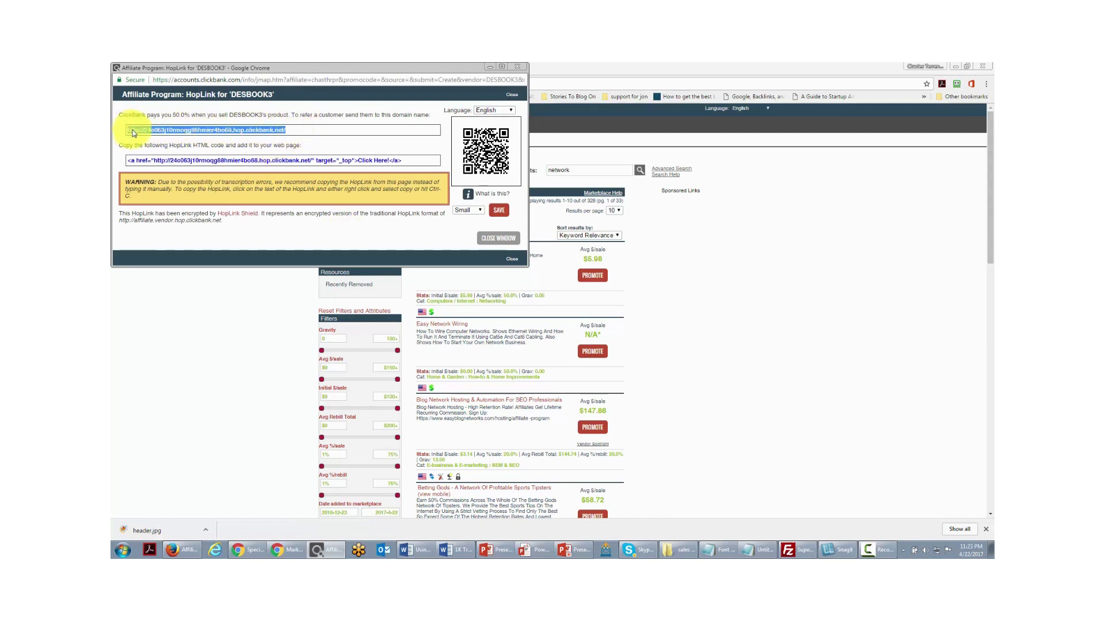
right_click(150, 130)
left_click(178, 139)
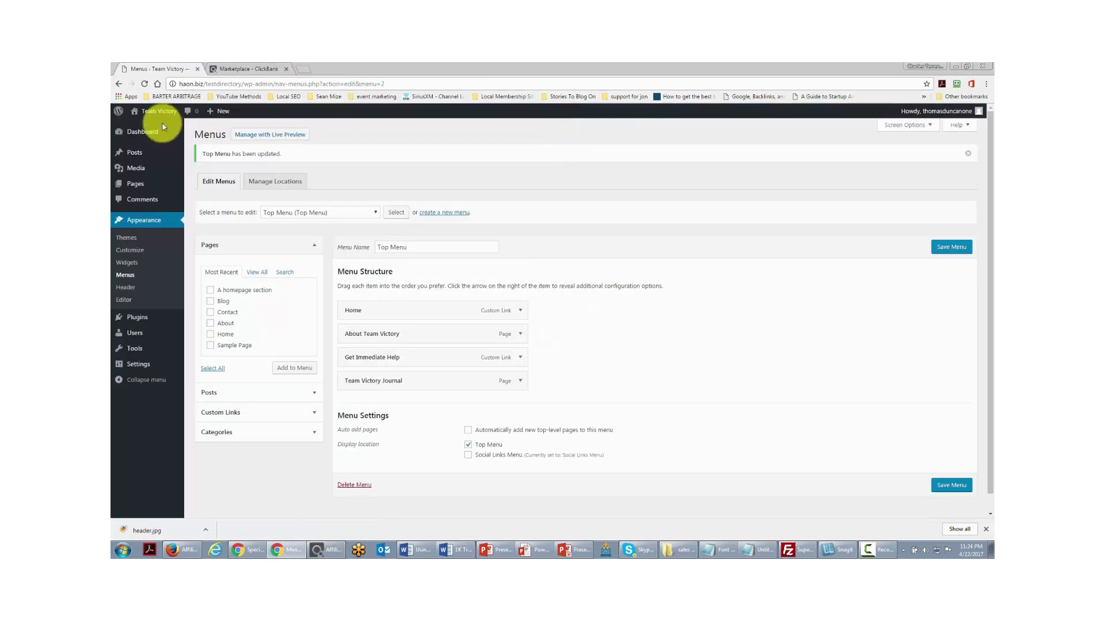
- Search plugins for 'affiliate link cloaking', then install and activate Pretty Link Lite
mouse_move(129, 317)
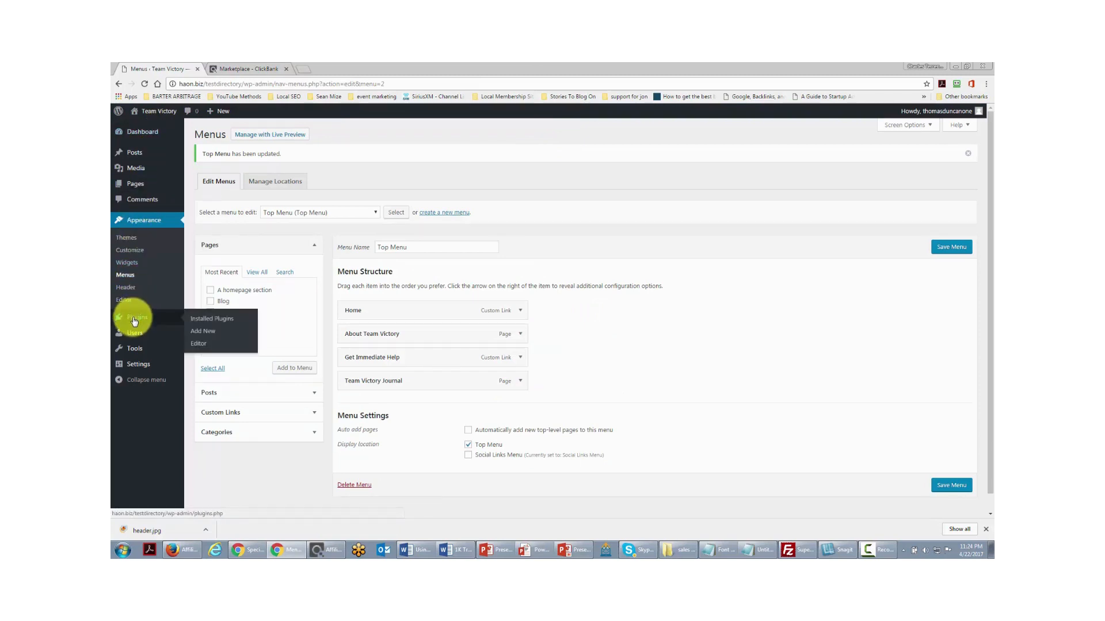
left_click(207, 335)
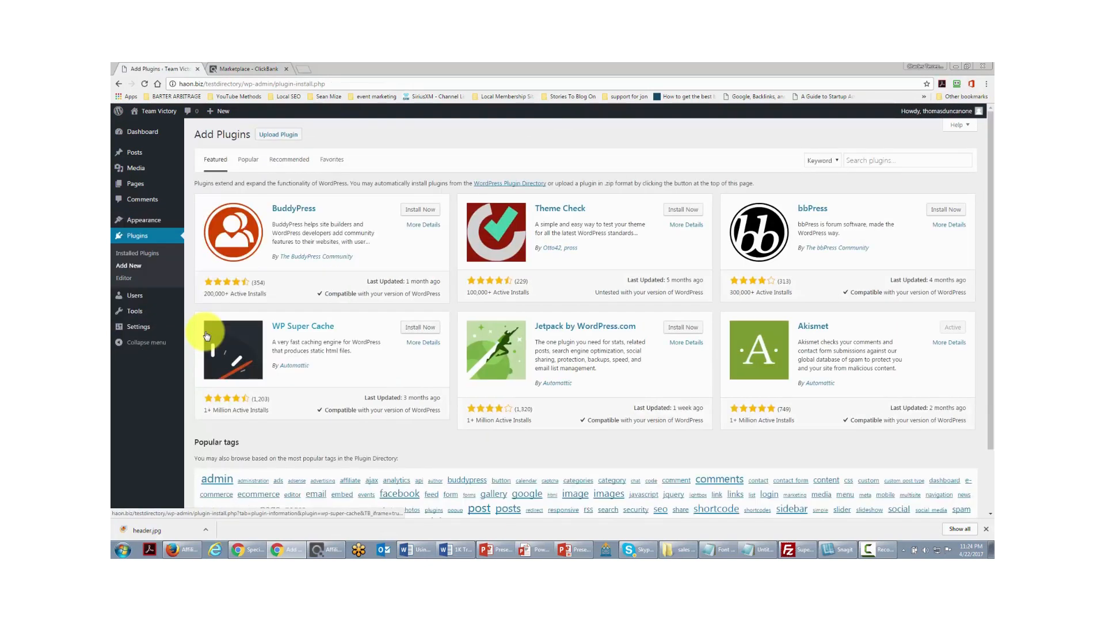
left_click(856, 160)
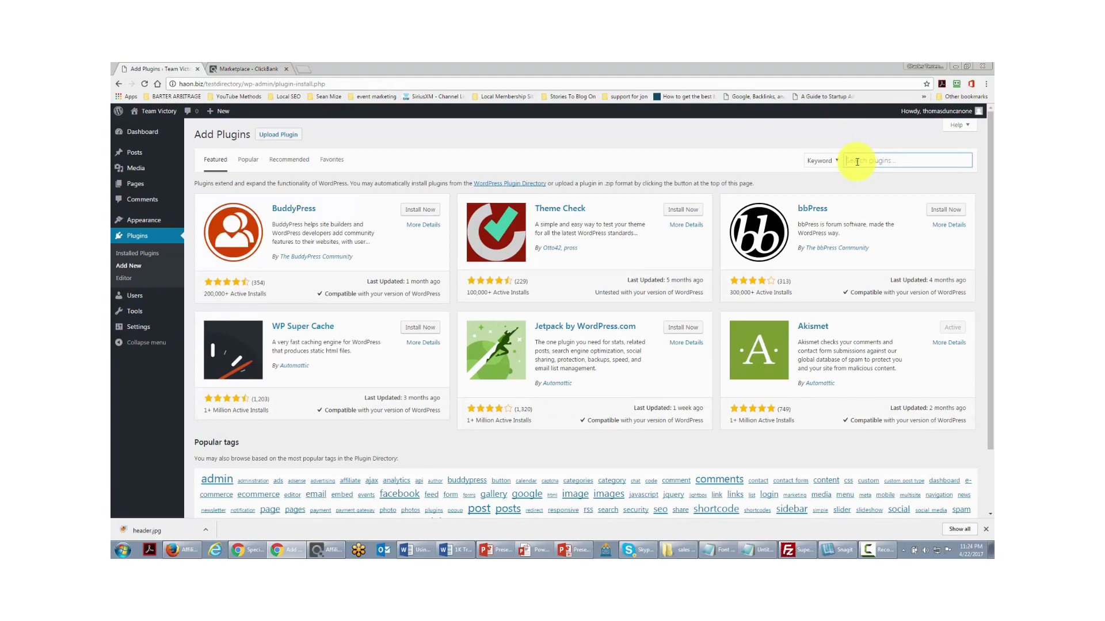
type("affiliate link cloaking")
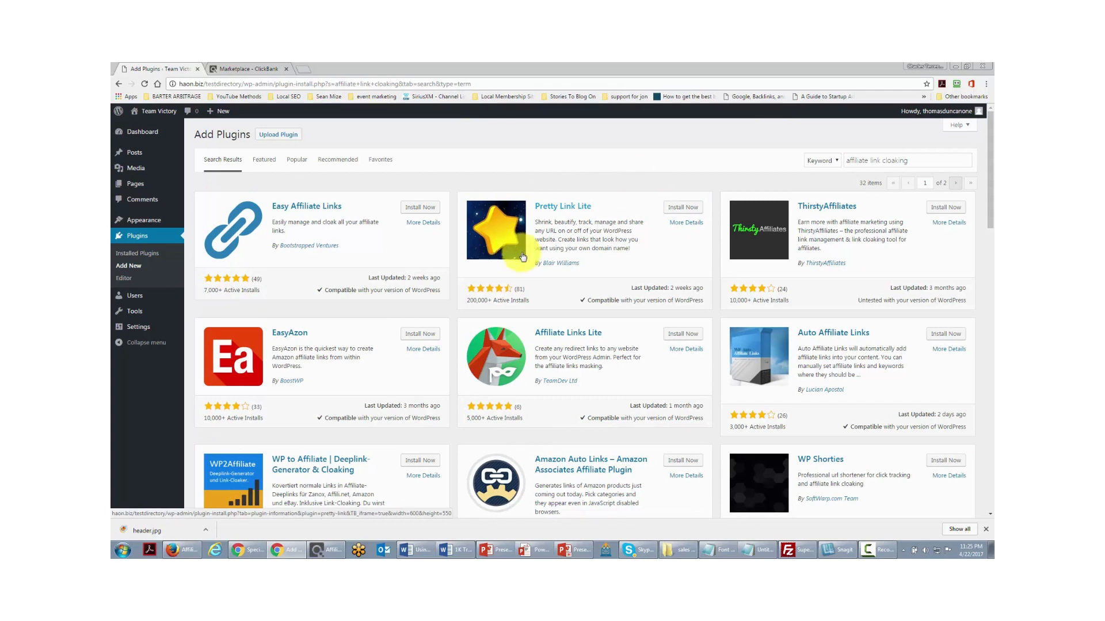
left_click(674, 208)
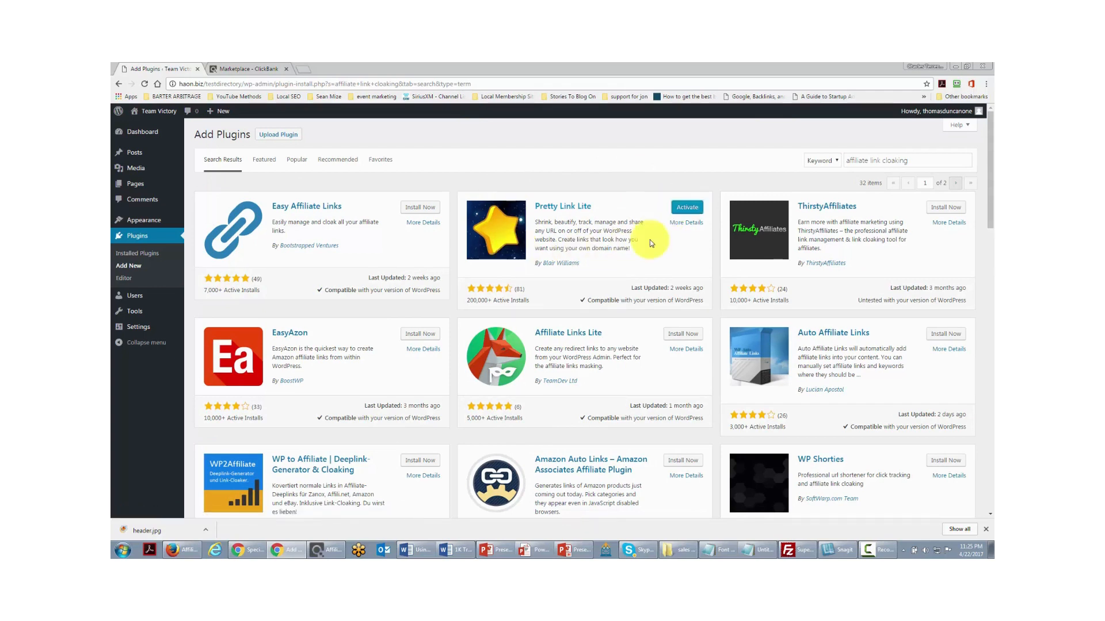
left_click(681, 208)
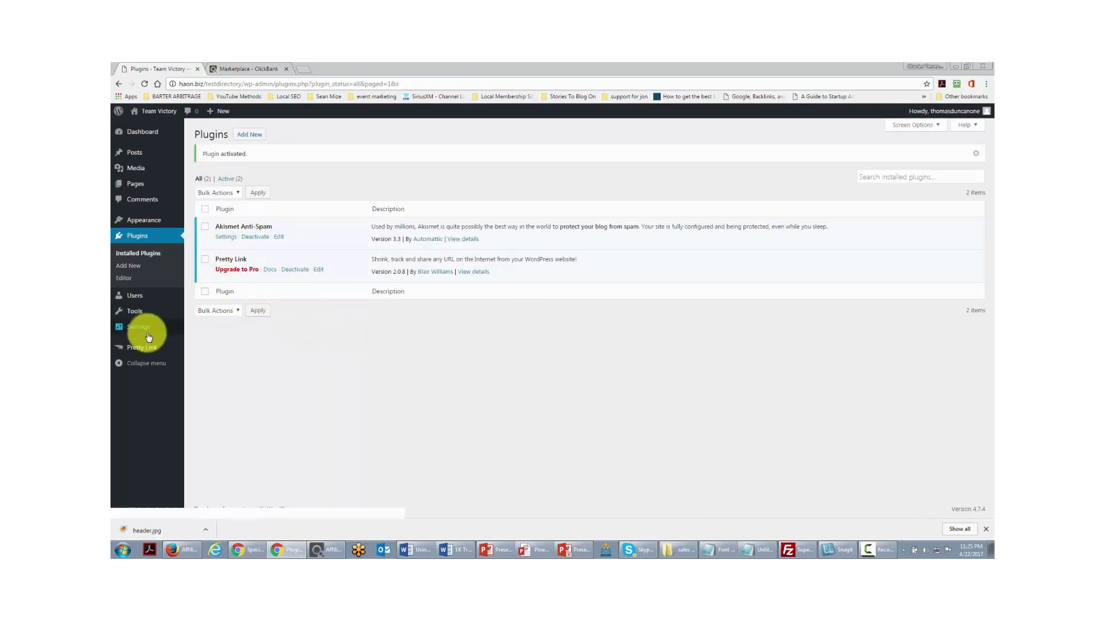
mouse_move(134, 354)
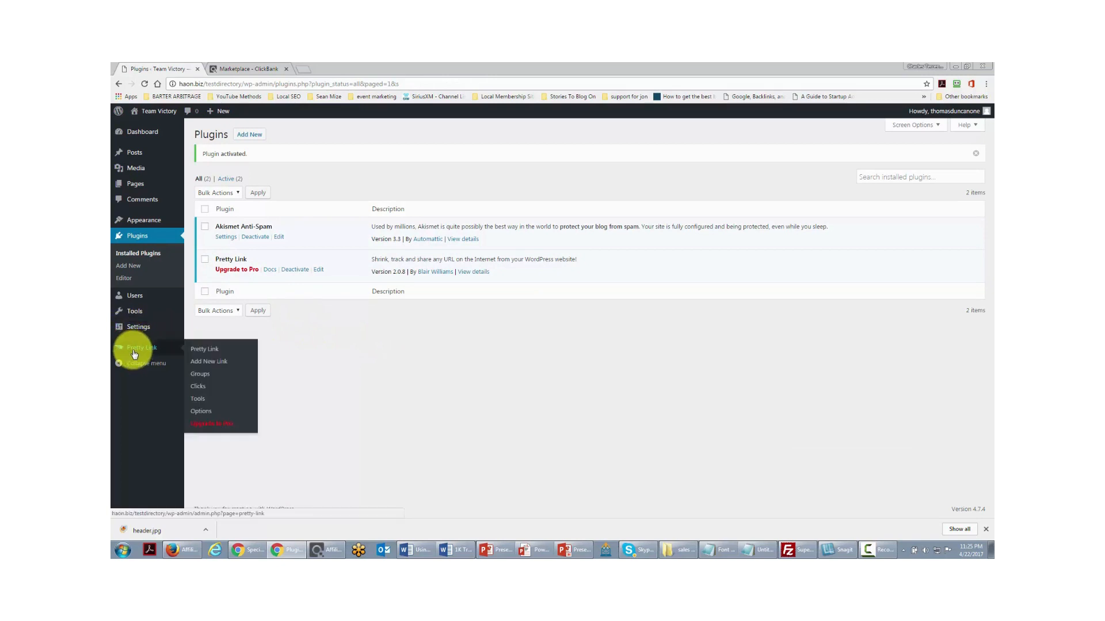
- Create Pretty Link 'The Networking E-Book' with slug networking to the ClickBank HopLink, and copy its address
left_click(203, 364)
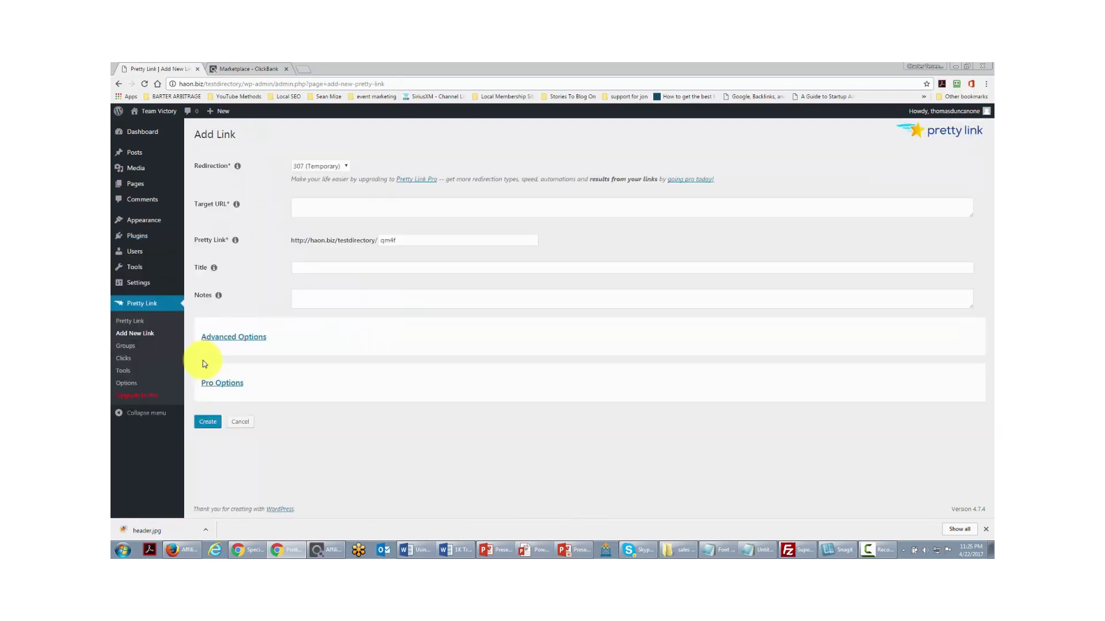
left_click(307, 208)
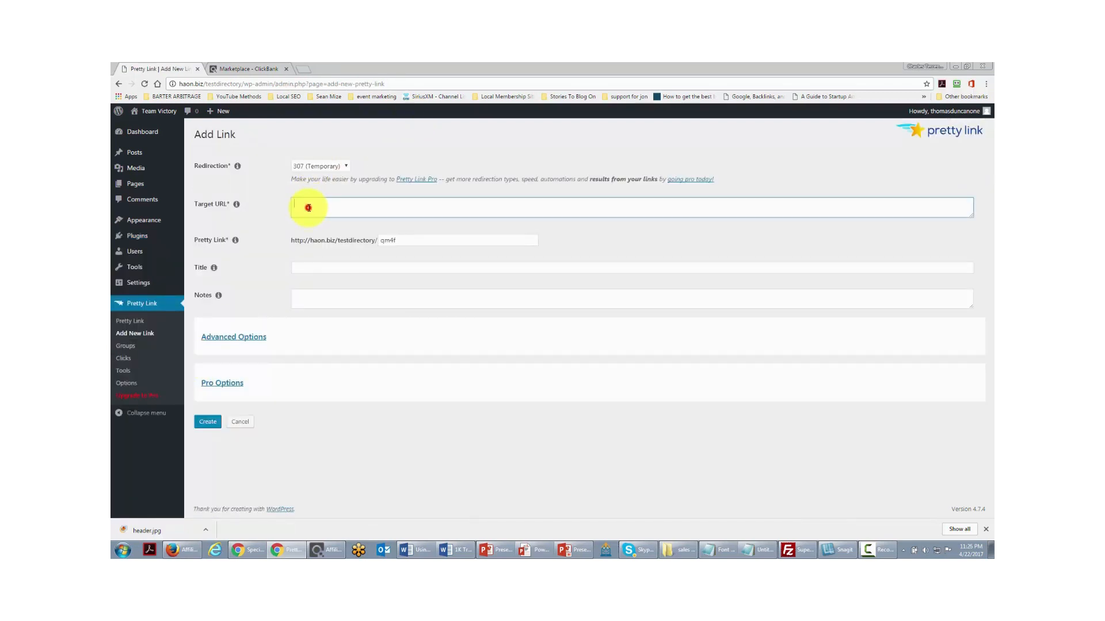
key("ctrl+v")
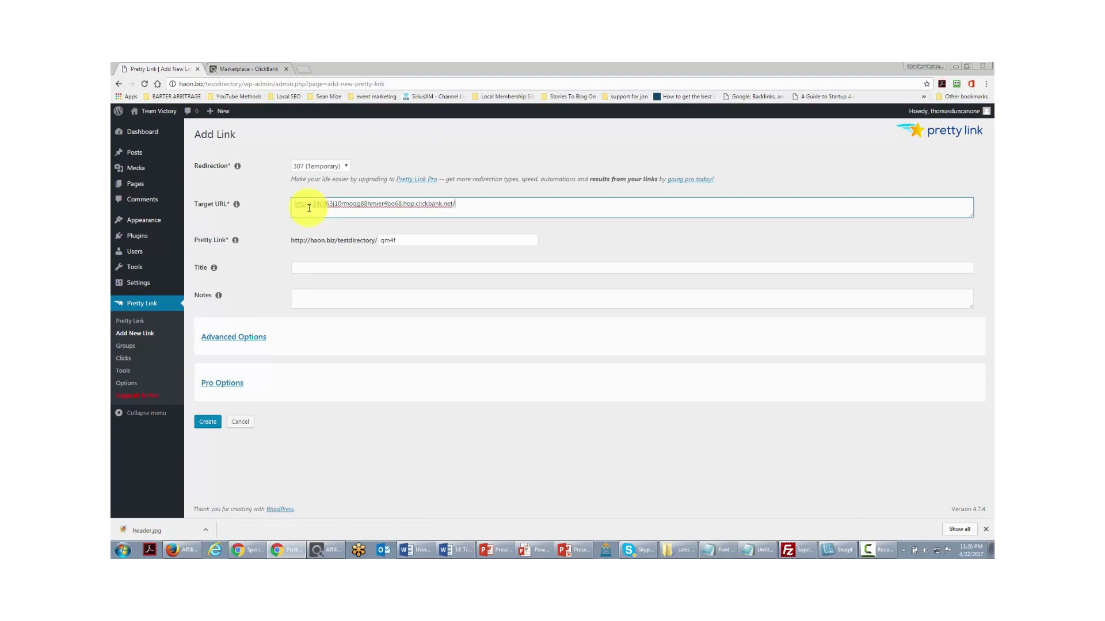
left_click(403, 241)
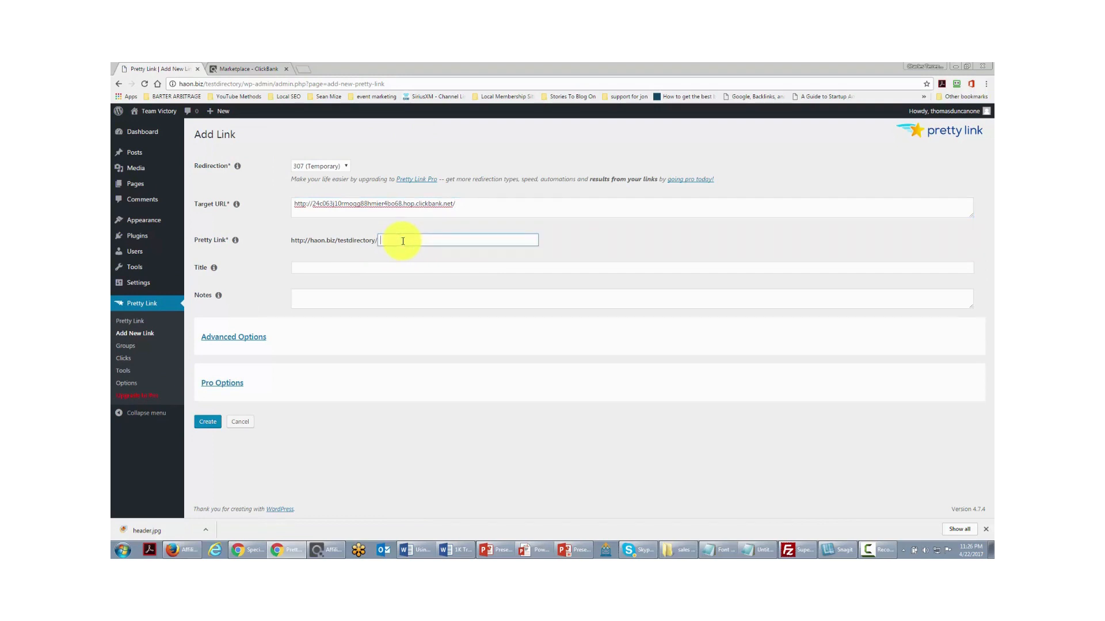
left_click(346, 269)
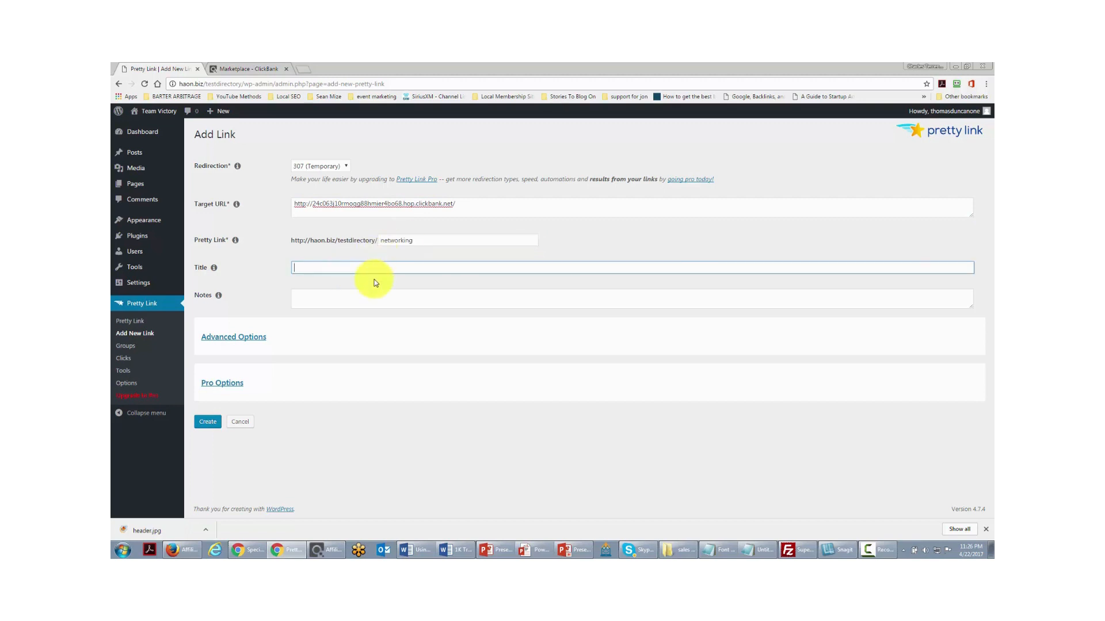
type("The Networking E-Book")
left_click(204, 424)
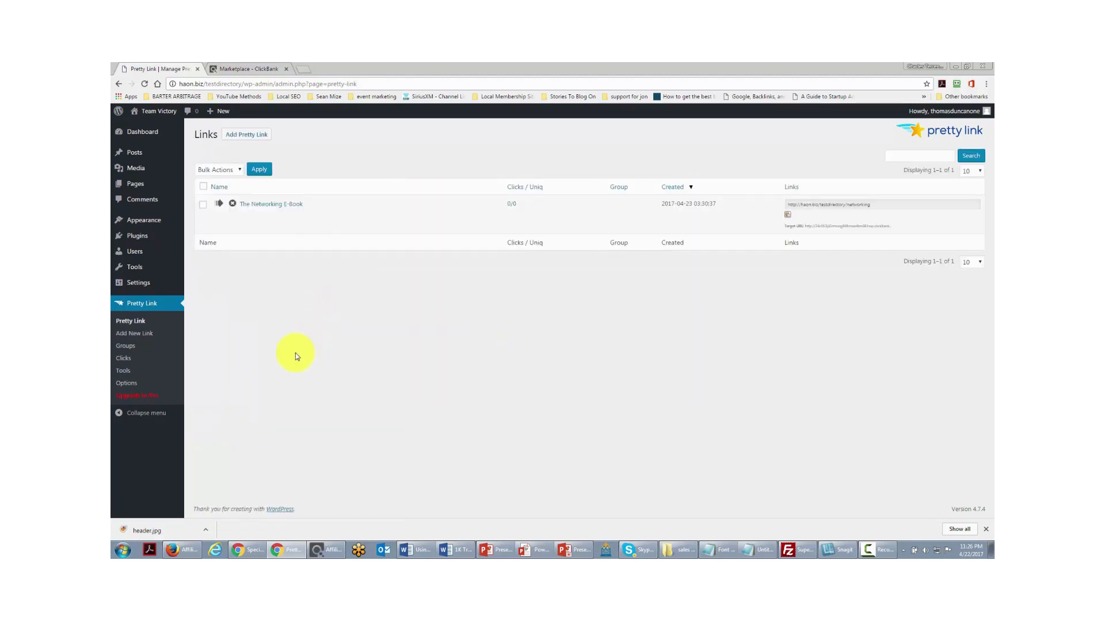
left_click(787, 216)
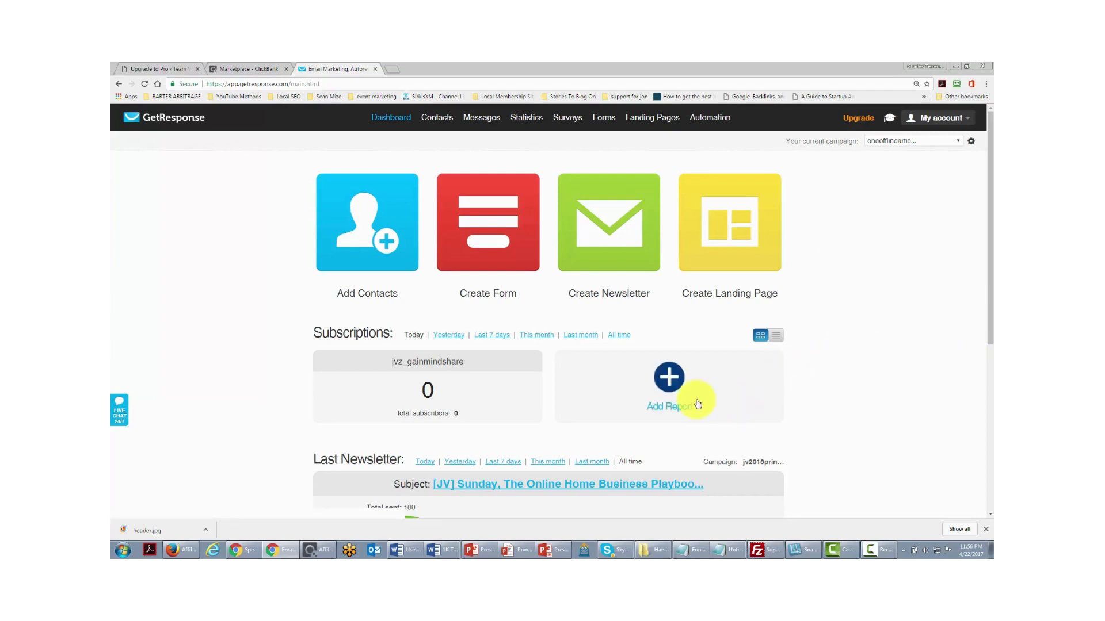
- Start a new GetResponse web form from the Smart Tips template
mouse_move(598, 119)
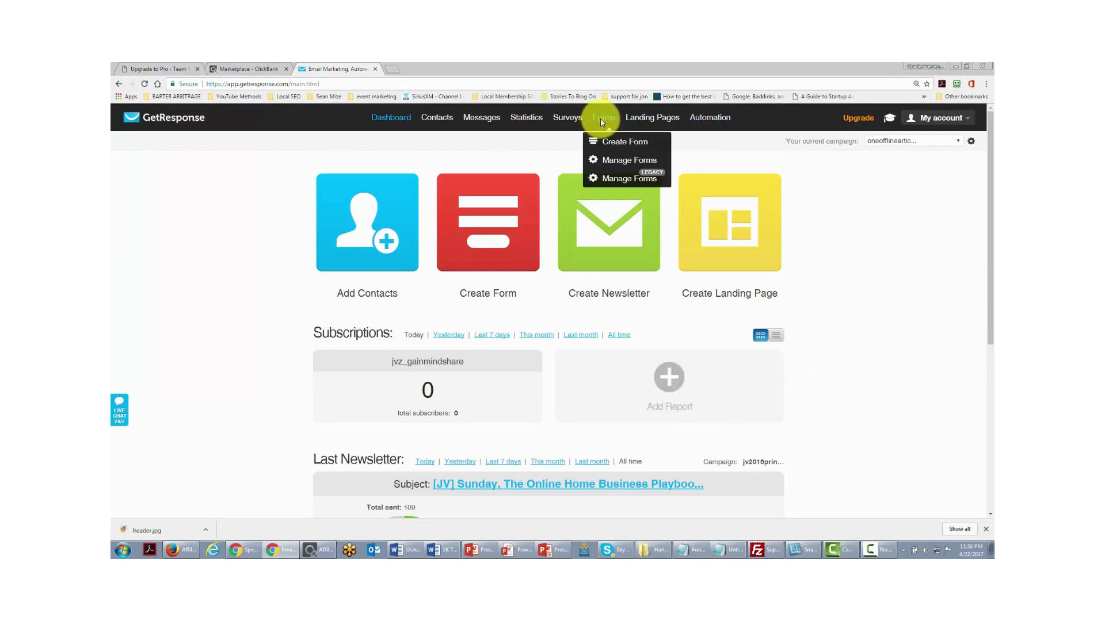
left_click(611, 145)
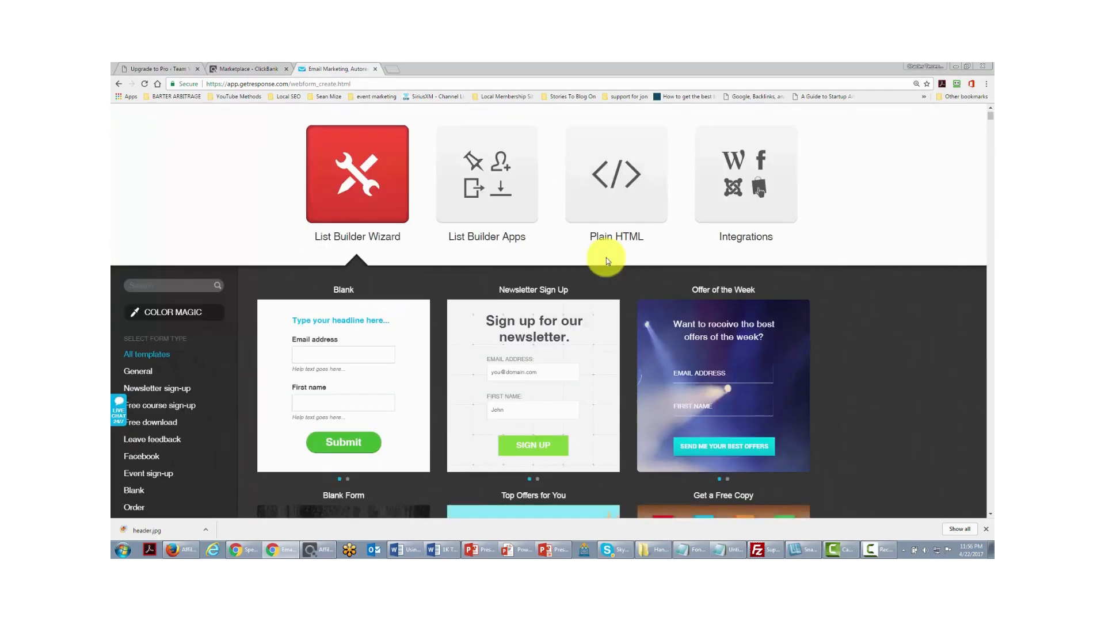
scroll(635, 184, "down", 3)
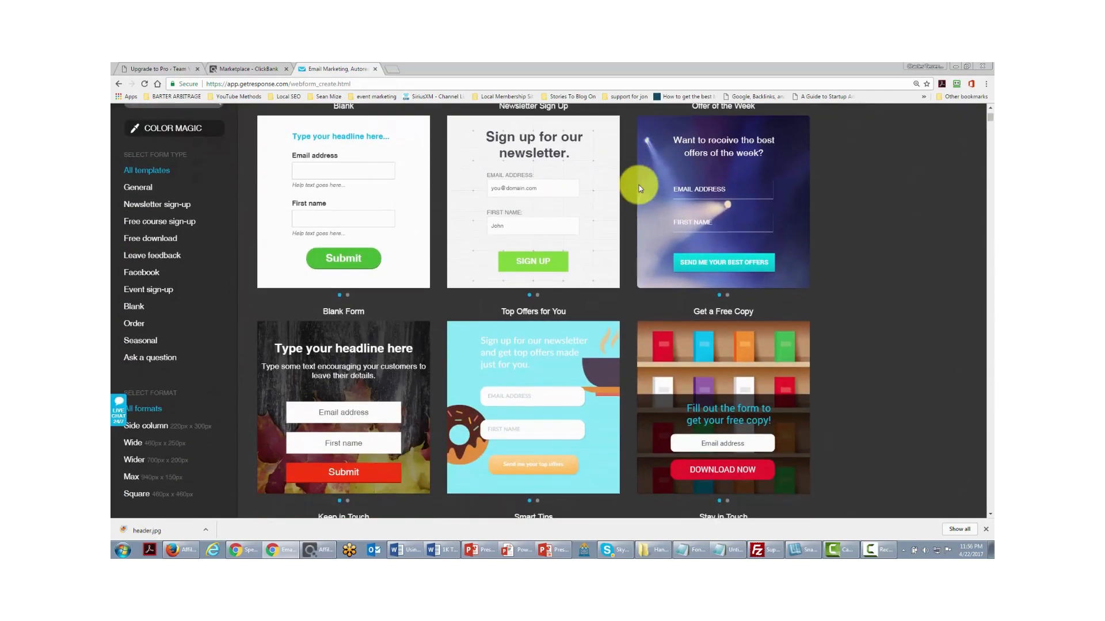
scroll(639, 186, "down", 2)
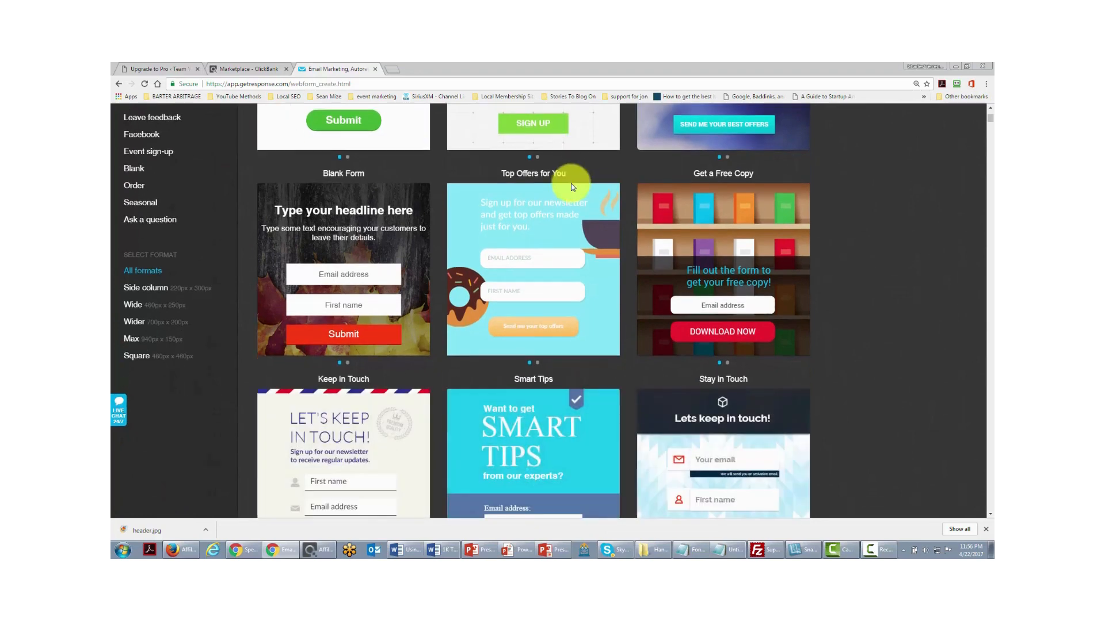
mouse_move(572, 186)
mouse_move(304, 244)
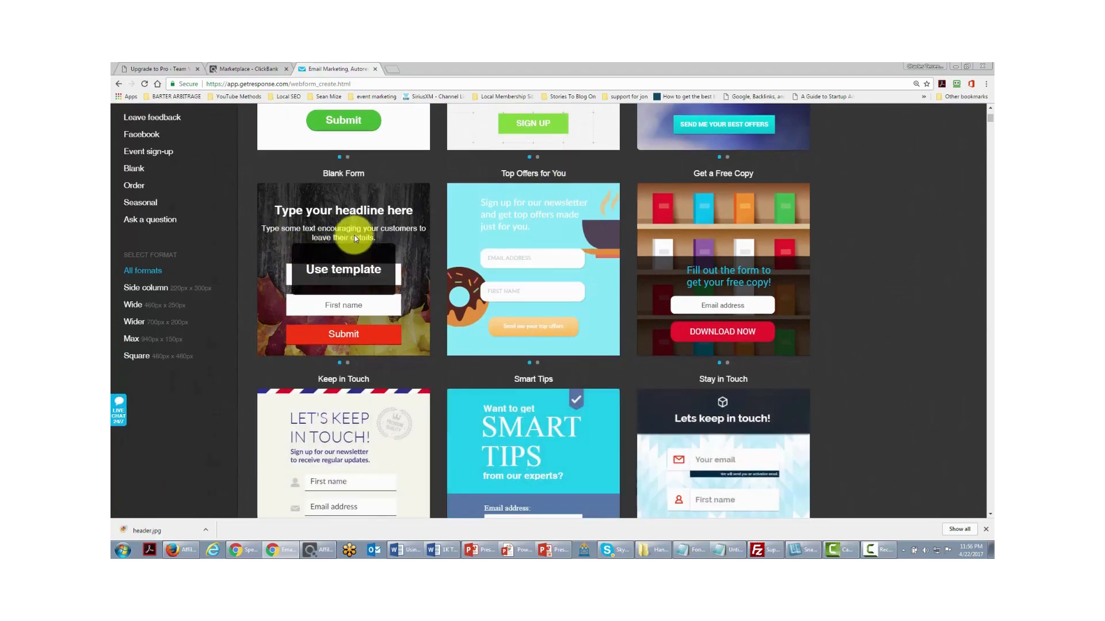
scroll(356, 240, "down", 2)
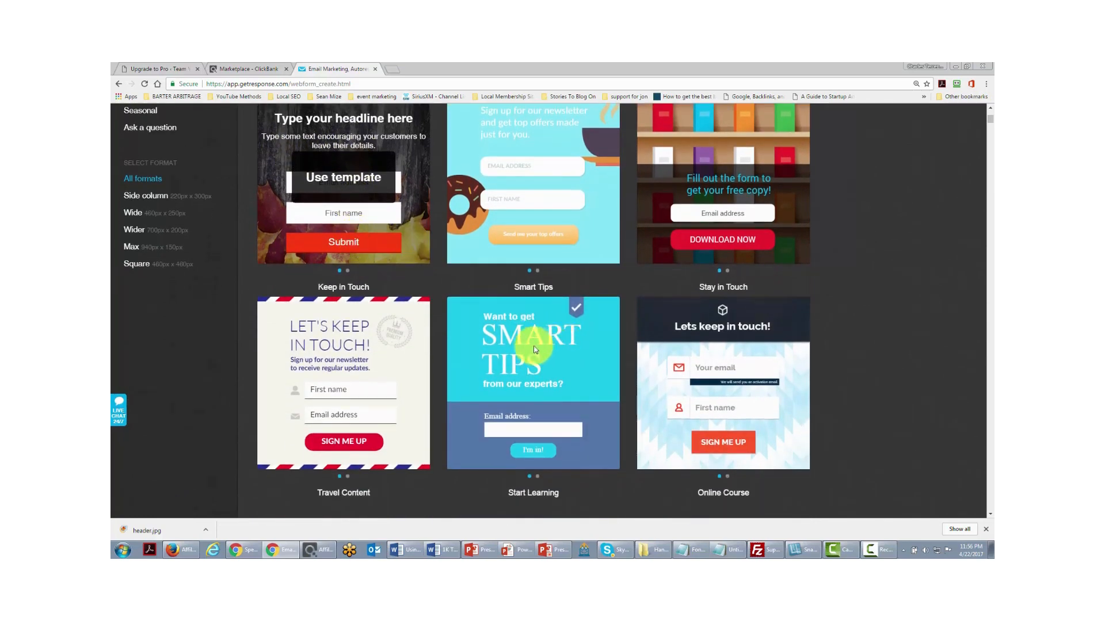
left_click(534, 385)
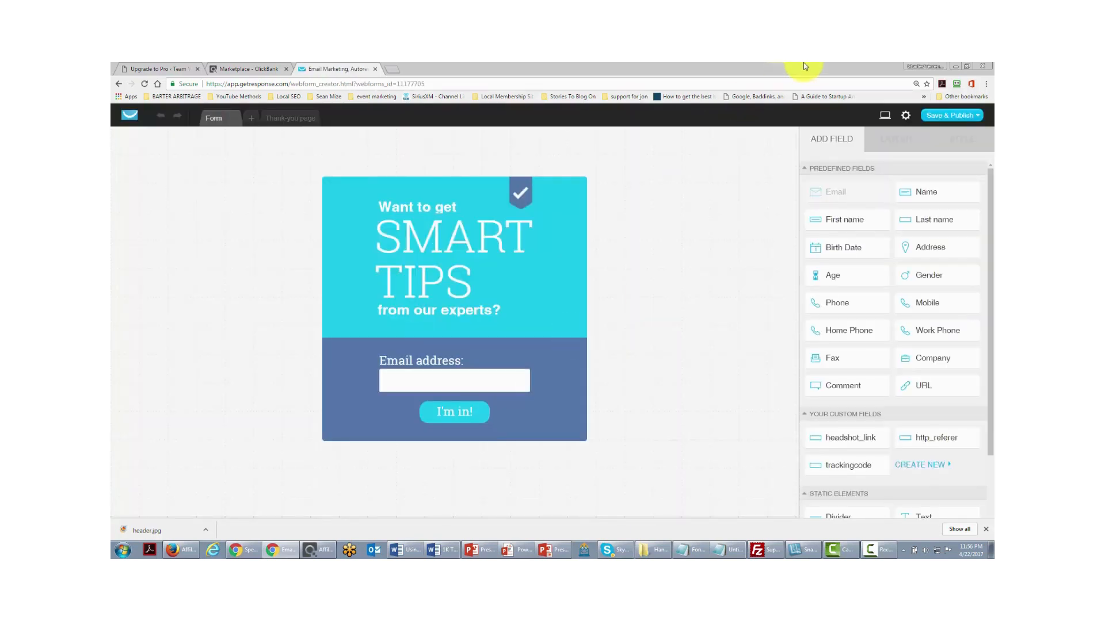
- Save & Publish the form and copy its JavaScript embed code
left_click(960, 115)
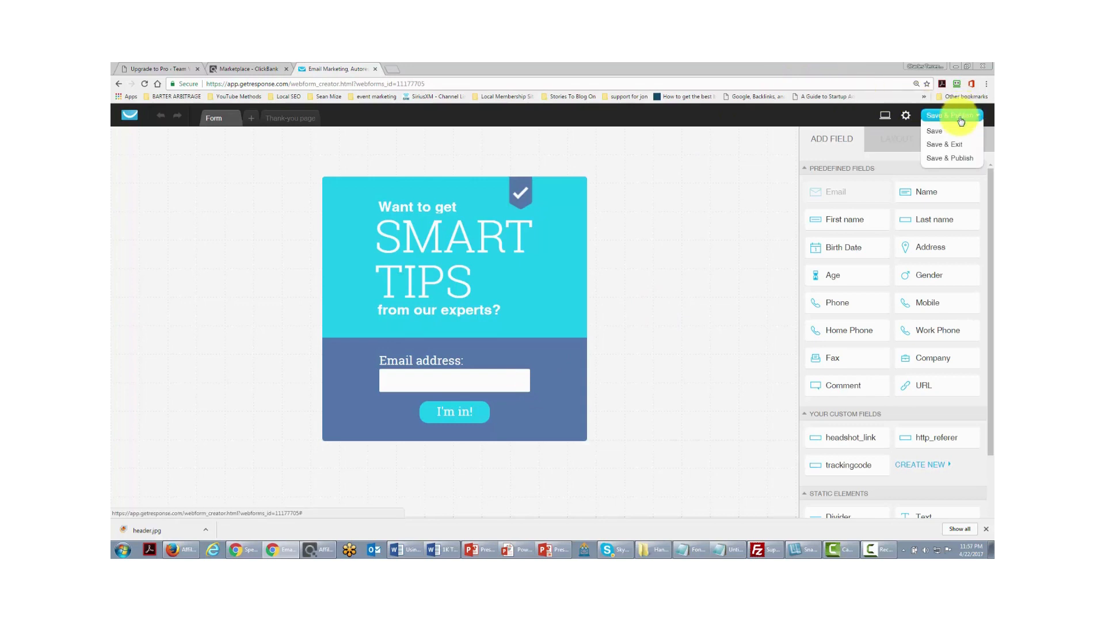
left_click(946, 157)
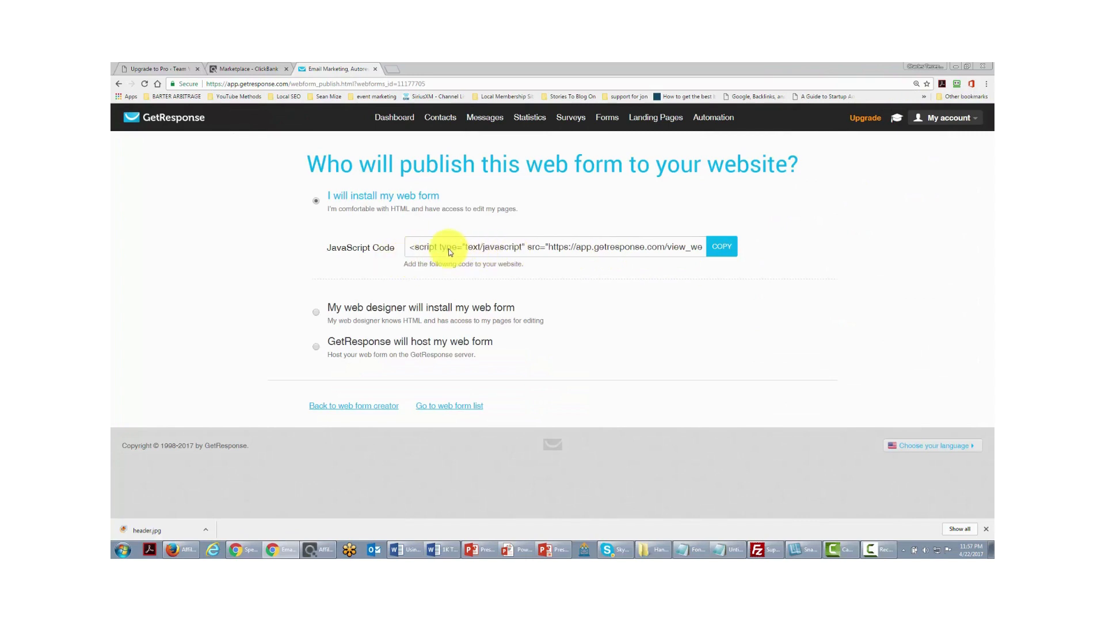
left_click(478, 248)
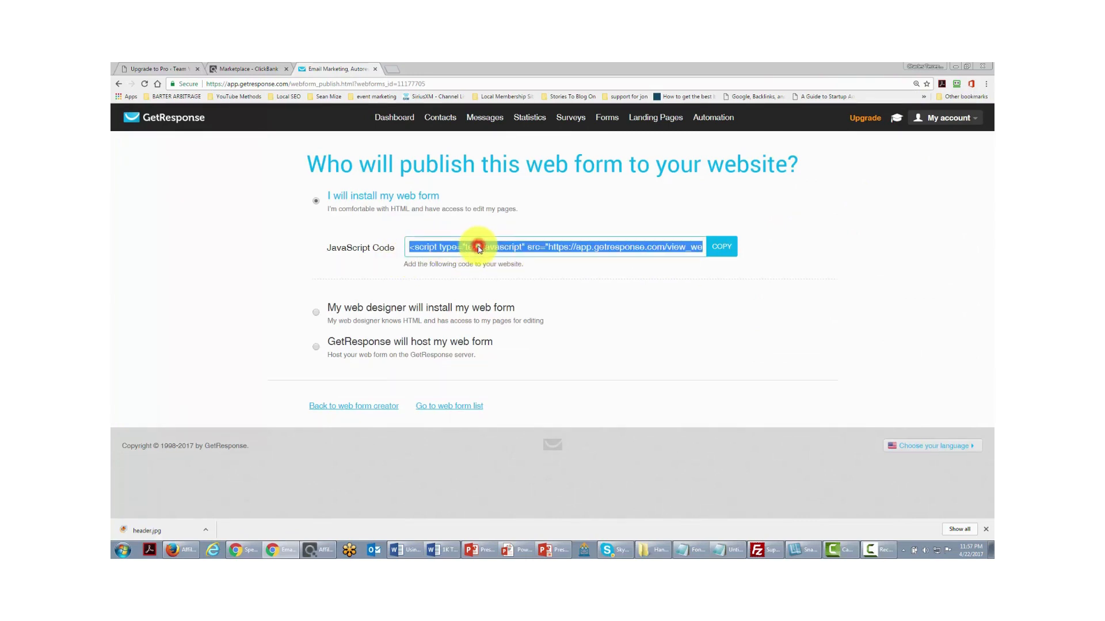
right_click(478, 249)
left_click(501, 256)
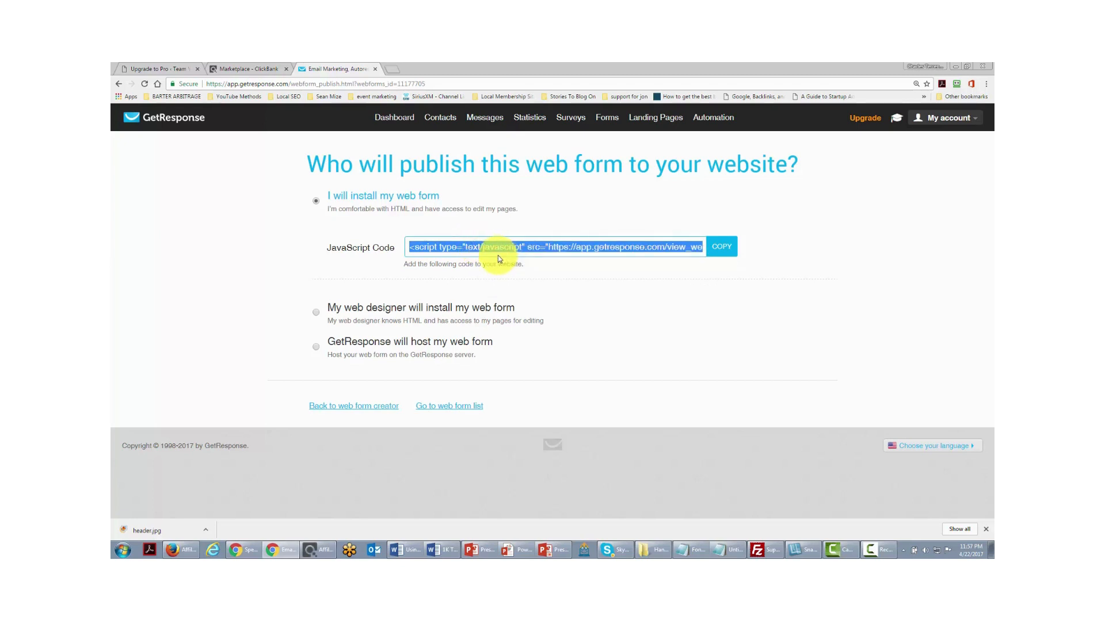
key("ctrl+1")
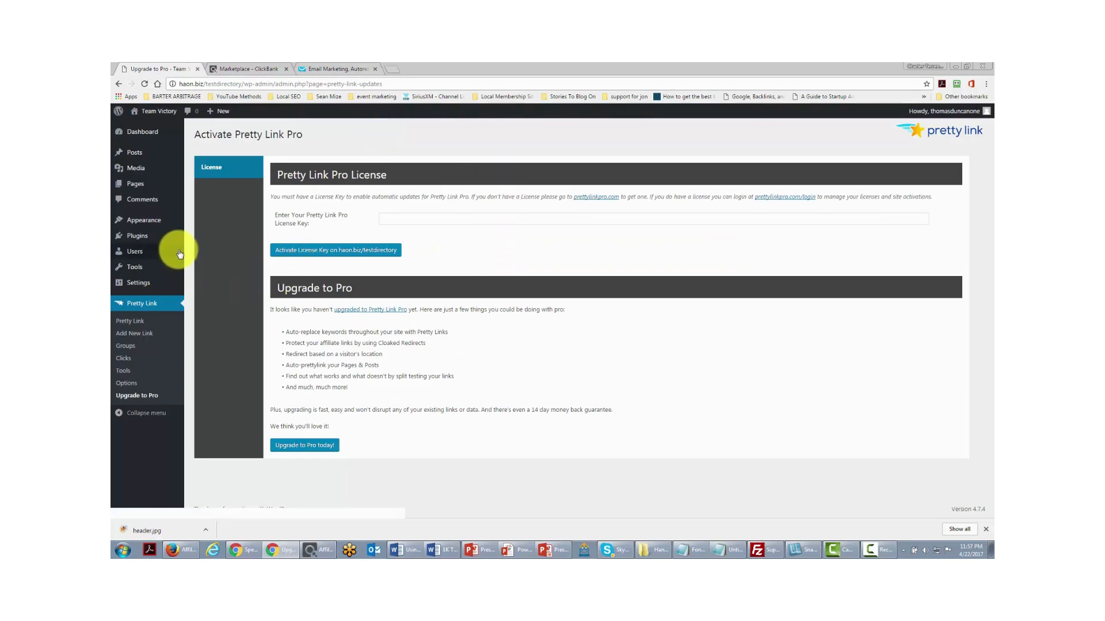
- Add a Sidebar Text widget titled 'Sign Up For Our Content' holding the pasted GetResponse embed code, and save it
mouse_move(142, 228)
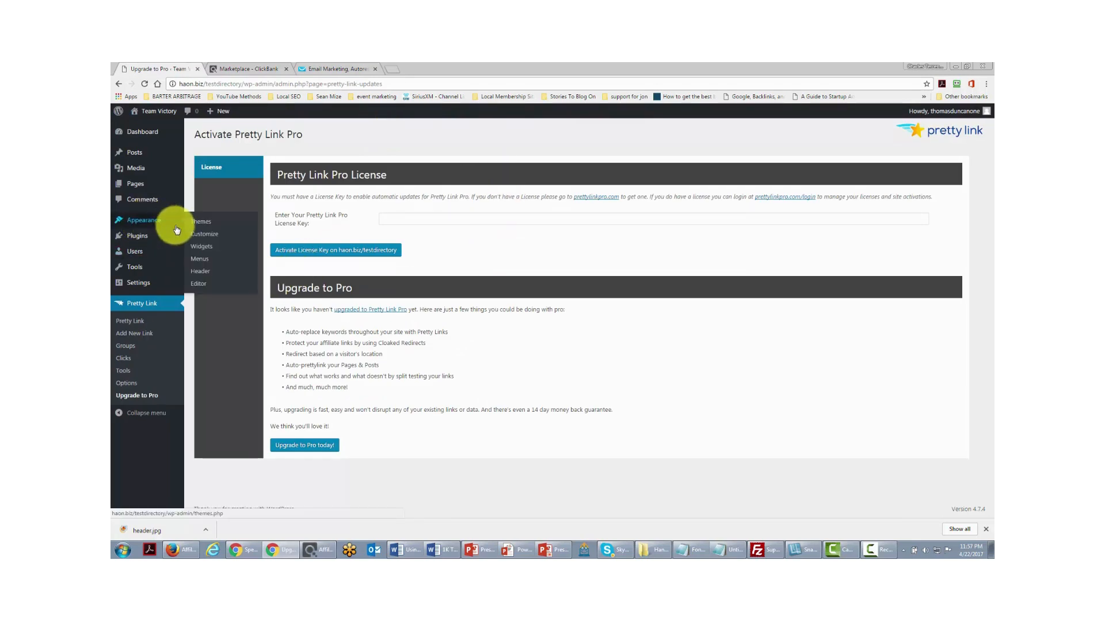
left_click(201, 250)
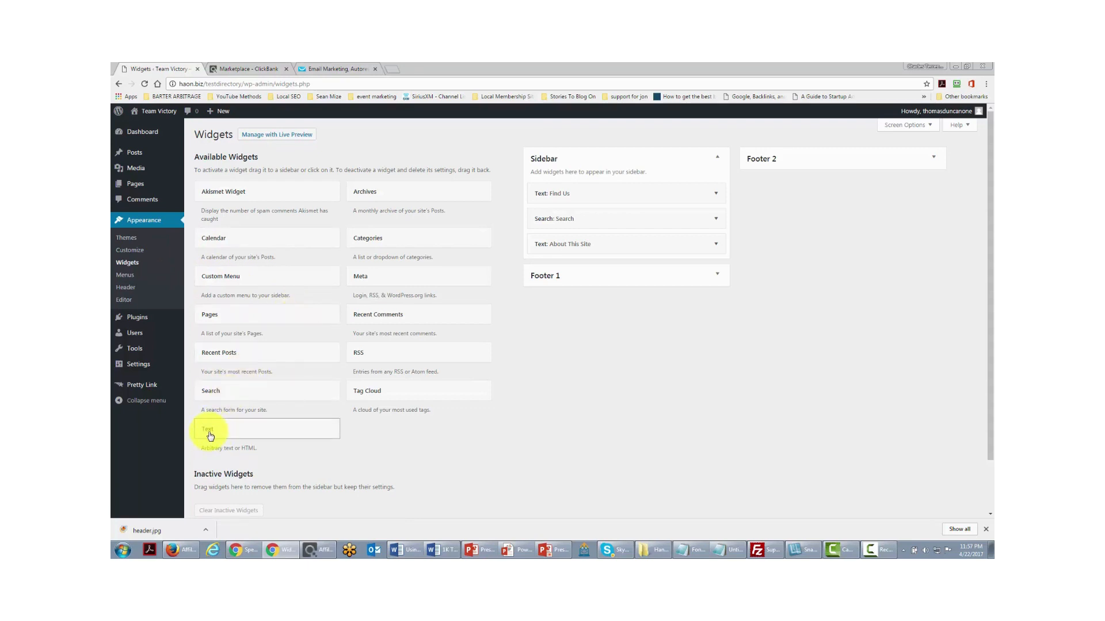
left_click_drag(210, 436, 557, 251)
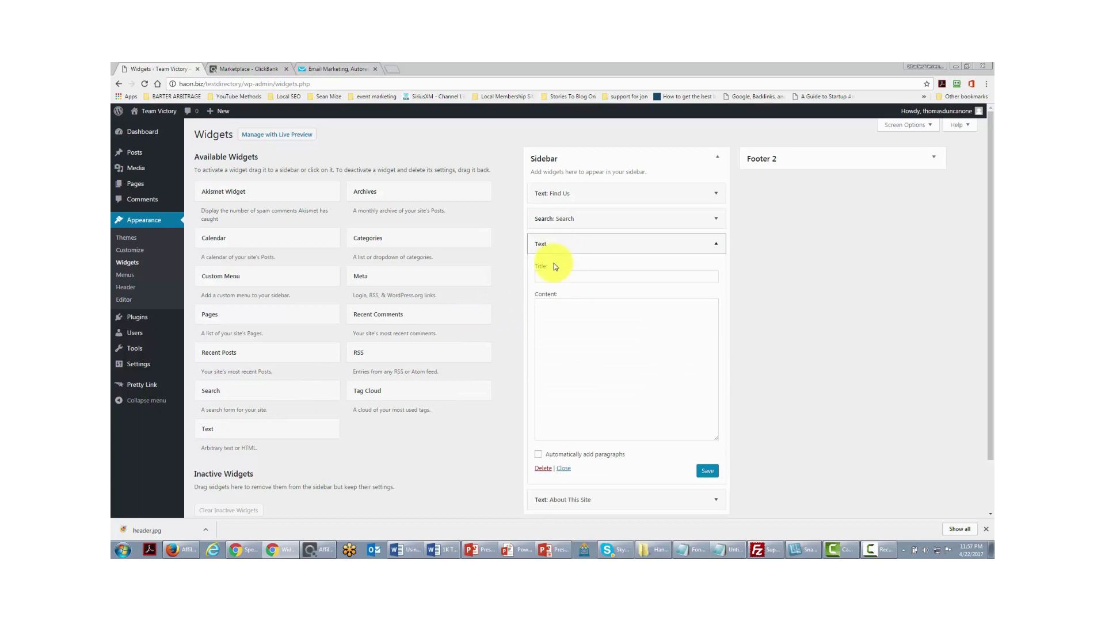
left_click(677, 387)
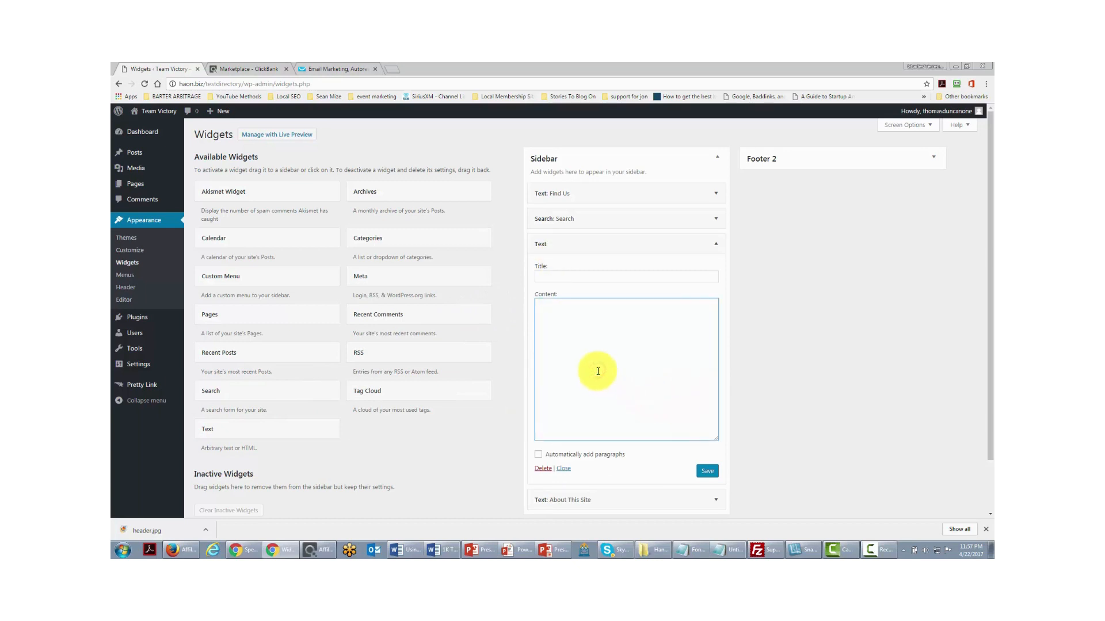
key("ctrl+v")
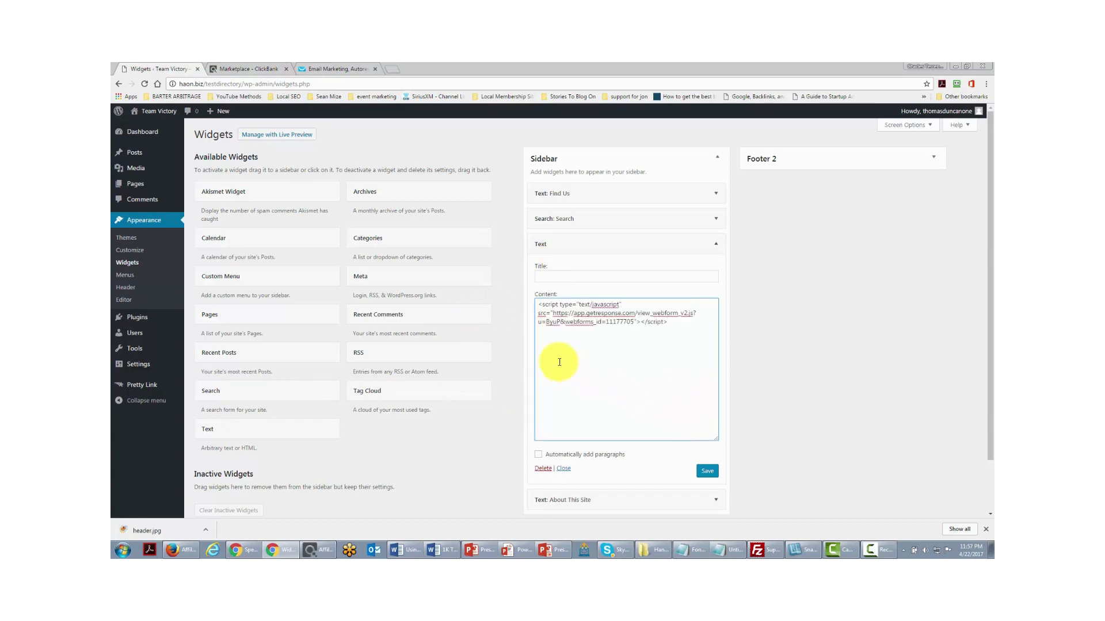
left_click(576, 275)
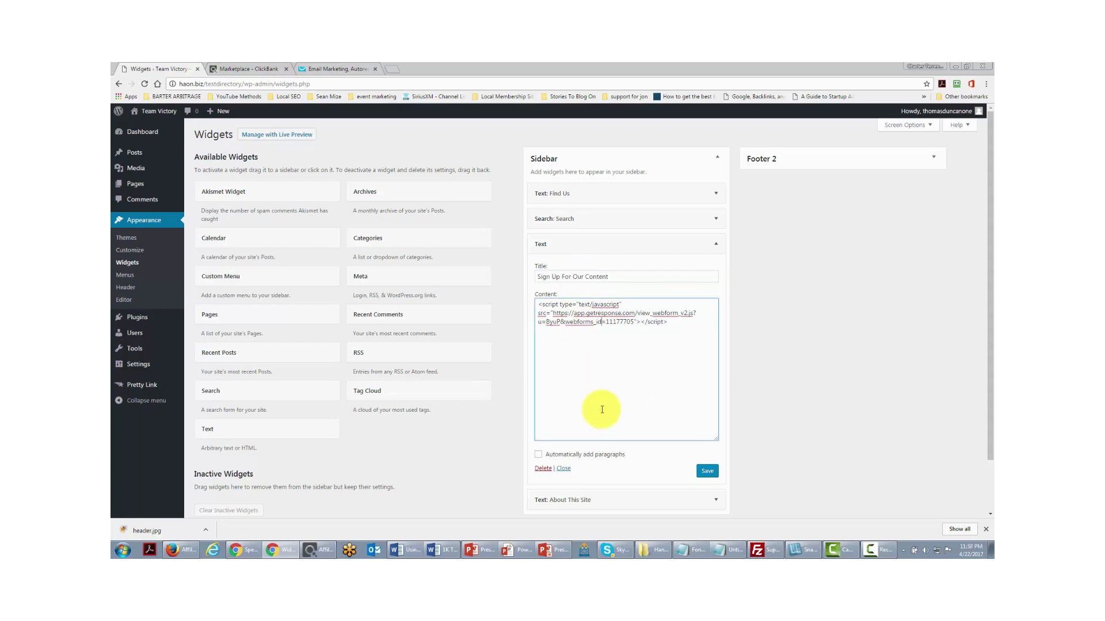
left_click(707, 473)
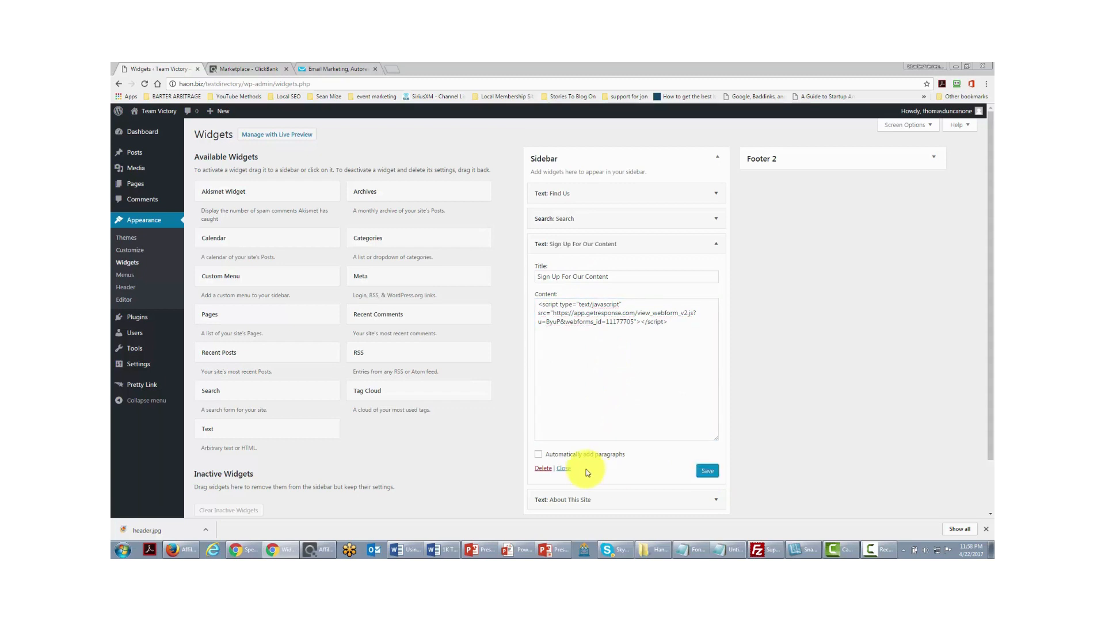
left_click(563, 469)
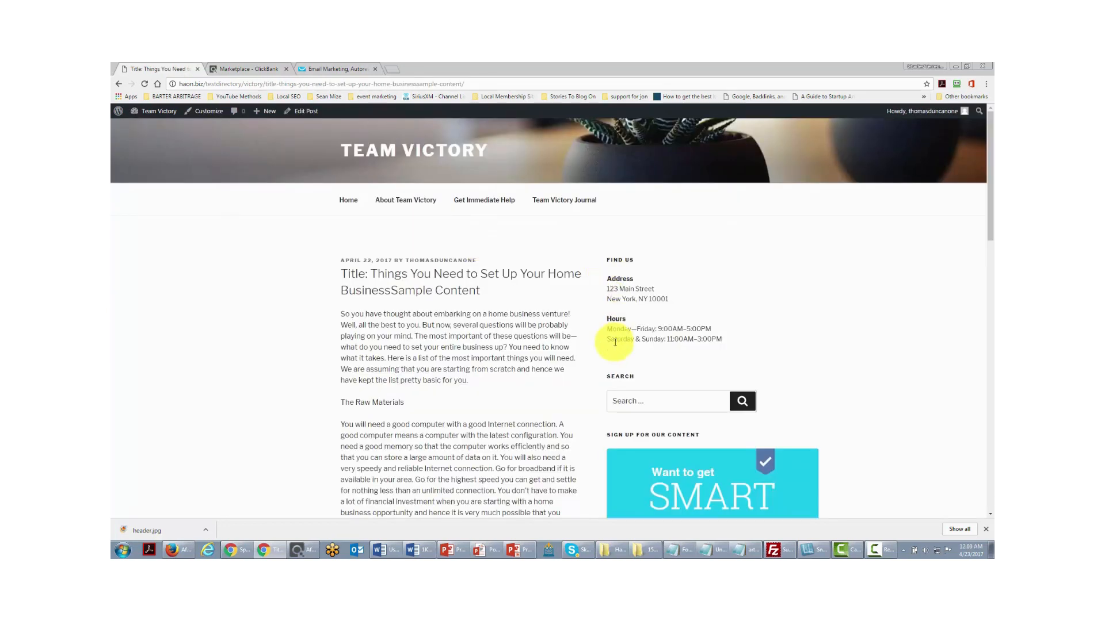
scroll(541, 348, "down", 3)
scroll(548, 355, "down", 3)
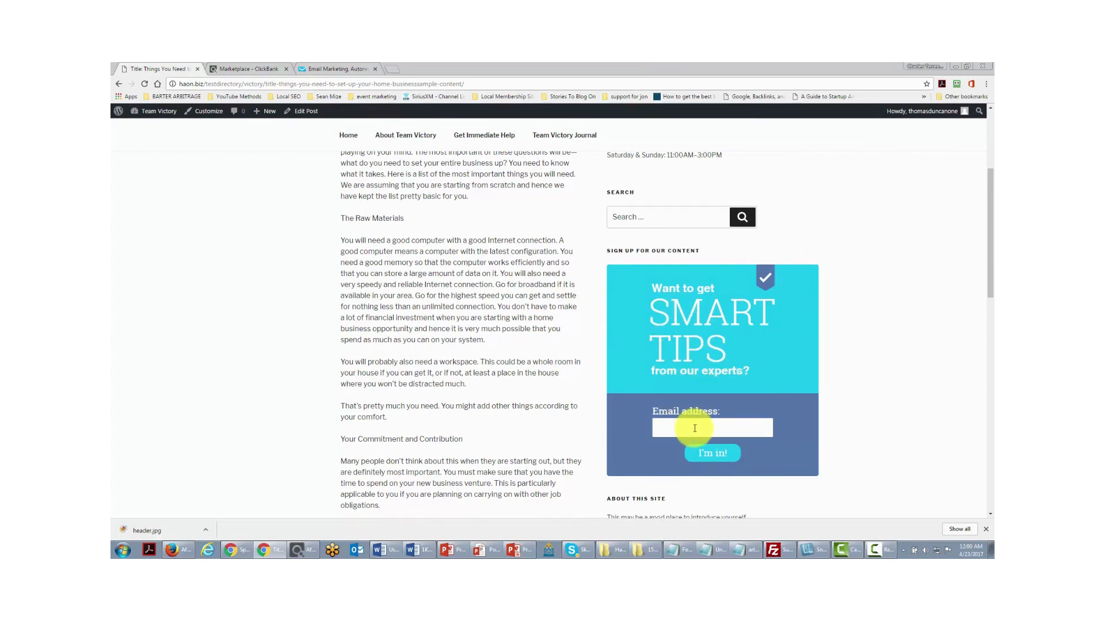
scroll(730, 429, "up", 1)
scroll(728, 435, "up", 1)
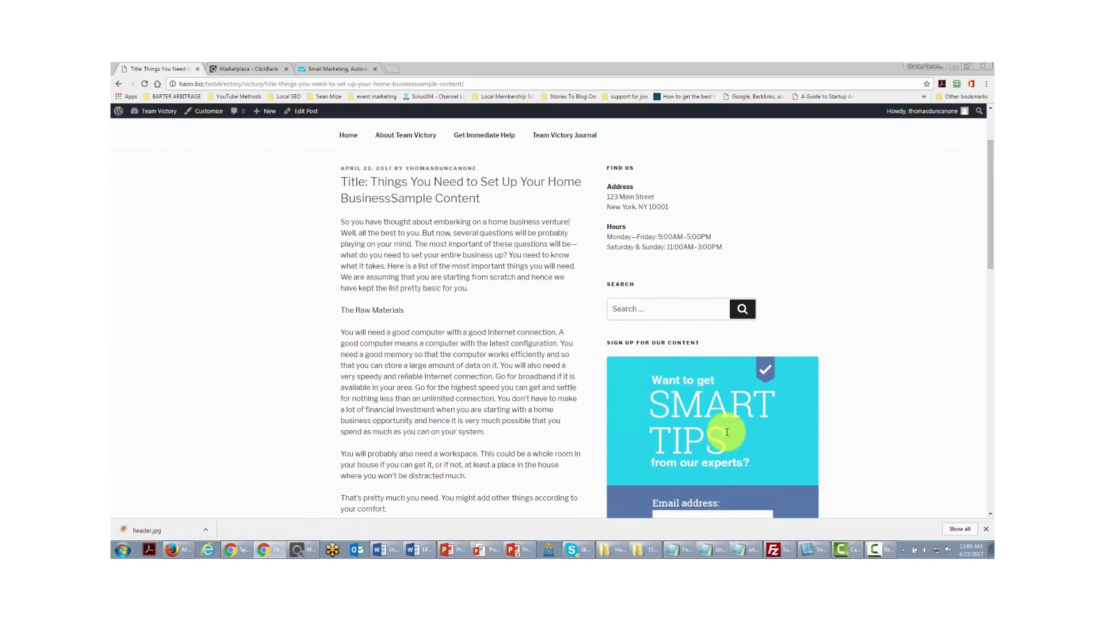
scroll(726, 433, "up", 1)
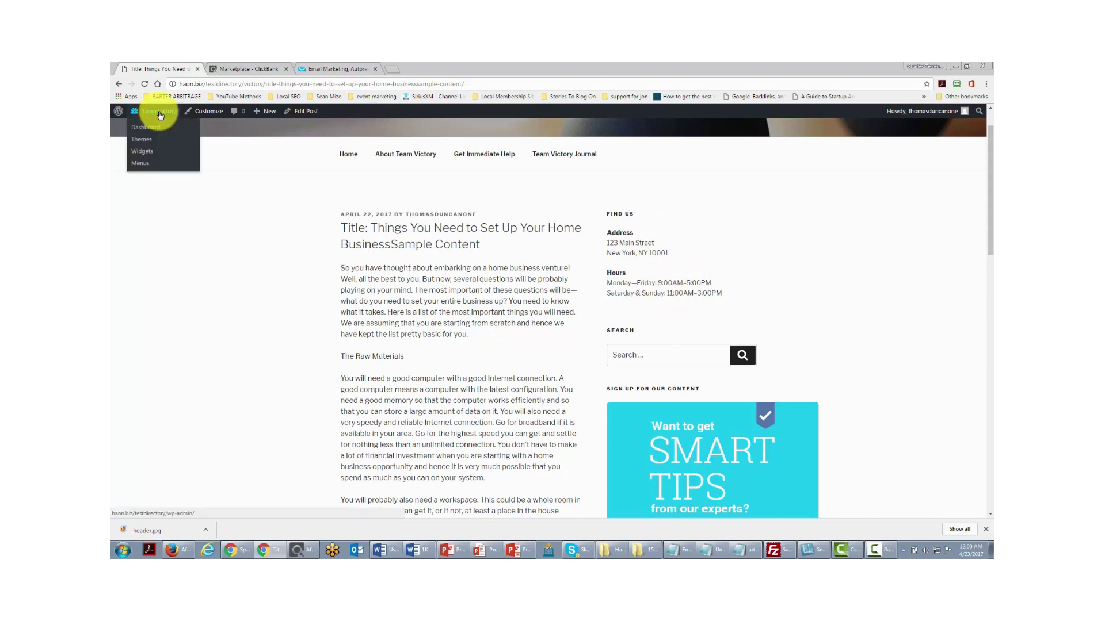
- Move the Sign Up For Our Content widget to the top of the Sidebar
mouse_move(147, 113)
left_click(146, 153)
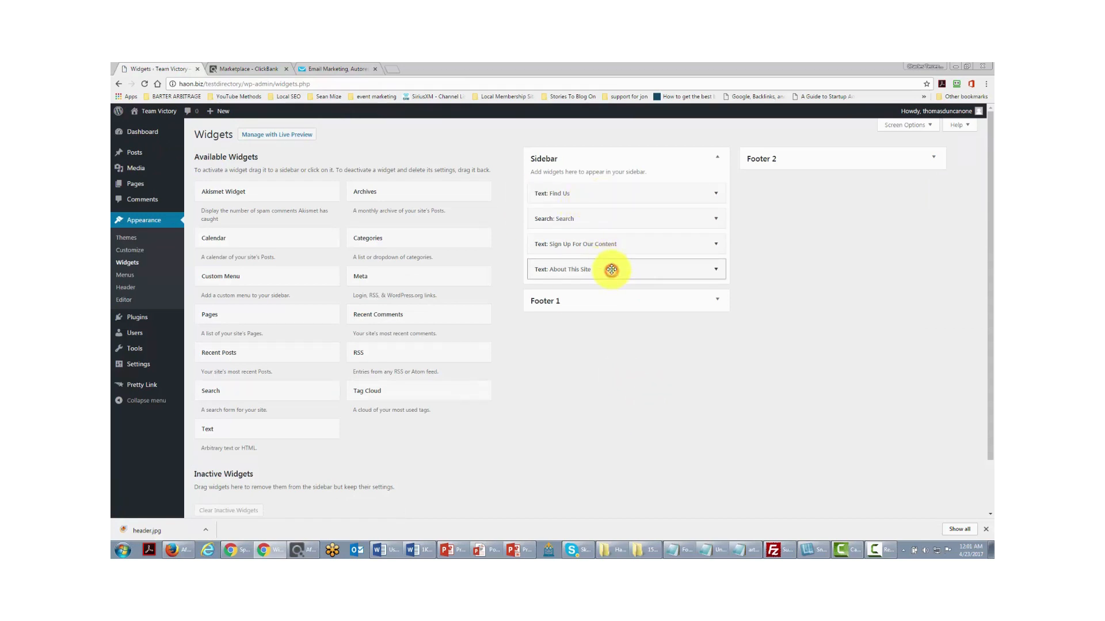
left_click_drag(609, 271, 613, 194)
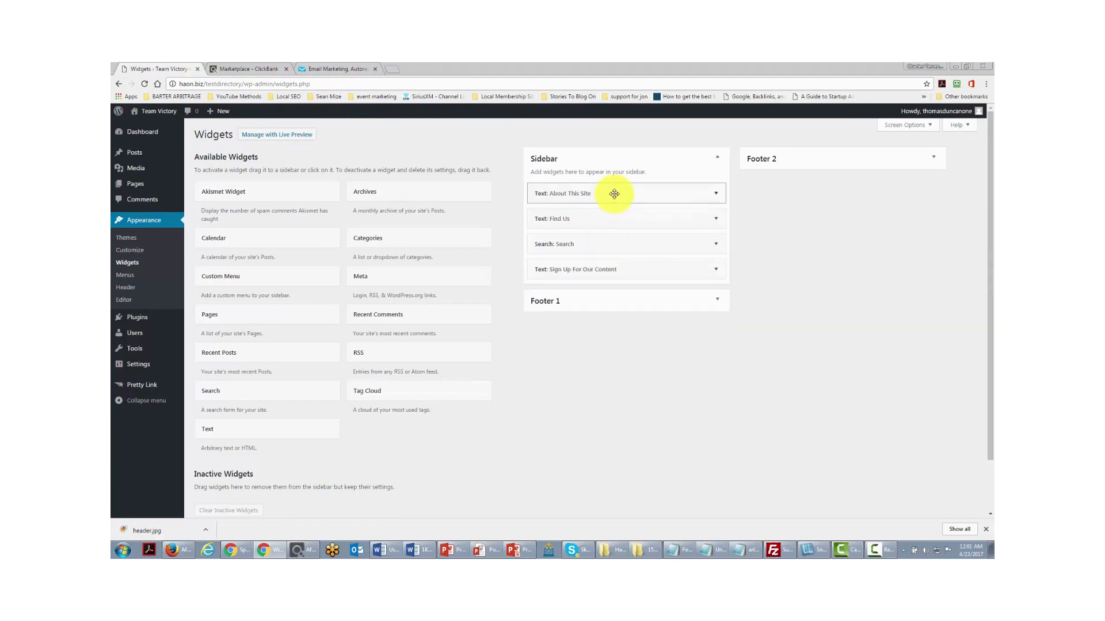
- Delete the Search and Find Us widgets from the Sidebar
left_click(717, 246)
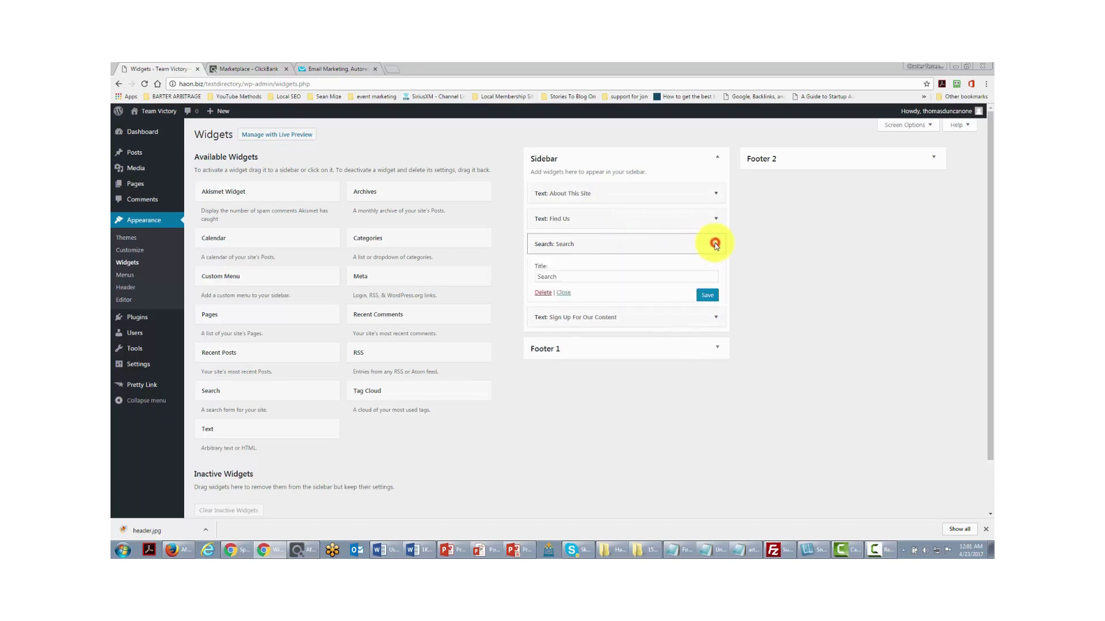
left_click(544, 295)
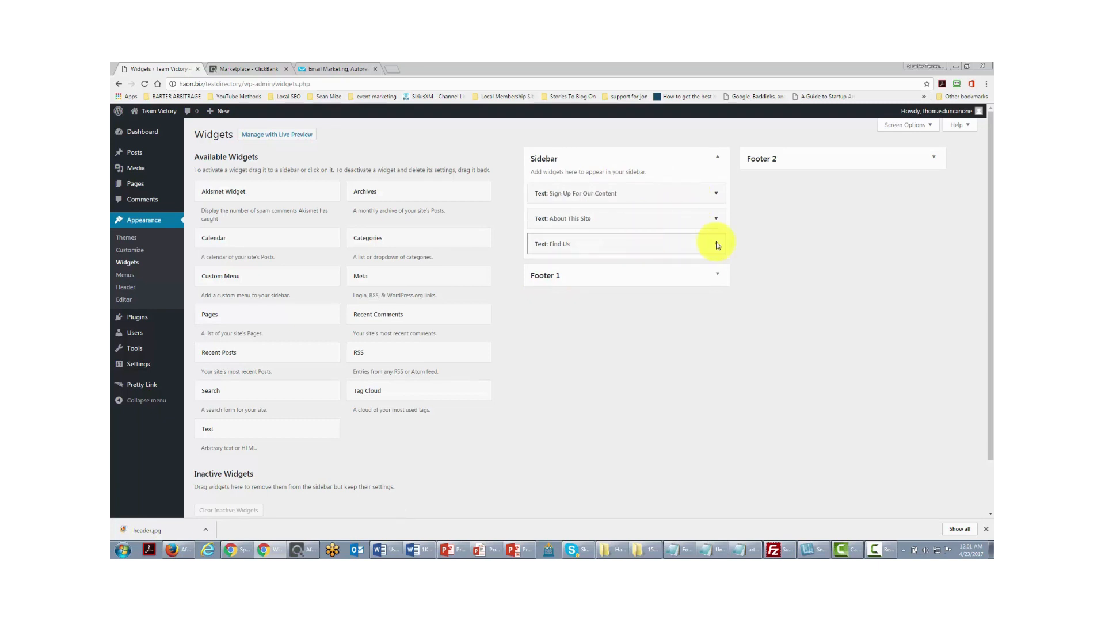
left_click(715, 244)
left_click(544, 468)
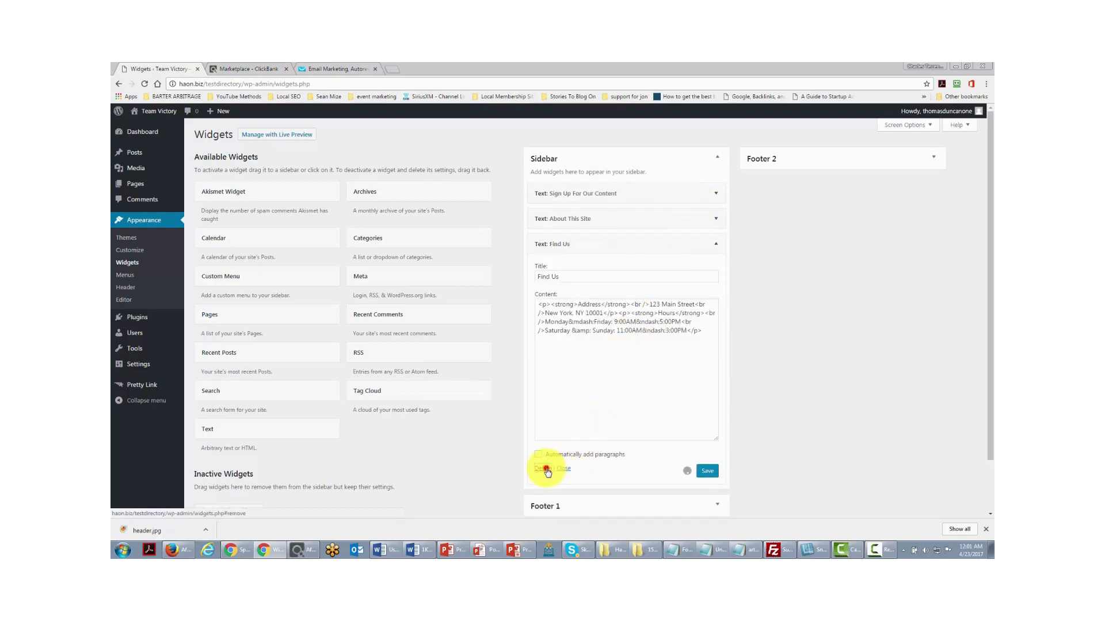
scroll(552, 414, "down", 2)
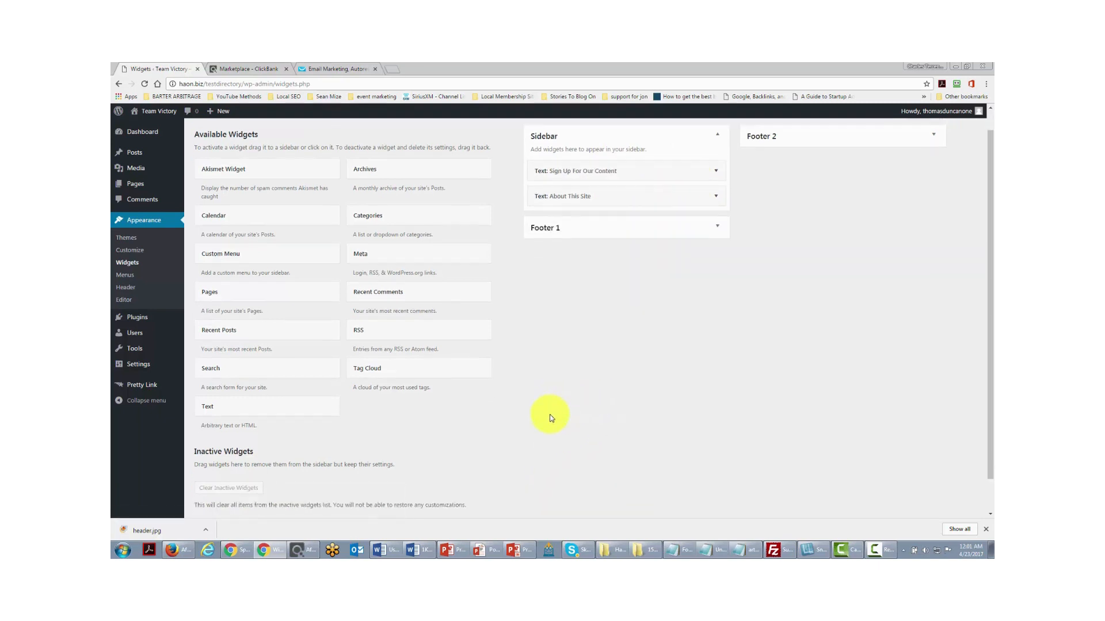
scroll(552, 417, "up", 1)
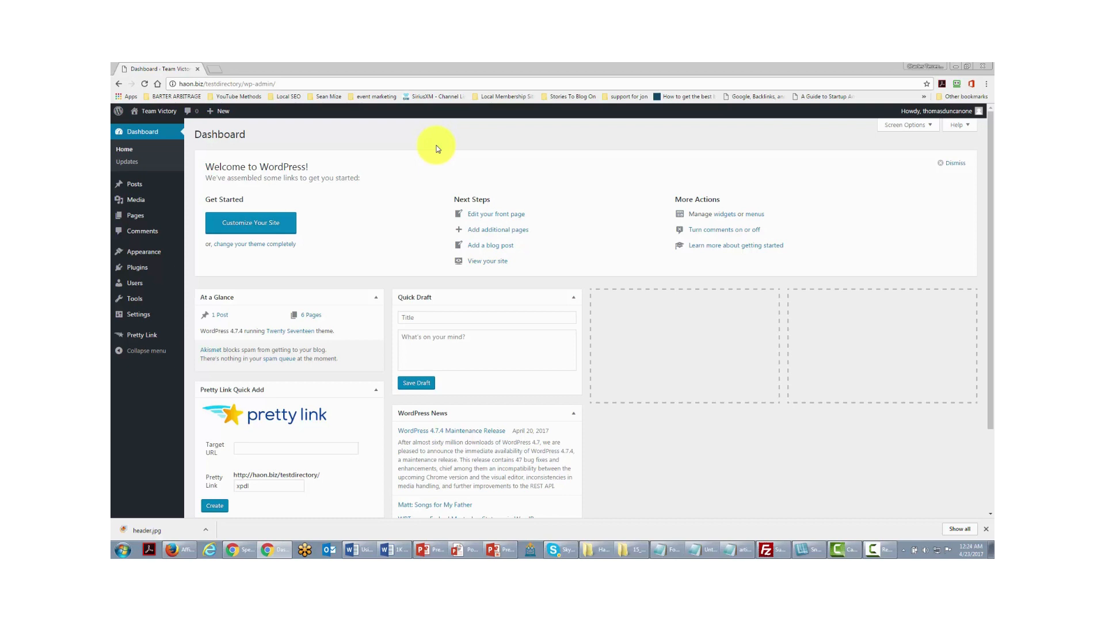
- Replace the administrator's nickname with the owner's full name and update the profile
mouse_move(132, 284)
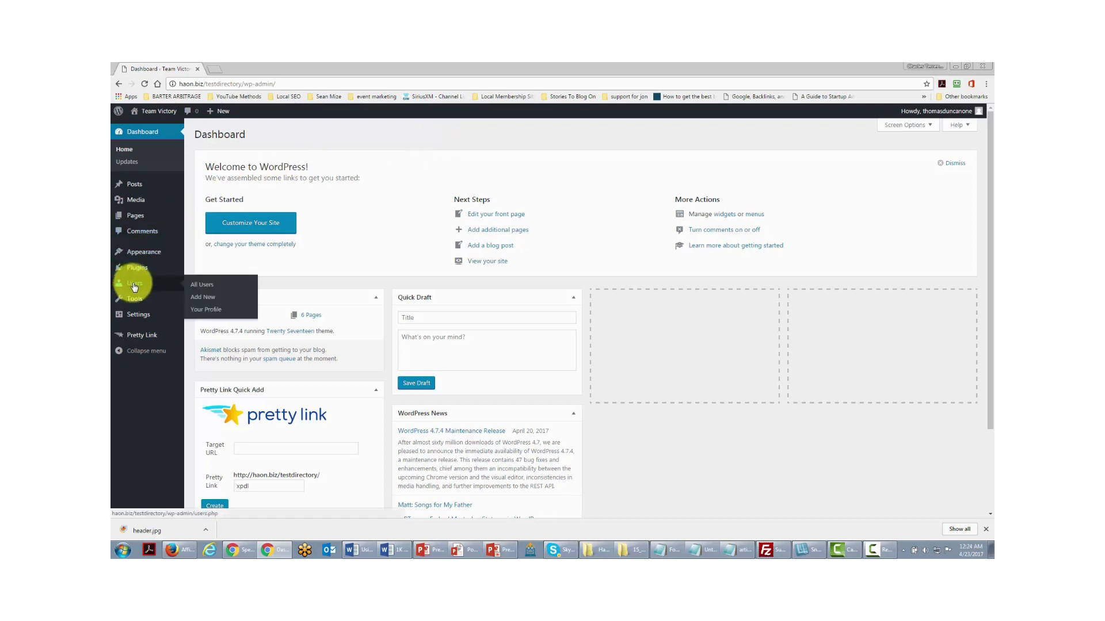
left_click(207, 286)
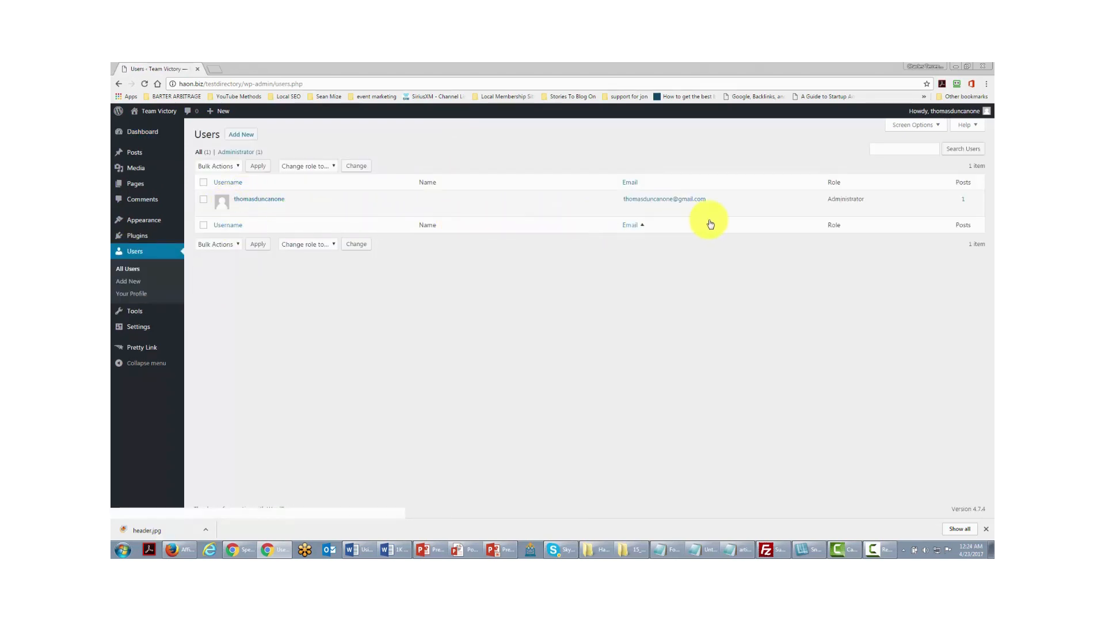
left_click(238, 209)
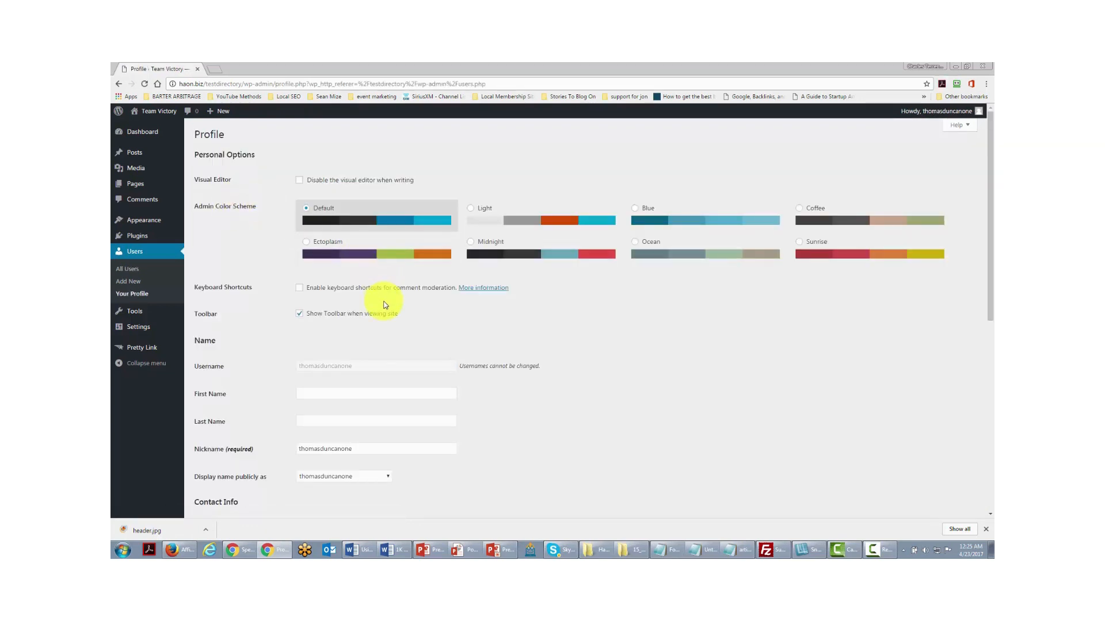
scroll(383, 302, "down", 2)
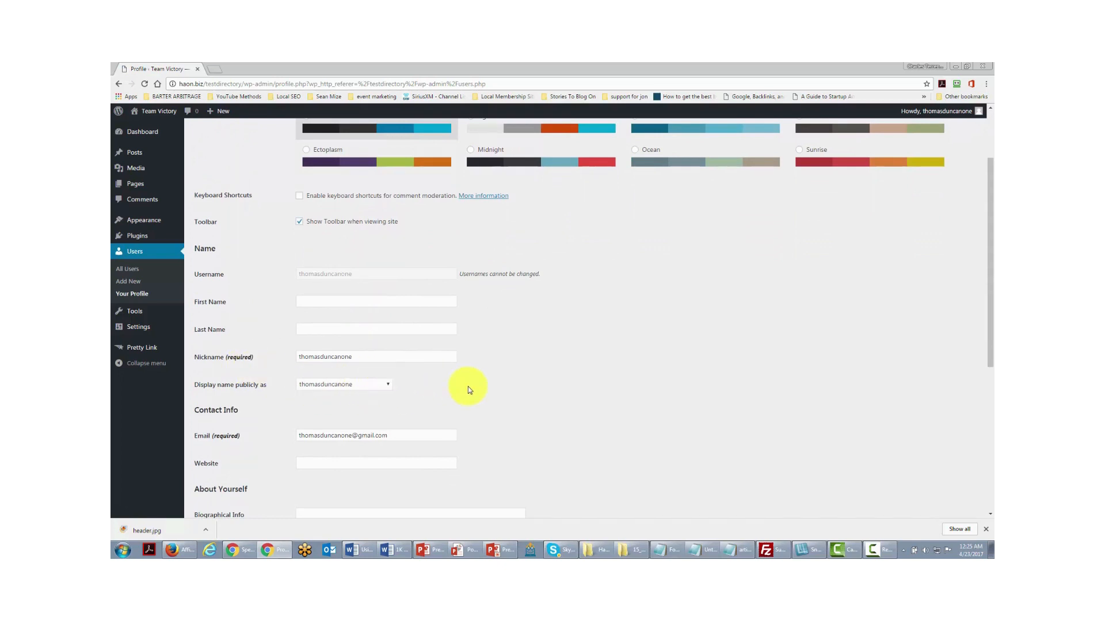
scroll(467, 387, "up", 1)
double_click(367, 400)
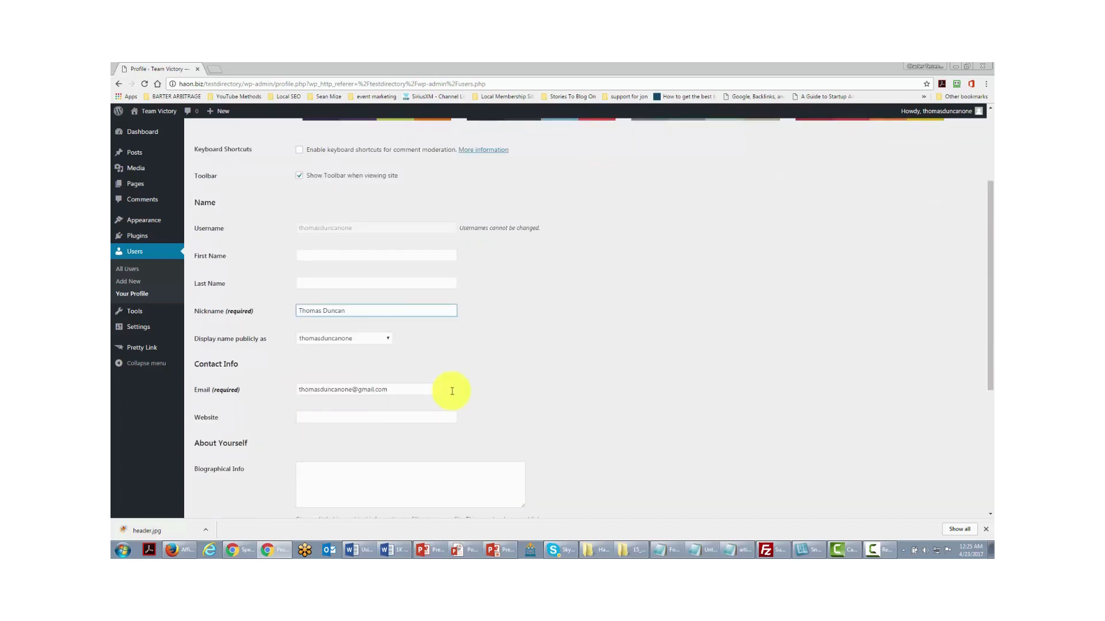
scroll(397, 318, "down", 3)
scroll(329, 457, "down", 2)
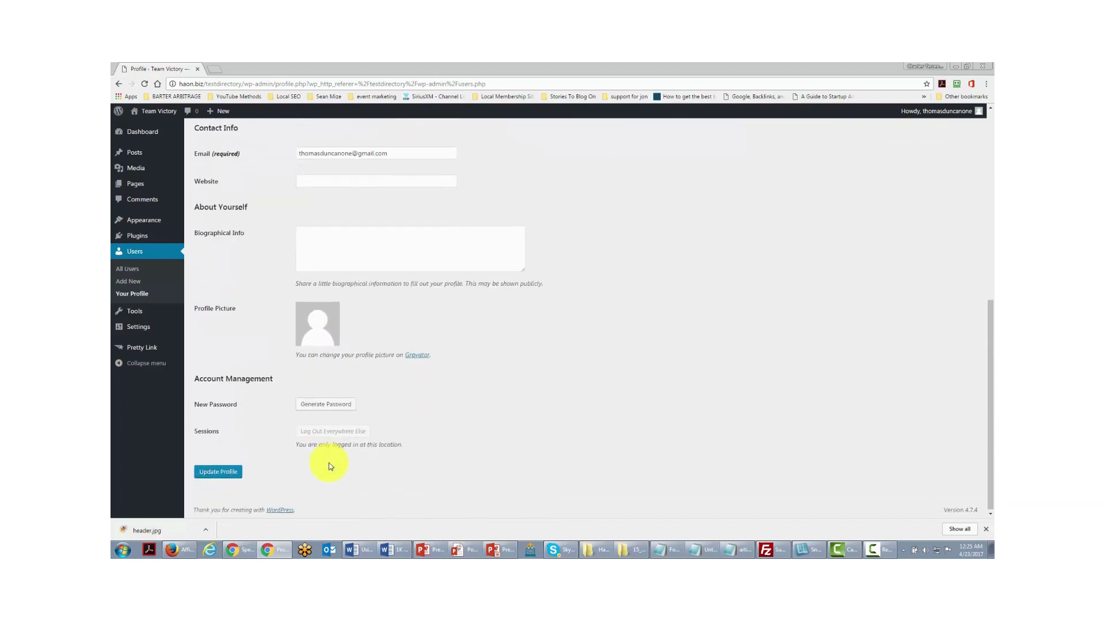
left_click(218, 471)
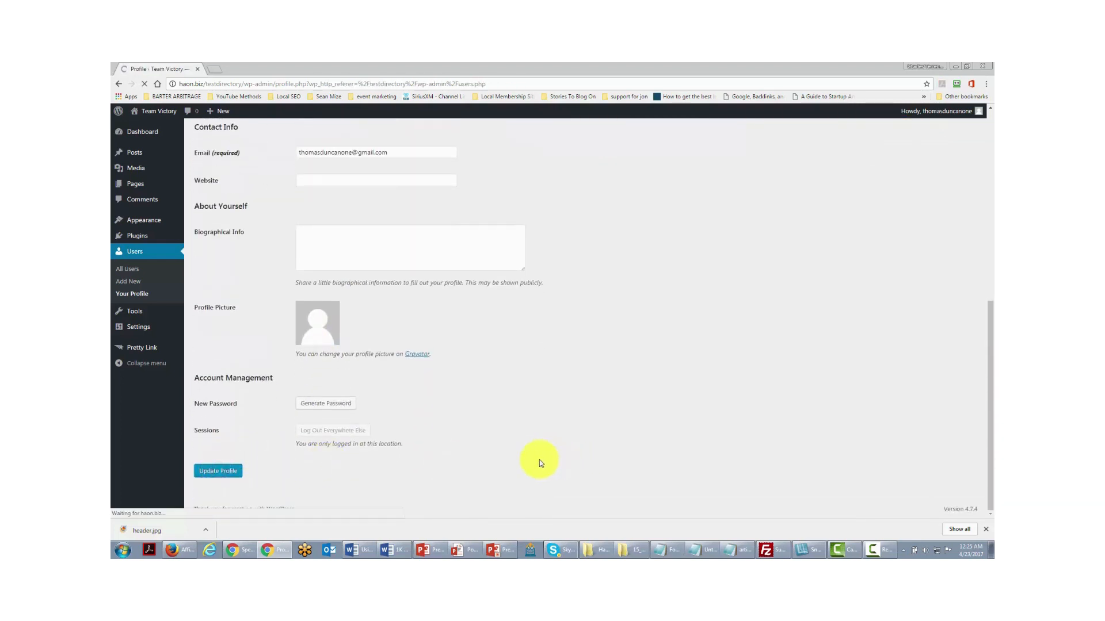
- Set 'Display name publicly as' to the full name and update the profile
scroll(511, 429, "down", 2)
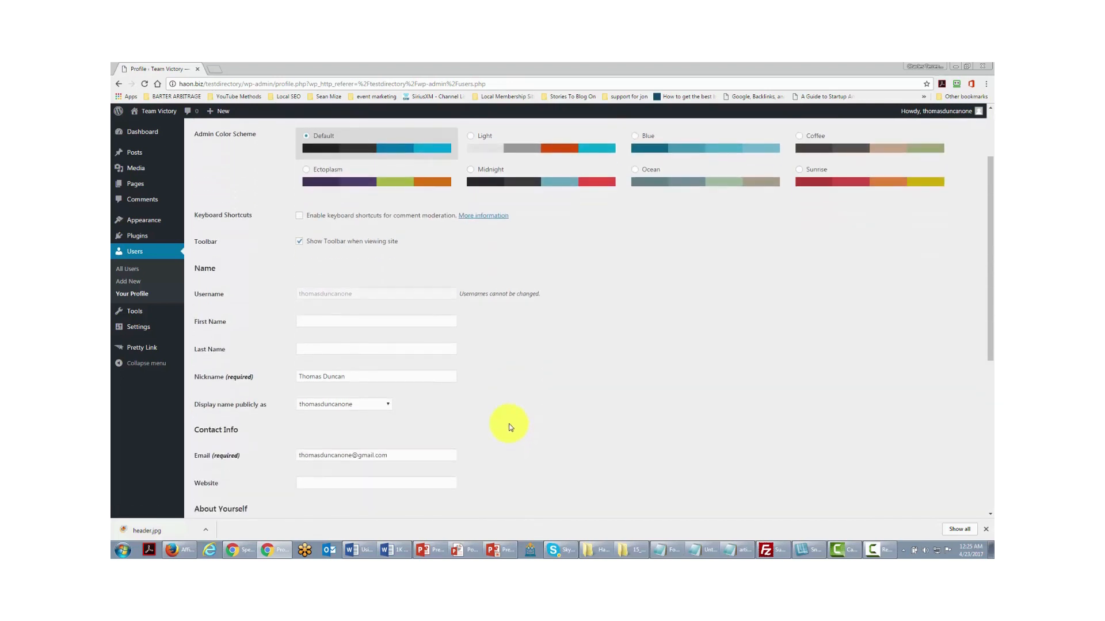
left_click(376, 406)
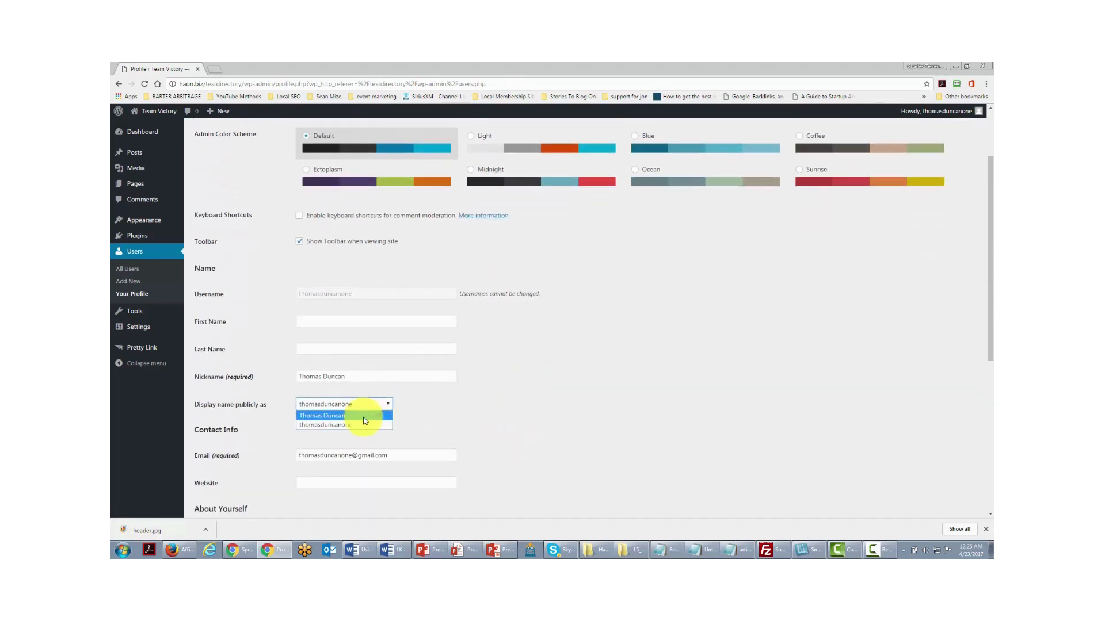
left_click(368, 416)
scroll(505, 424, "down", 2)
scroll(505, 425, "down", 3)
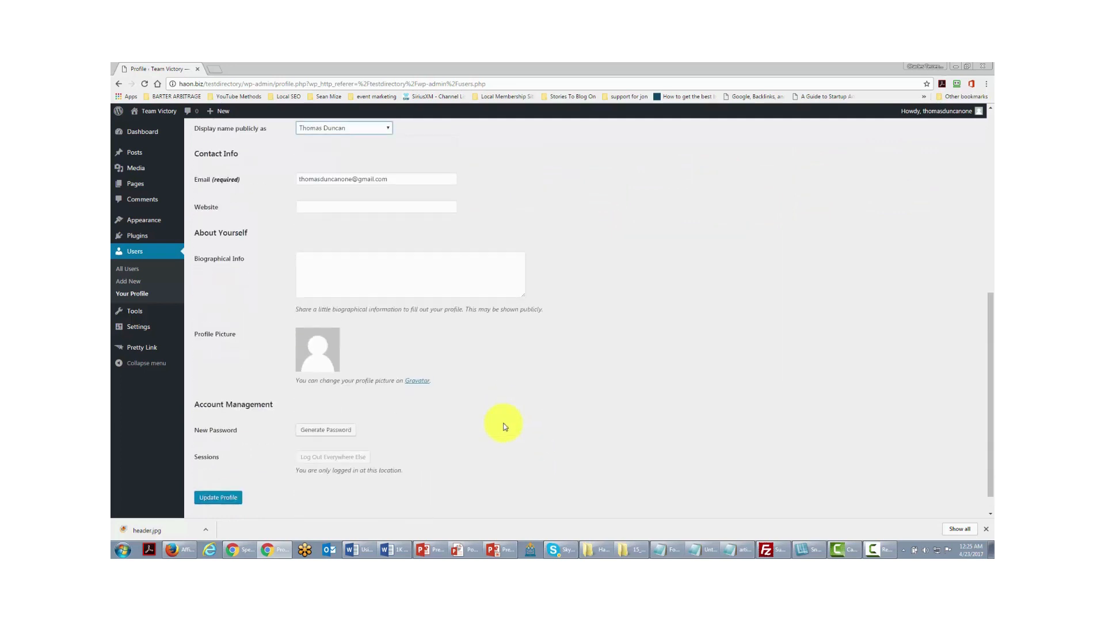
left_click(219, 497)
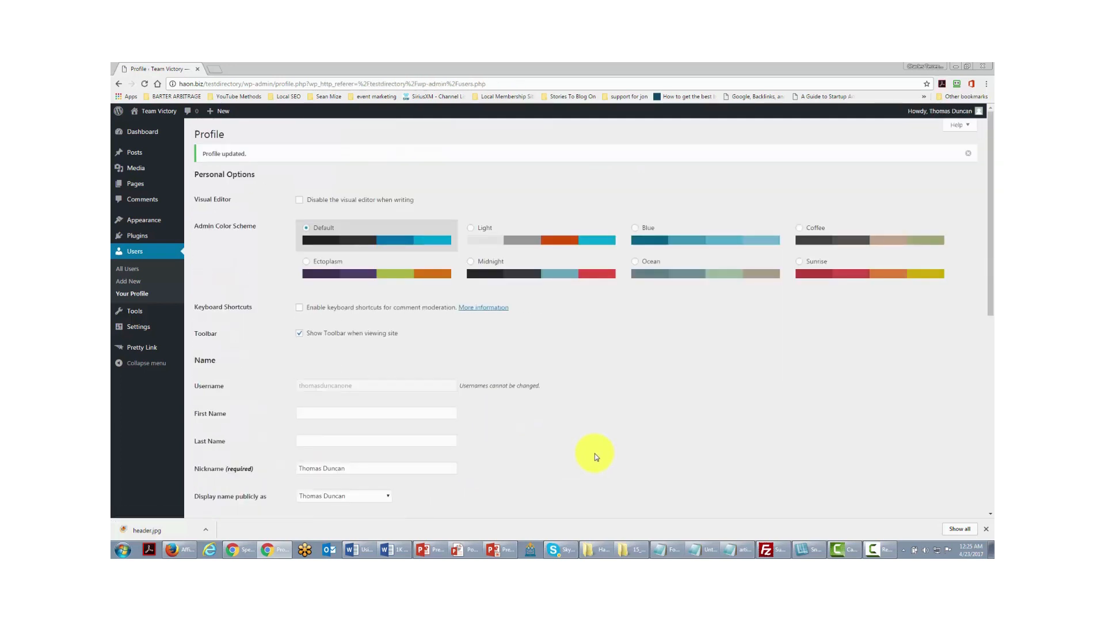
scroll(595, 458, "down", 1)
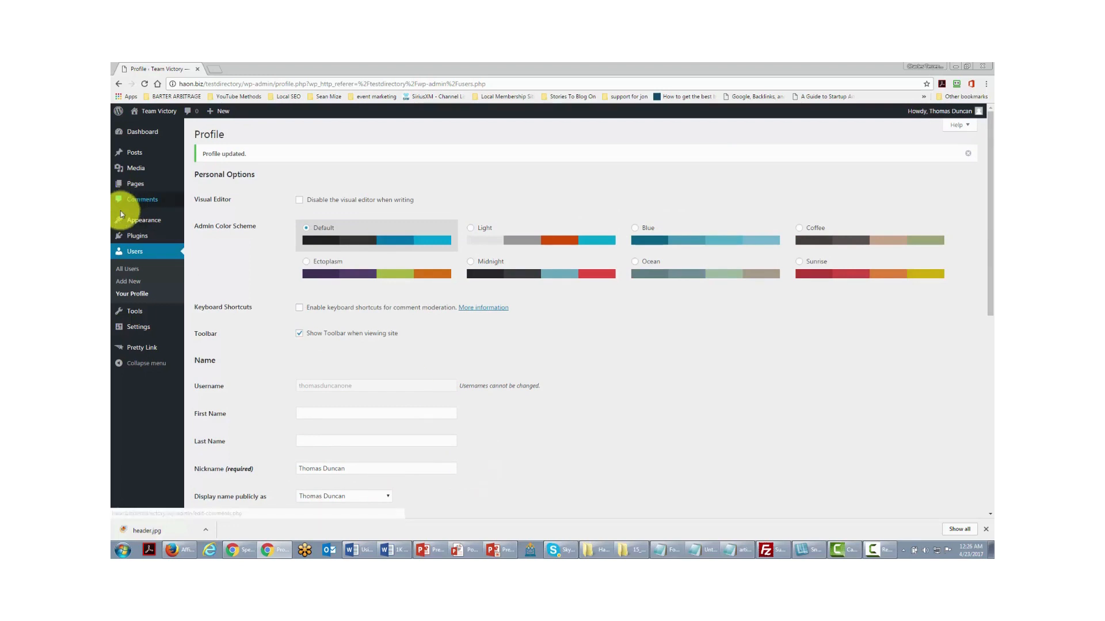
- Add a Subscriber user with username, e-mail, first and last name, then open its profile for editing
left_click(125, 283)
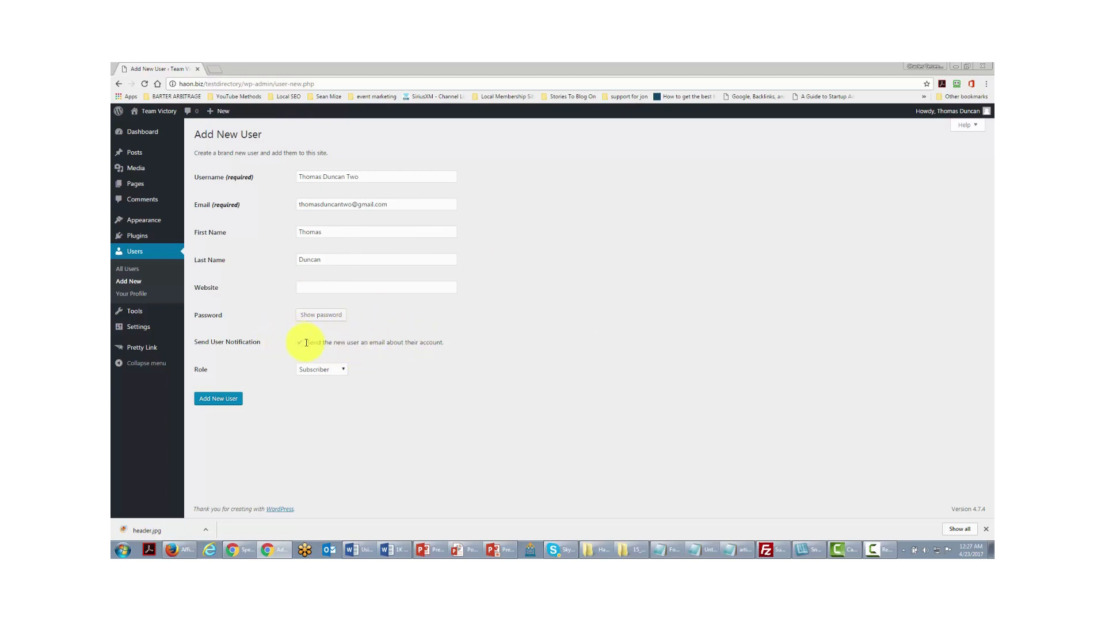
left_click(341, 371)
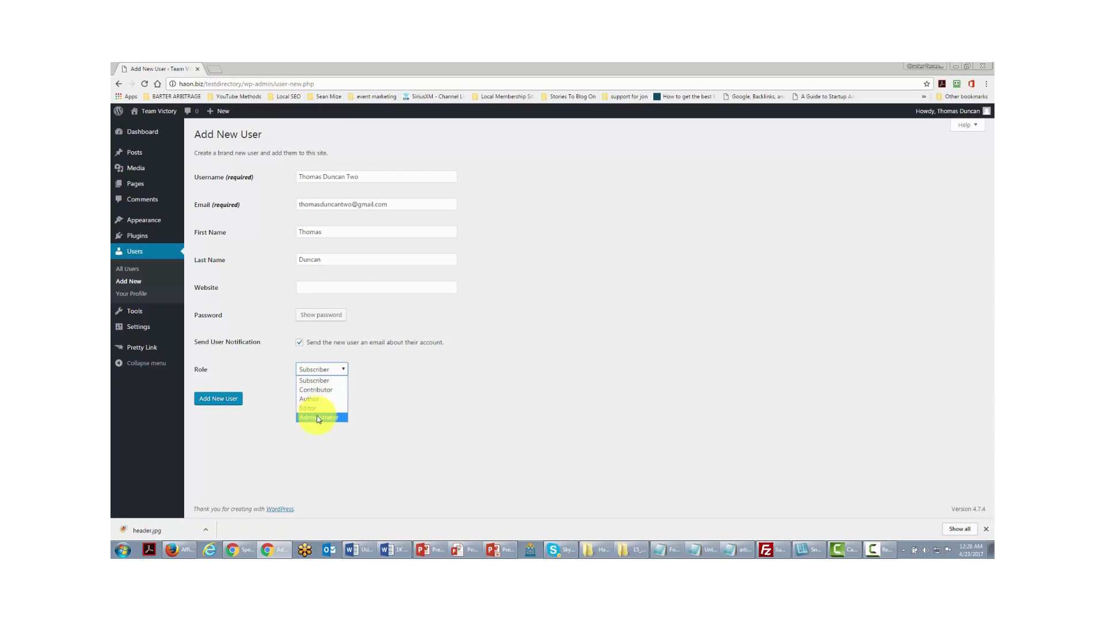
left_click(224, 407)
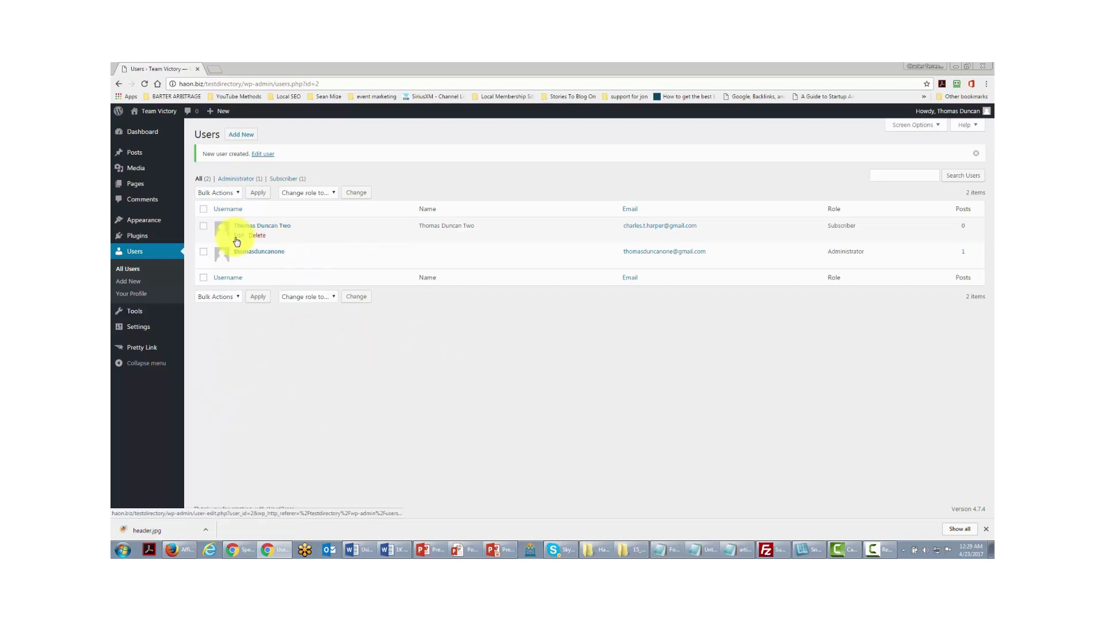
left_click(237, 236)
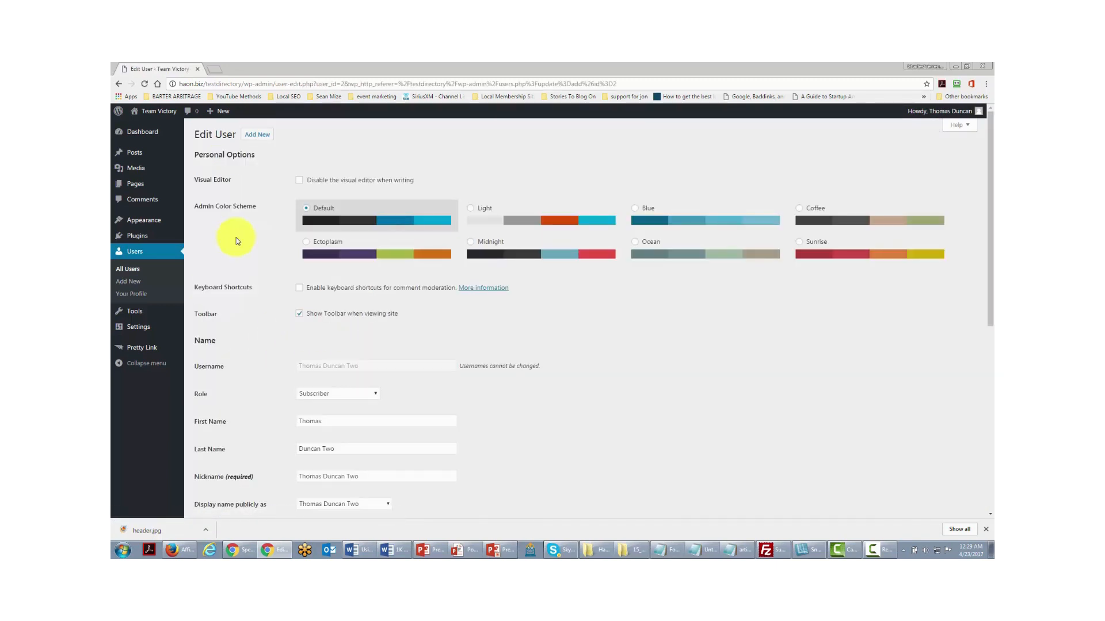
- Keep the new user's role set to Subscriber in the Role dropdown
left_click(349, 394)
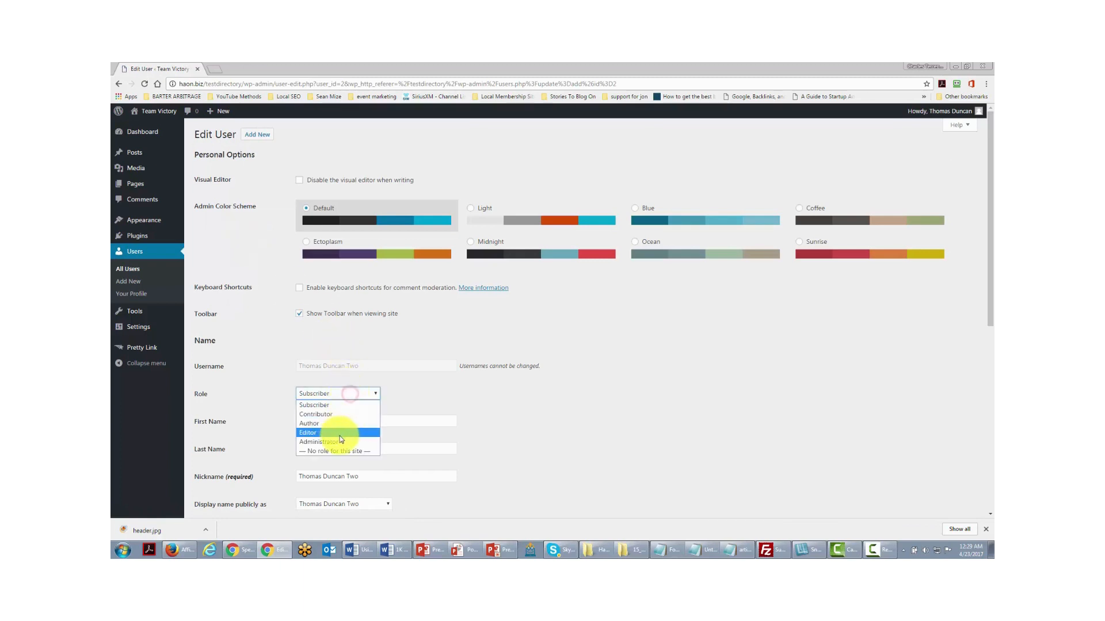
left_click(352, 374)
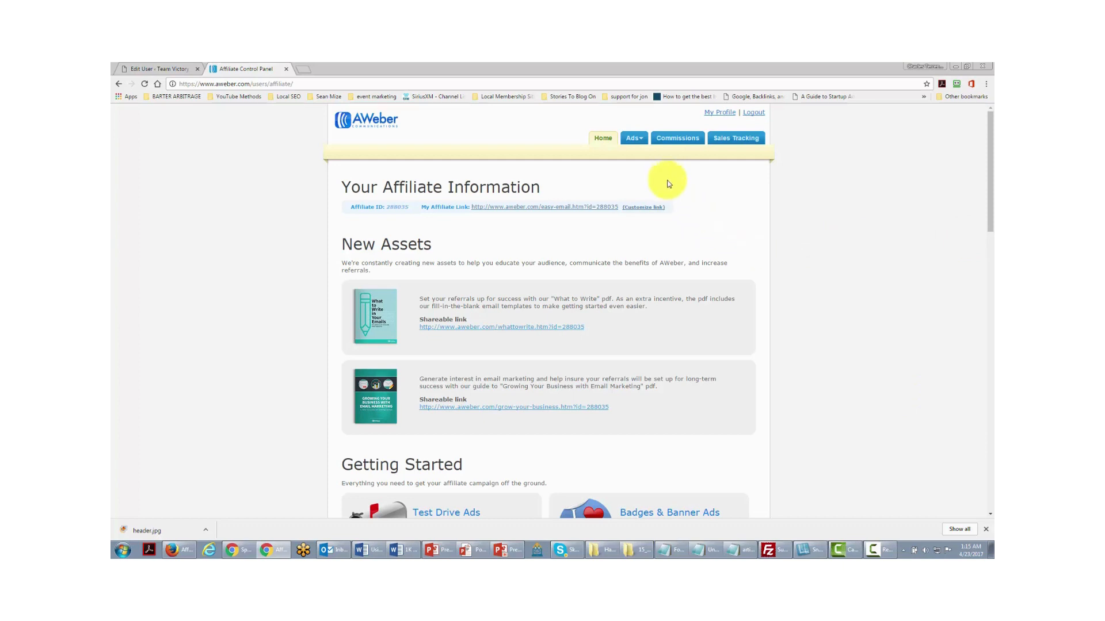
- Open AWeber's Ads > Video Ads page and look over the videos and their embed codes
mouse_move(642, 143)
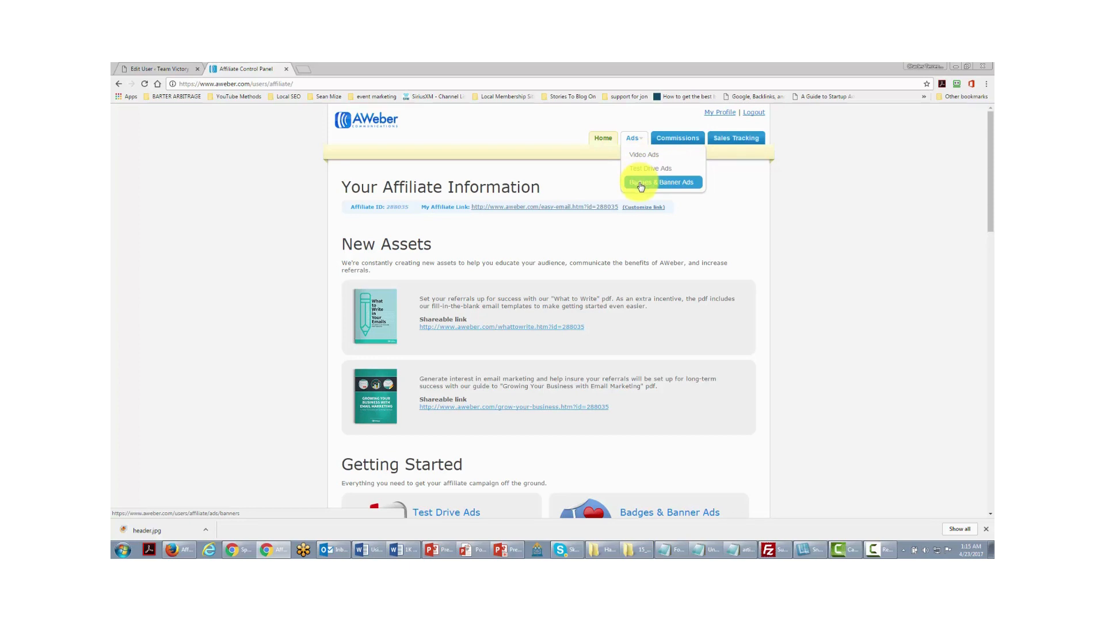
left_click(642, 155)
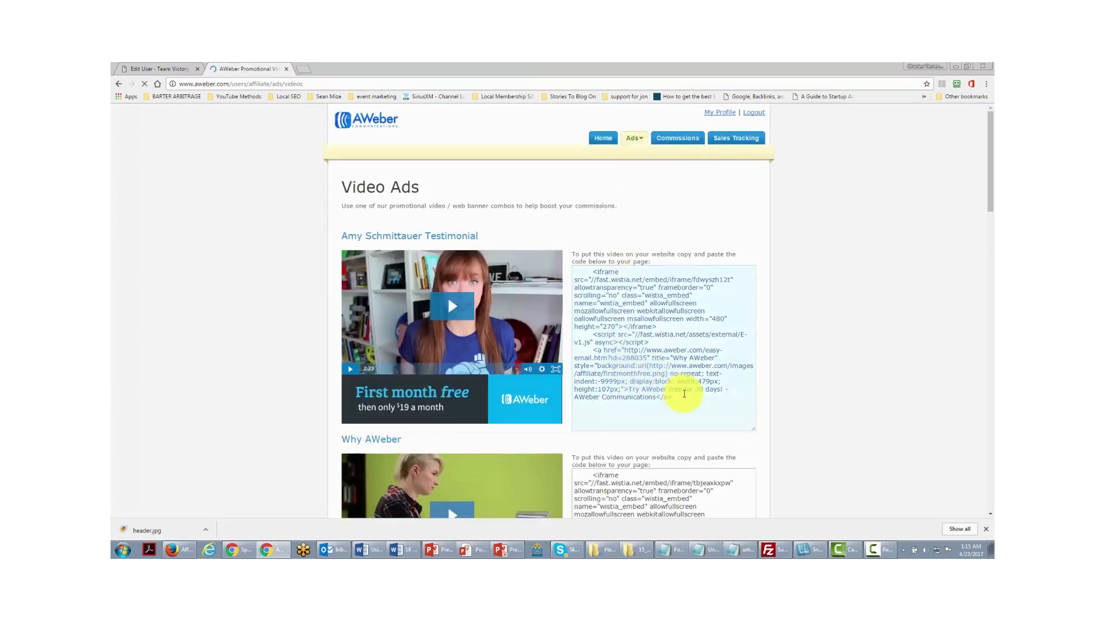
scroll(413, 334, "down", 7)
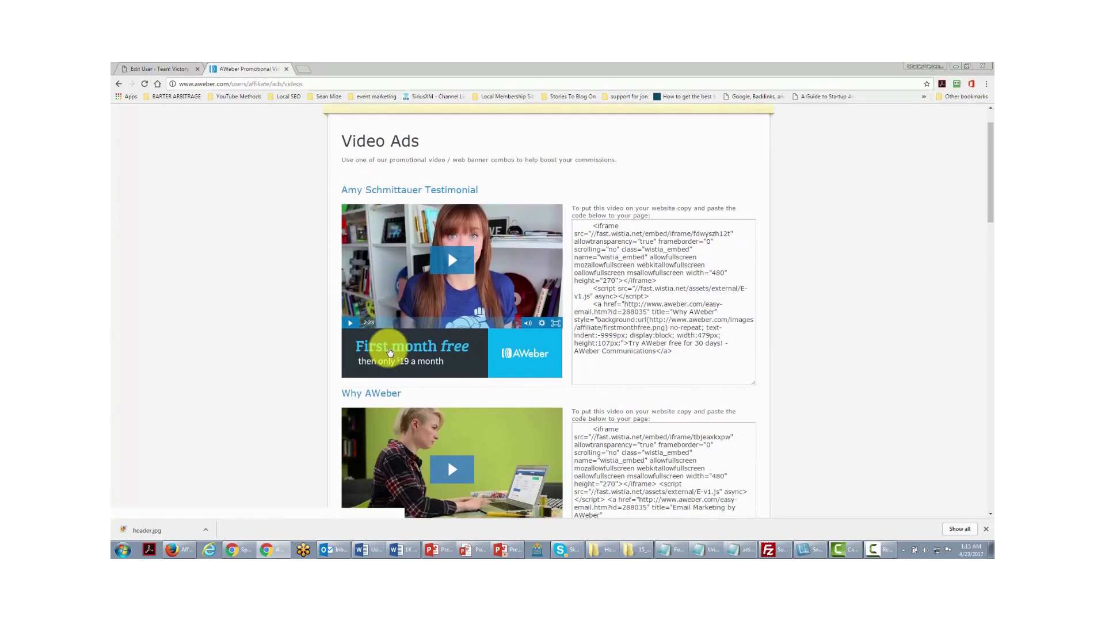
scroll(386, 364, "up", 6)
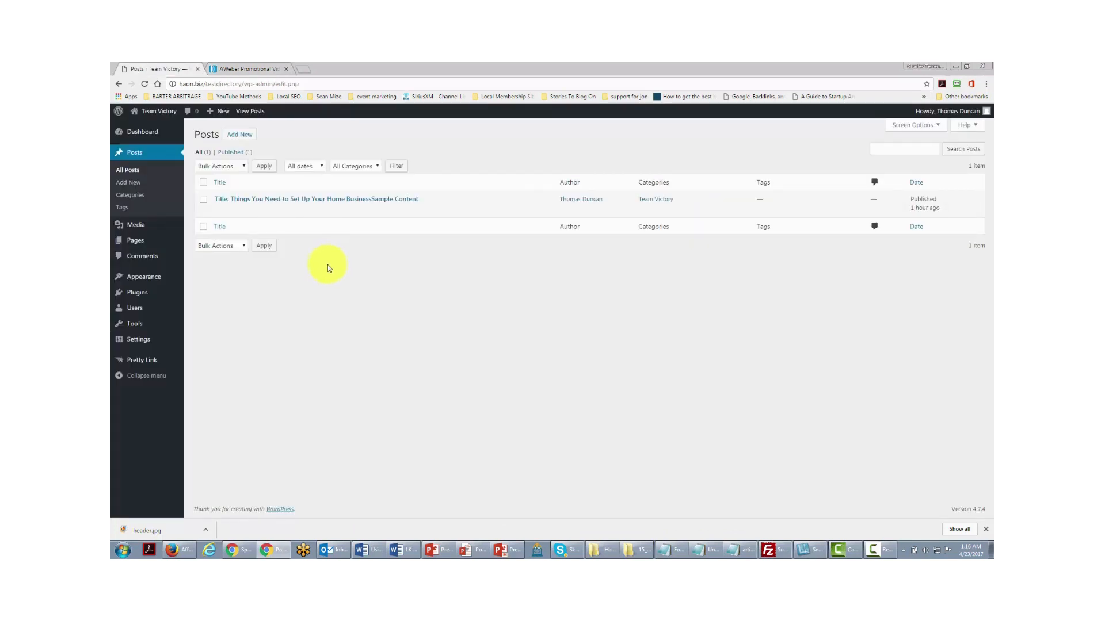
- Start a new WordPress post titled 'Get An Autoresponder'
left_click(241, 136)
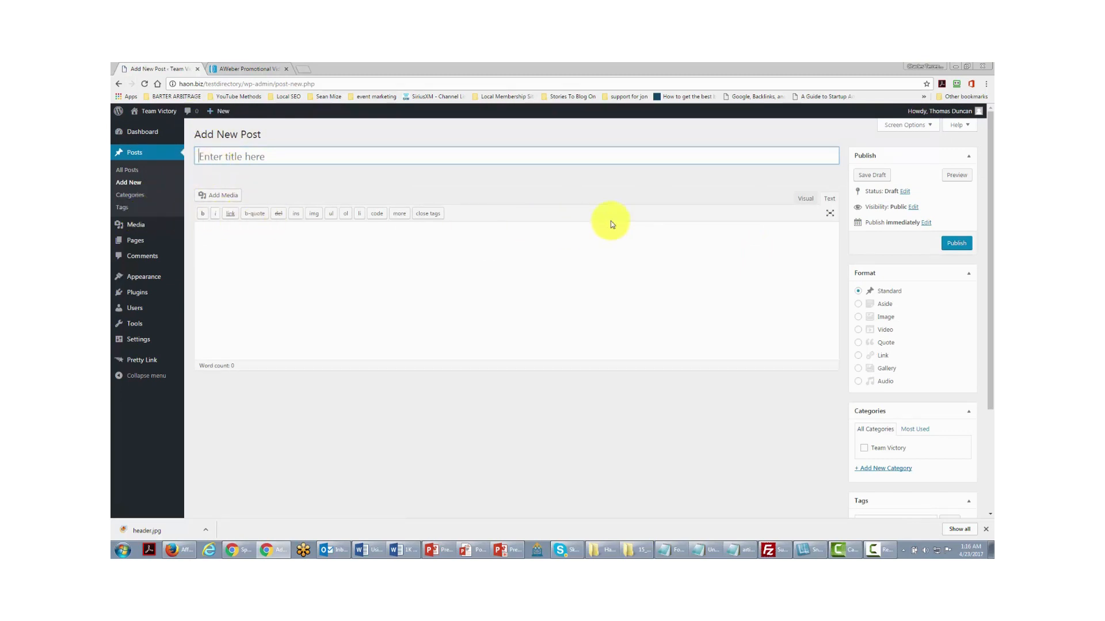
left_click(829, 199)
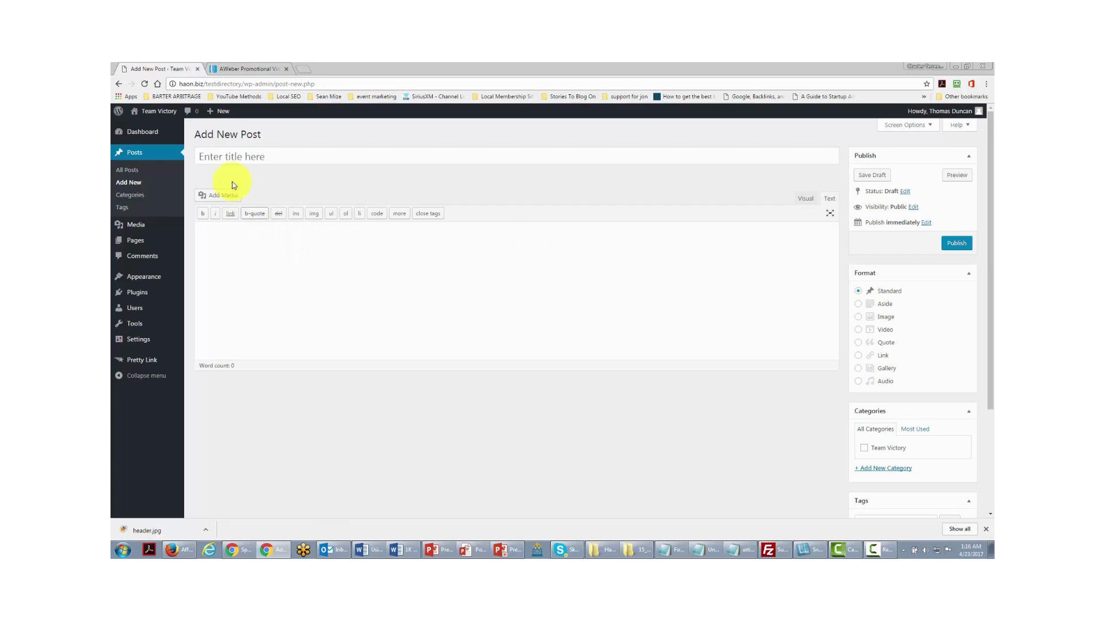
left_click(270, 164)
type("Get An Autoresponder")
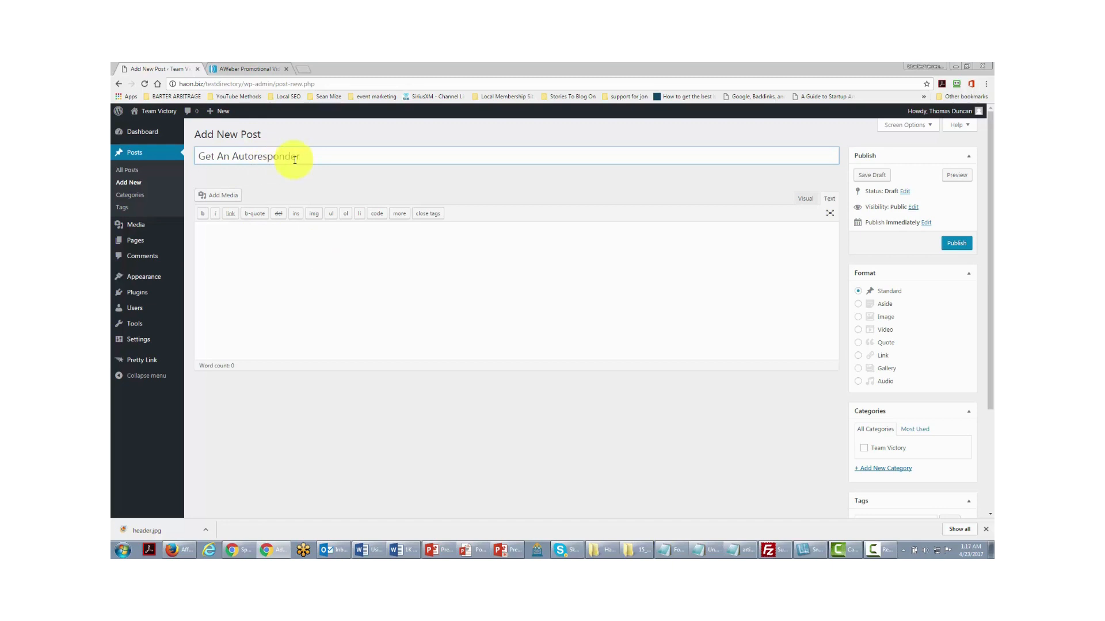
left_click(264, 68)
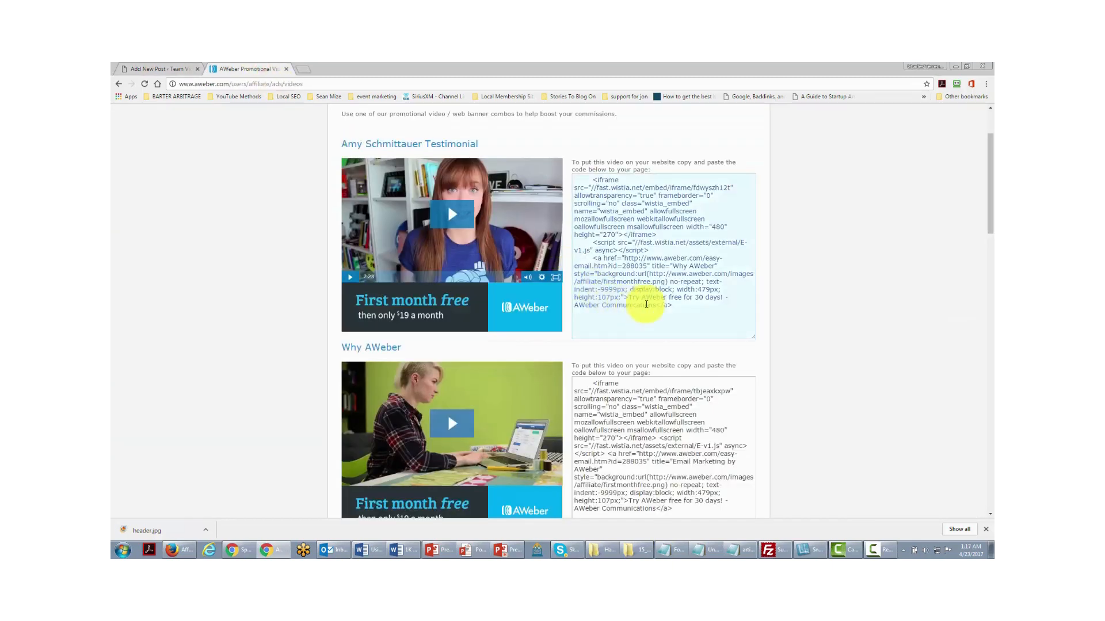
- Copy the first testimonial video's embed code from AWeber's Video Ads page
left_click_drag(678, 306, 585, 181)
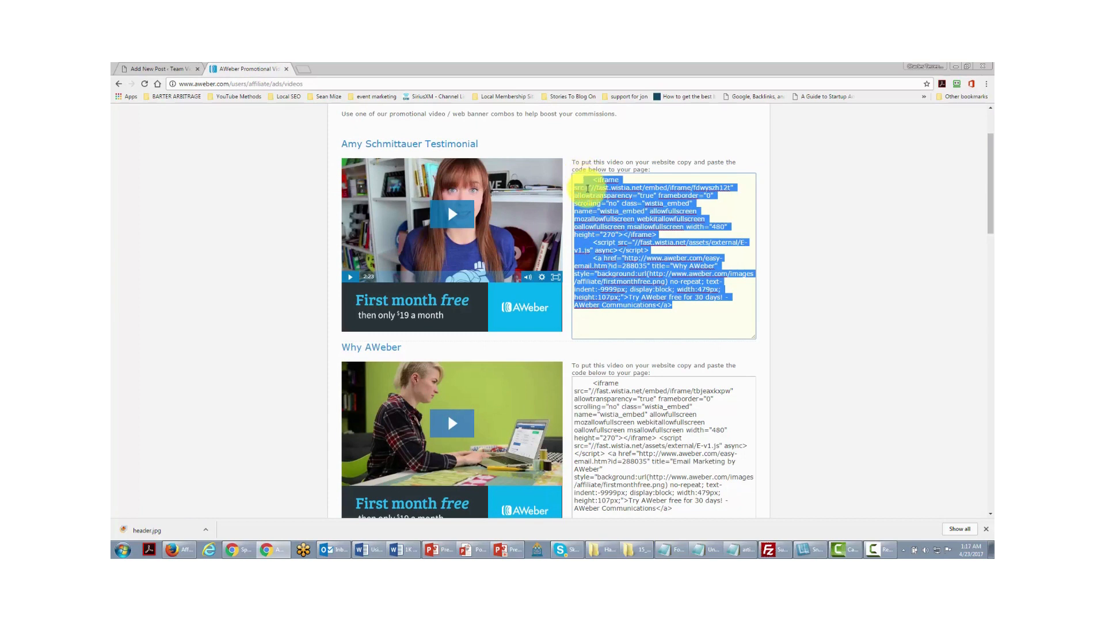
right_click(587, 191)
left_click(603, 207)
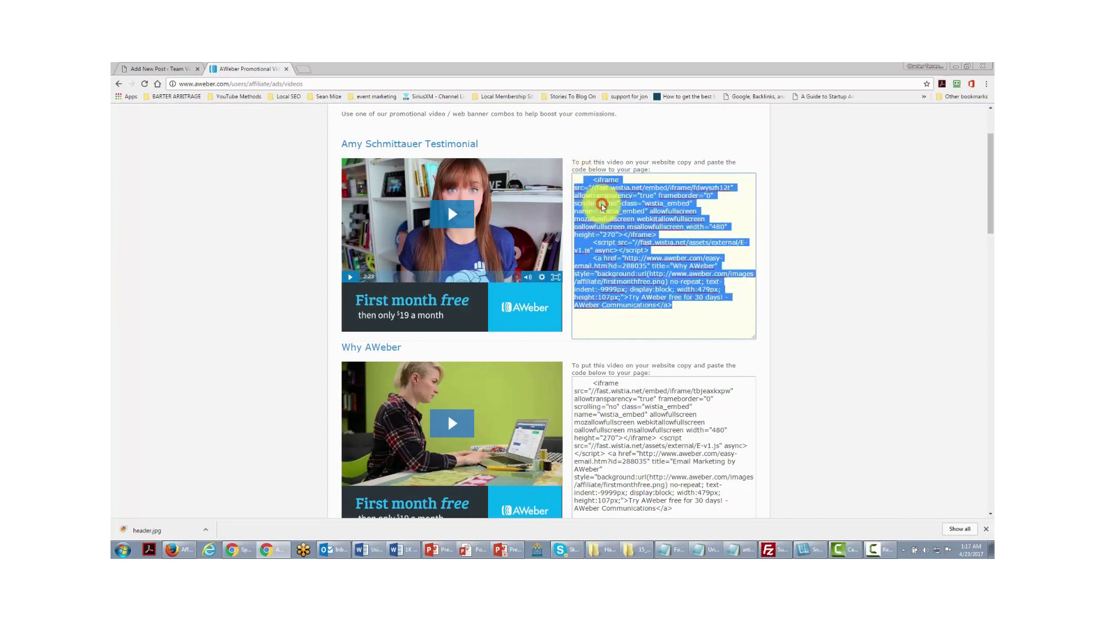
left_click(155, 71)
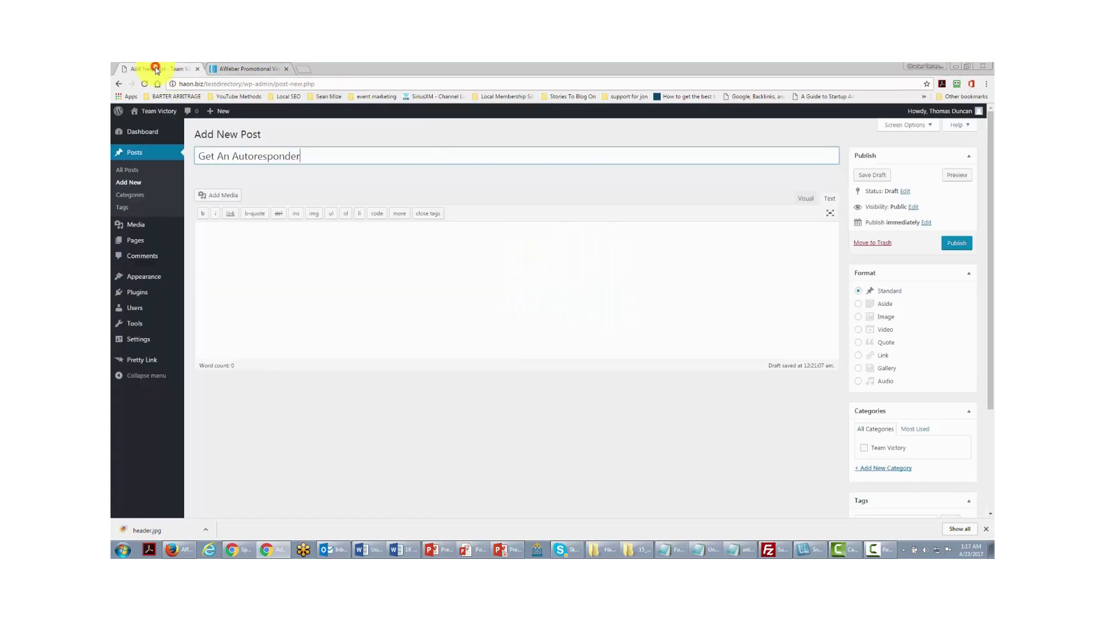
- Paste the AWeber video embed code into the post body and wrap it in <center></center> tags
left_click(226, 236)
right_click(226, 235)
left_click(257, 291)
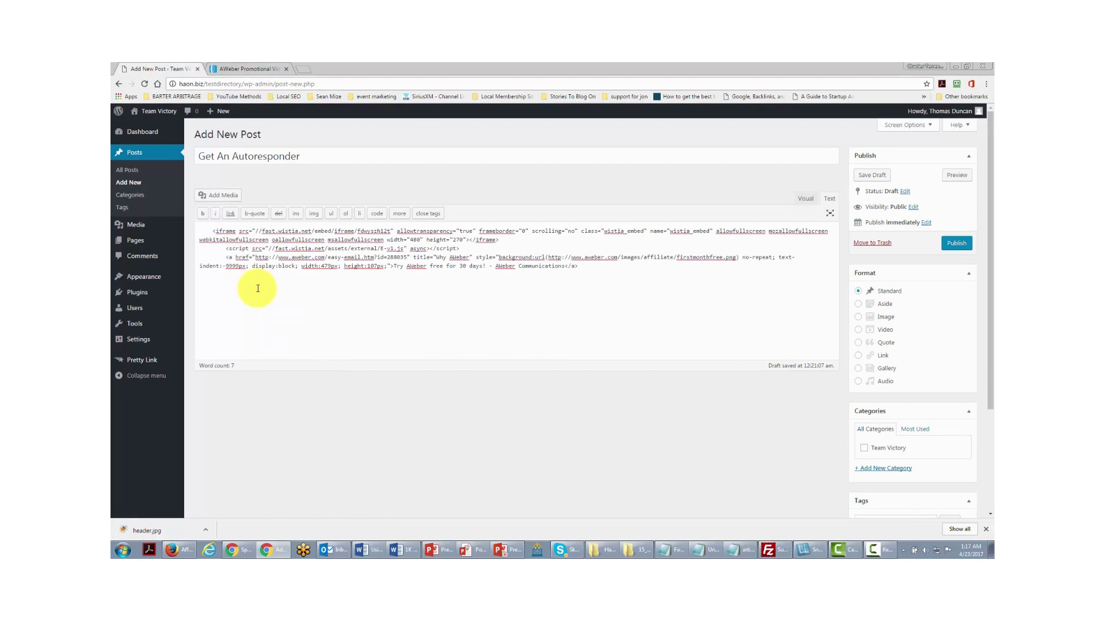
left_click(211, 230)
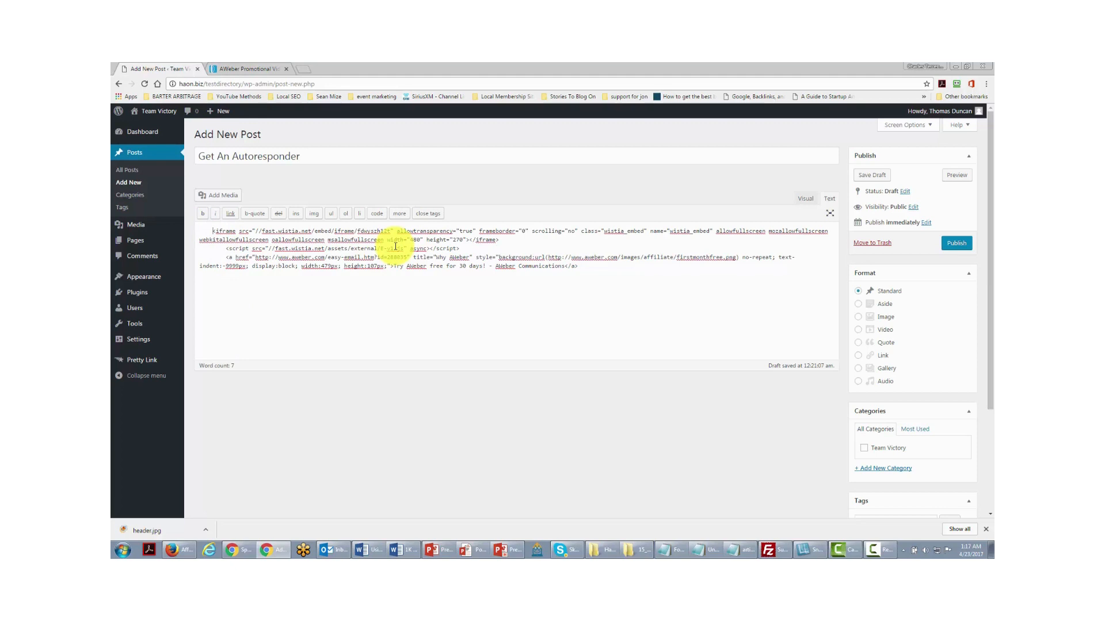
type("<")
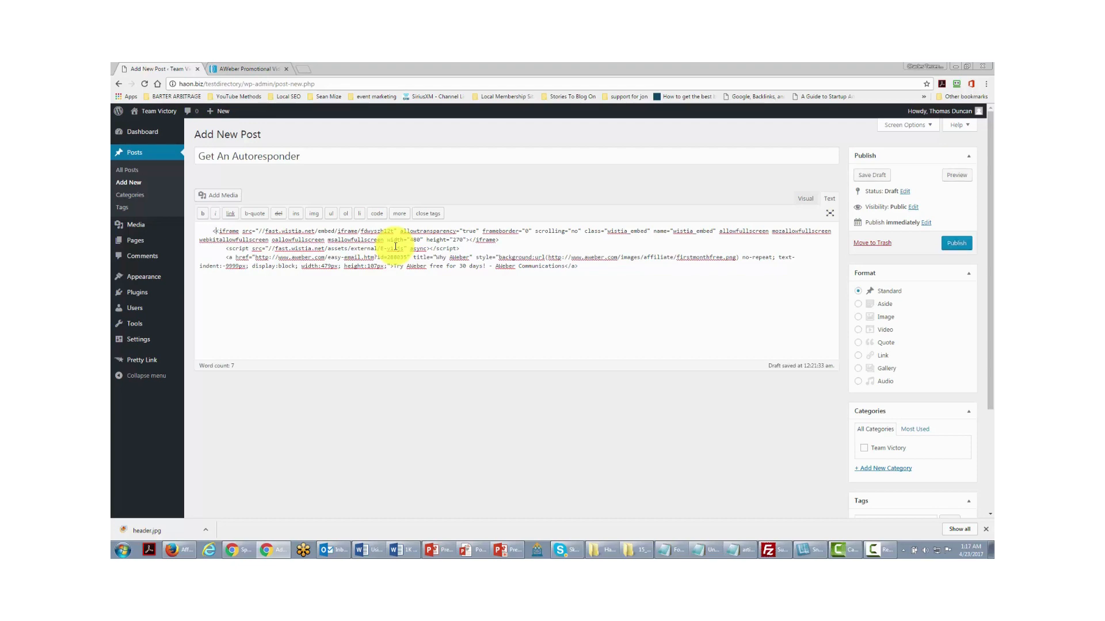
type("cen")
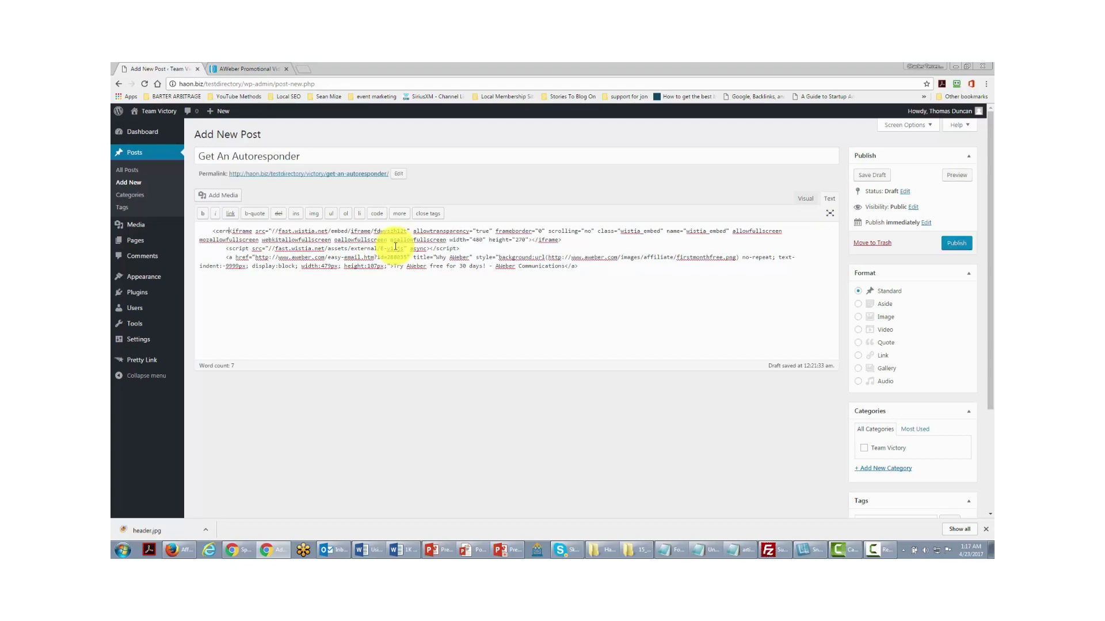
type("ter")
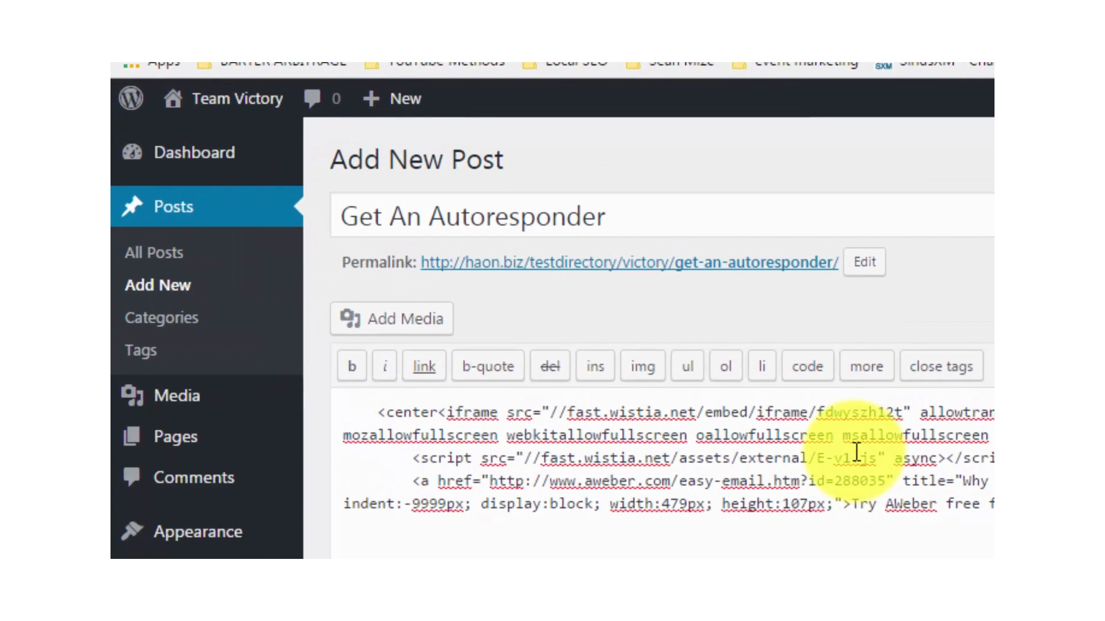
type(">")
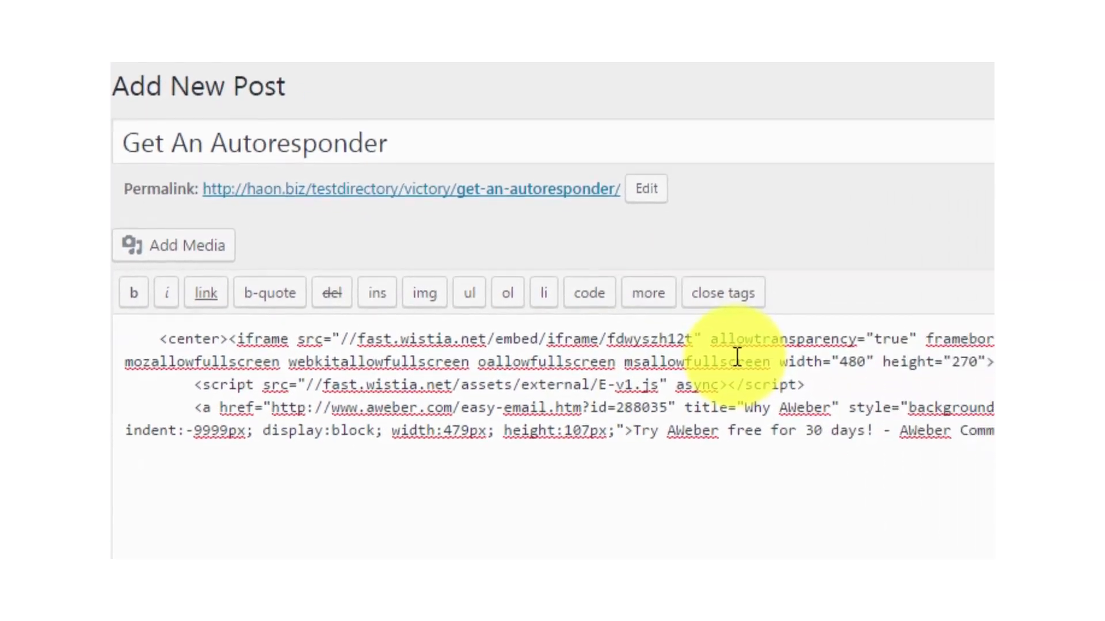
left_click(822, 317)
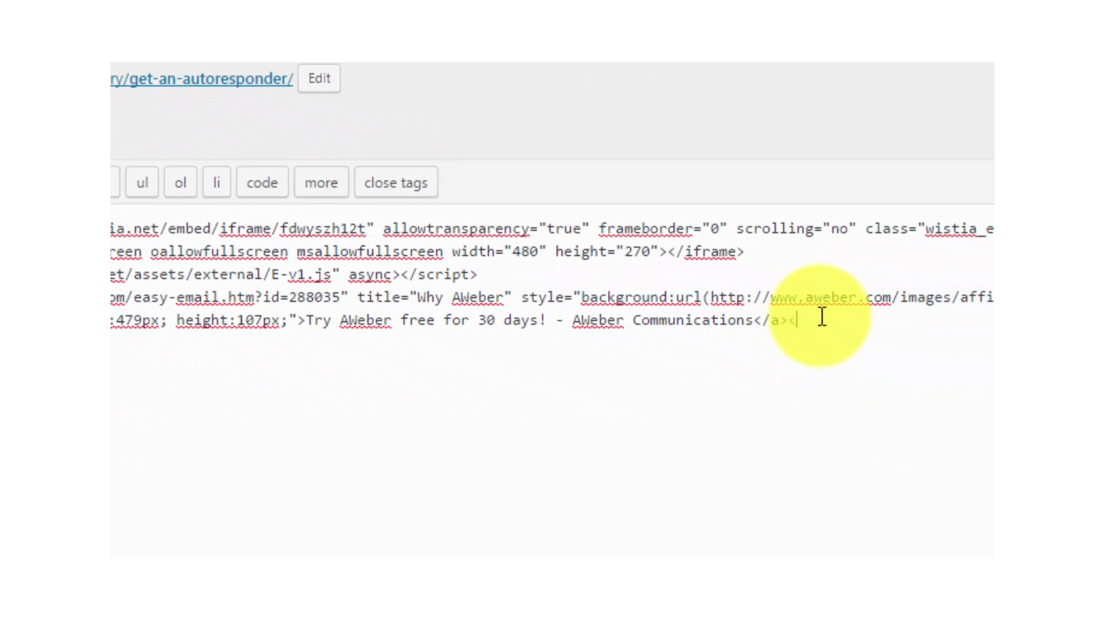
type("</center>")
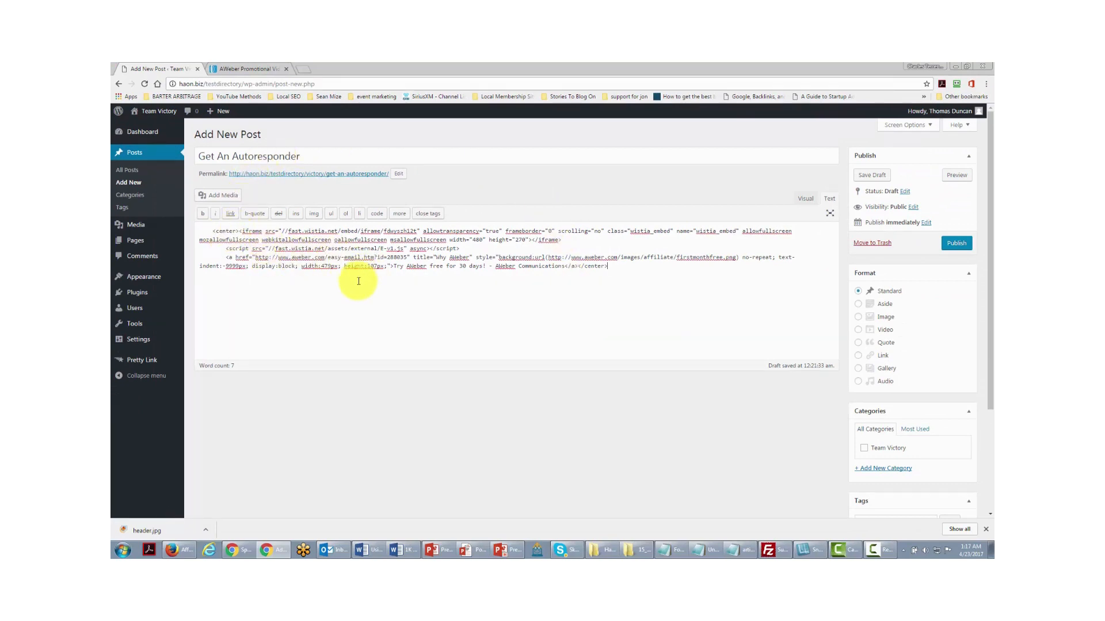
- Publish the 'Get An Autoresponder' post and bring up the View post link's options
left_click(949, 247)
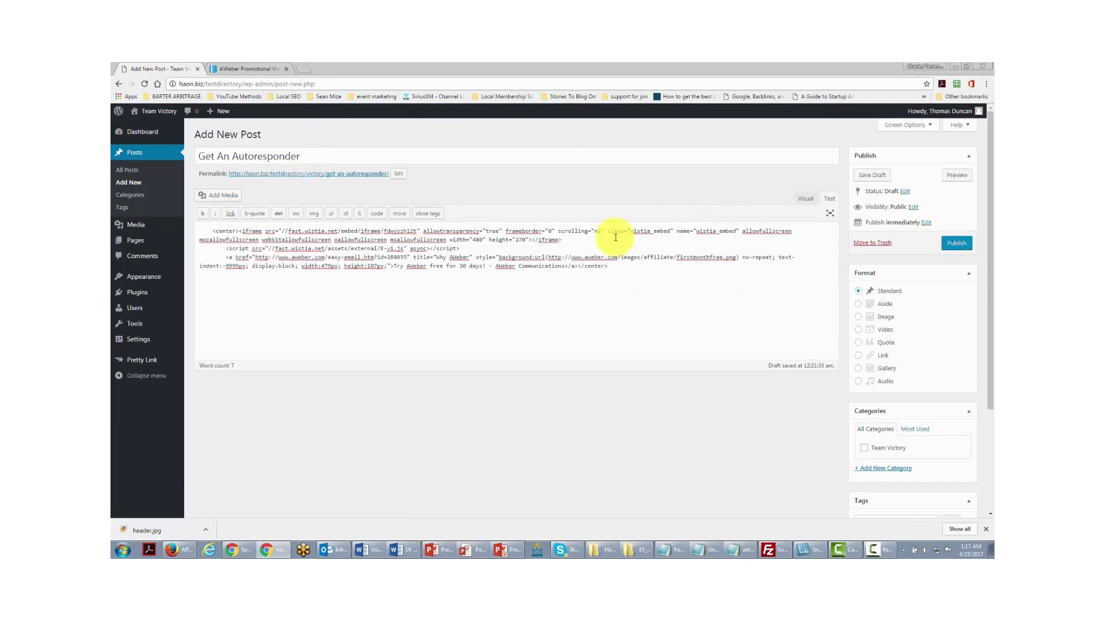
left_click(953, 247)
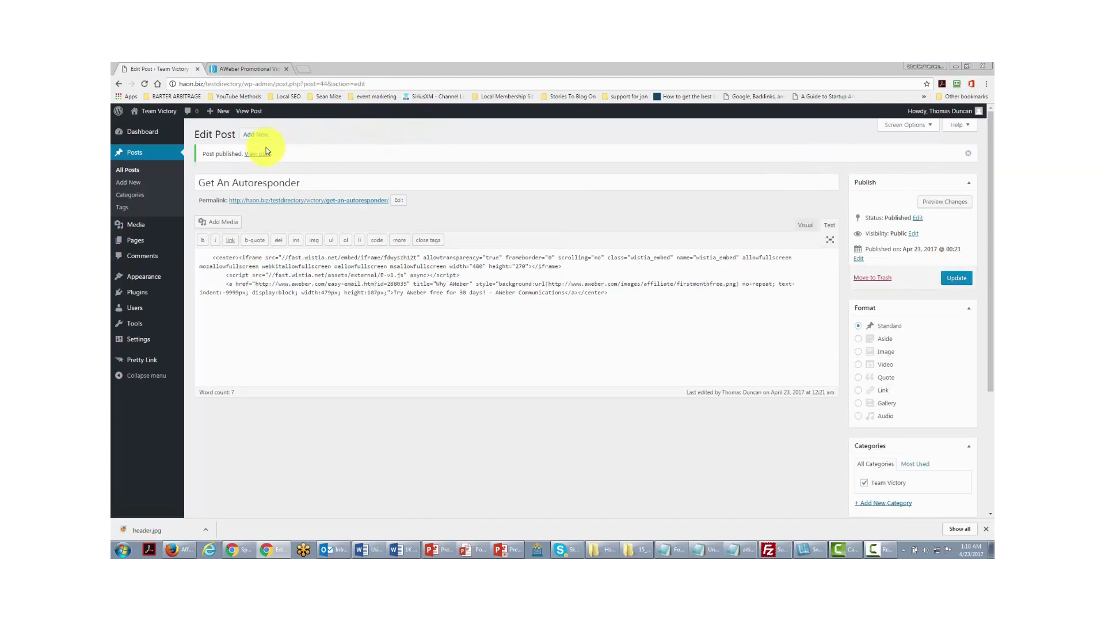
right_click(261, 156)
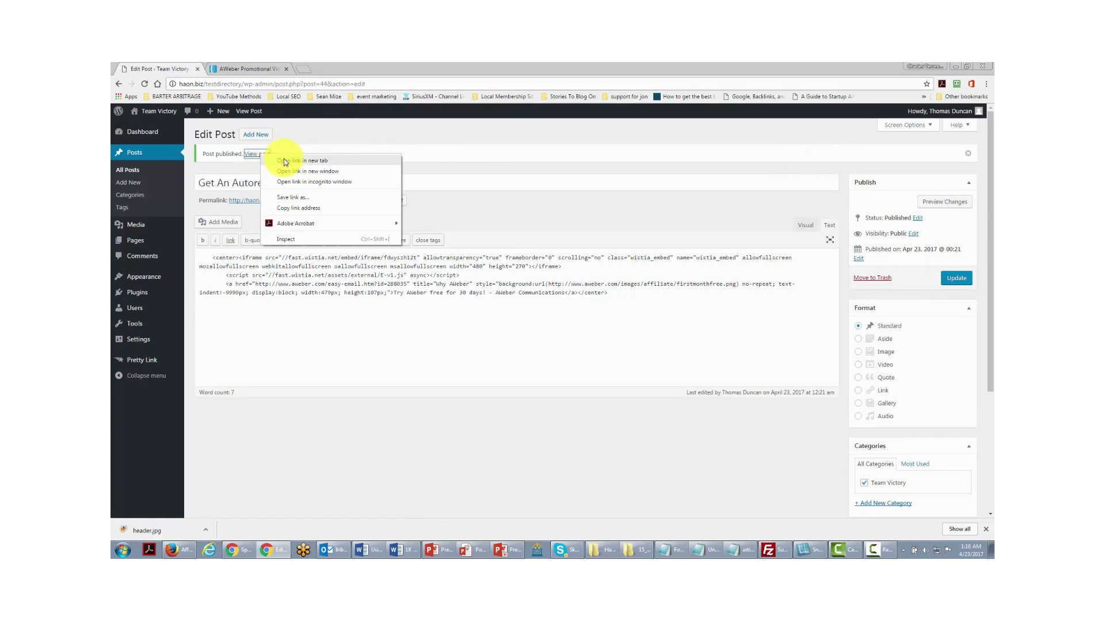
- Open the published post in a new tab and play then pause the embedded AWeber video
left_click(285, 161)
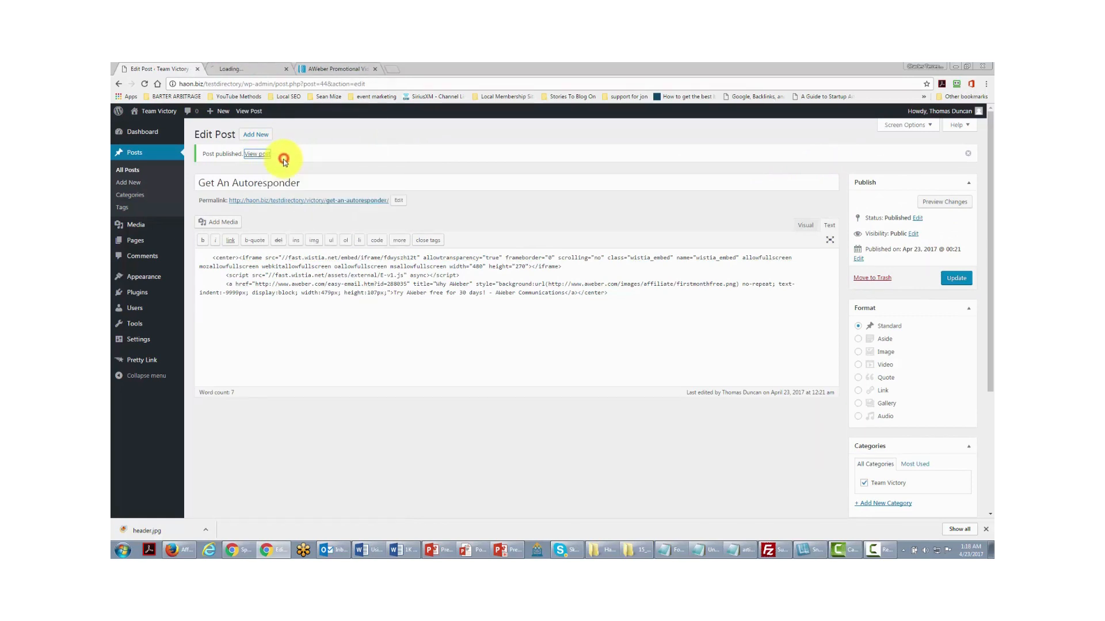
key("ctrl+Tab")
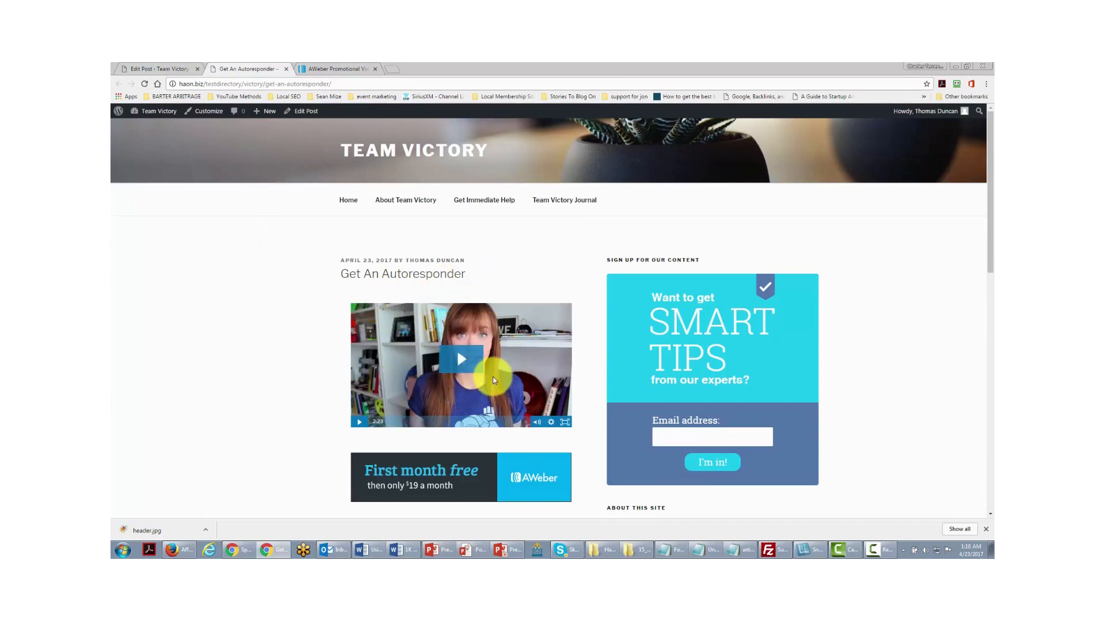
left_click(464, 361)
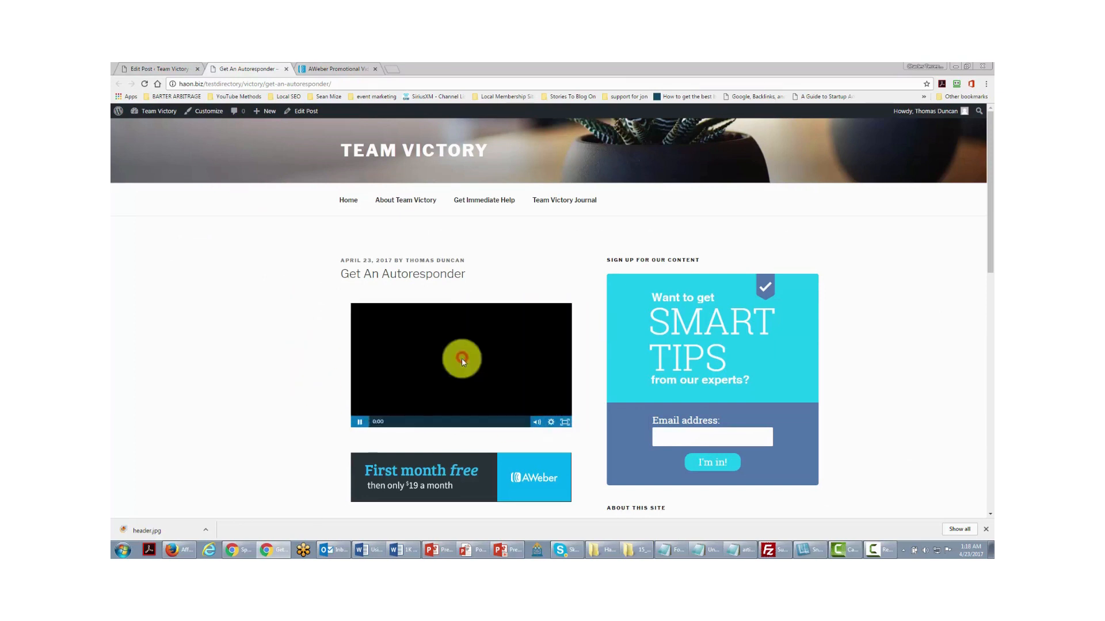
left_click(359, 422)
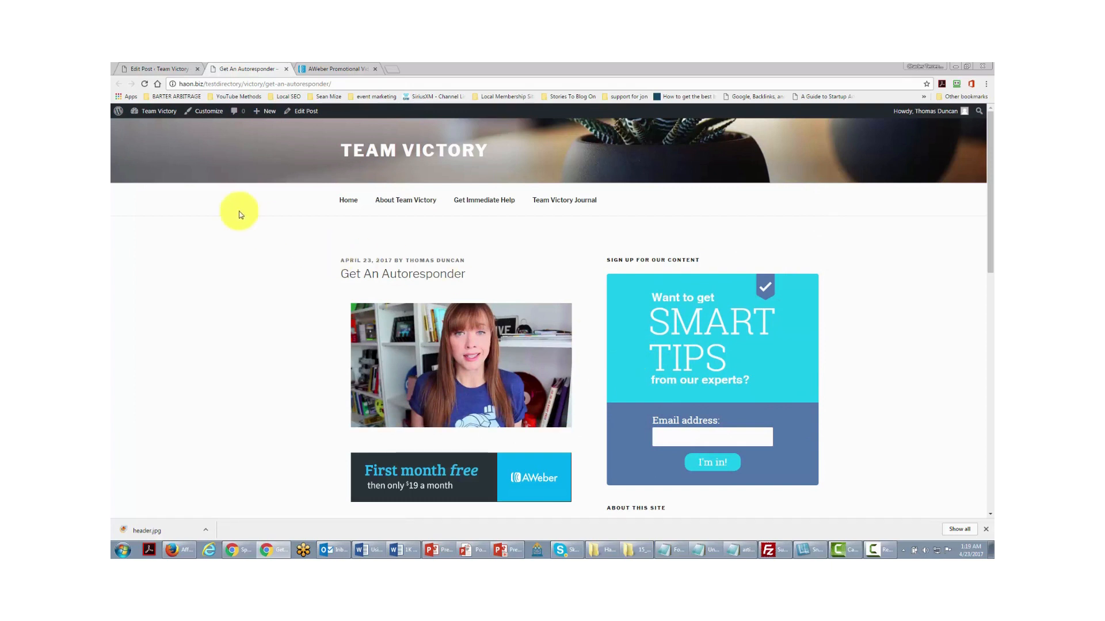
mouse_move(153, 110)
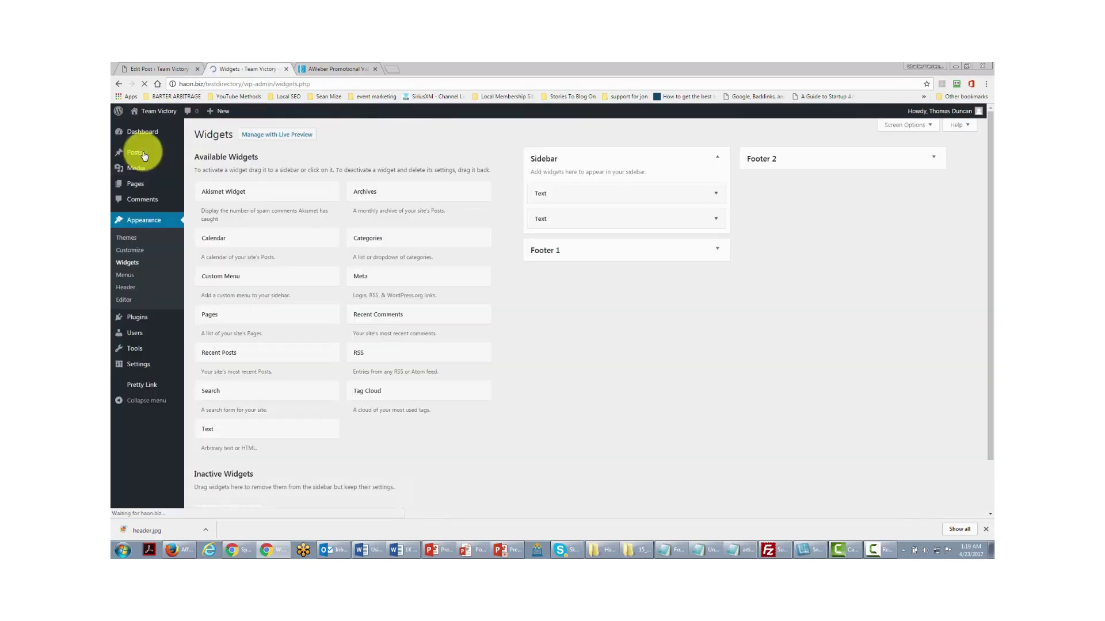
- Paste the AWeber video embed code into the Sidebar Text widget's Content, save, and close it
mouse_move(141, 153)
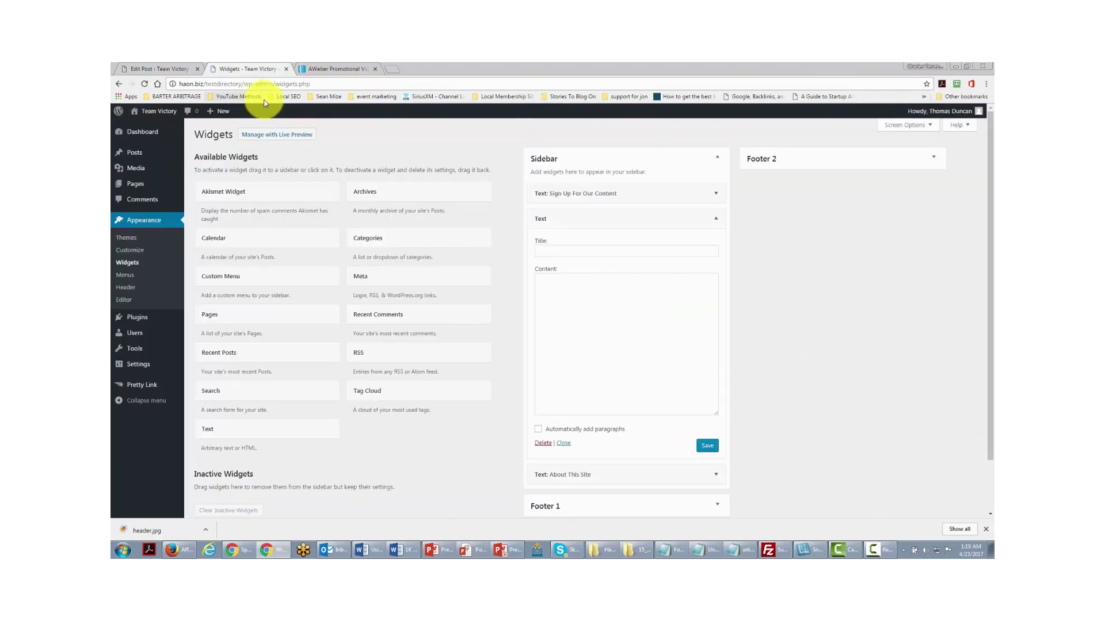
left_click(545, 283)
right_click(545, 283)
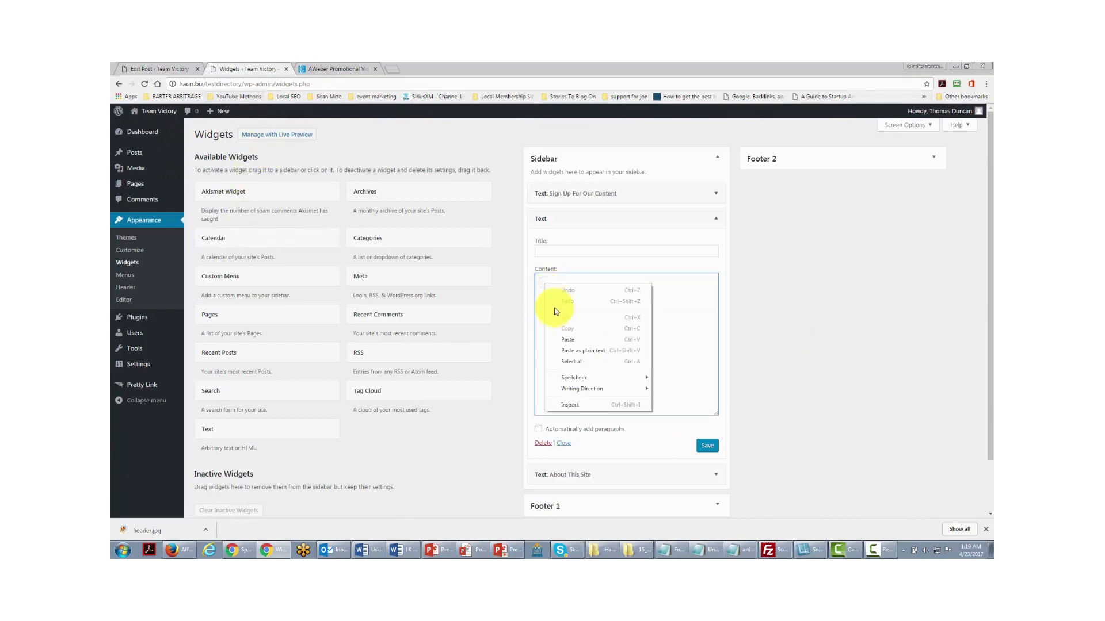
left_click(568, 339)
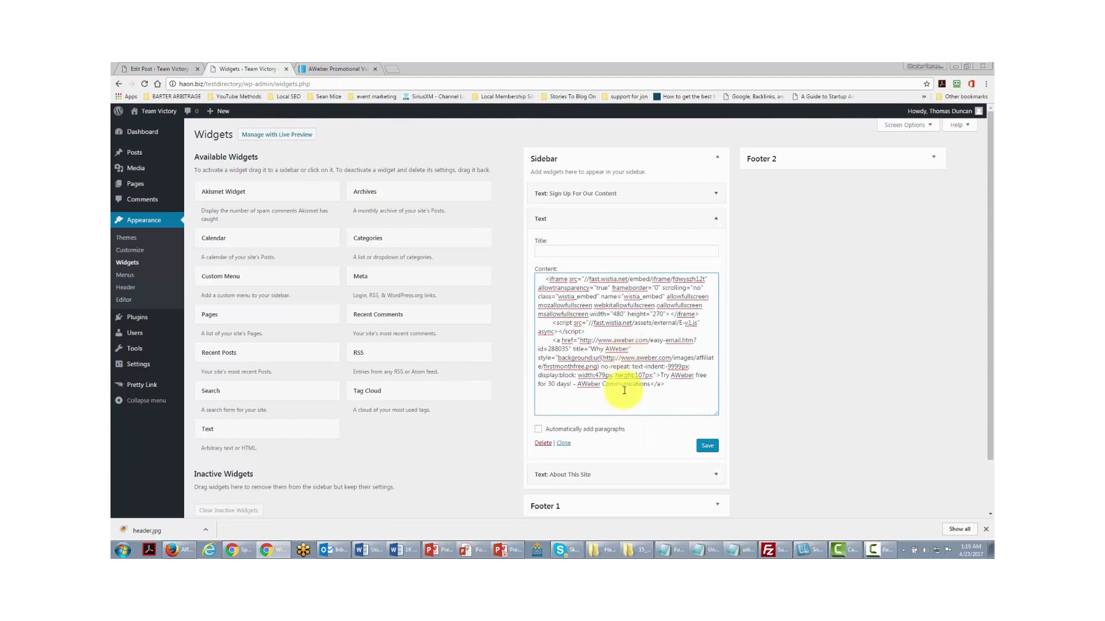
left_click(705, 445)
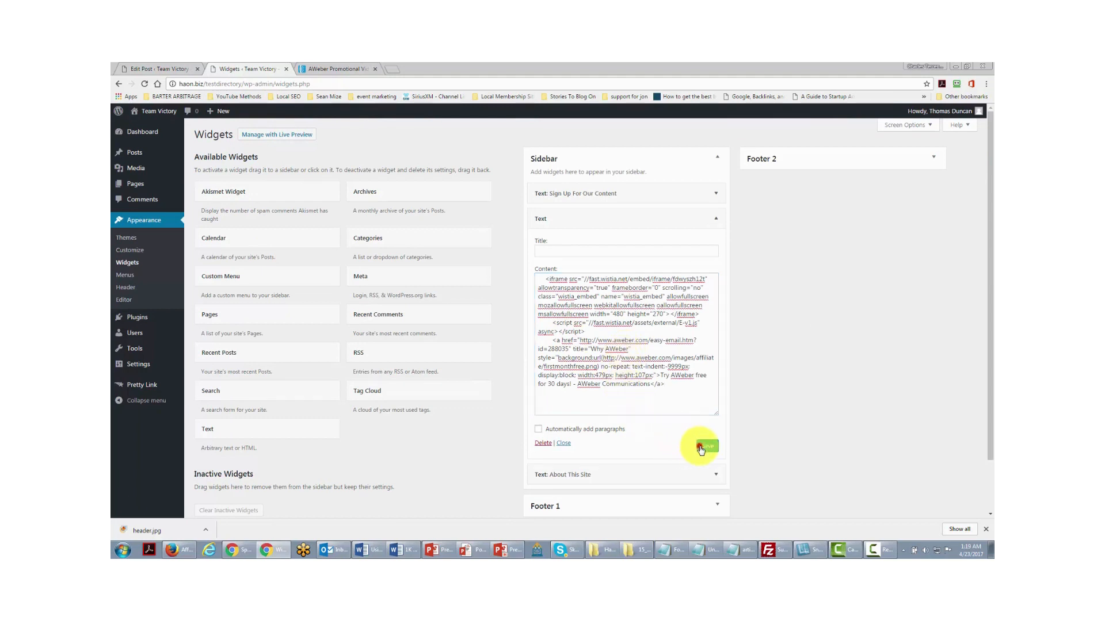
left_click(564, 444)
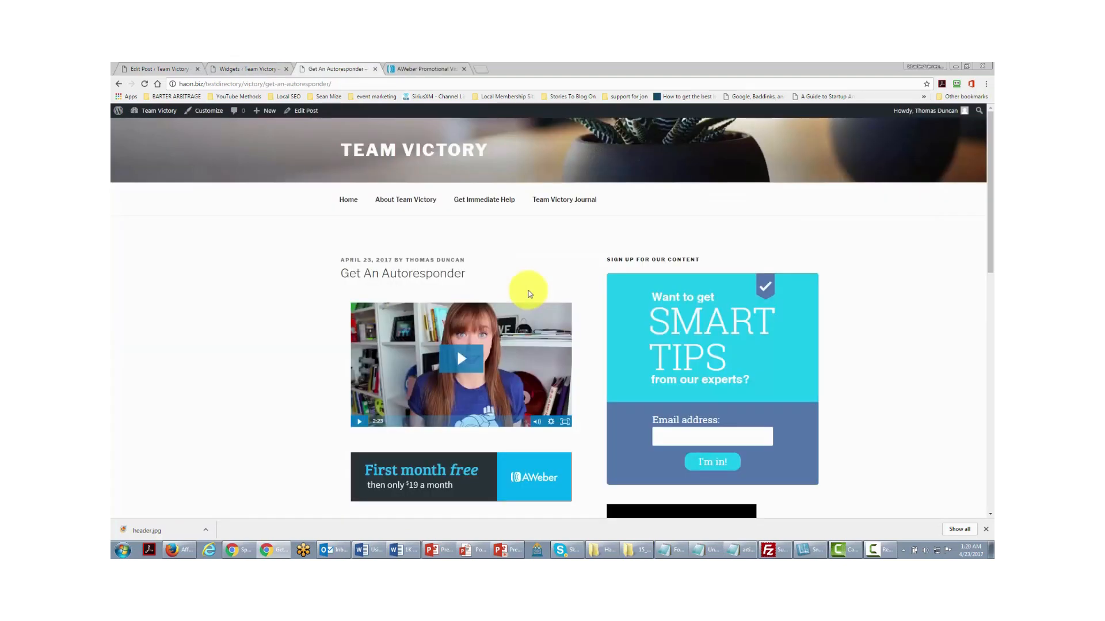
- Scroll the live post to check the sidebar's AWeber video and 'First month free' banner
scroll(566, 276, "down", 5)
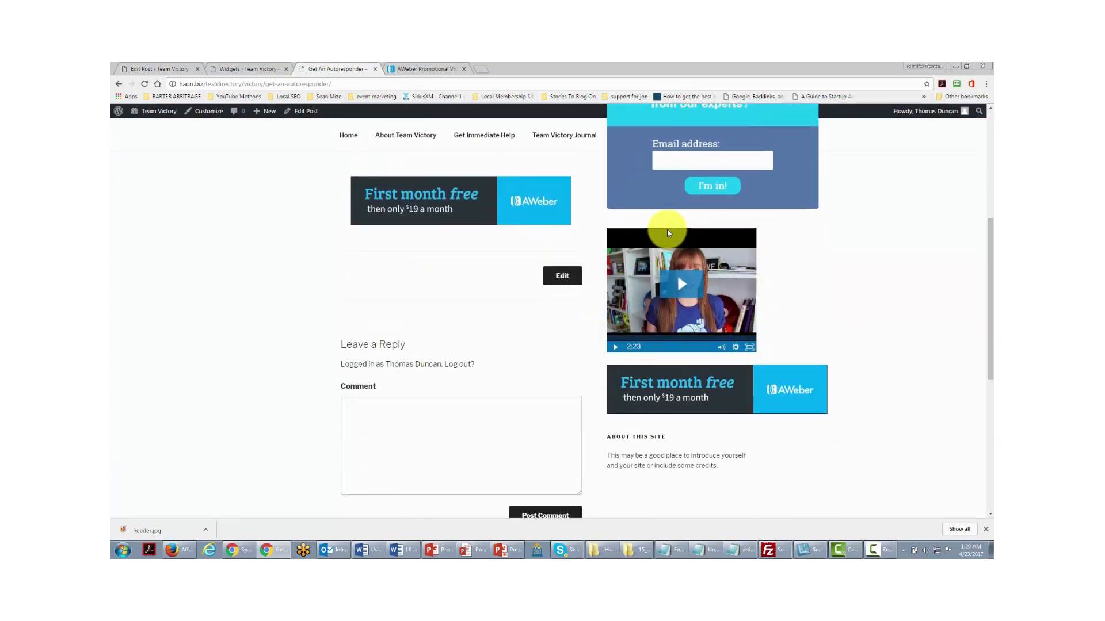
scroll(644, 349, "up", 2)
scroll(633, 374, "down", 1)
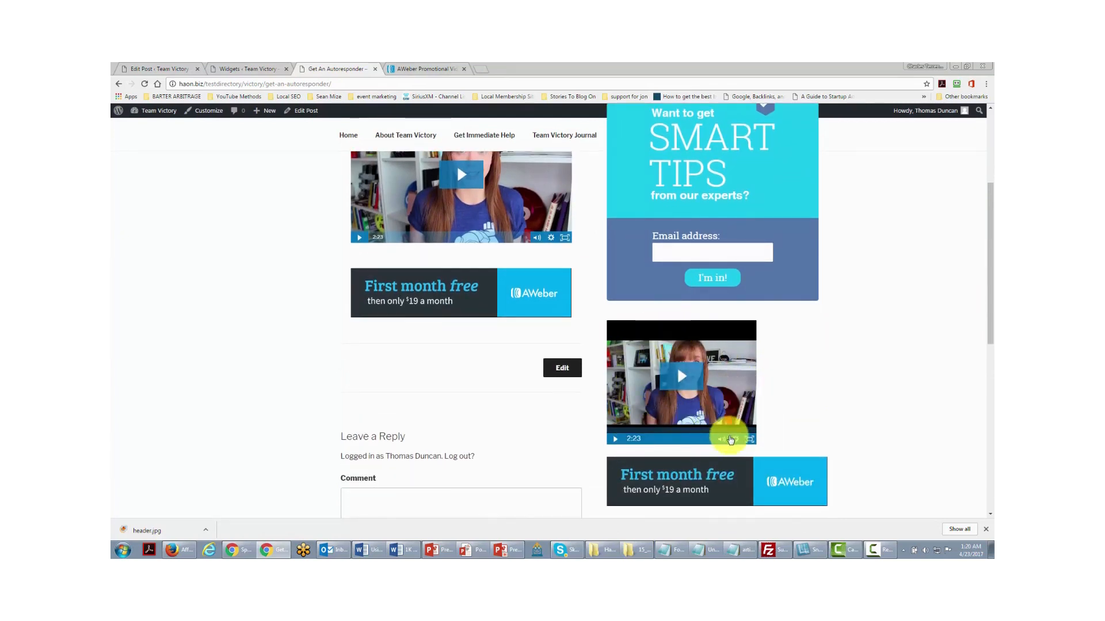
scroll(708, 399, "up", 2)
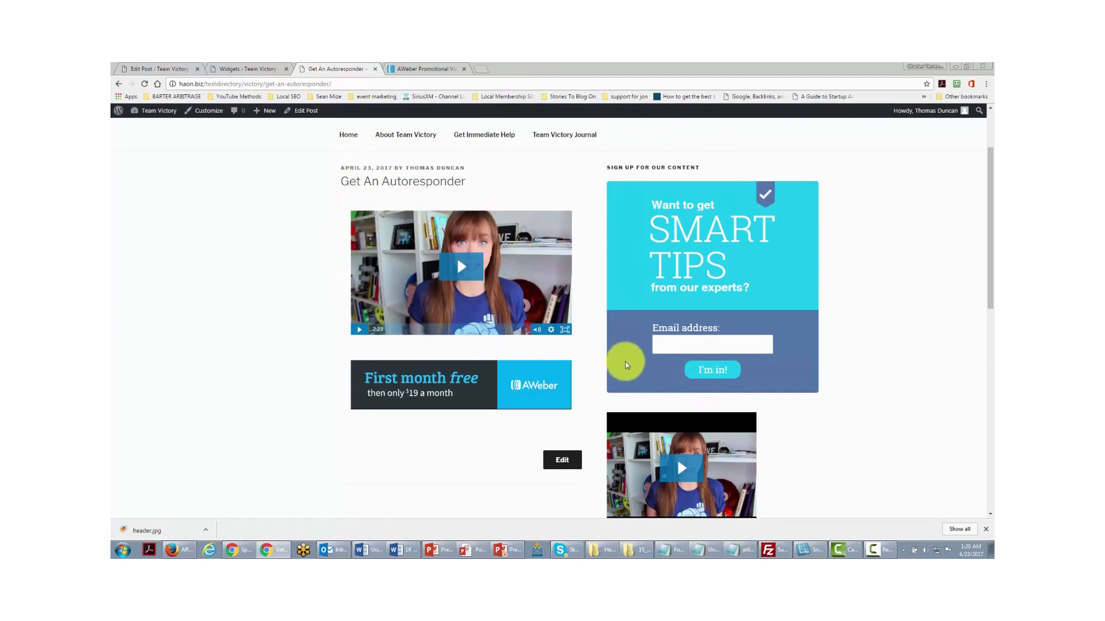
scroll(624, 363, "down", 2)
scroll(753, 438, "up", 1)
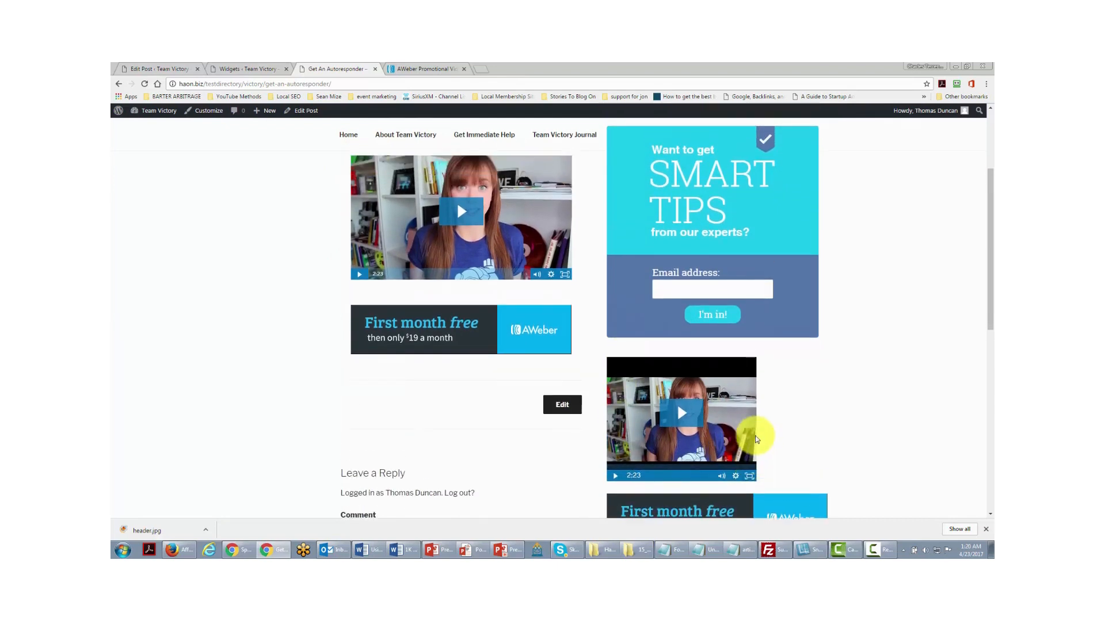
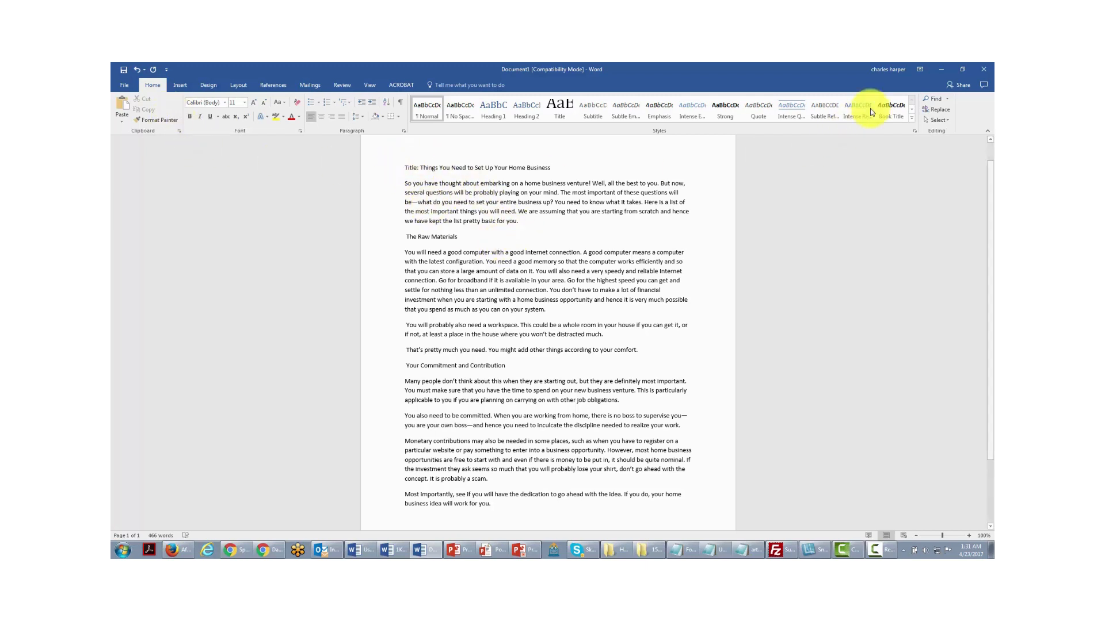
- Select the whole home-business article in Word using Select All
left_click(935, 120)
left_click(868, 133)
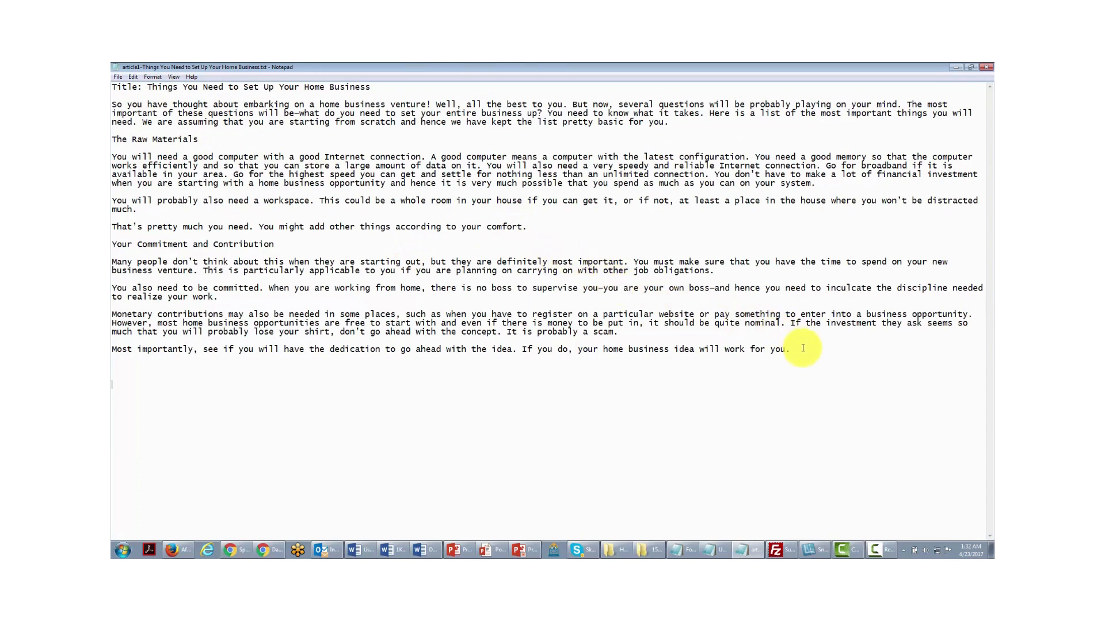
- Select all the article text in Notepad, copy it, and switch to Chrome's WordPress dashboard
left_click_drag(802, 351, 506, 279)
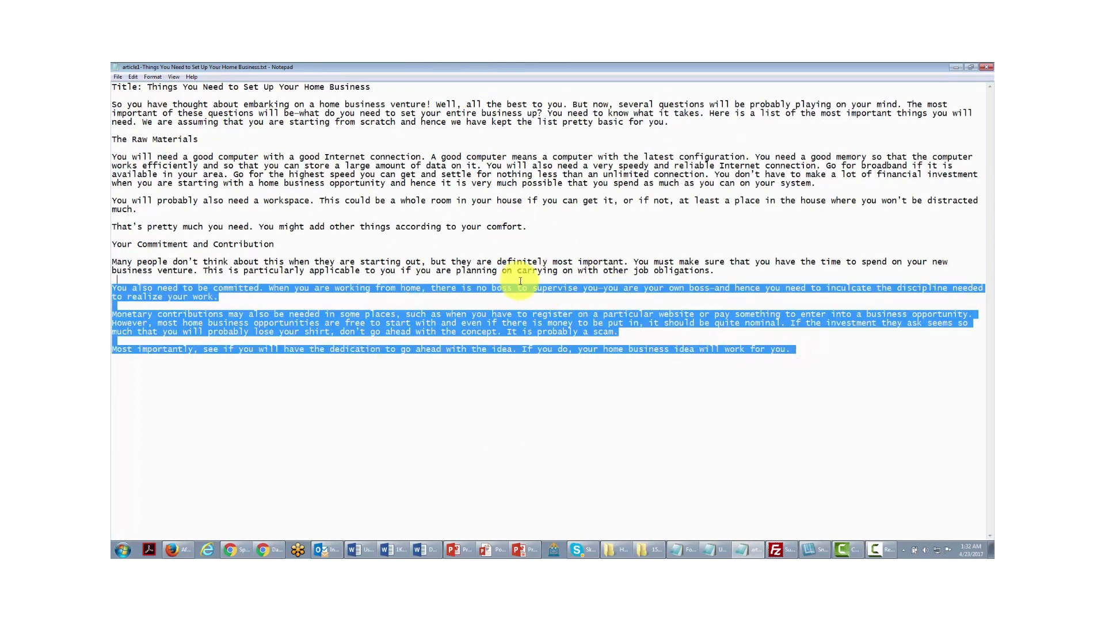
left_click(137, 77)
left_click(152, 189)
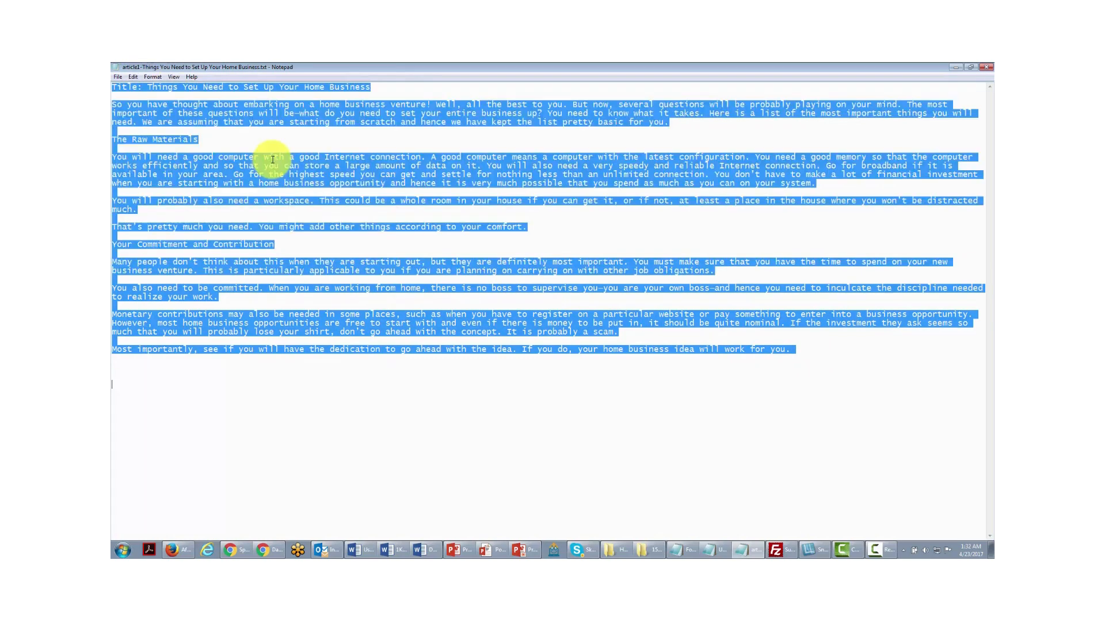
right_click(275, 161)
left_click(294, 190)
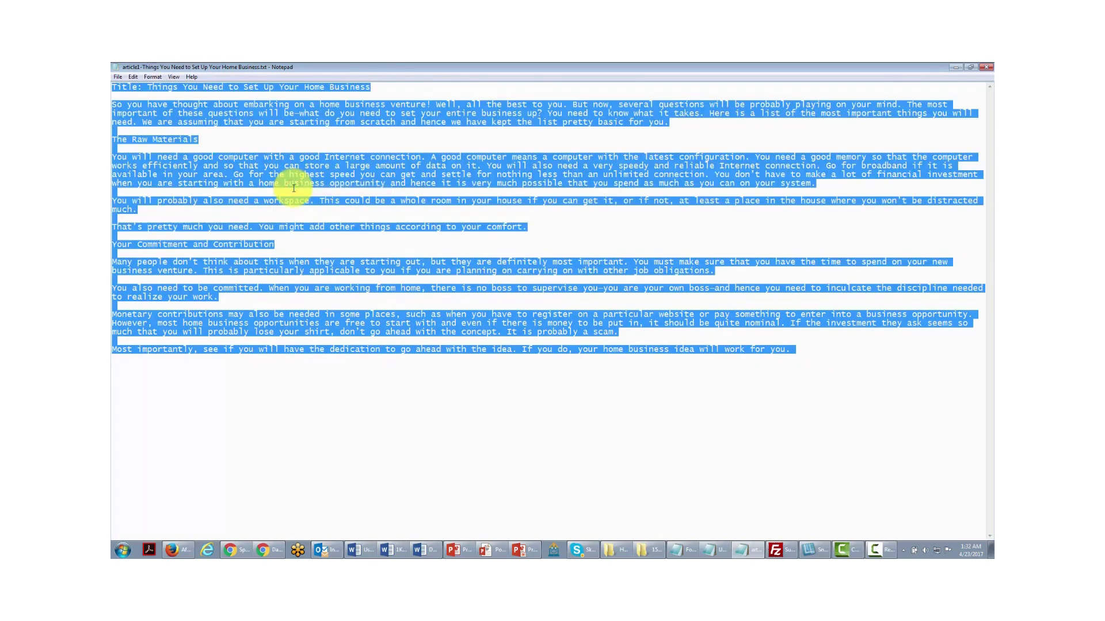
key("alt+Tab")
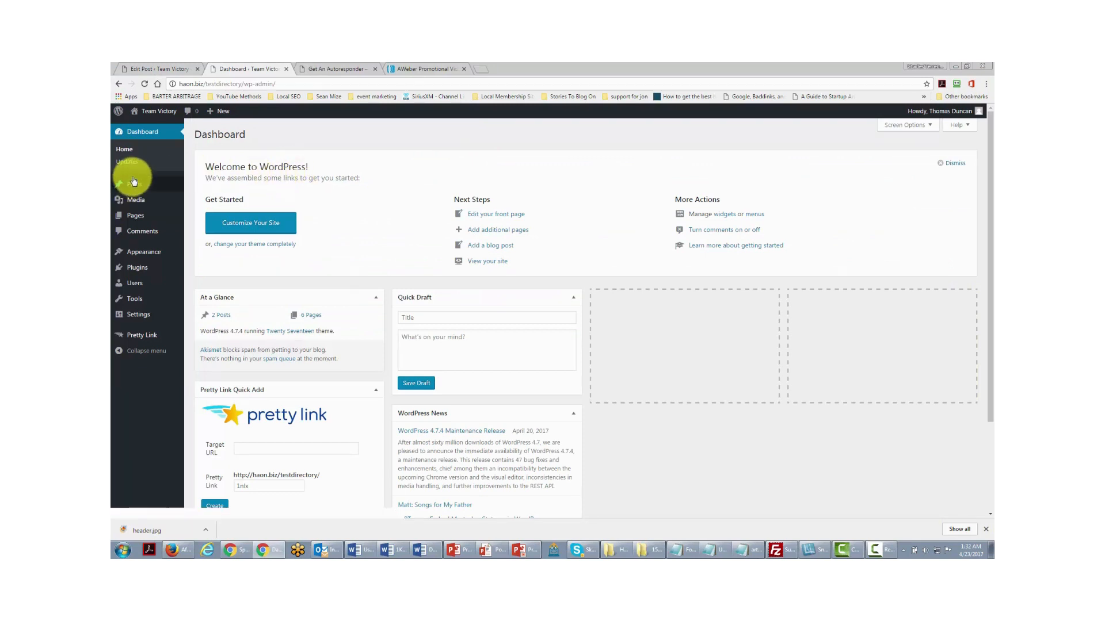
- Create a new post, paste the article into its body, and cut out the title line
mouse_move(134, 188)
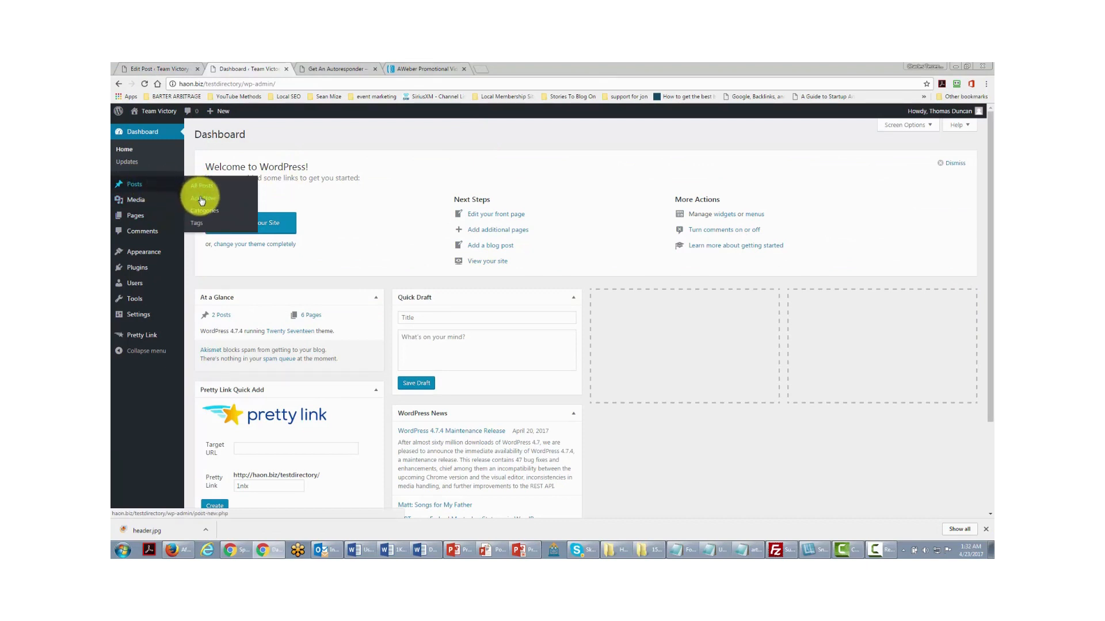
left_click(199, 199)
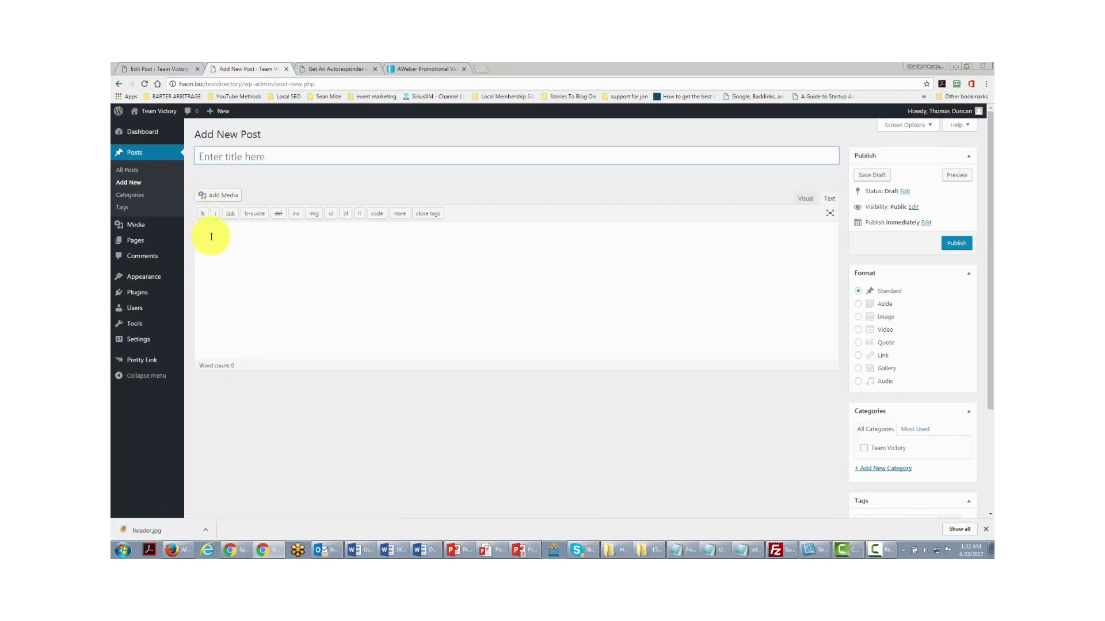
left_click(214, 230)
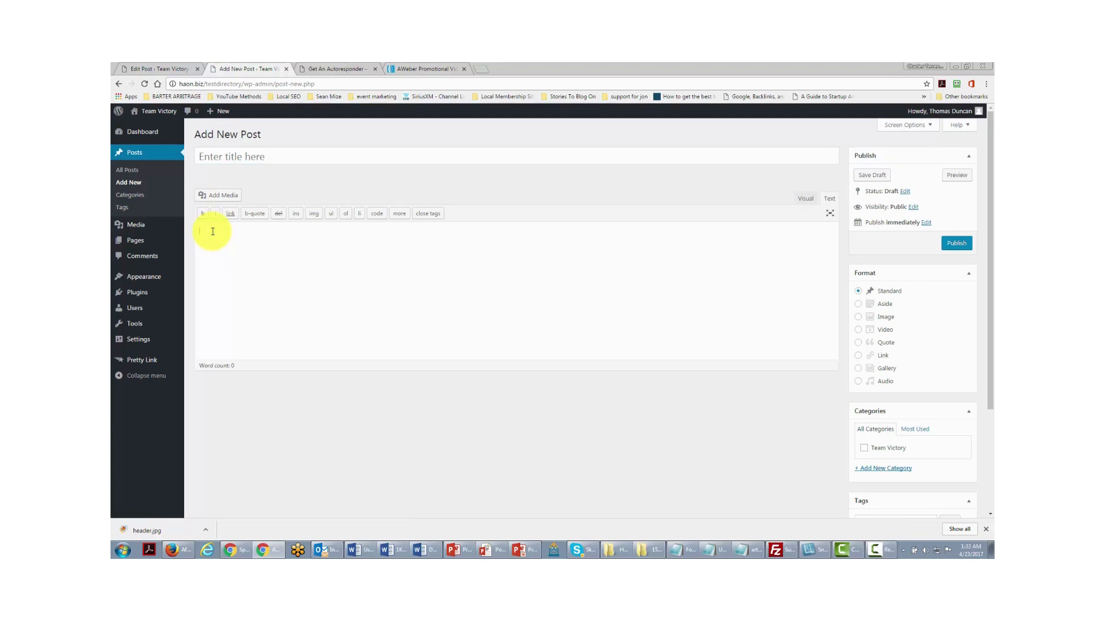
key("ctrl+v")
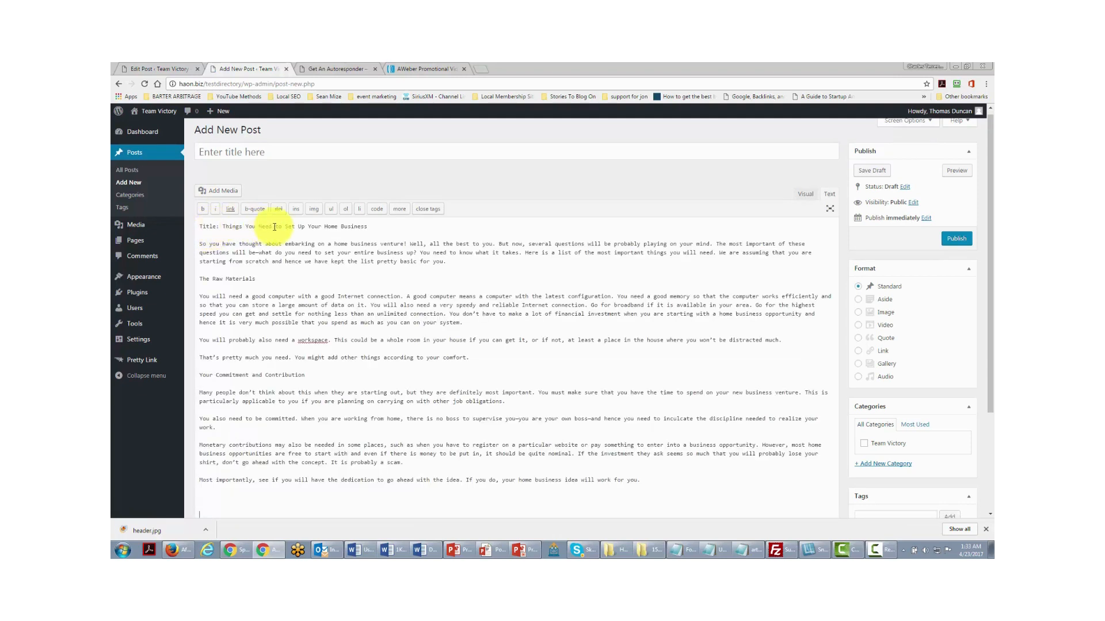
left_click_drag(397, 228, 182, 223)
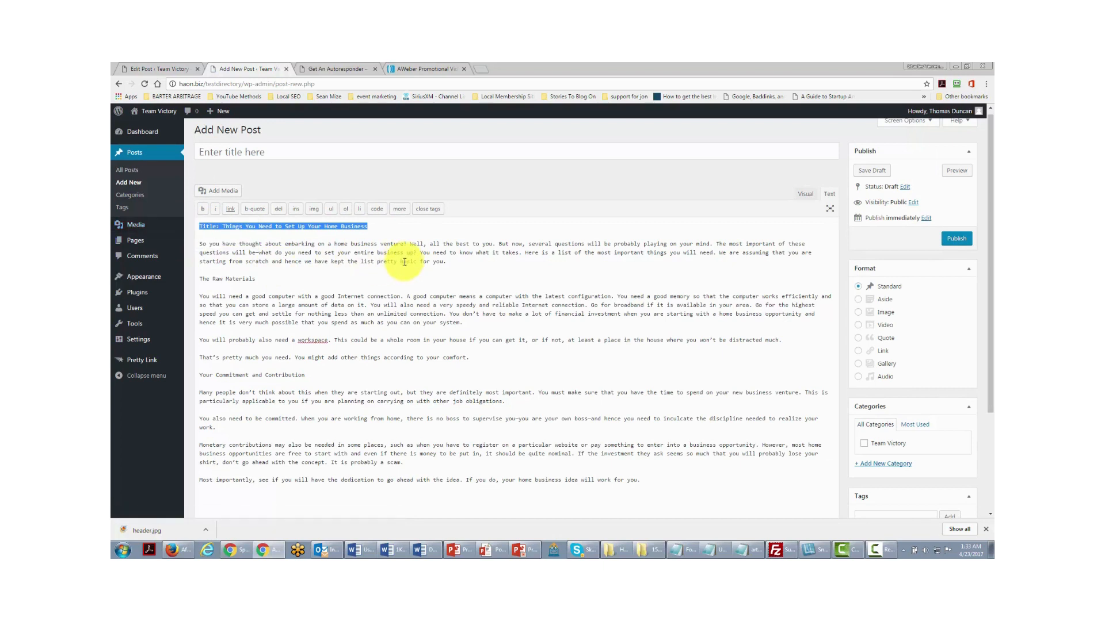
key("ctrl+x")
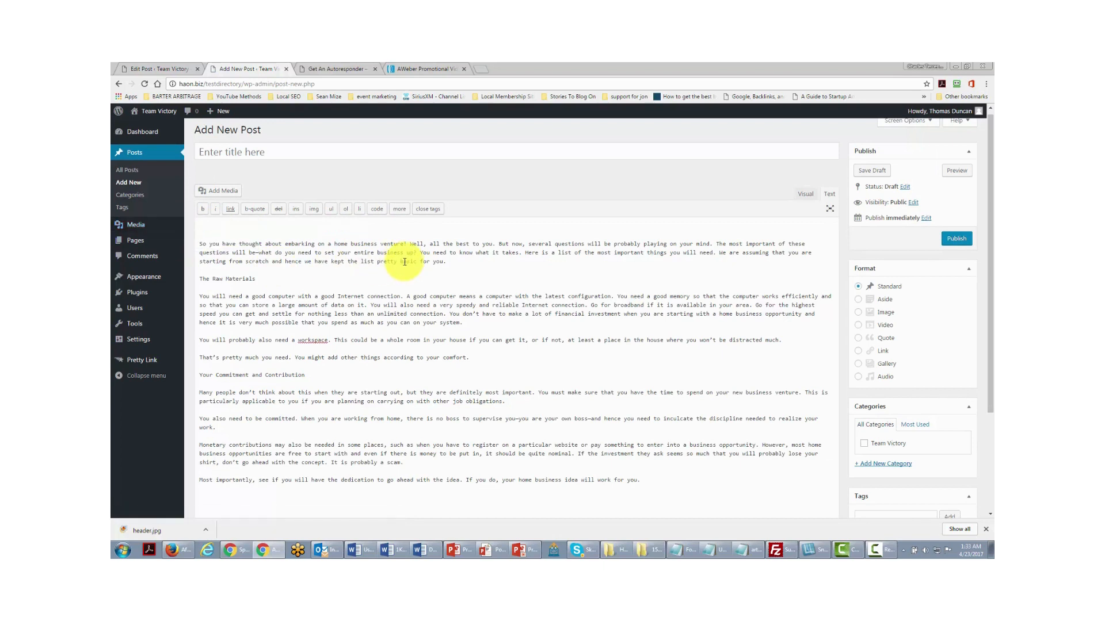
- Paste 'Things You Need to Set Up Your Home Business' as the title without the 'Title:' prefix, and delete the body's leading blank lines
left_click(204, 152)
key("ctrl+v")
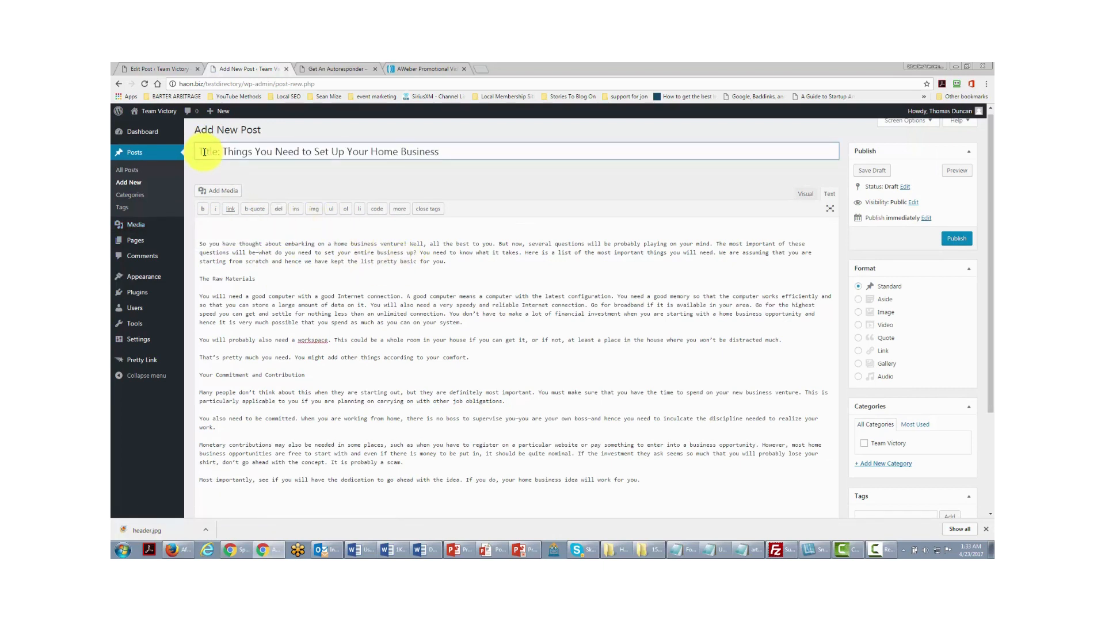
left_click(224, 152)
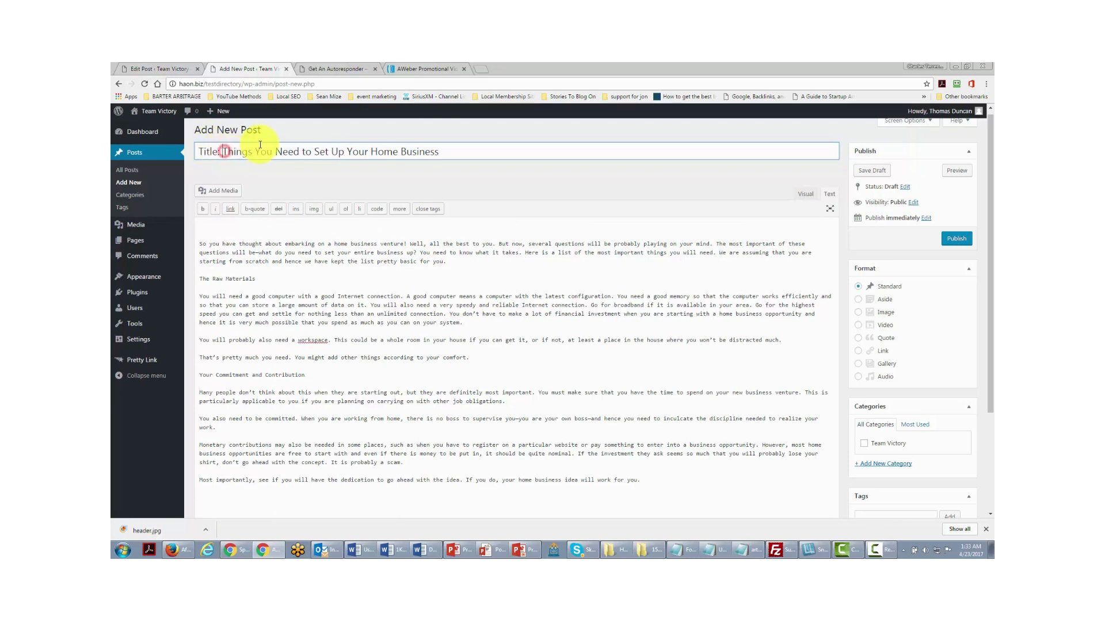
key("BackSpace")
key("BackSpace")
key("BackSpace")
key("BackSpace")
key("BackSpace")
key("BackSpace")
key("BackSpace")
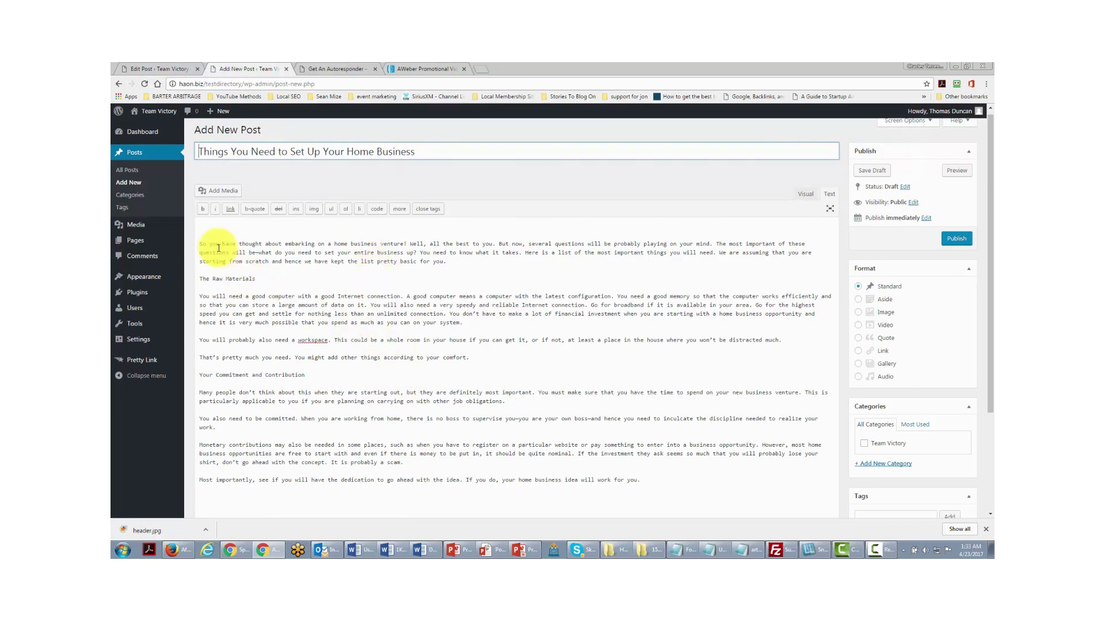
left_click(202, 225)
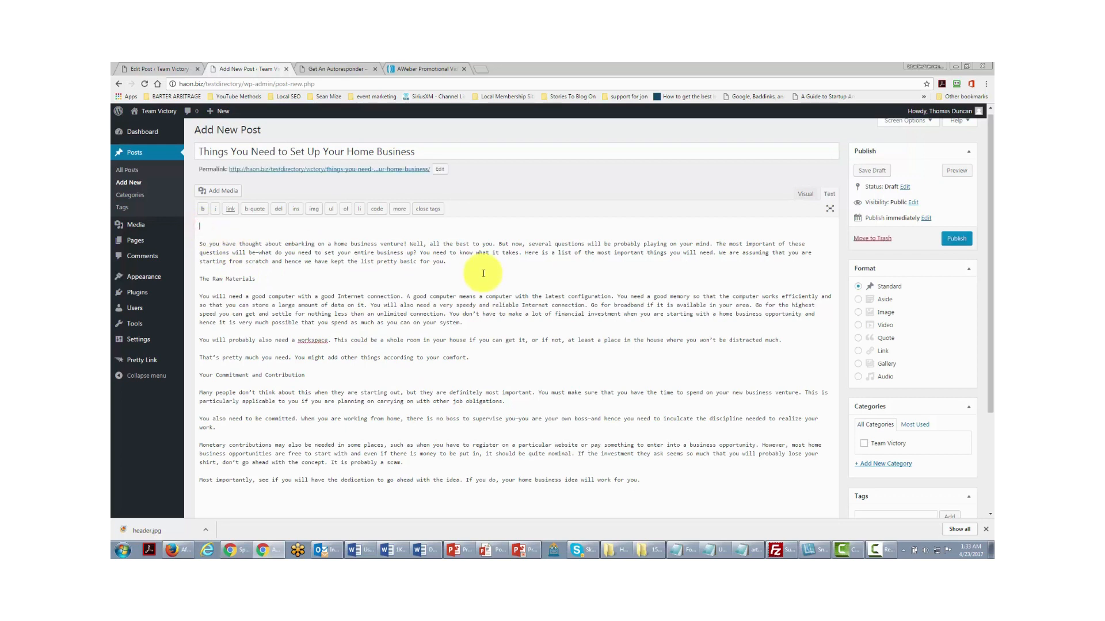
key("Delete")
key("Delete")
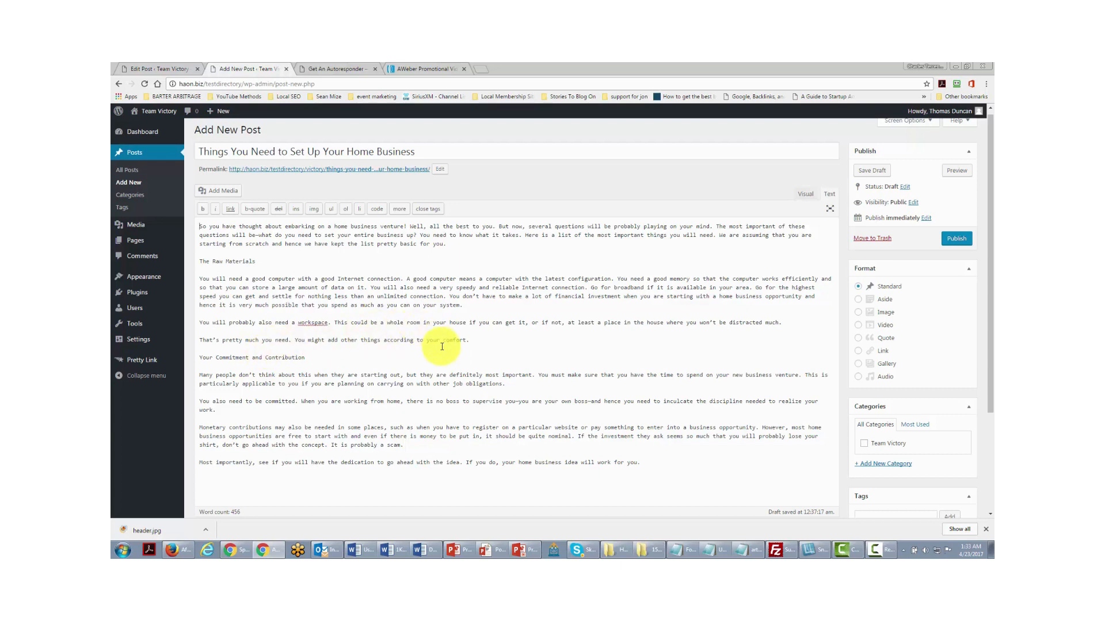
- Switch the post editor to the Visual view
left_click(806, 195)
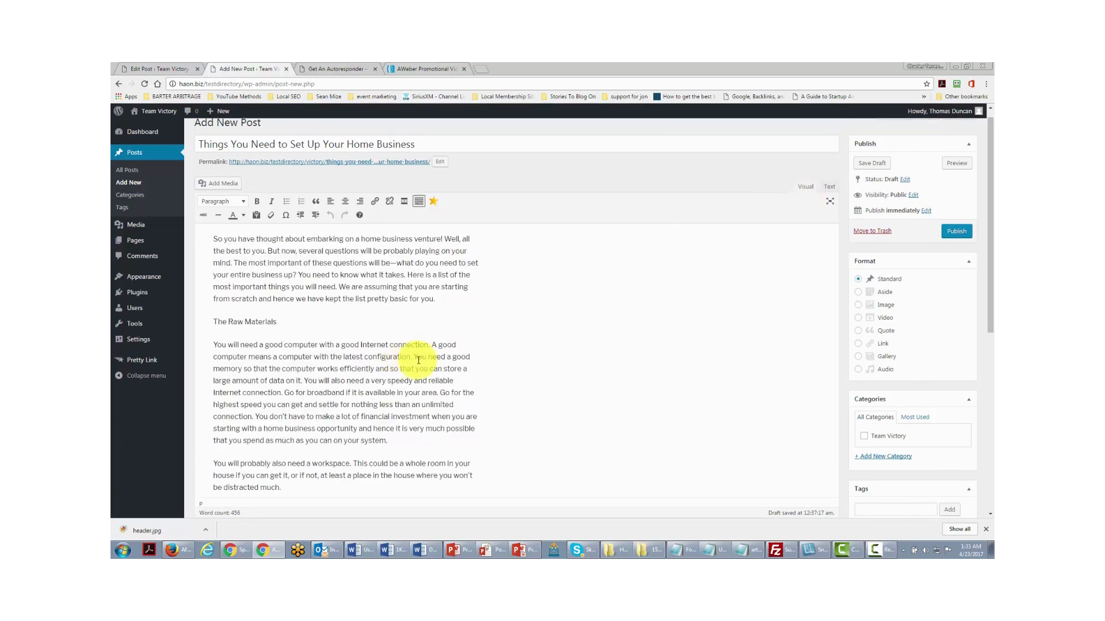
scroll(425, 352, "up", 1)
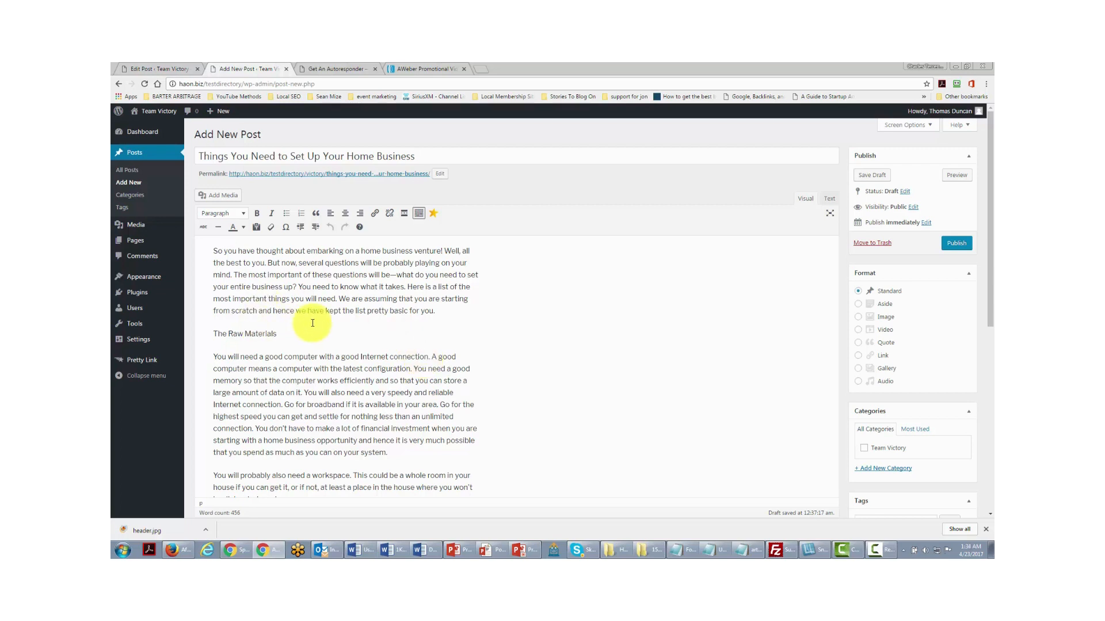
scroll(268, 342, "down", 1)
scroll(260, 288, "up", 1)
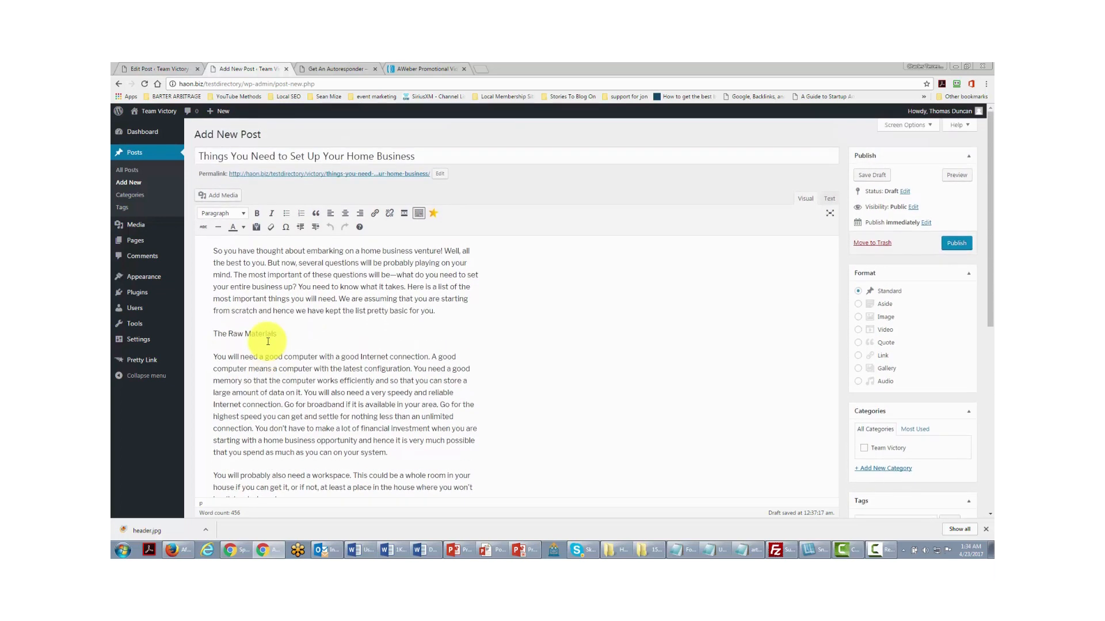
- Format 'The Raw Materials' as Heading 4, then select the 'Your Commitment and Contribution' heading
left_click_drag(210, 334, 275, 334)
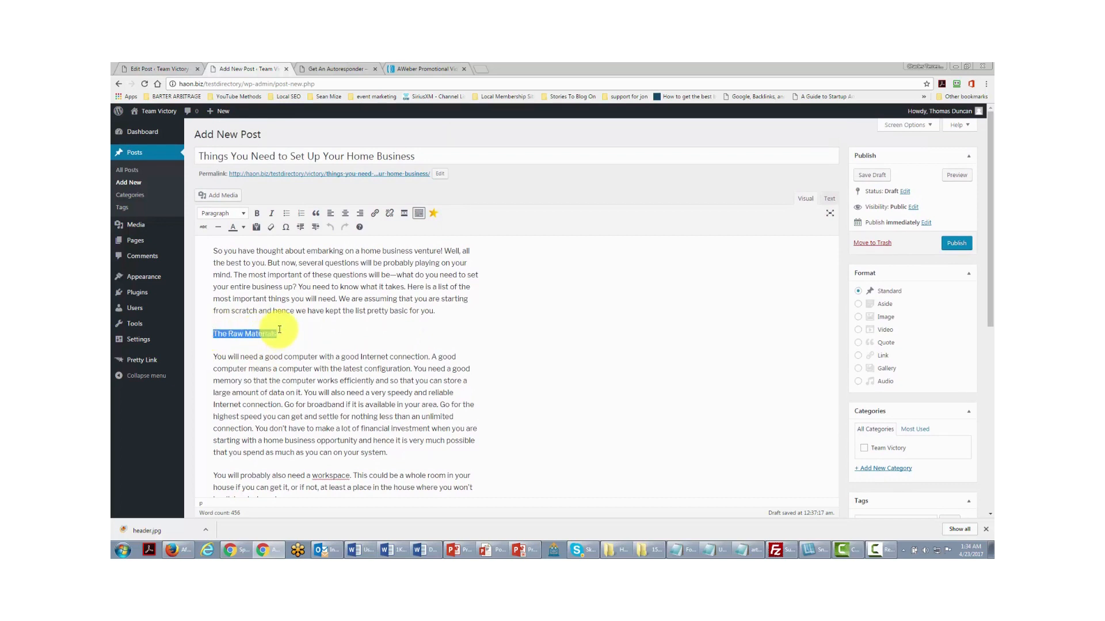
left_click(244, 216)
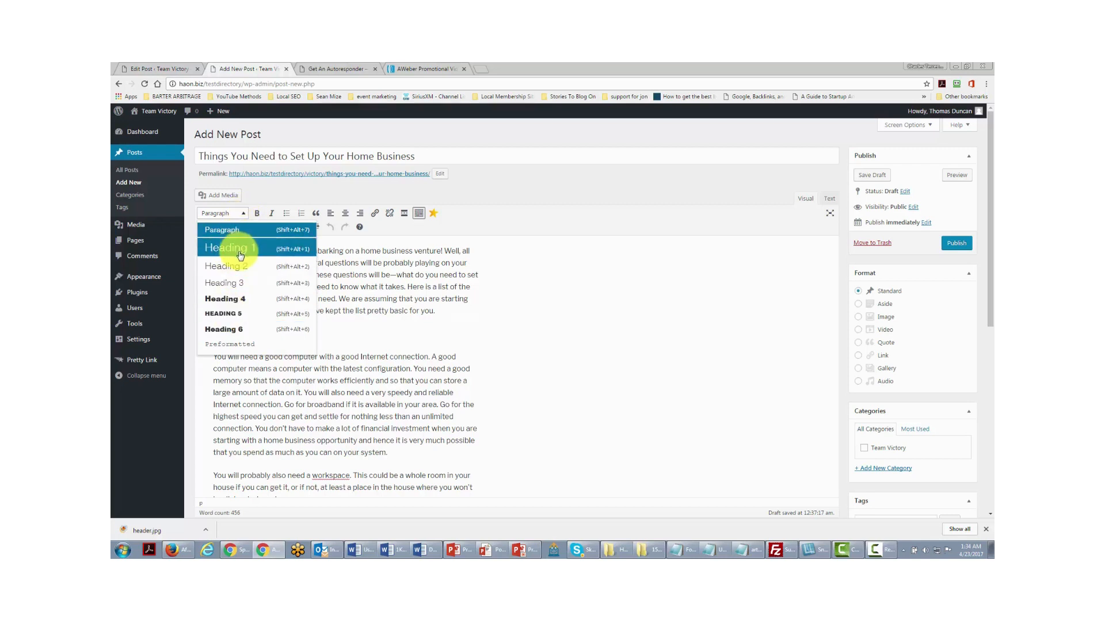
left_click(227, 297)
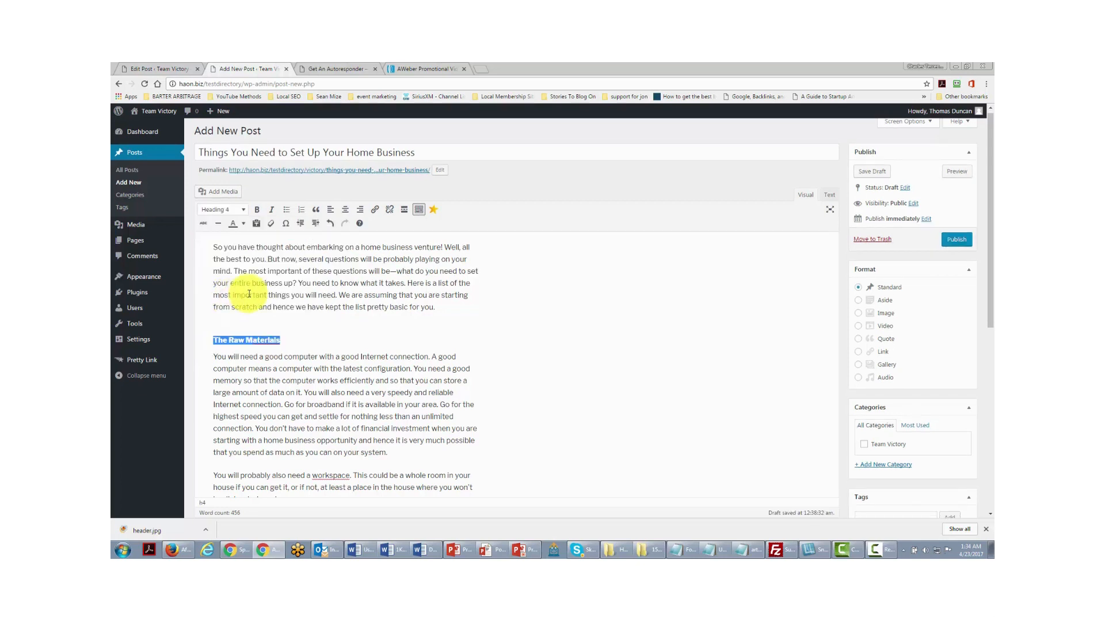
scroll(236, 295, "down", 5)
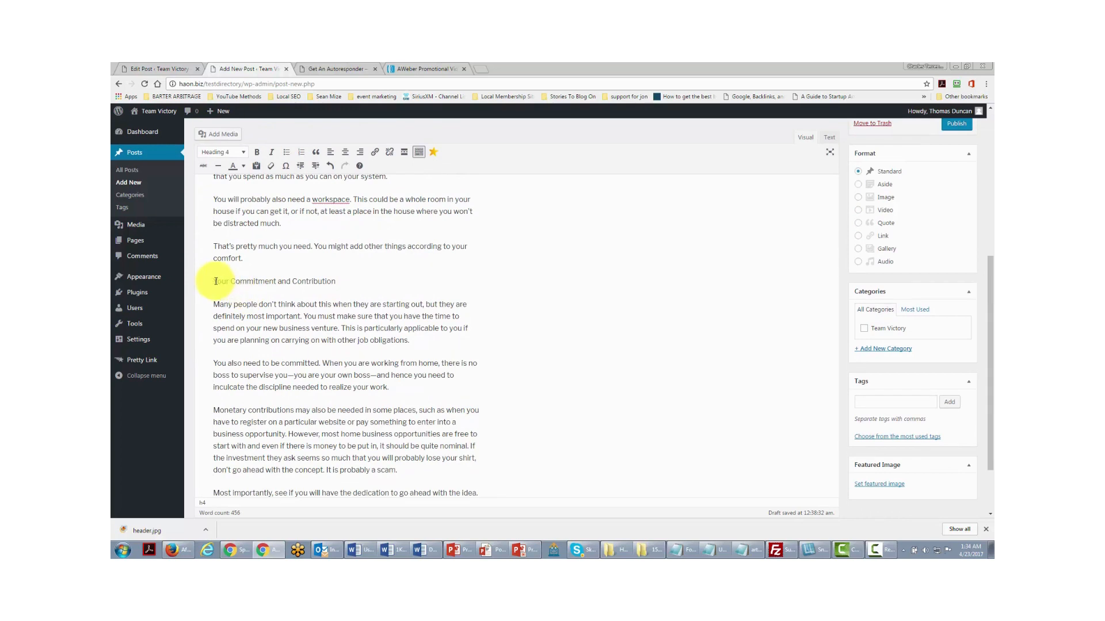
left_click_drag(212, 281, 352, 284)
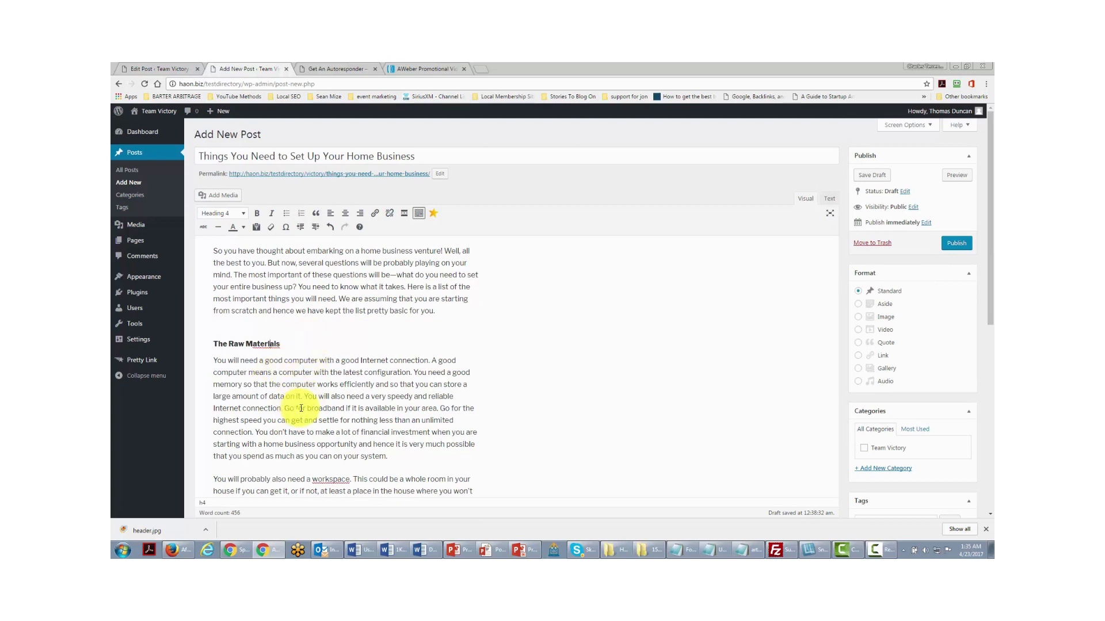
left_click_drag(284, 409, 344, 408)
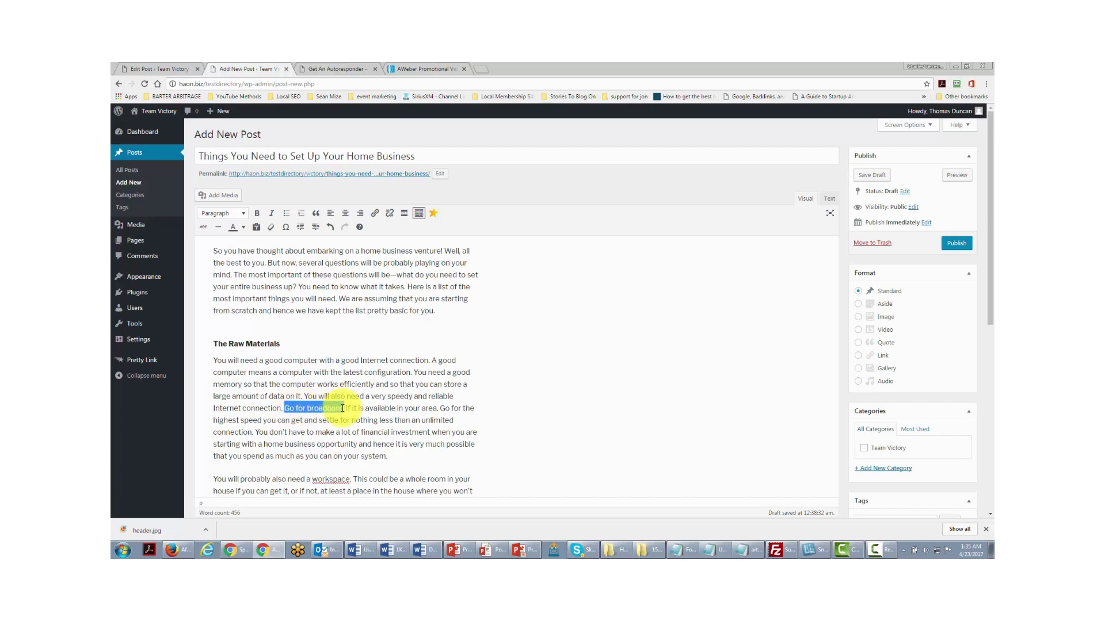
left_click(376, 214)
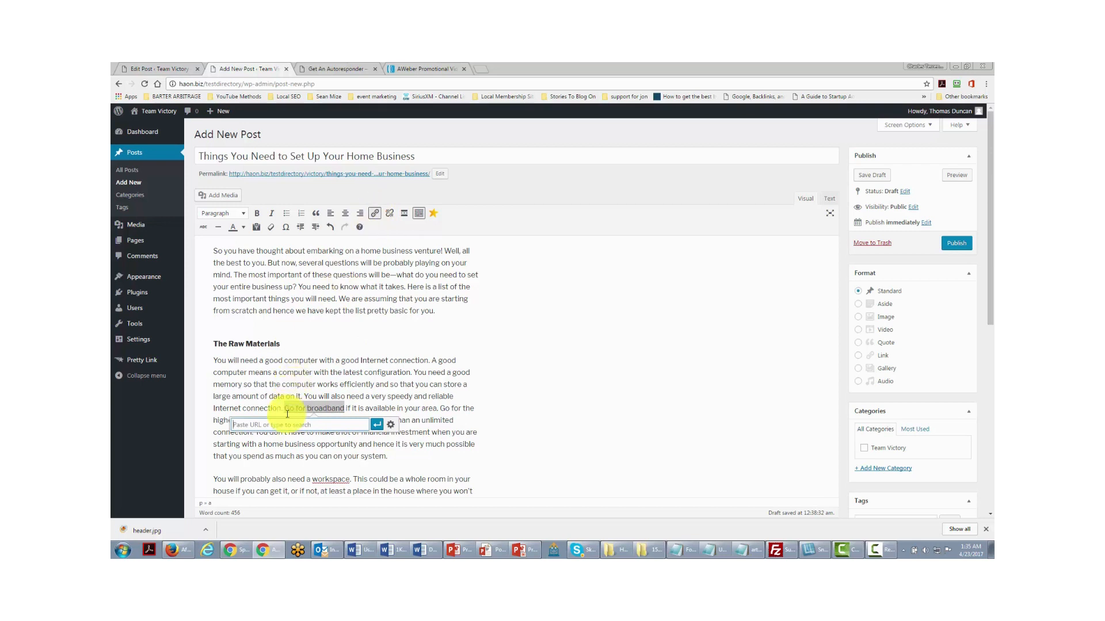
type("http://google.com")
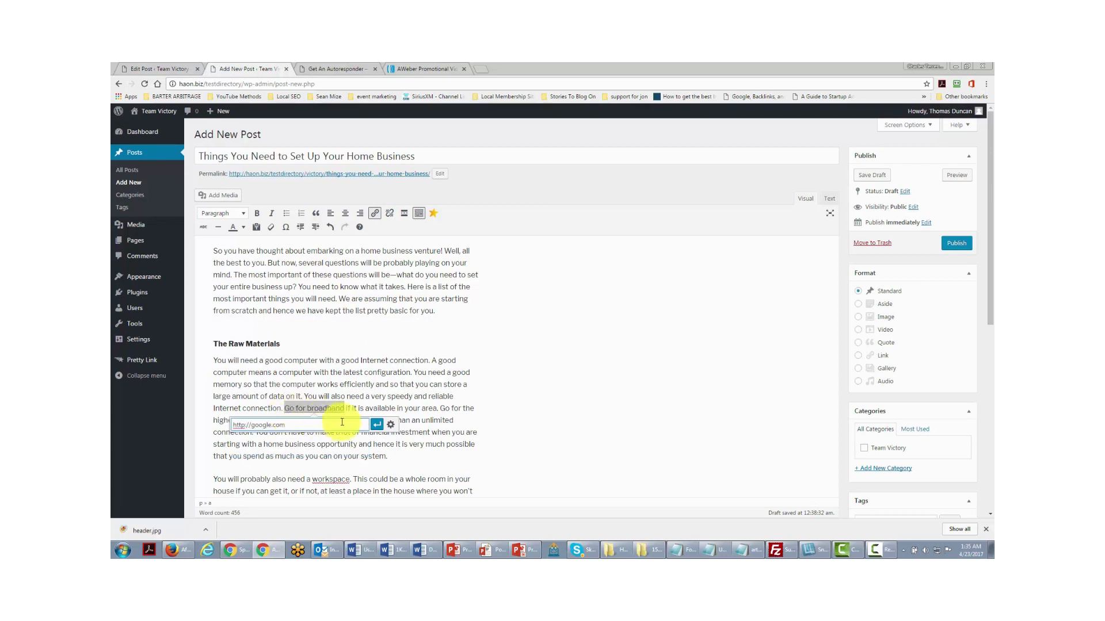
left_click(376, 424)
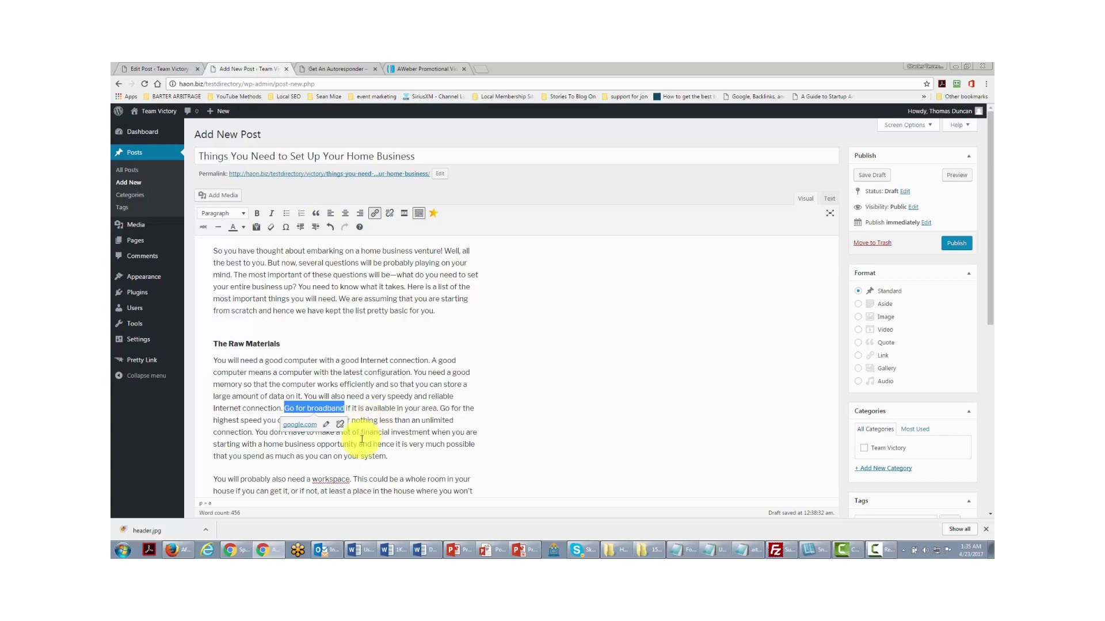
left_click(365, 439)
scroll(364, 439, "down", 8)
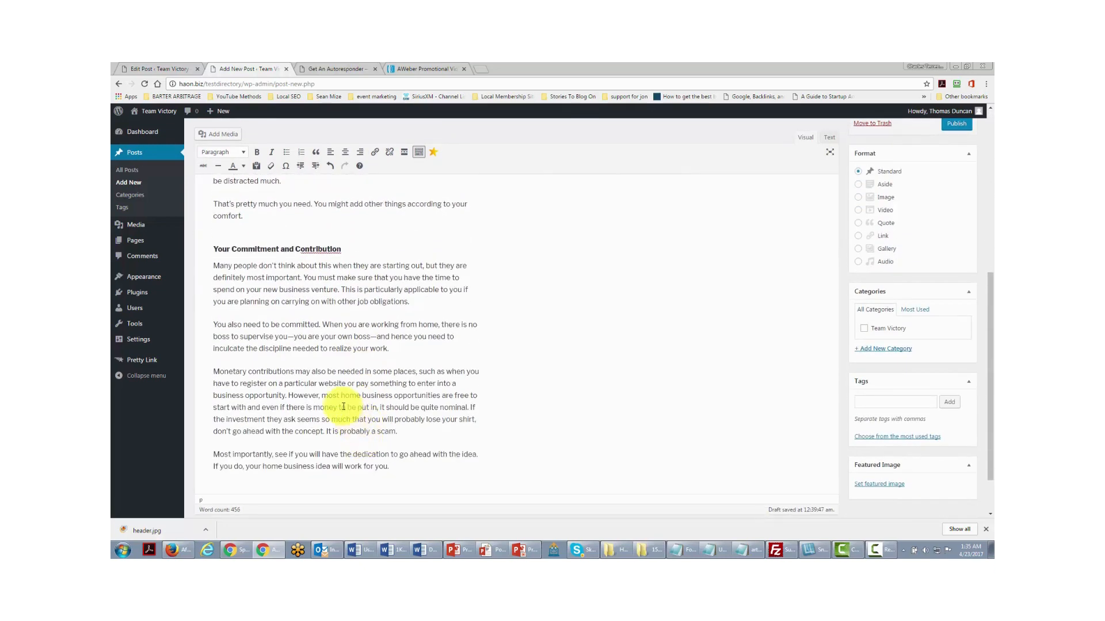
left_click_drag(322, 396, 392, 394)
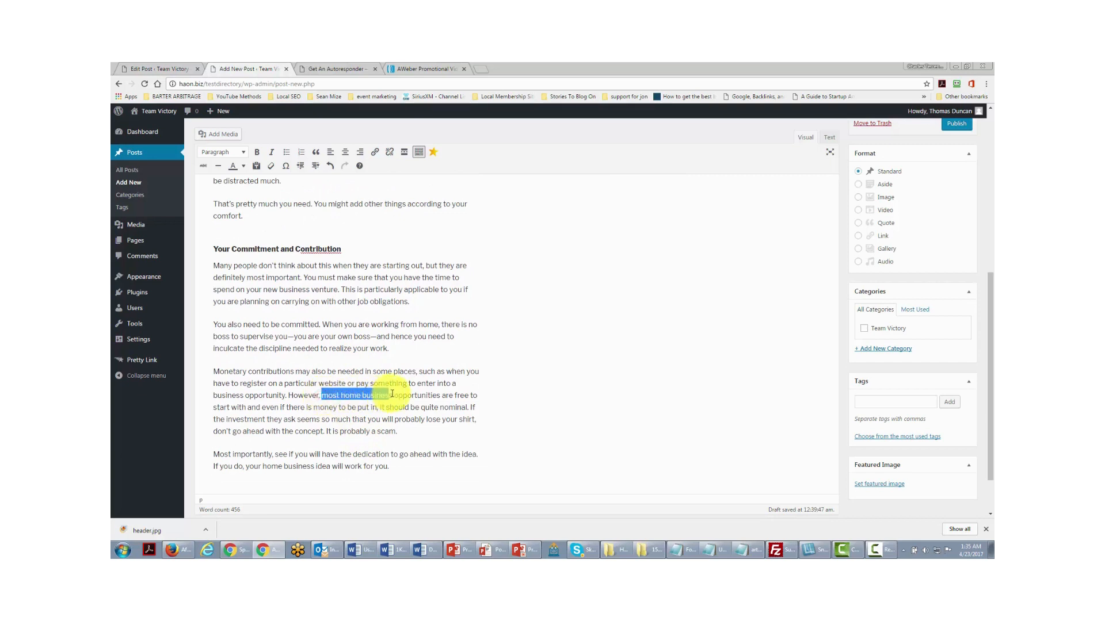
left_click(374, 152)
type("h")
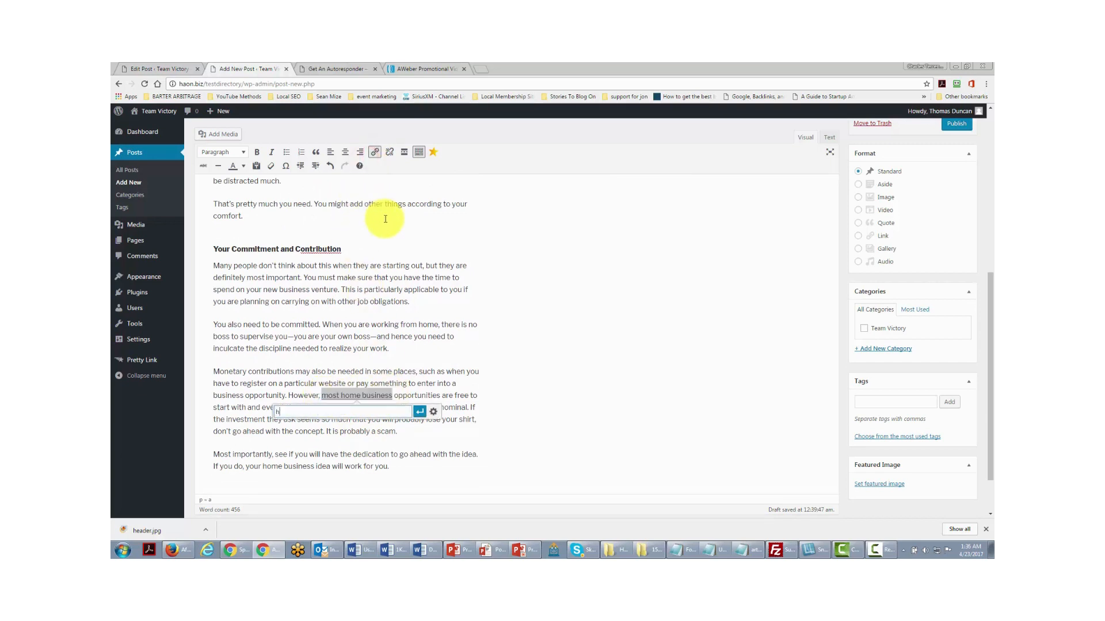
type("ttp://g")
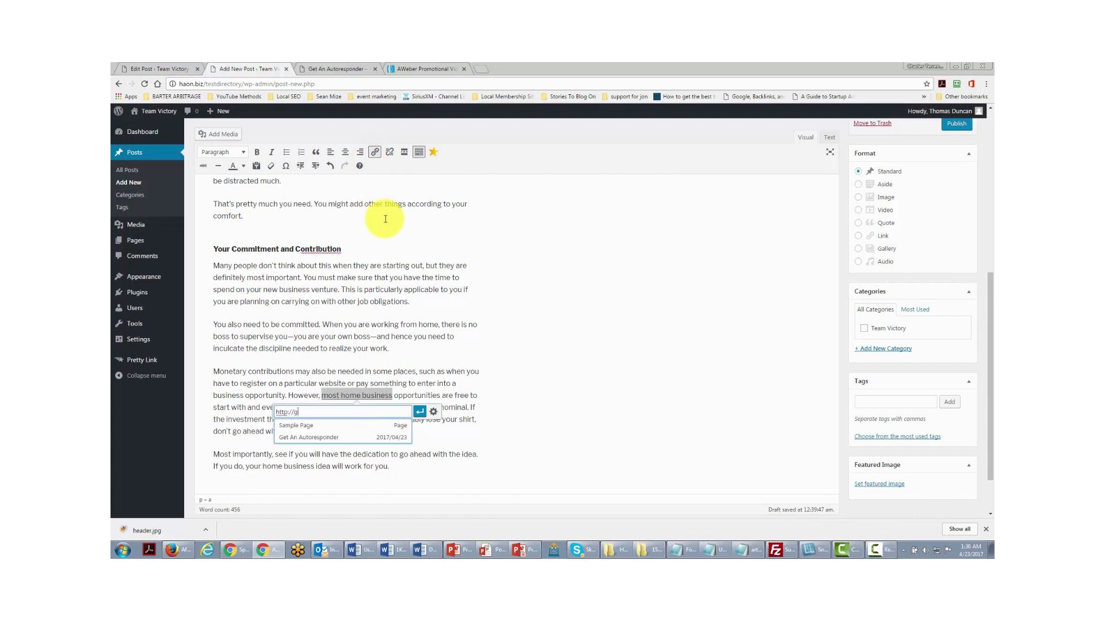
type("o")
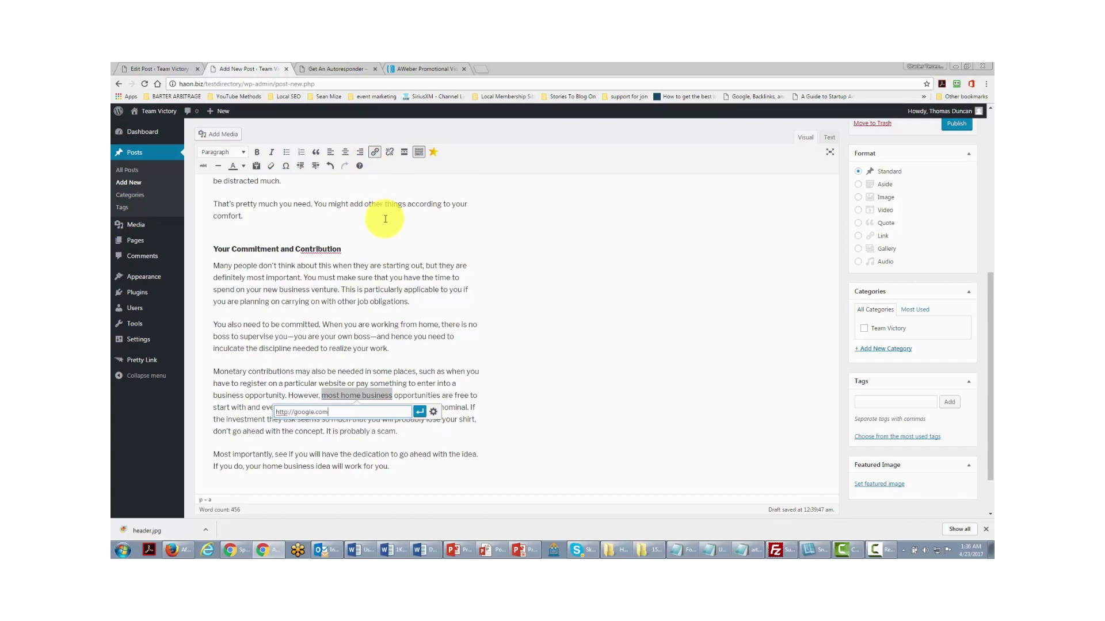
type("ogle.com")
left_click(420, 412)
left_click(412, 424)
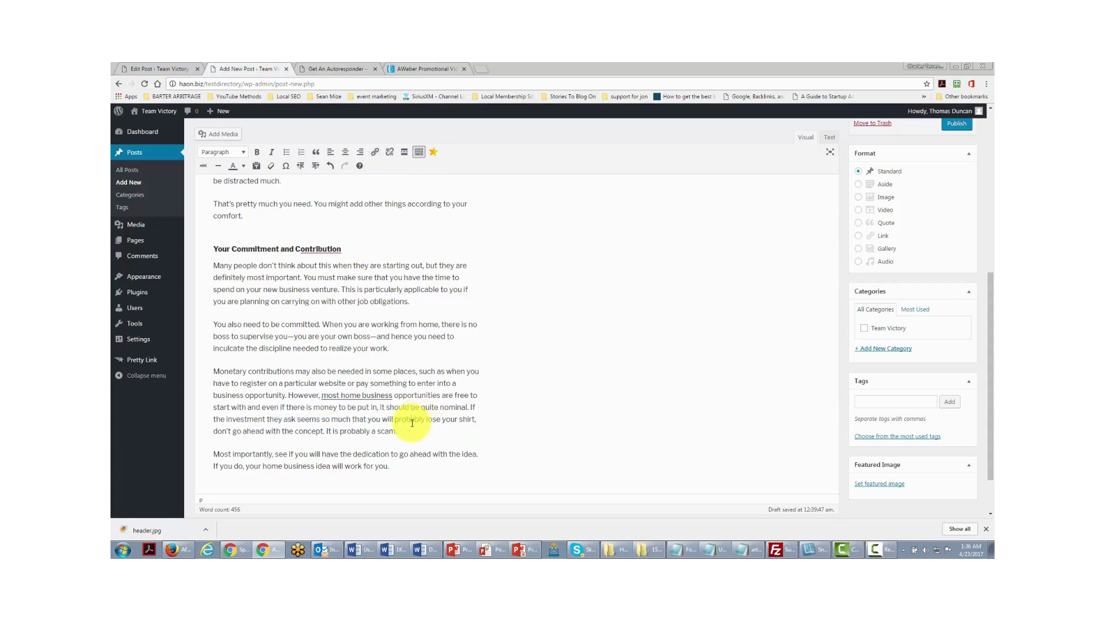
scroll(412, 423, "up", 2)
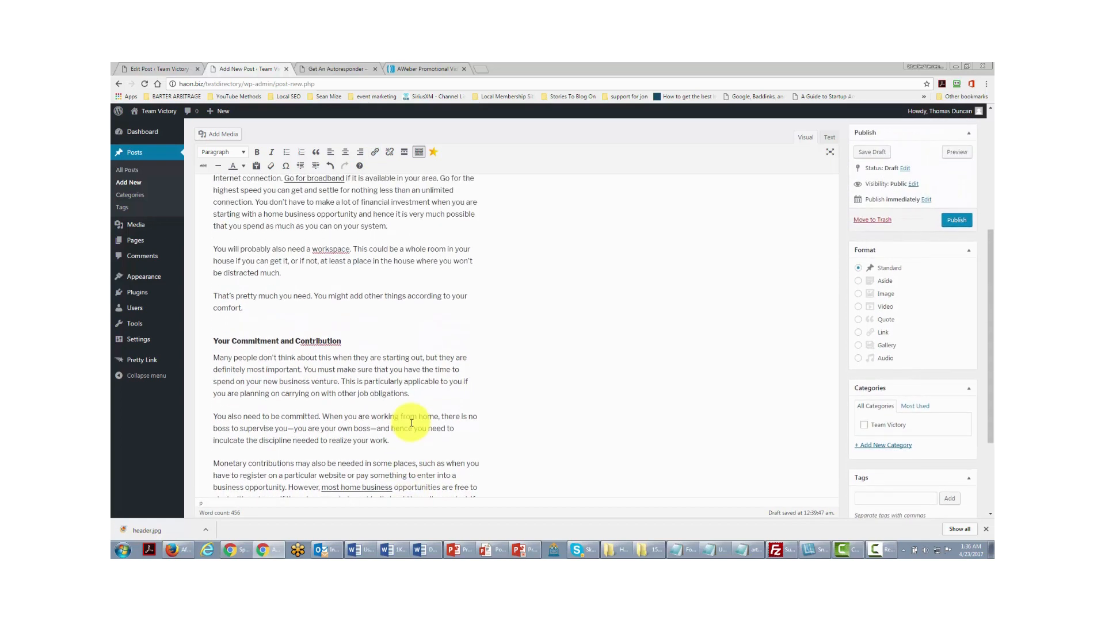
scroll(411, 423, "up", 3)
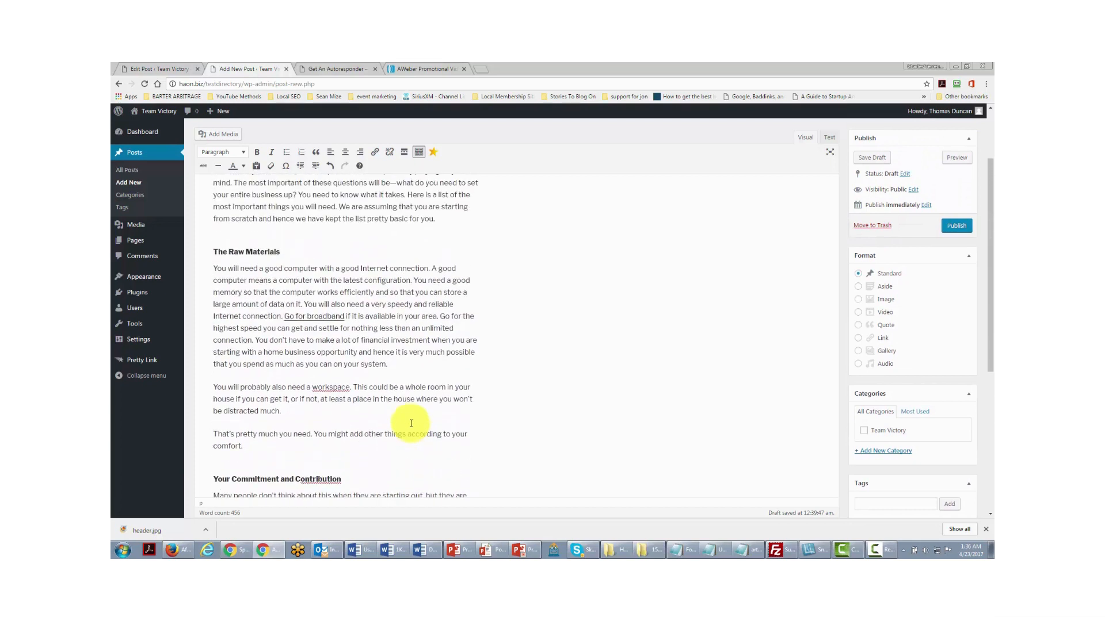
- Upload the SEO word-cloud image through Add Media and insert it at the start of The Raw Materials paragraph
scroll(411, 424, "up", 1)
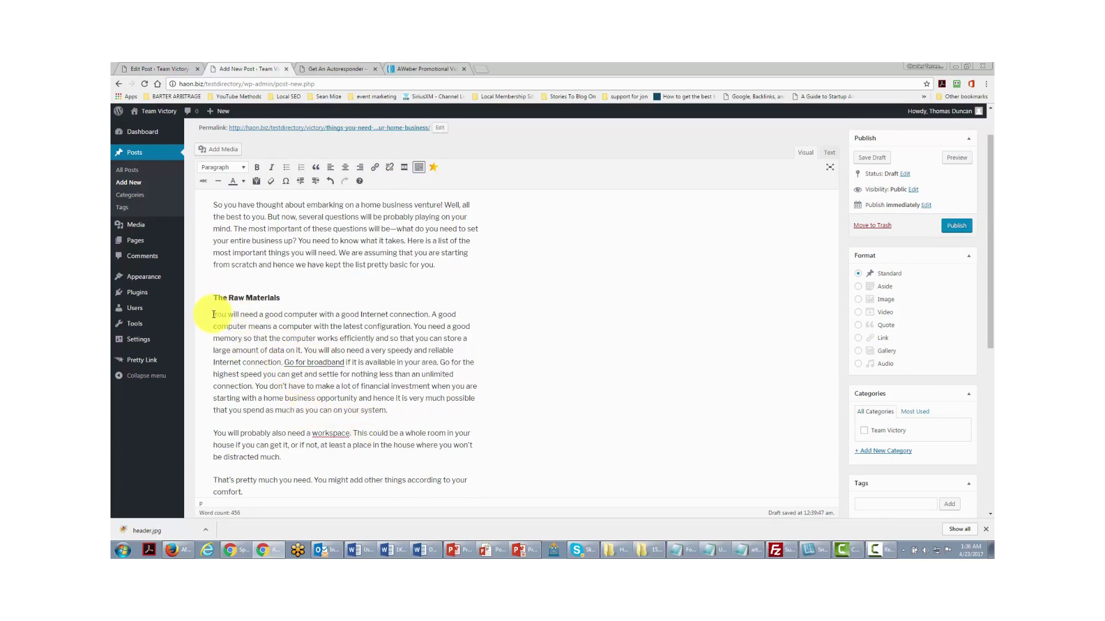
left_click(293, 361)
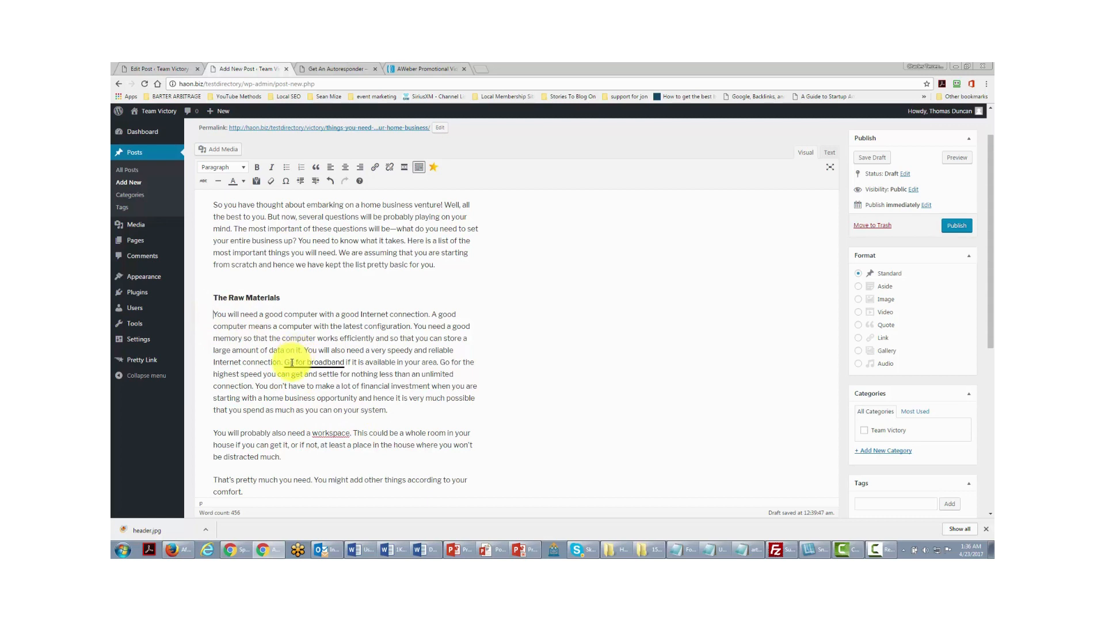
left_click(223, 152)
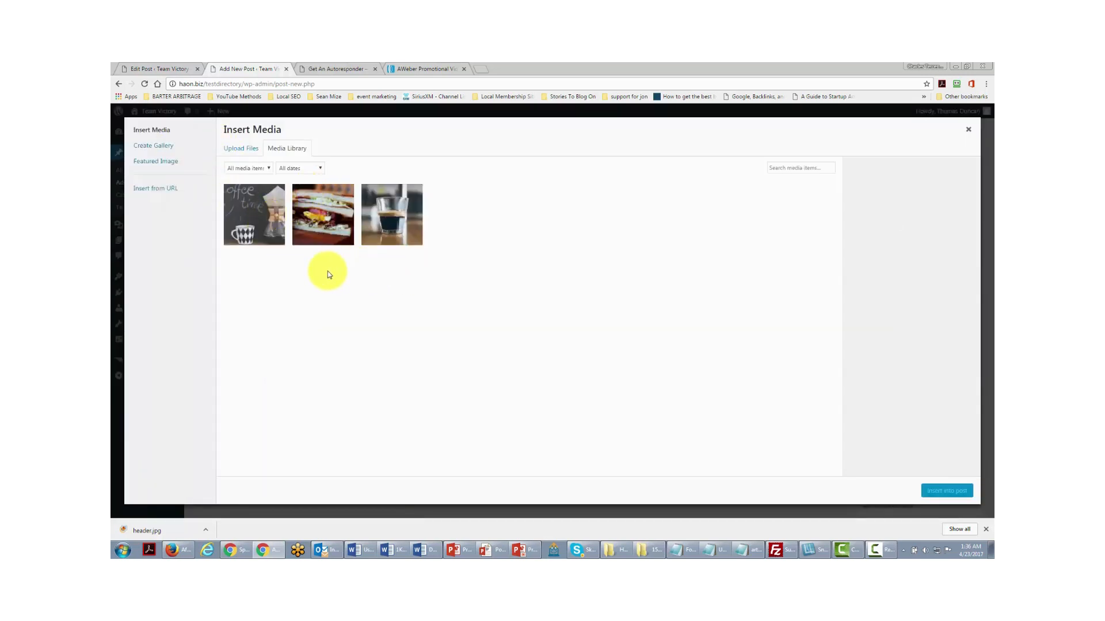
left_click(242, 151)
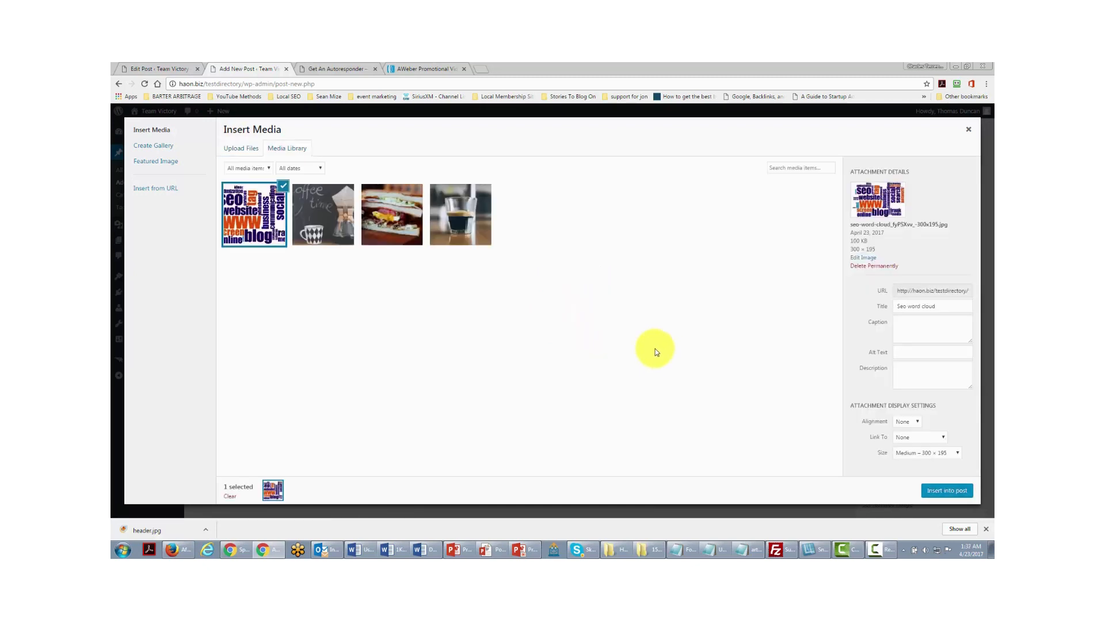
left_click(938, 493)
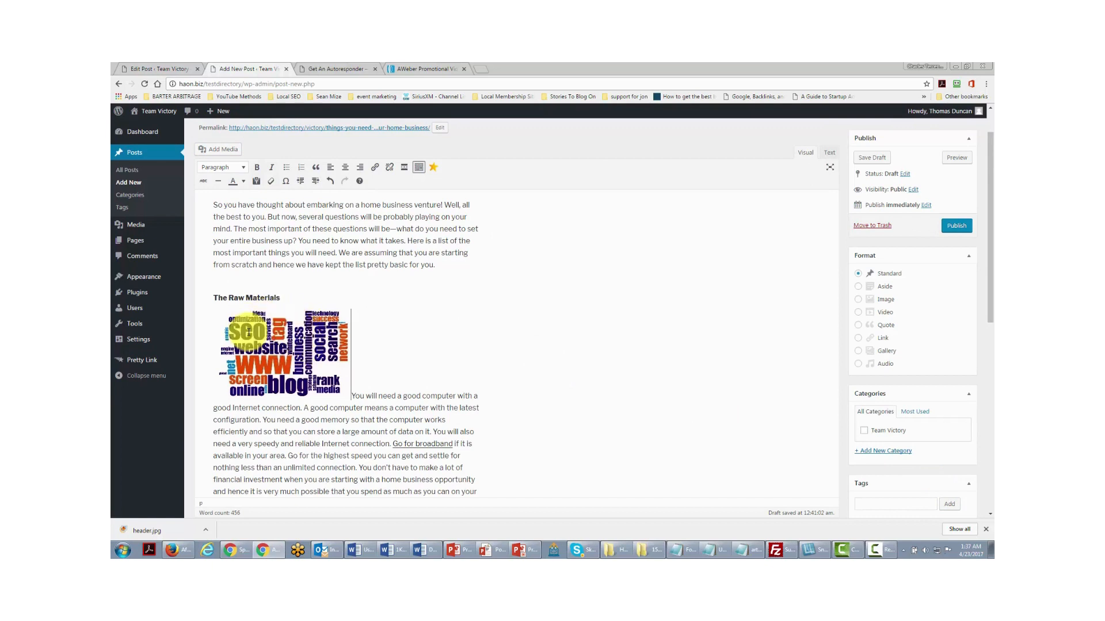
- Set the word-cloud image's alignment to Left in Image Details and update it
left_click(274, 335)
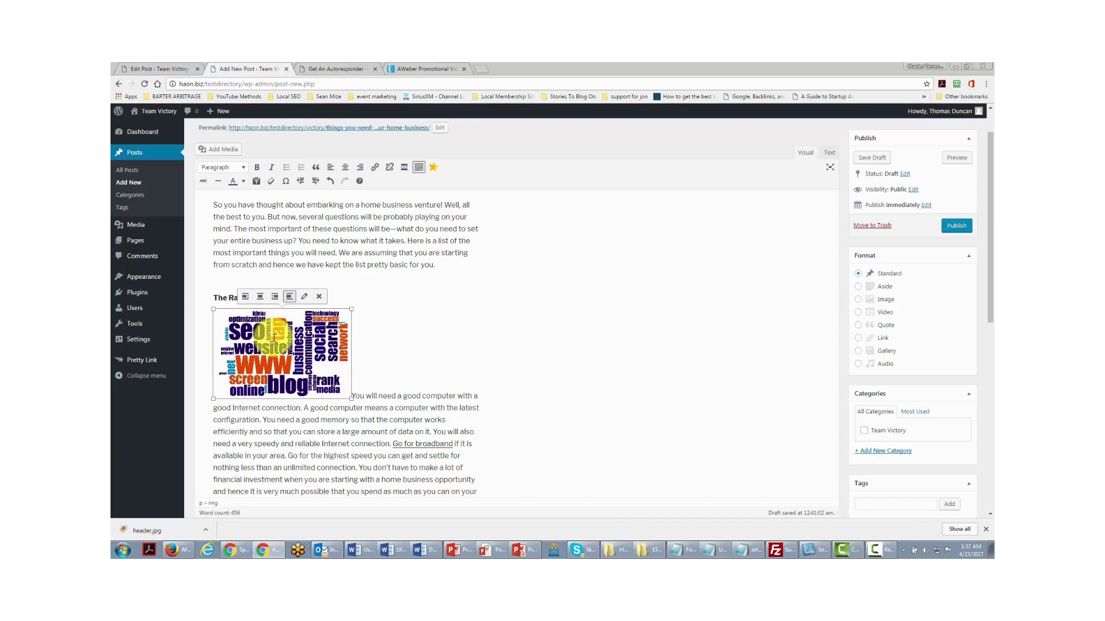
left_click(305, 300)
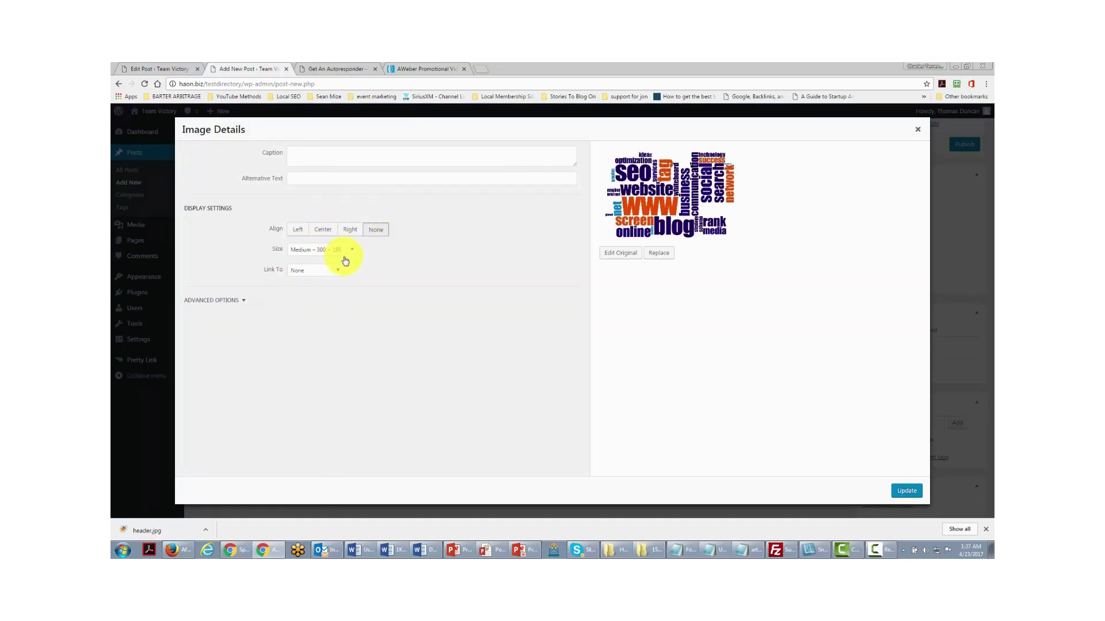
left_click(297, 230)
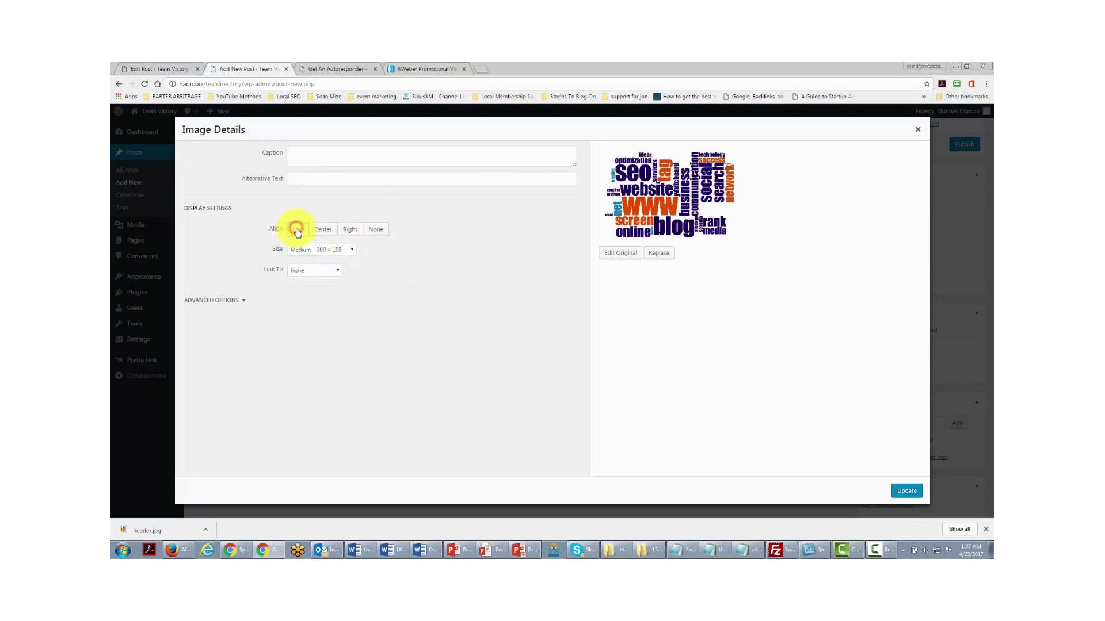
left_click(897, 492)
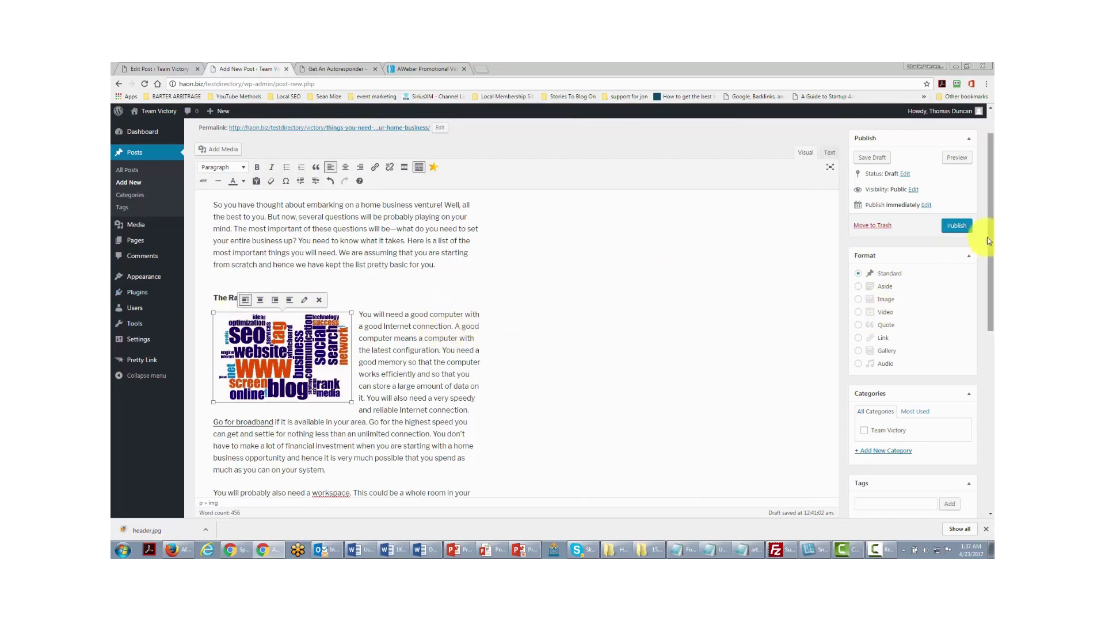
- Publish the post, then view it on the live site and scroll through it
left_click(957, 226)
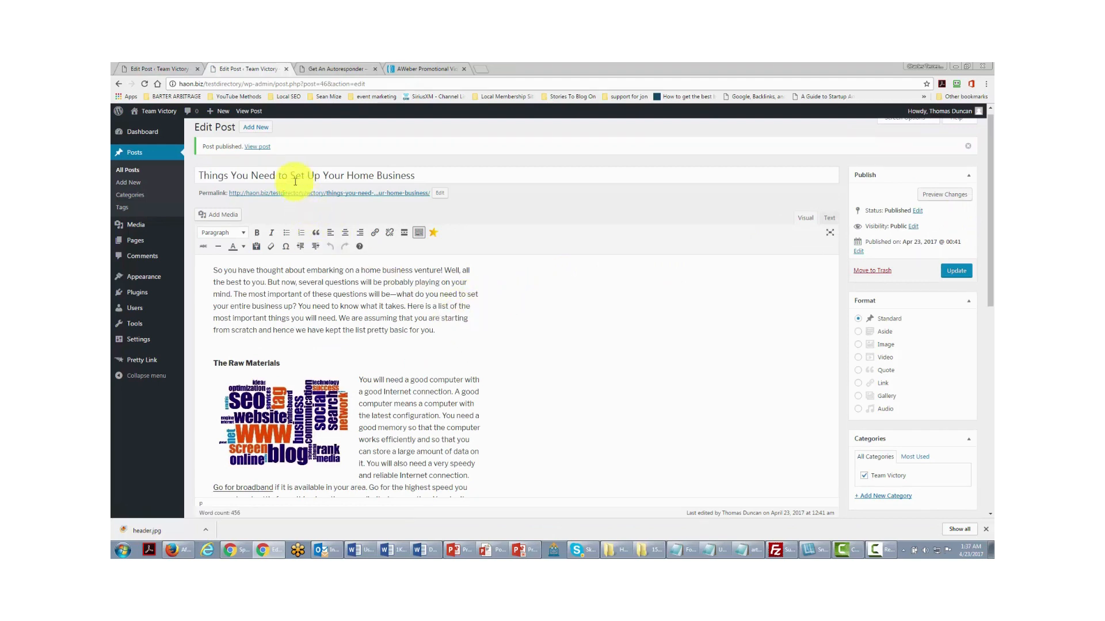
left_click(257, 148)
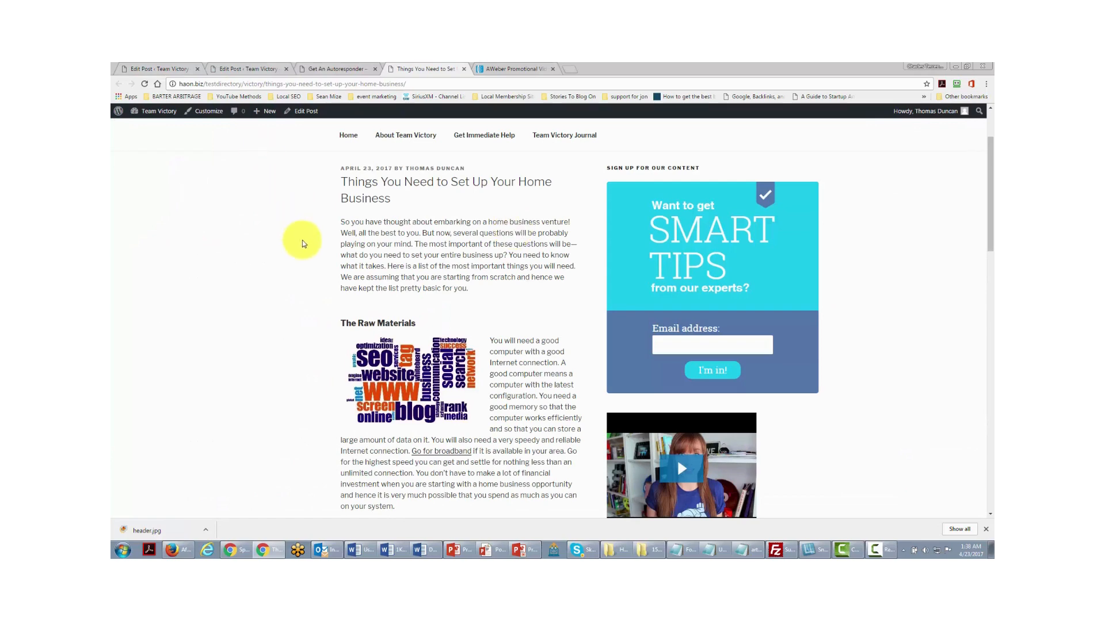
scroll(388, 271, "down", 2)
scroll(389, 271, "down", 5)
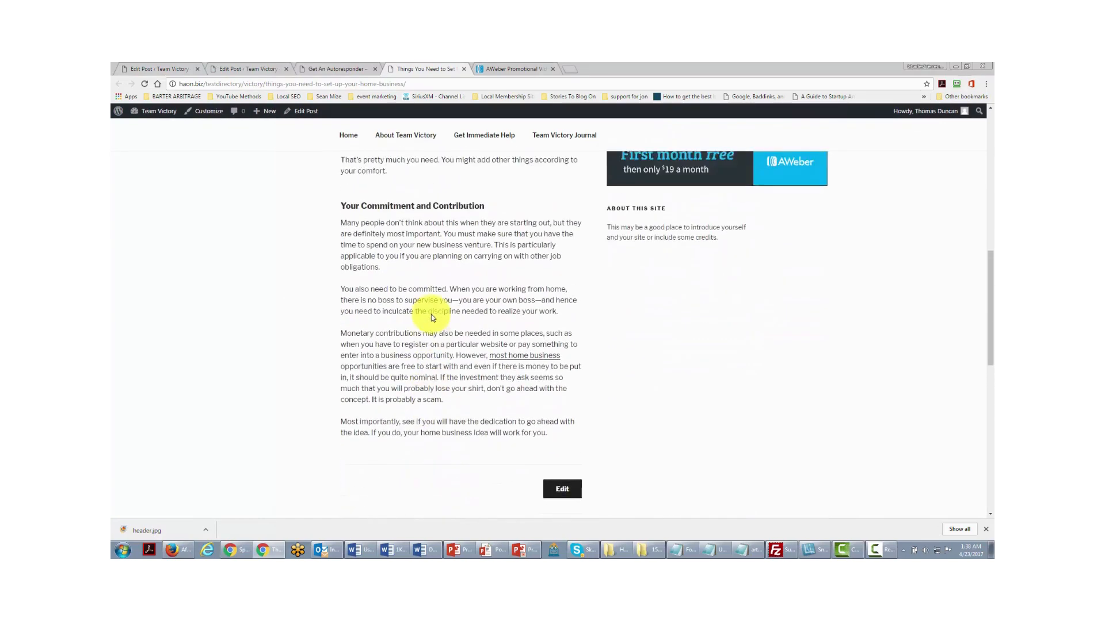
scroll(431, 314, "up", 3)
scroll(433, 314, "up", 5)
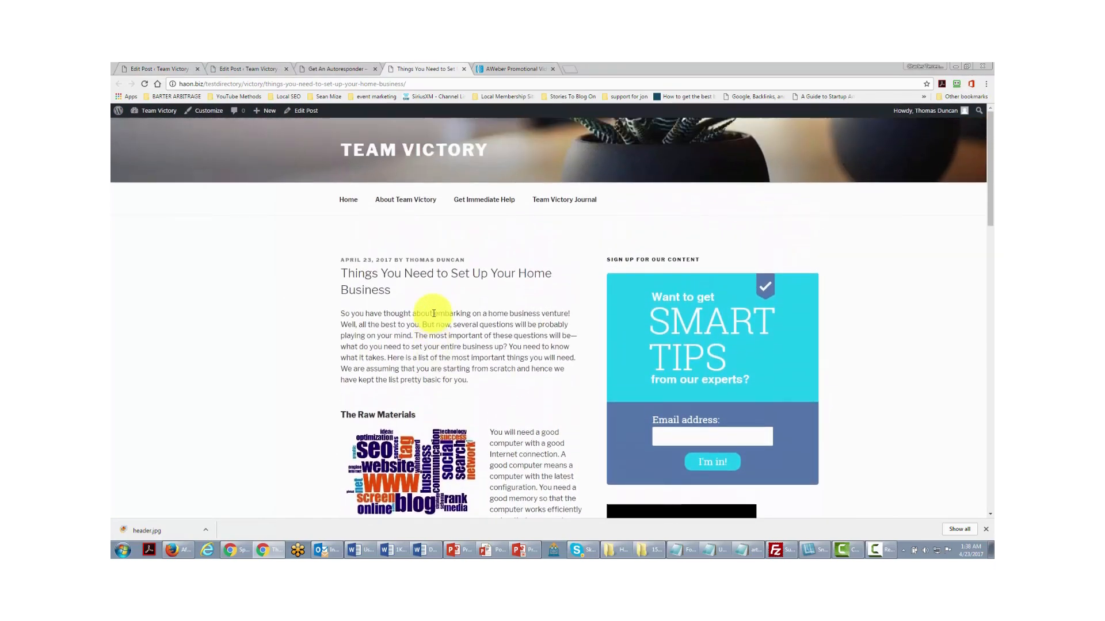
scroll(433, 313, "down", 1)
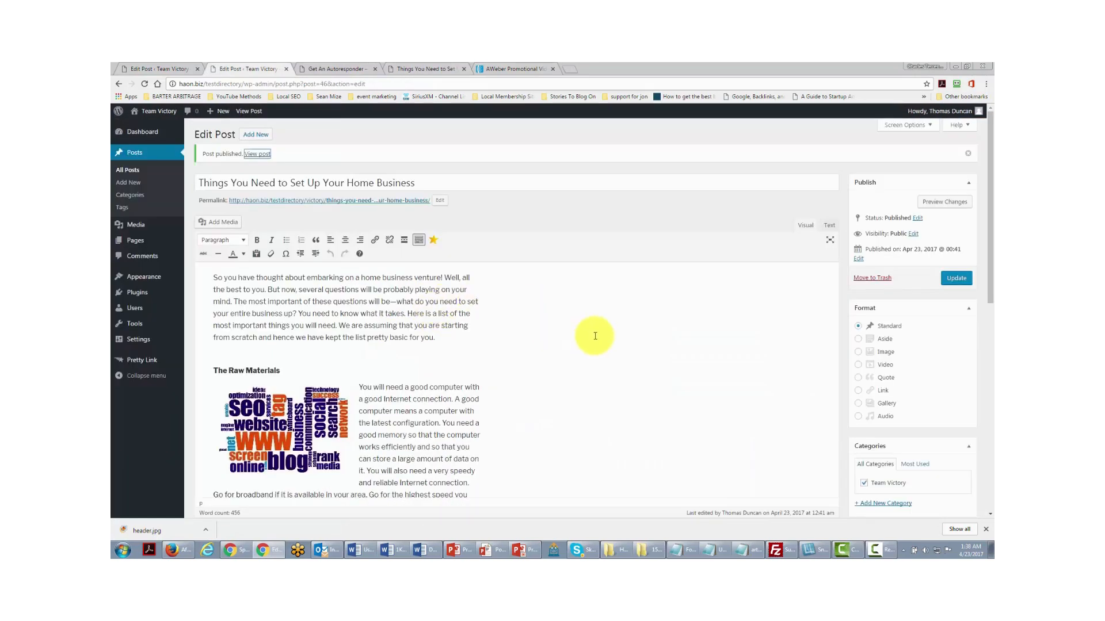
scroll(625, 337, "down", 1)
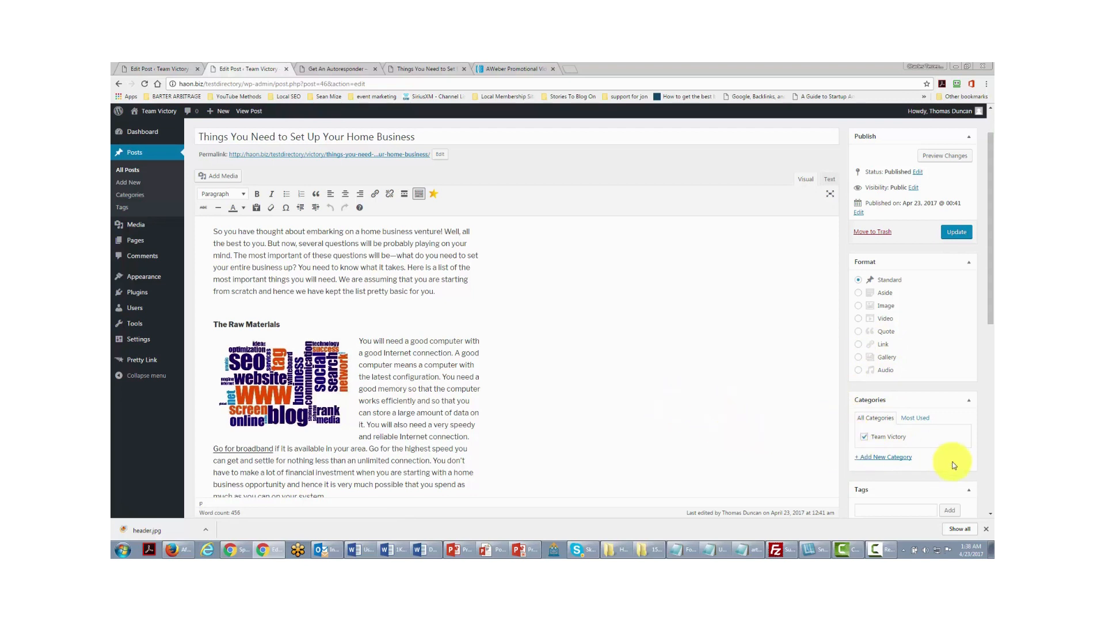
- Add a new 'events' category, untick Team Victory, and update the post
left_click(882, 458)
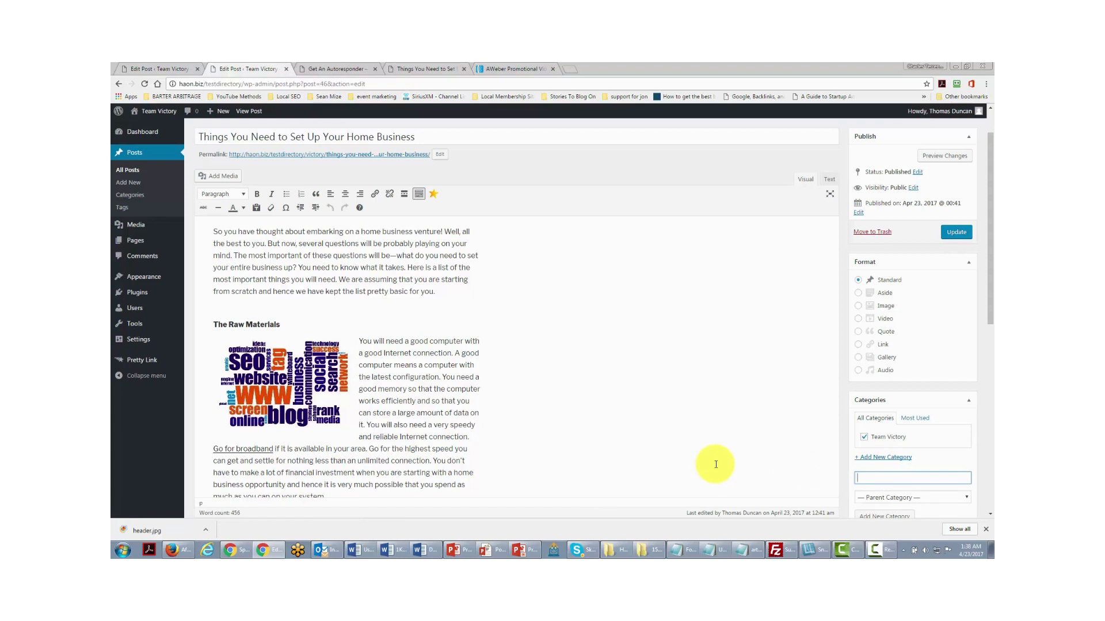
type("events")
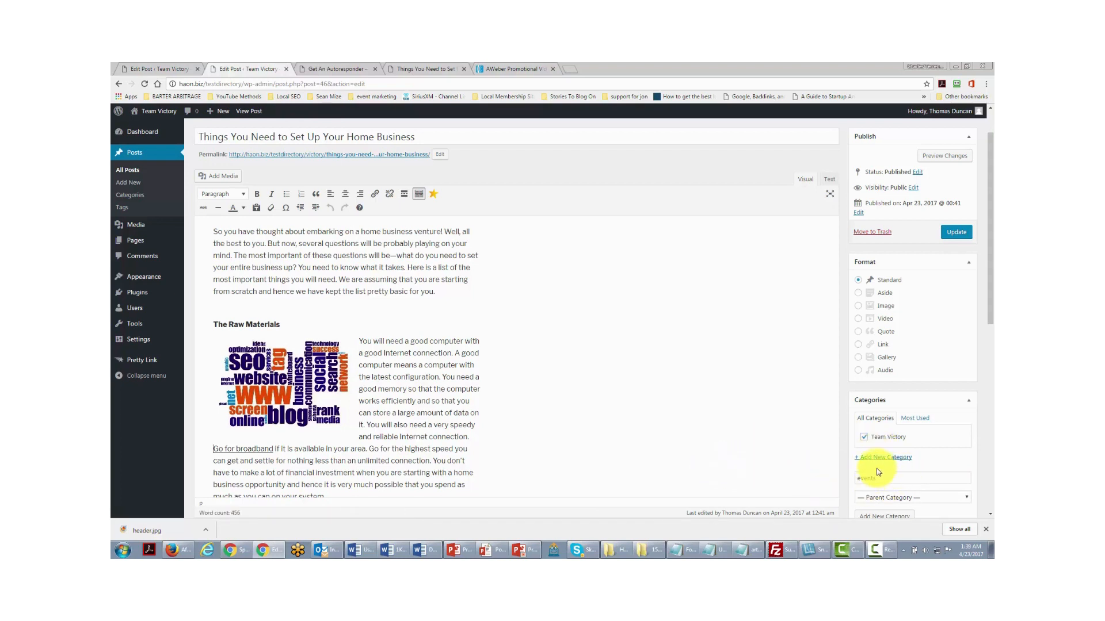
scroll(878, 484, "down", 1)
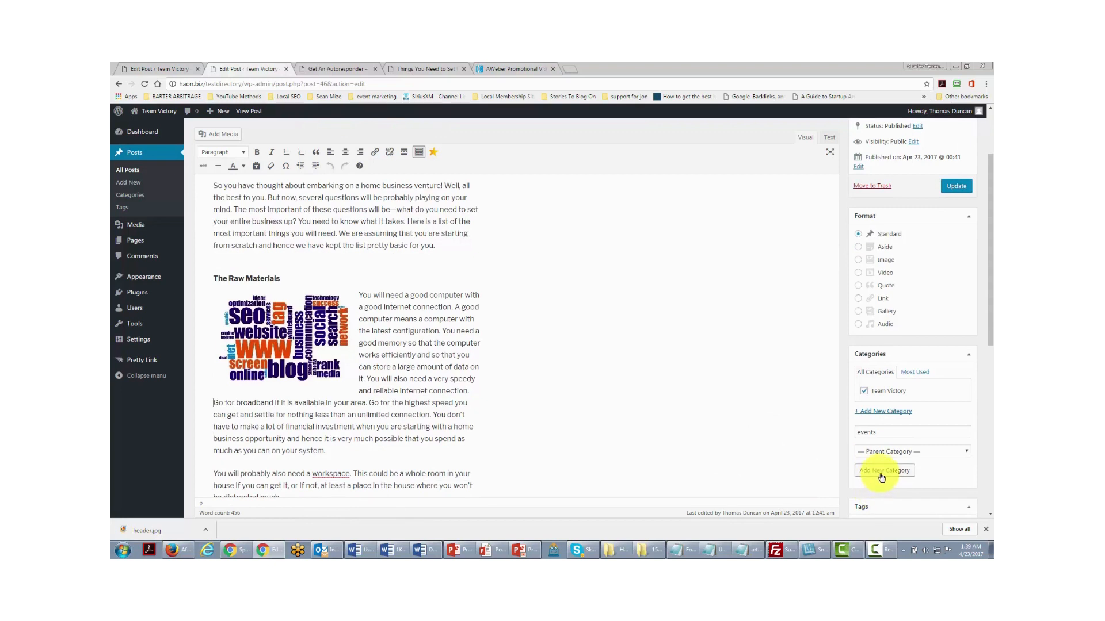
left_click(881, 476)
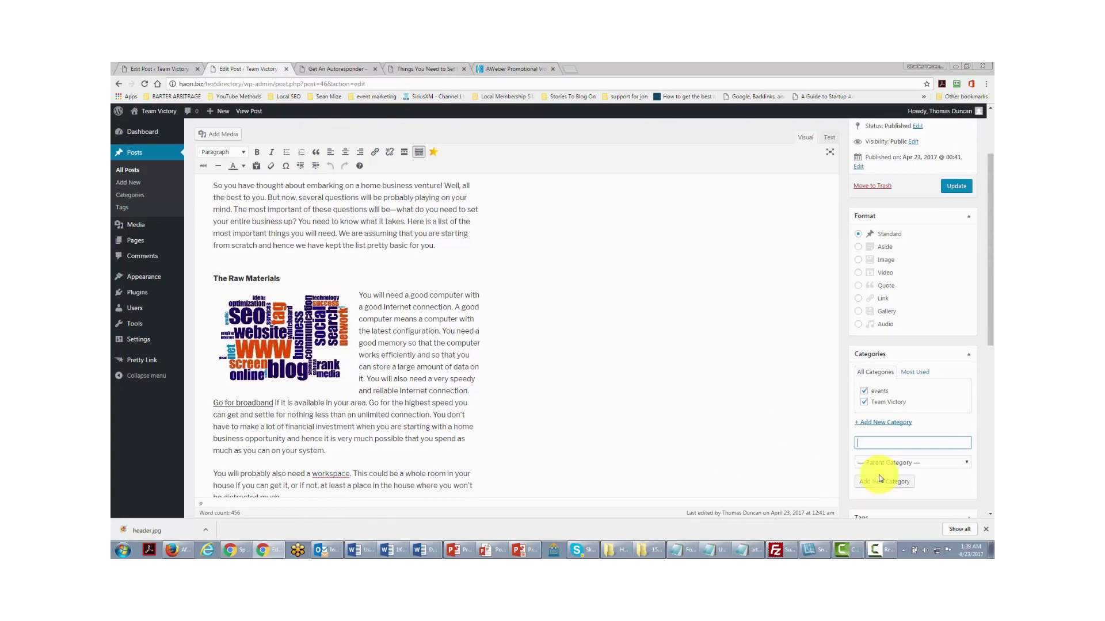
left_click(864, 403)
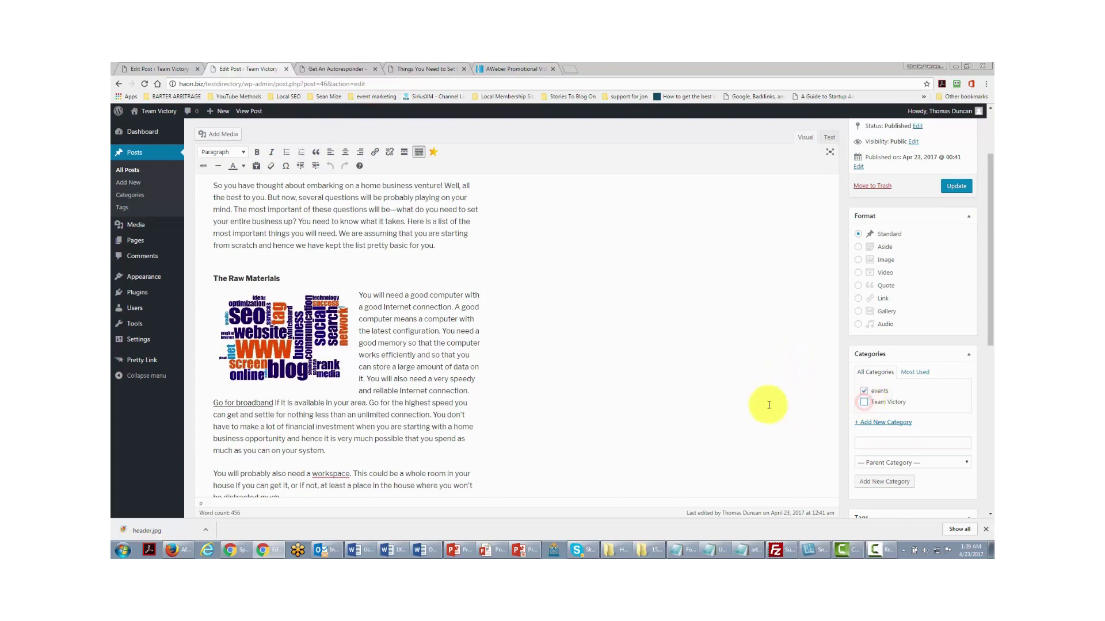
left_click(949, 186)
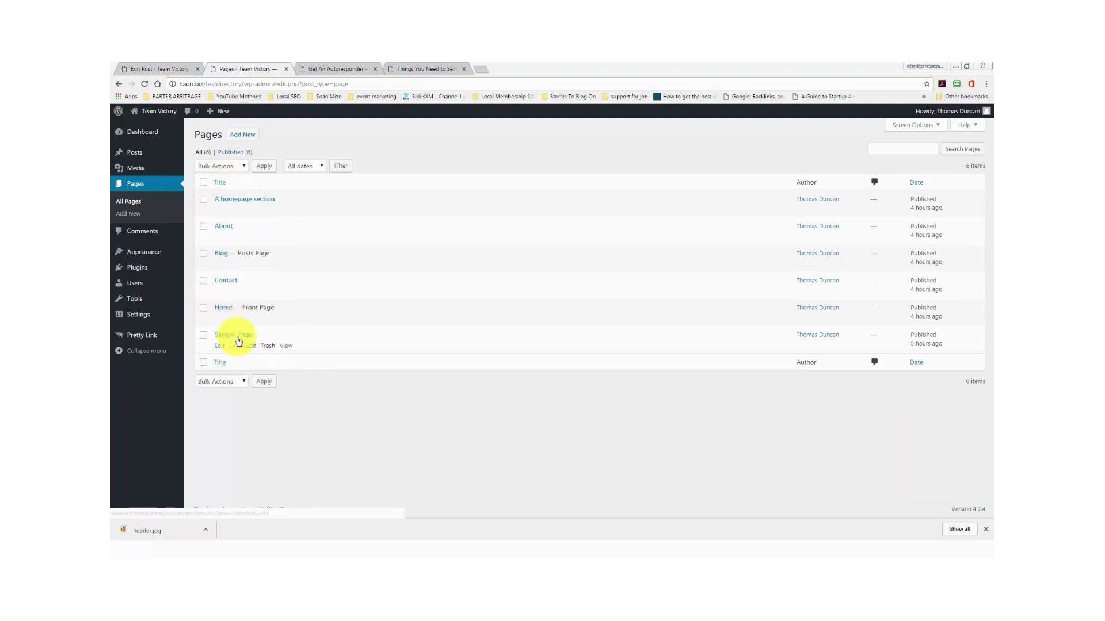
- Add a new page from the Pages list and title it 'New Content'
left_click(239, 140)
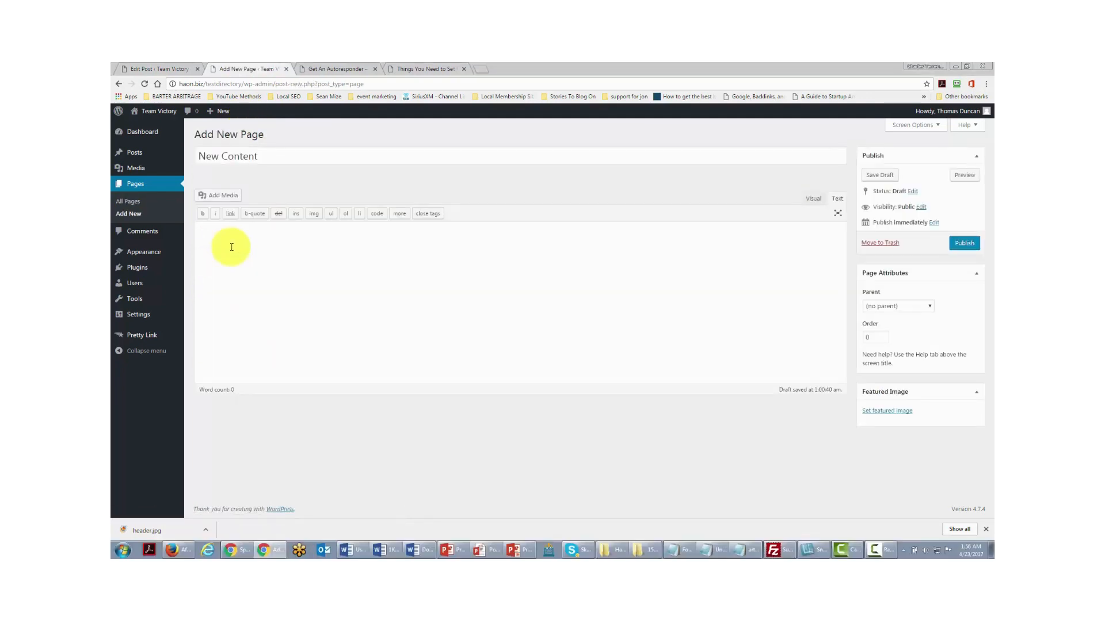
- Paste the home-business article into the page body and delete its title line
left_click(231, 247)
key("ctrl+v")
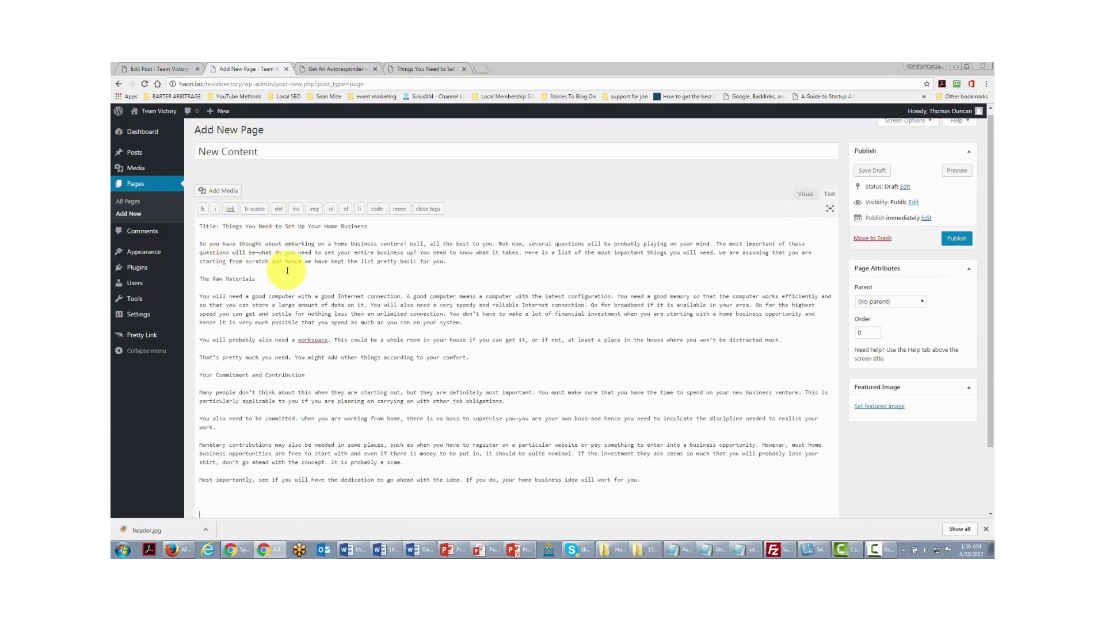
scroll(287, 270, "up", 1)
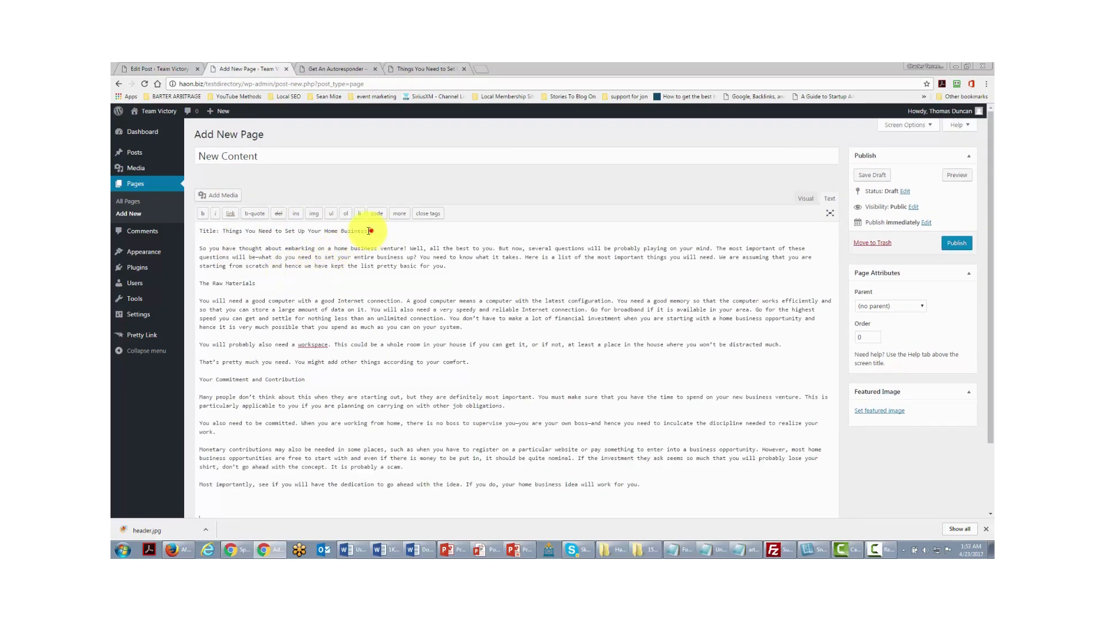
left_click_drag(369, 230, 191, 232)
key("Delete")
key("Delete")
key("Delete")
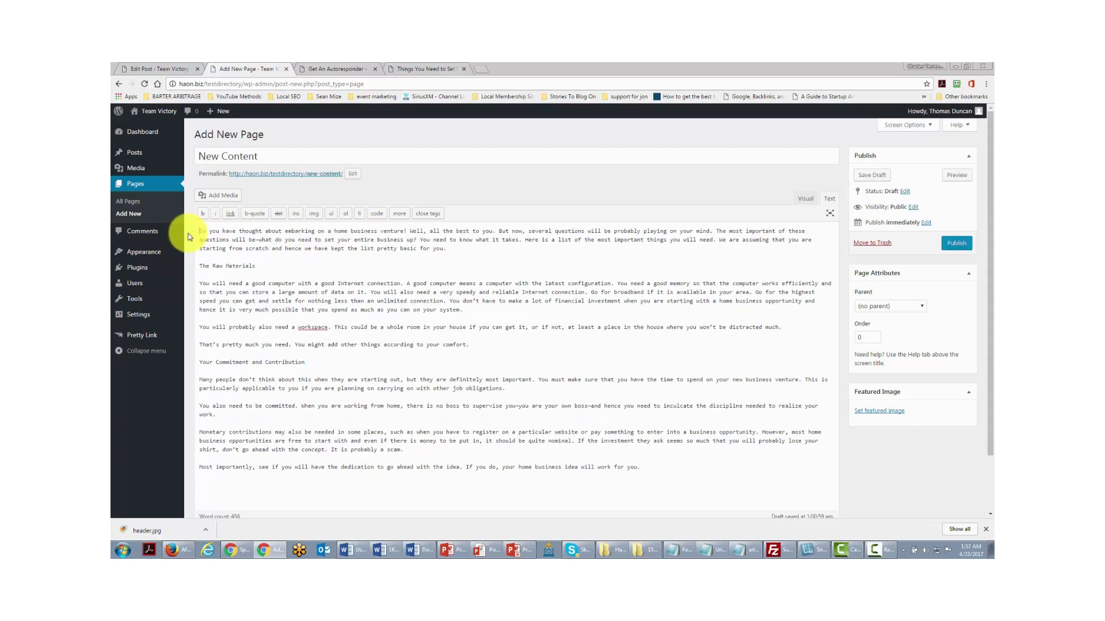
- In the Visual view, make 'The Raw Materials' a Heading 4
left_click(802, 200)
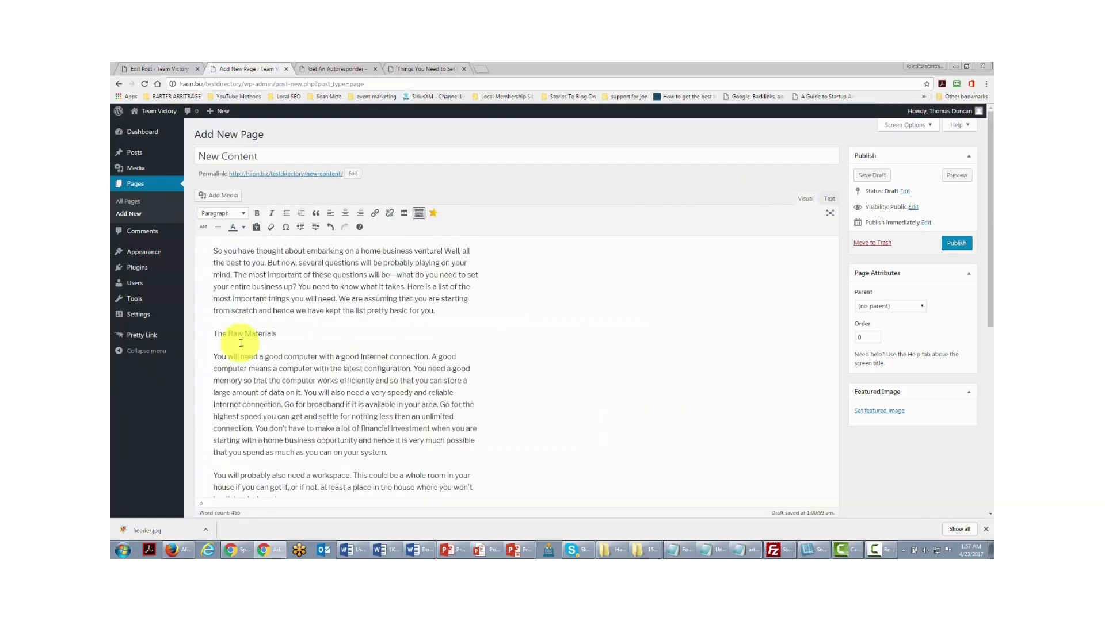
triple_click(299, 336)
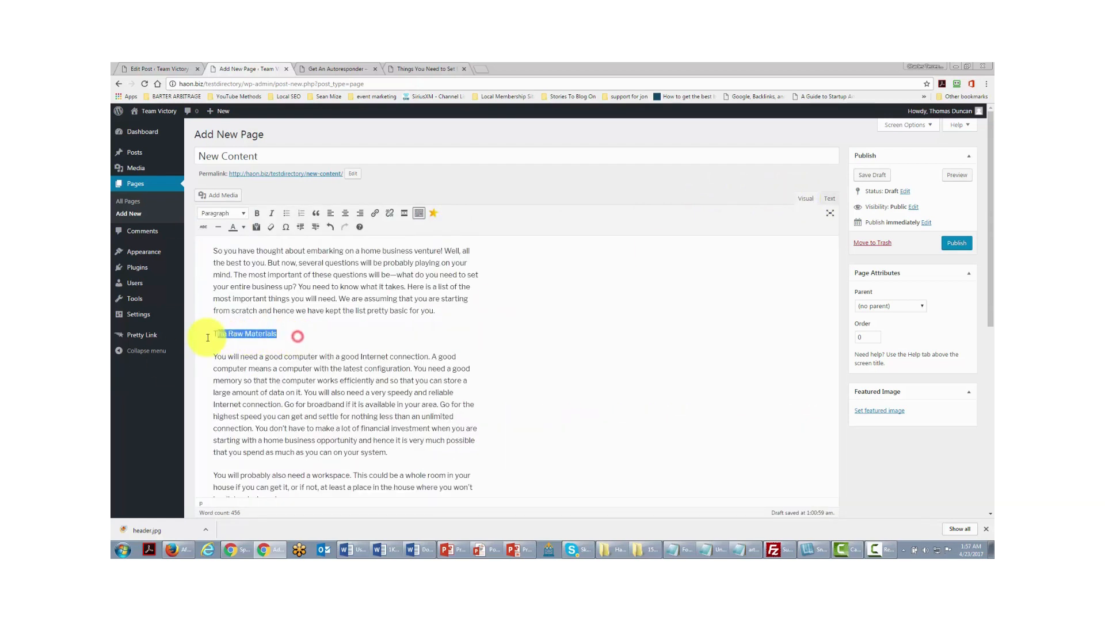
left_click(244, 219)
left_click(233, 321)
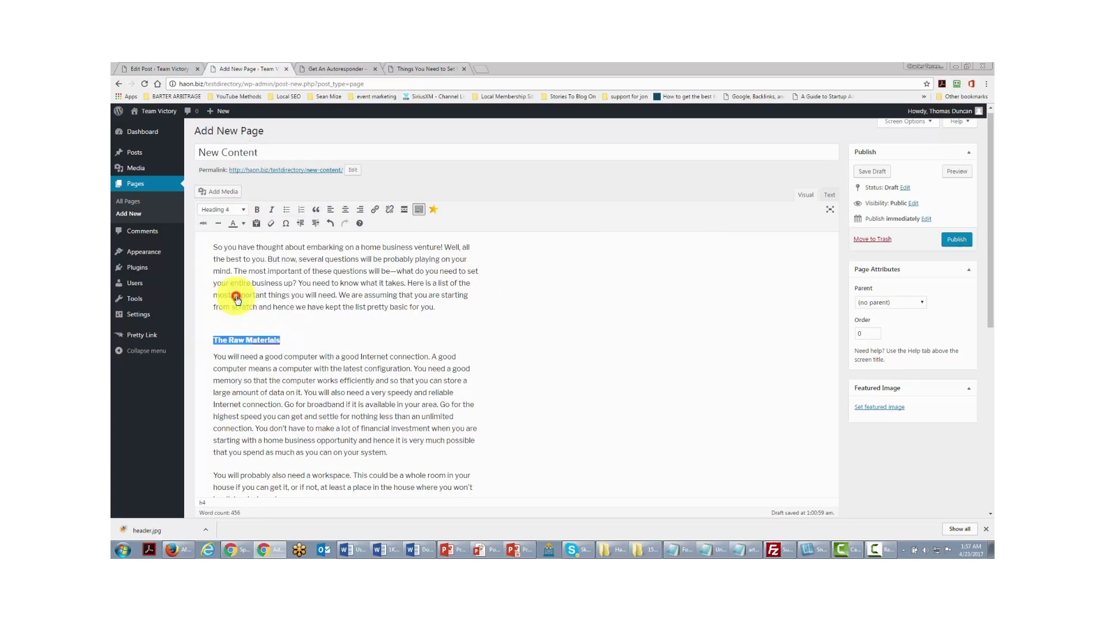
left_click(313, 327)
scroll(308, 324, "down", 3)
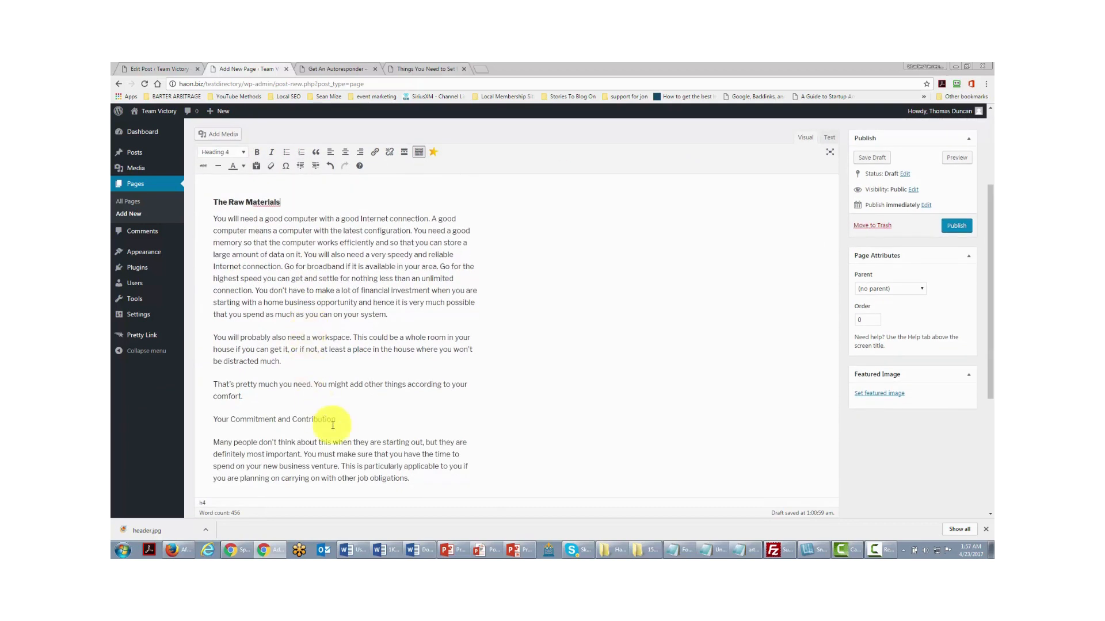
- Make 'Your Commitment and Contribution' Heading 4 and link 'also need a workspace' to google.com
left_click_drag(342, 416, 212, 419)
key("alt+shift+4")
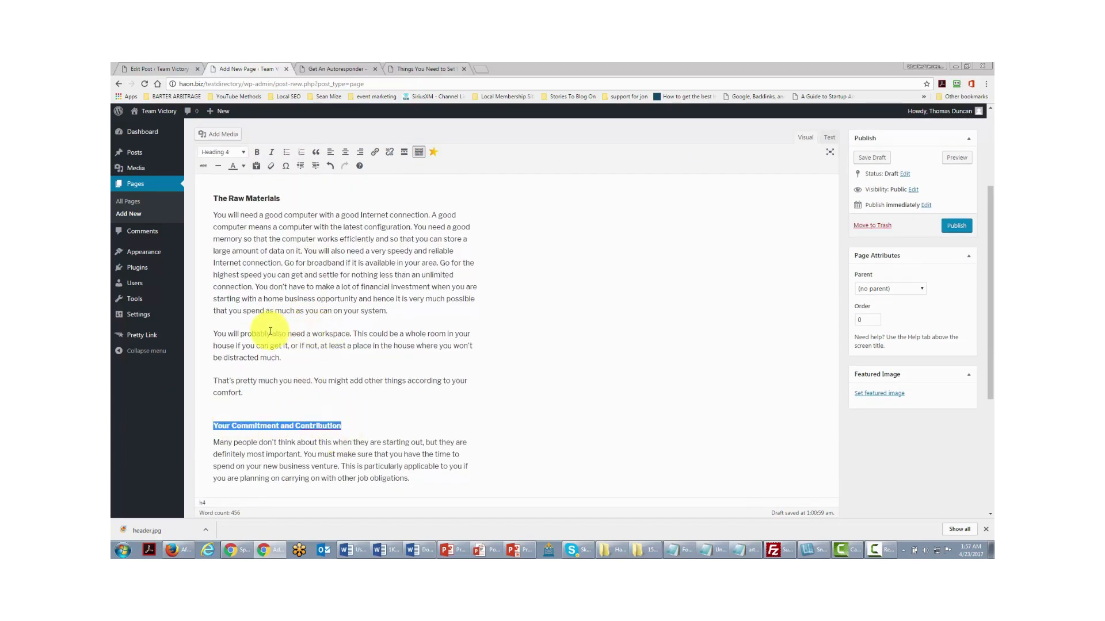
left_click_drag(272, 332, 346, 334)
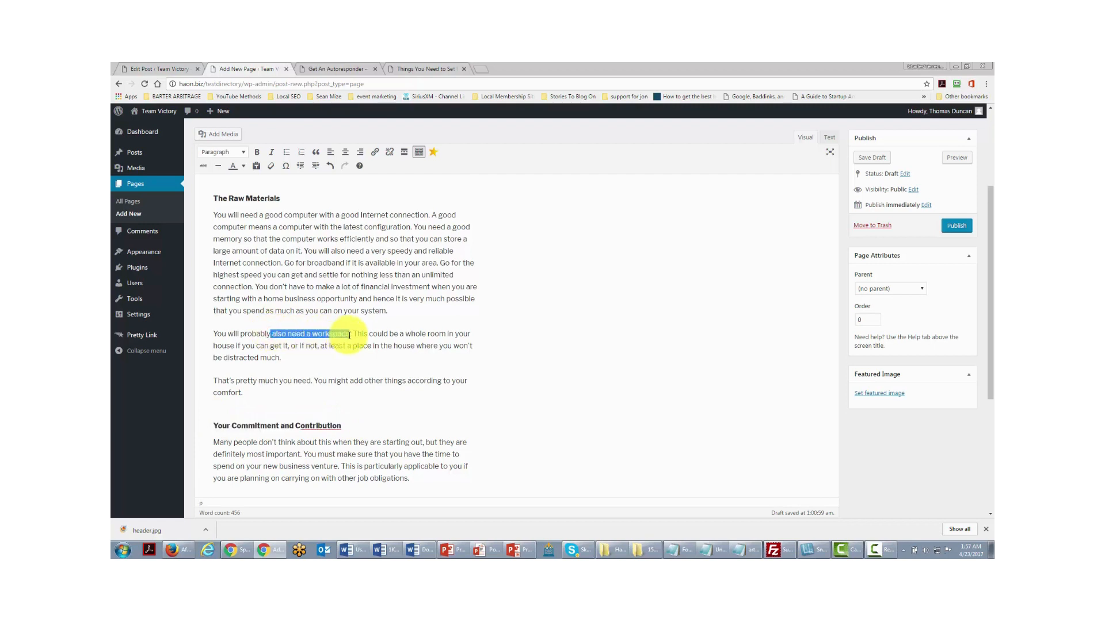
left_click(375, 153)
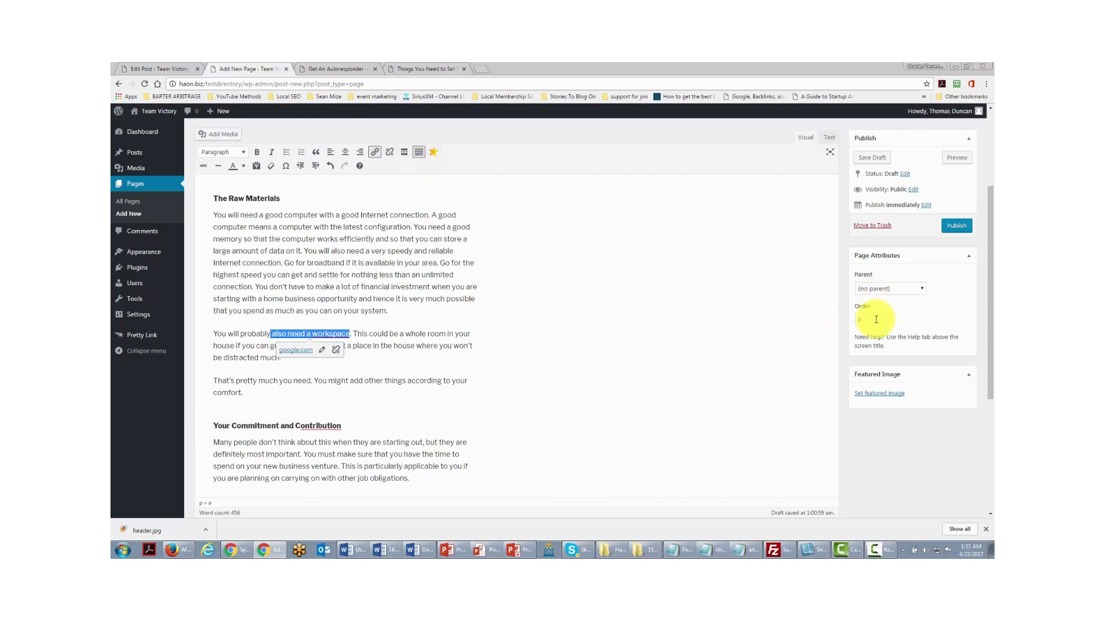
- Choose About as the parent page and publish New Content
left_click(920, 288)
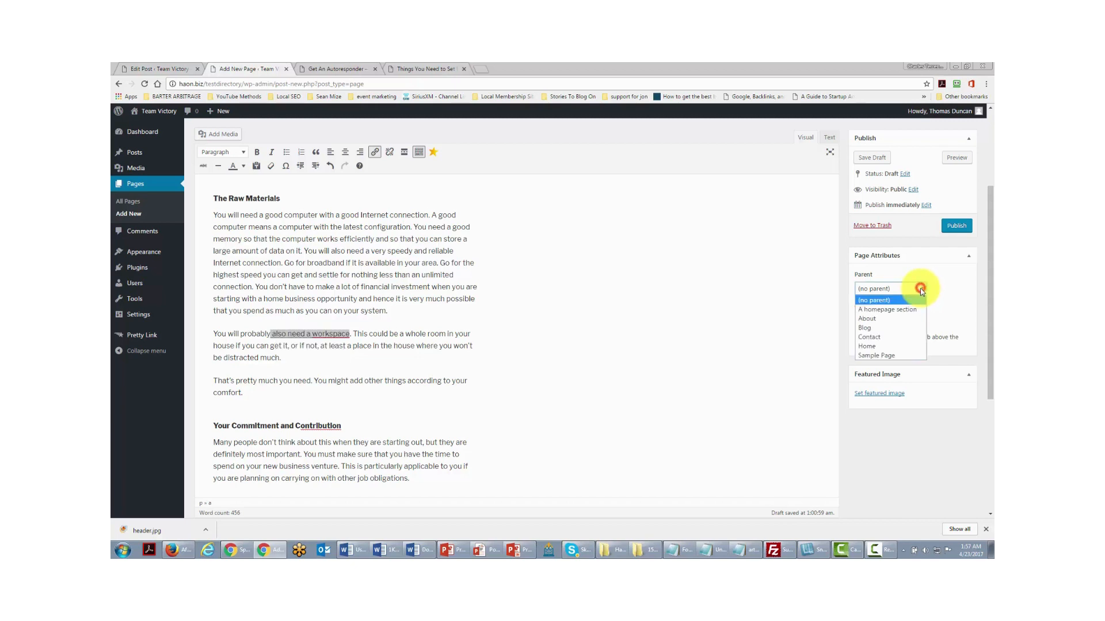
left_click(871, 319)
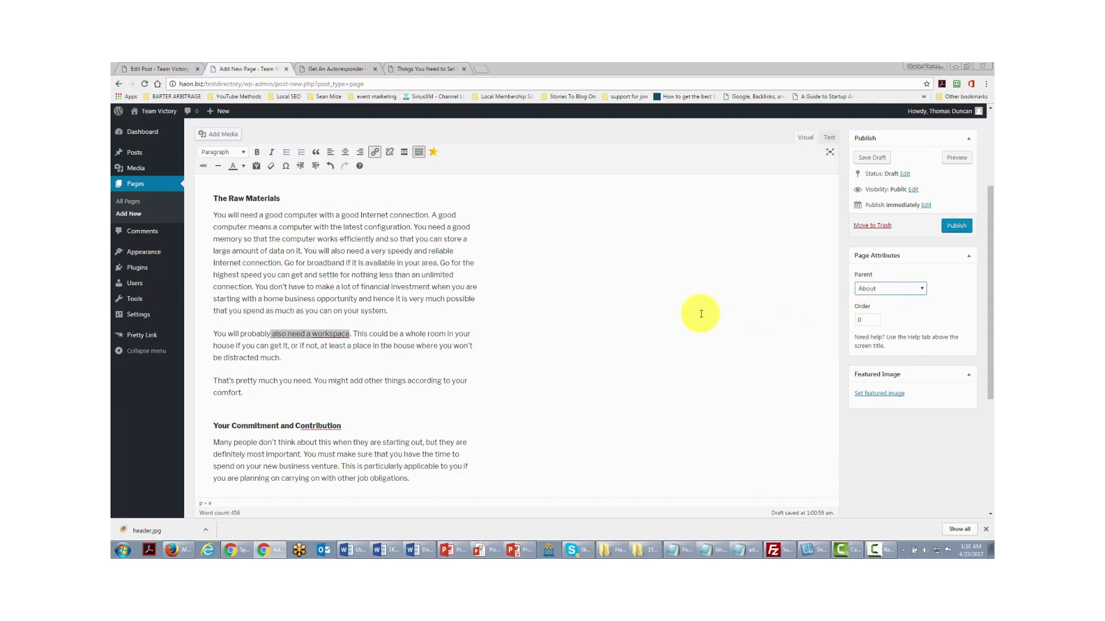
left_click(954, 228)
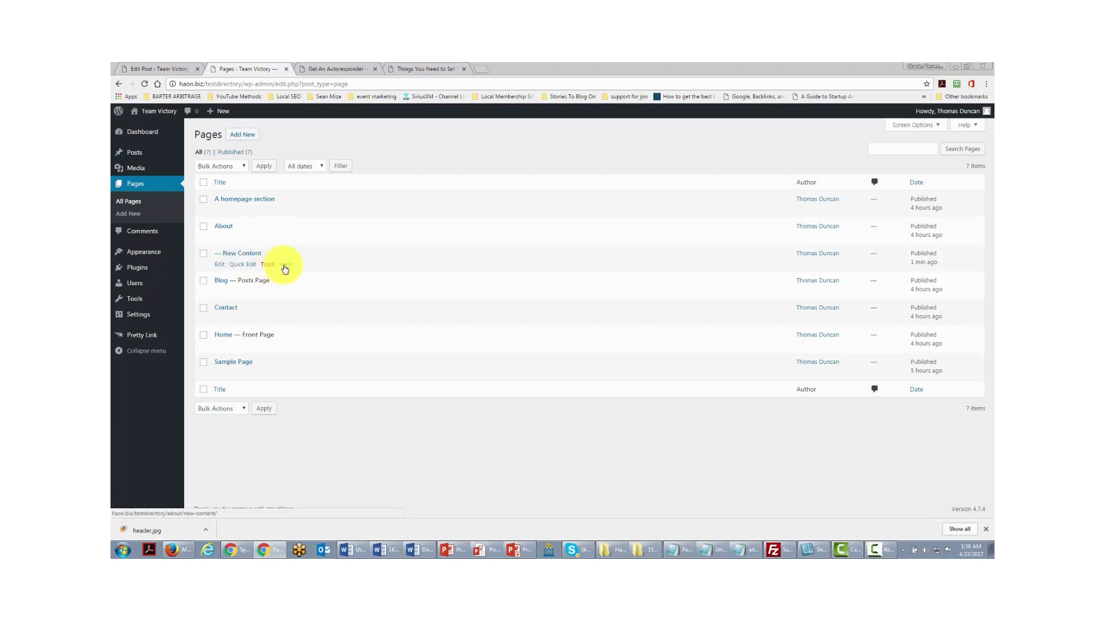
- Open New Content in a new tab, check 'about' in its URL, then return to Pages
middle_click(285, 265)
left_click(343, 70)
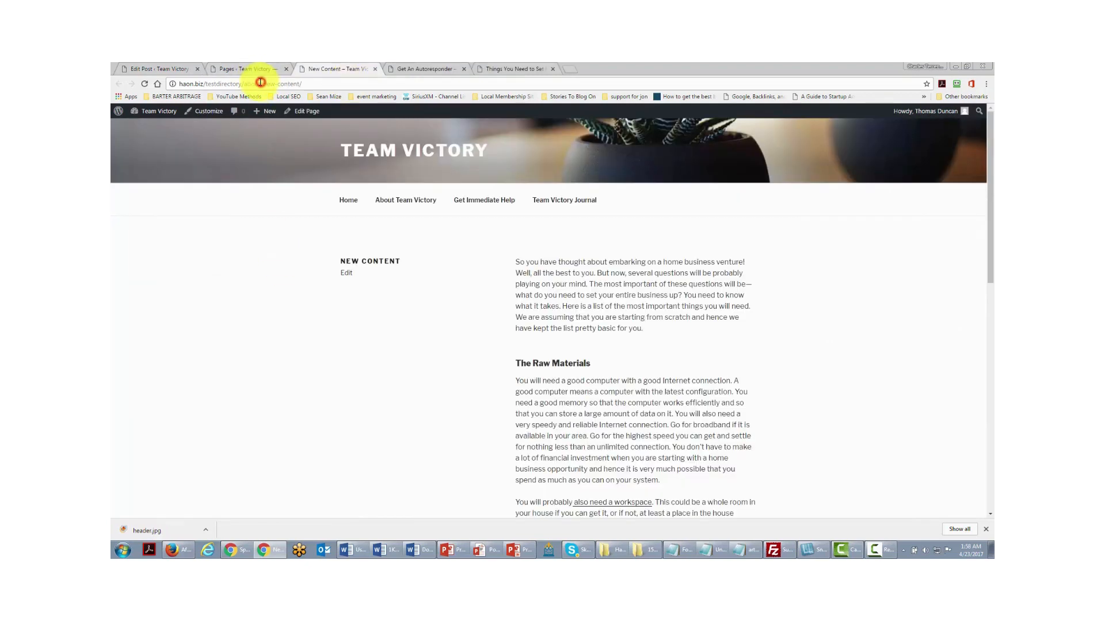
left_click_drag(261, 82, 243, 85)
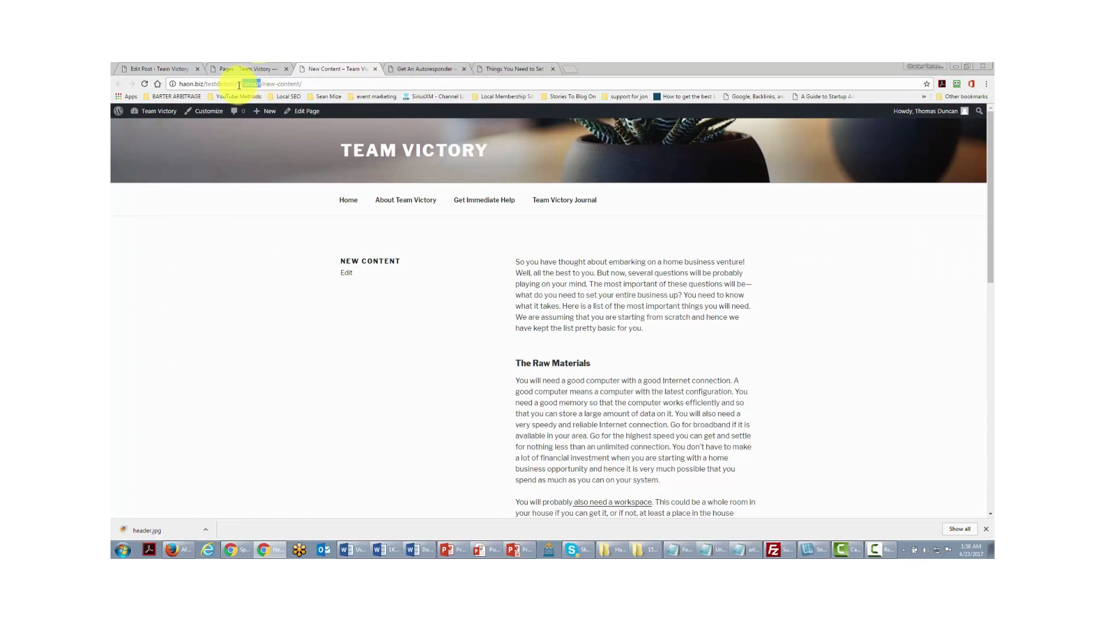
left_click(250, 84)
left_click_drag(244, 84, 315, 95)
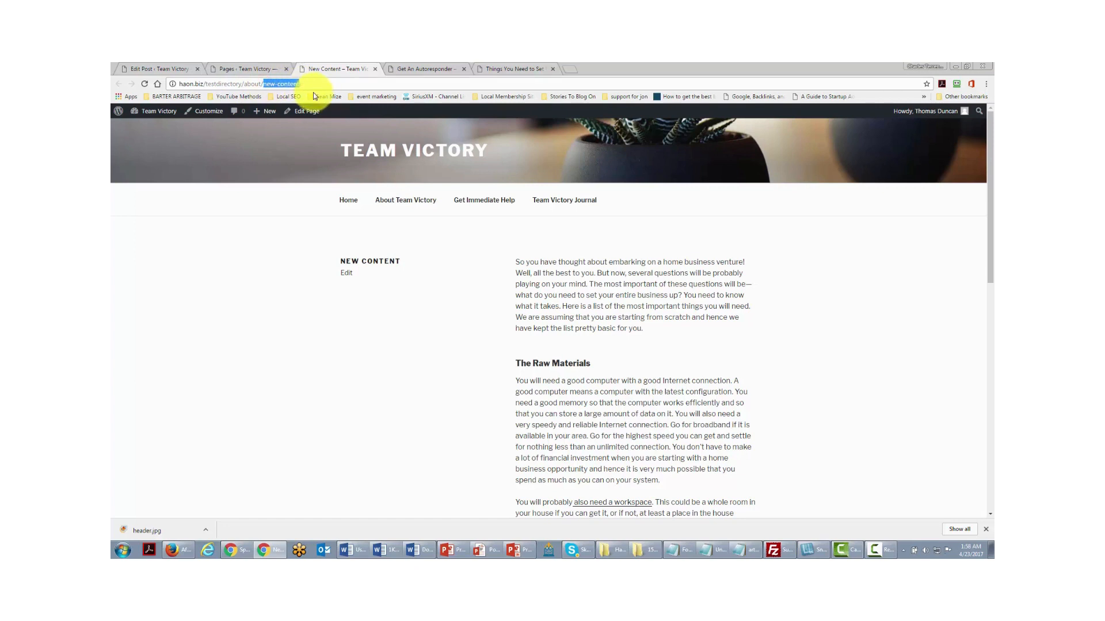
left_click(315, 83)
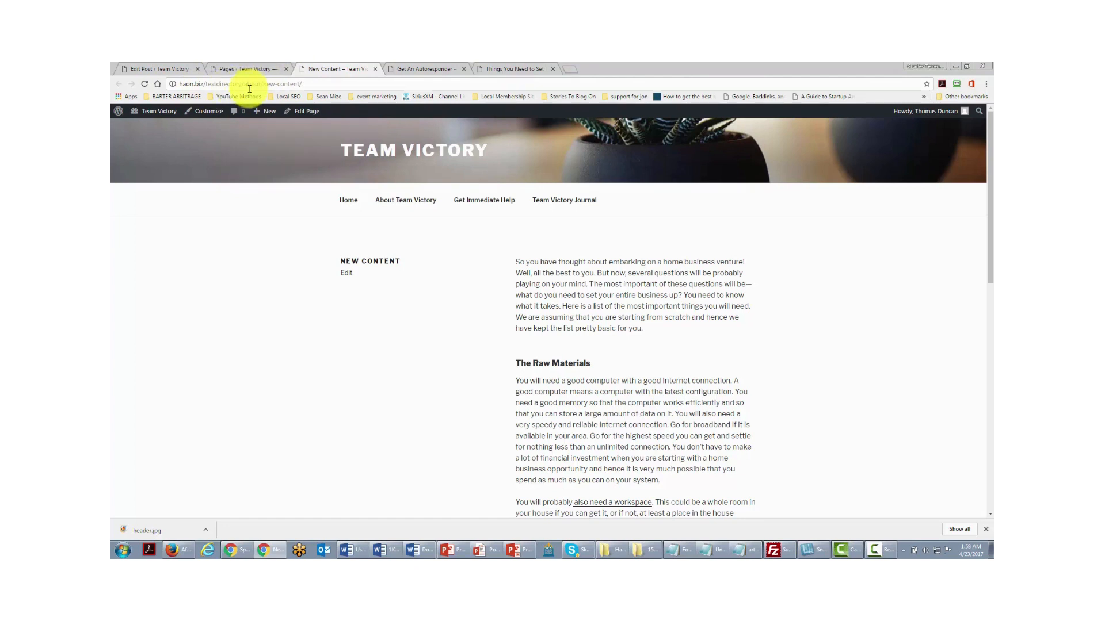
left_click(244, 69)
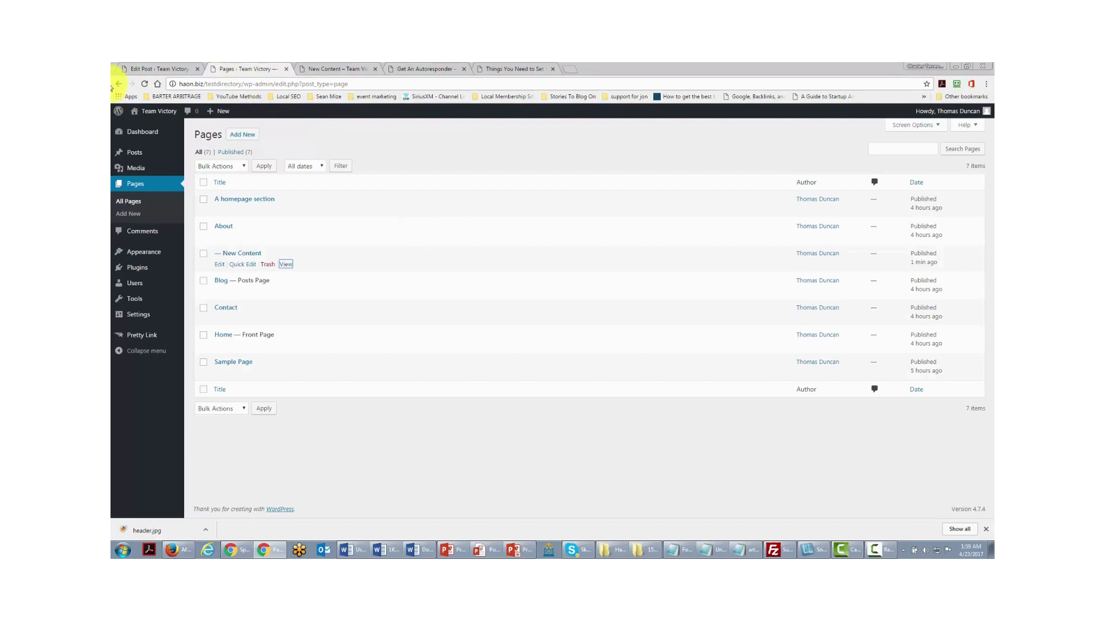
- Set the SEO word cloud as New Content's featured image, update, and view the live page
left_click(220, 264)
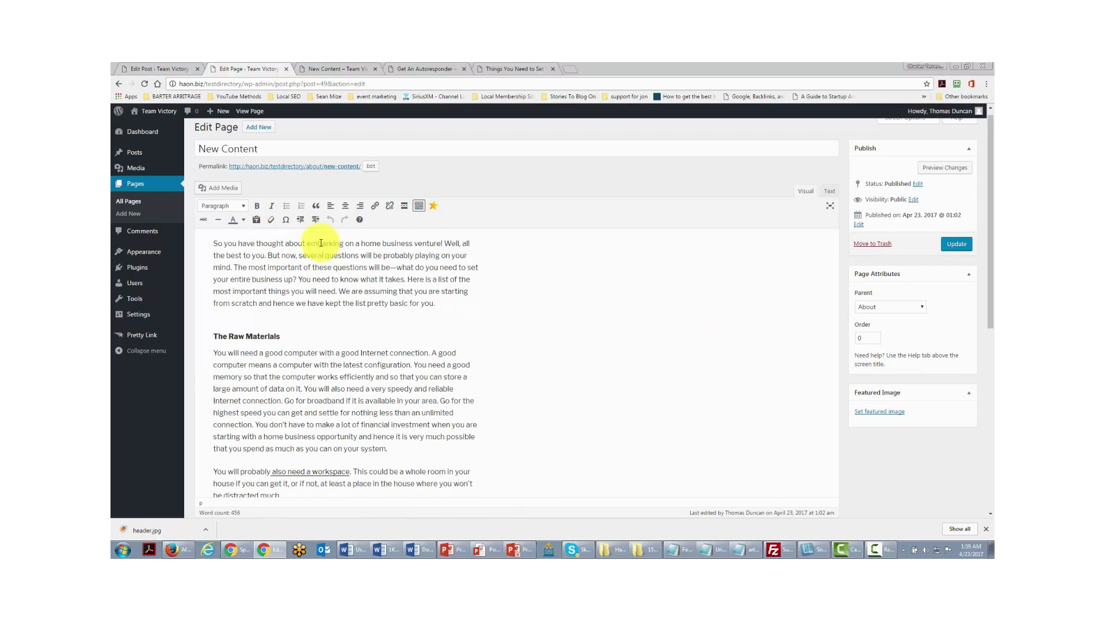
left_click(874, 414)
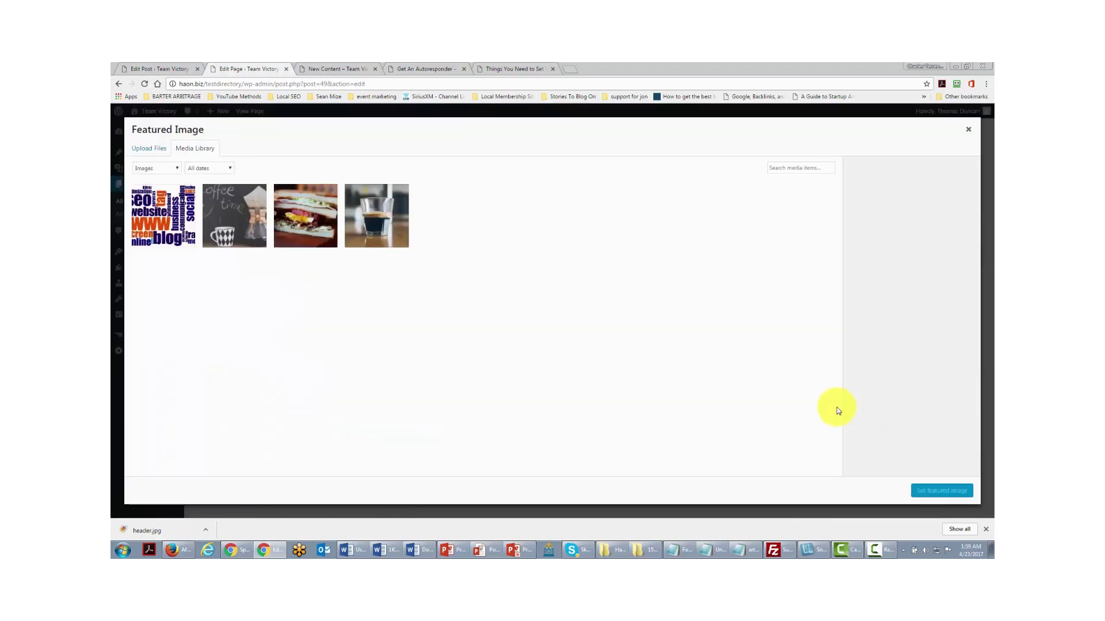
left_click(173, 230)
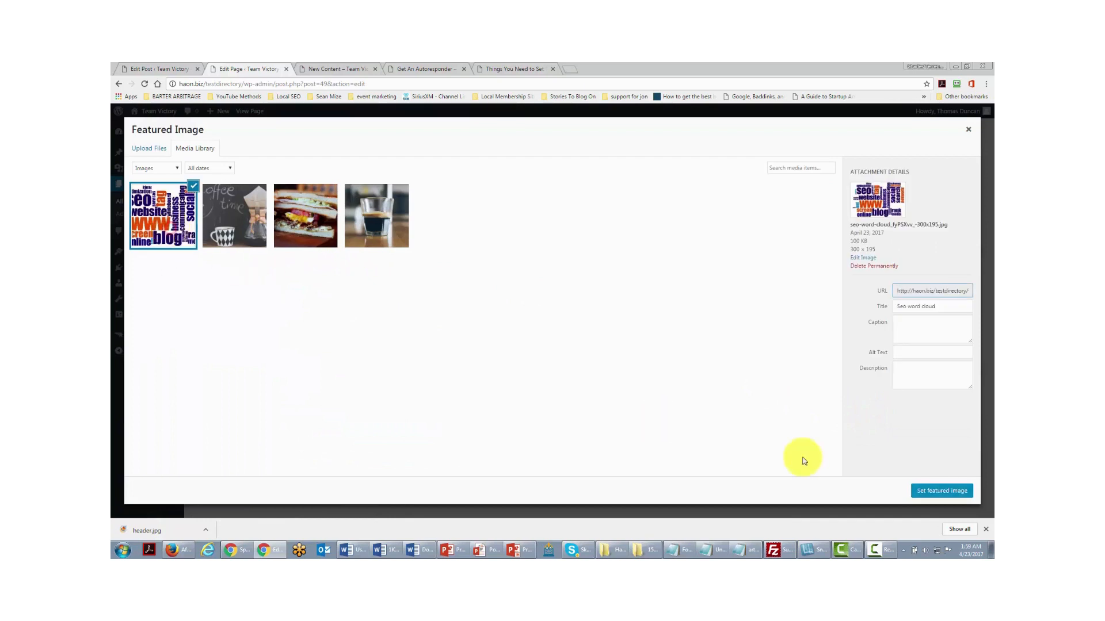
left_click(938, 493)
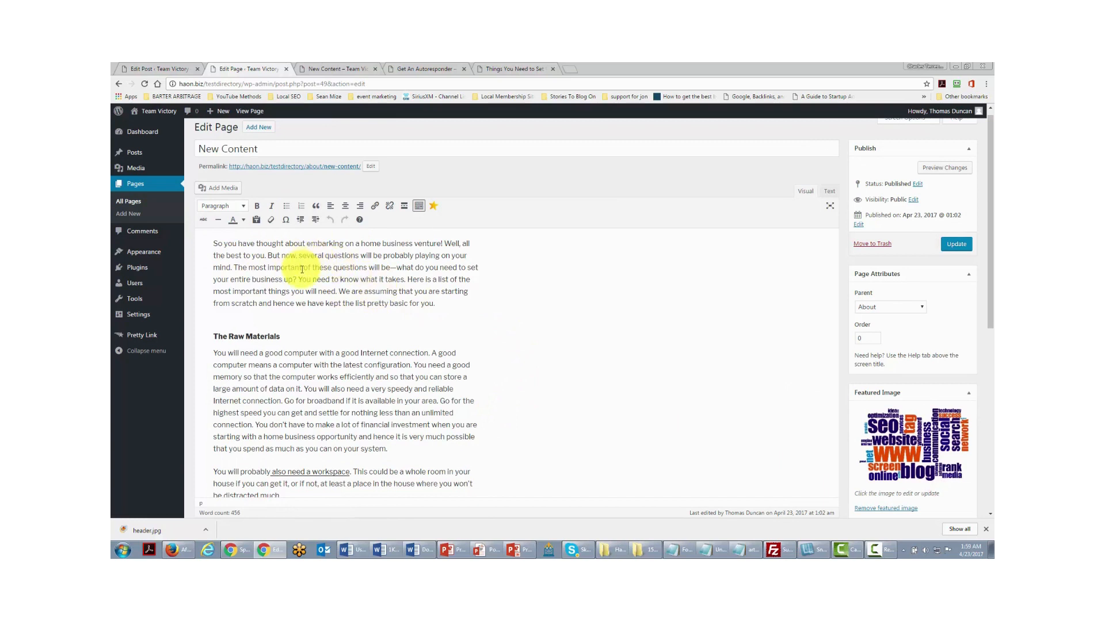
left_click(957, 249)
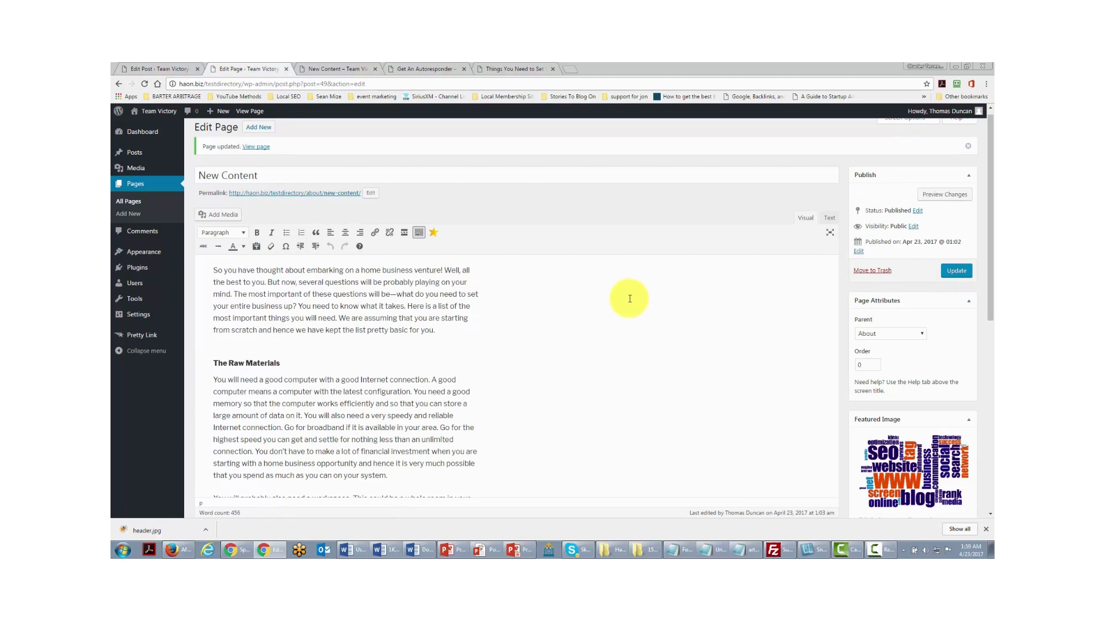
key("ctrl+Tab")
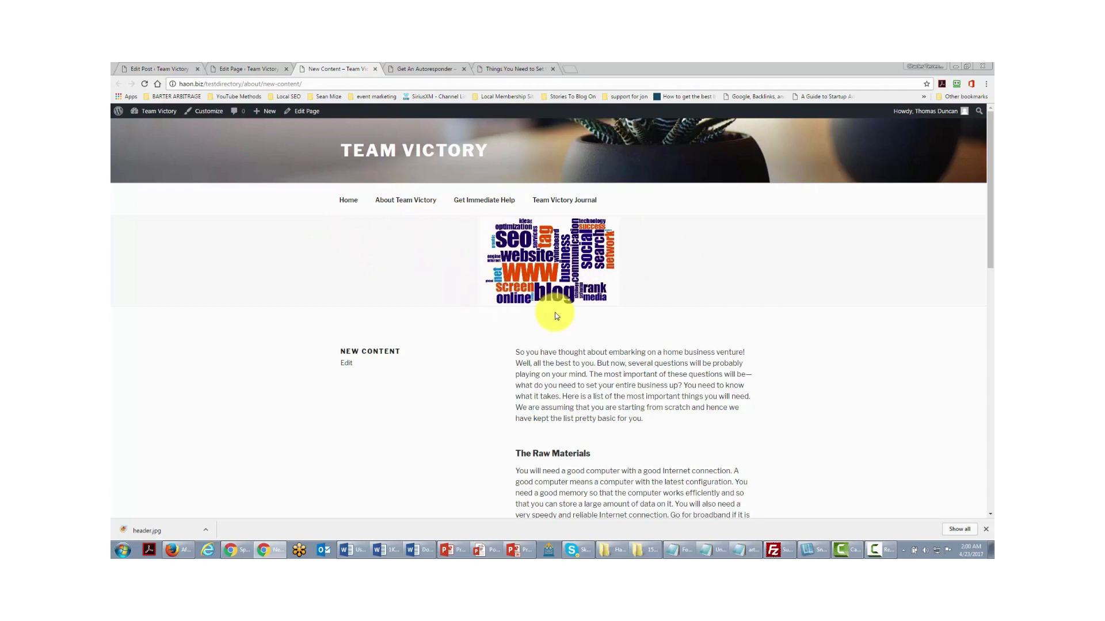
- Switch from the live page back to the page editor tab
key("ctrl+shift+Tab")
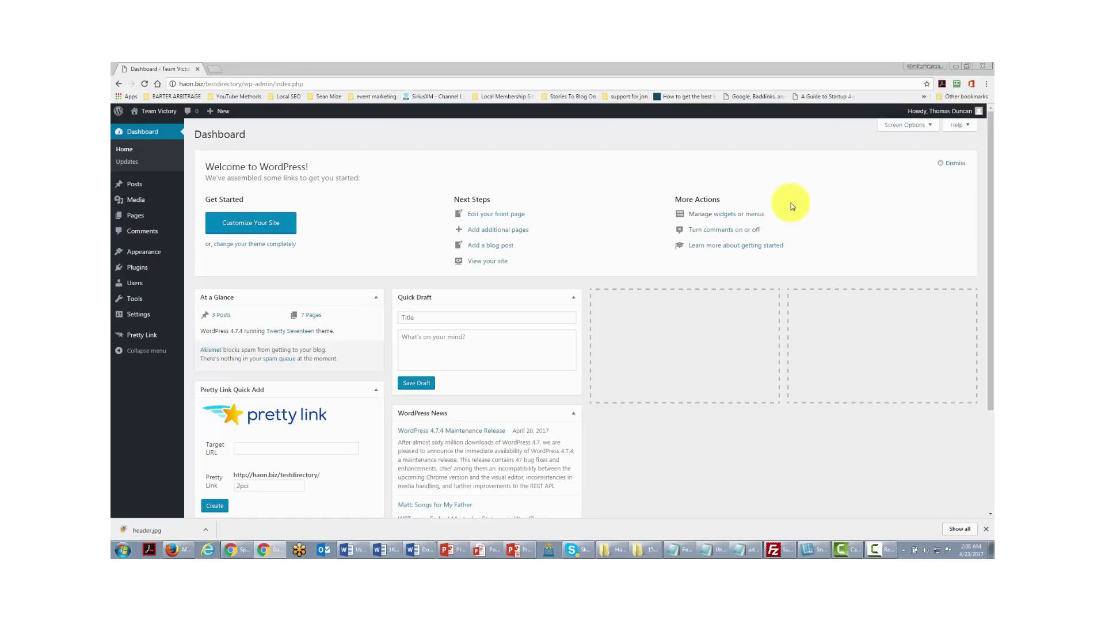
mouse_move(140, 254)
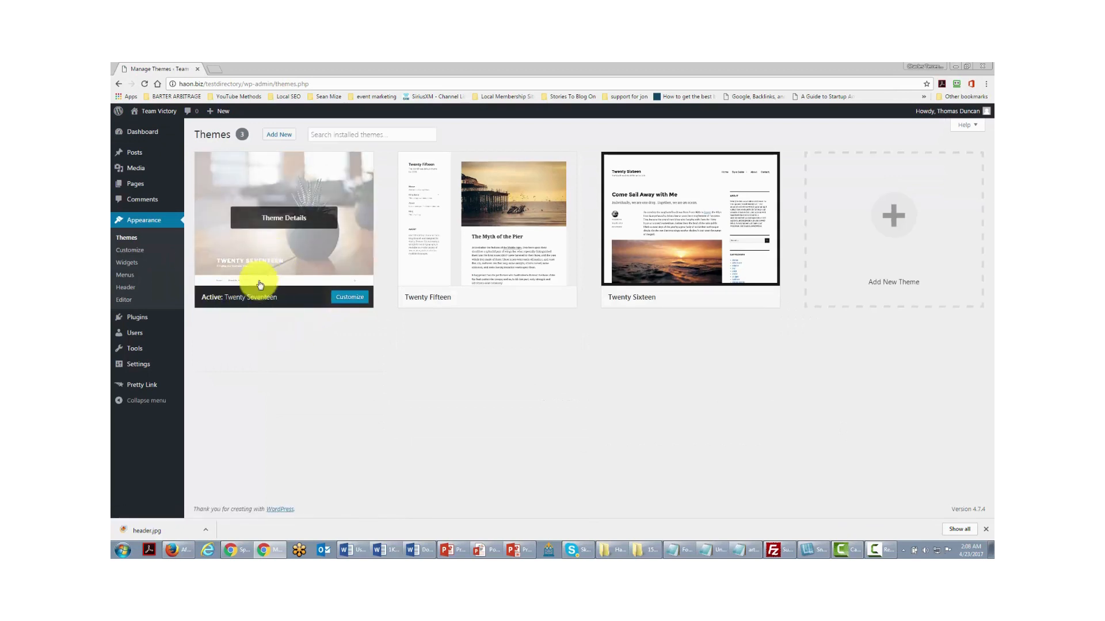
mouse_move(508, 257)
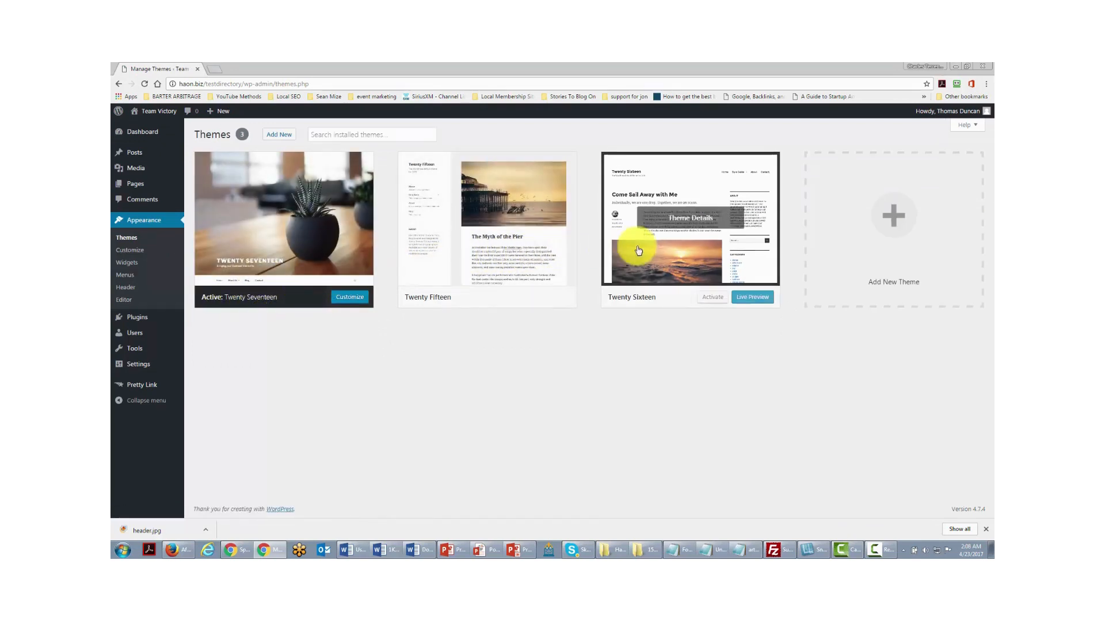
mouse_move(321, 245)
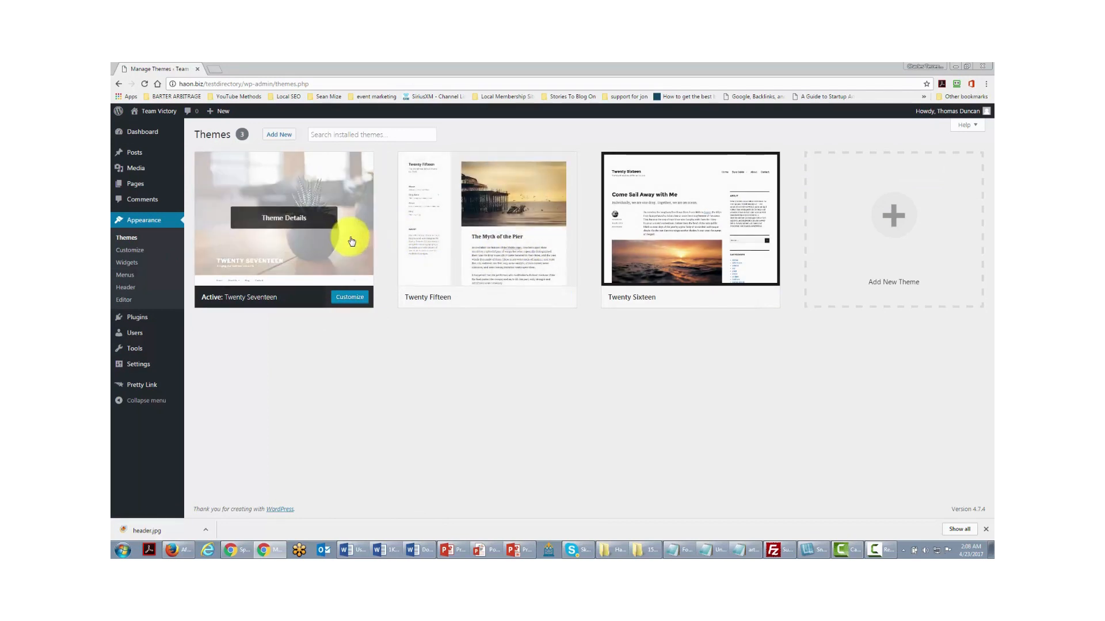
- On the Add Themes page, browse the Featured themes grid to the BlogSixteen card
left_click(276, 136)
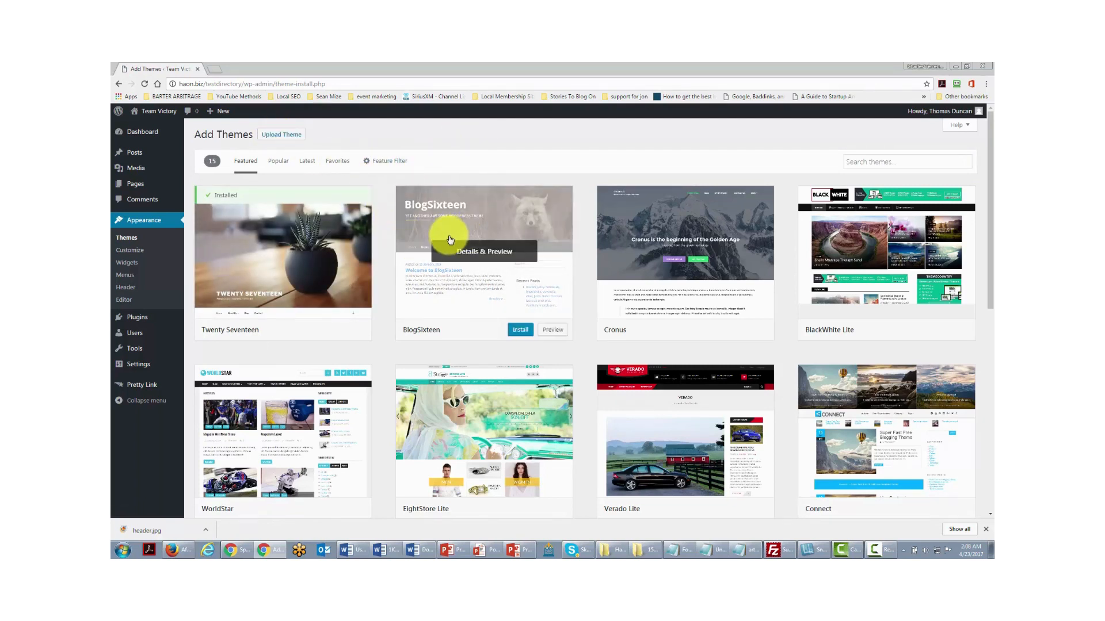
mouse_move(414, 301)
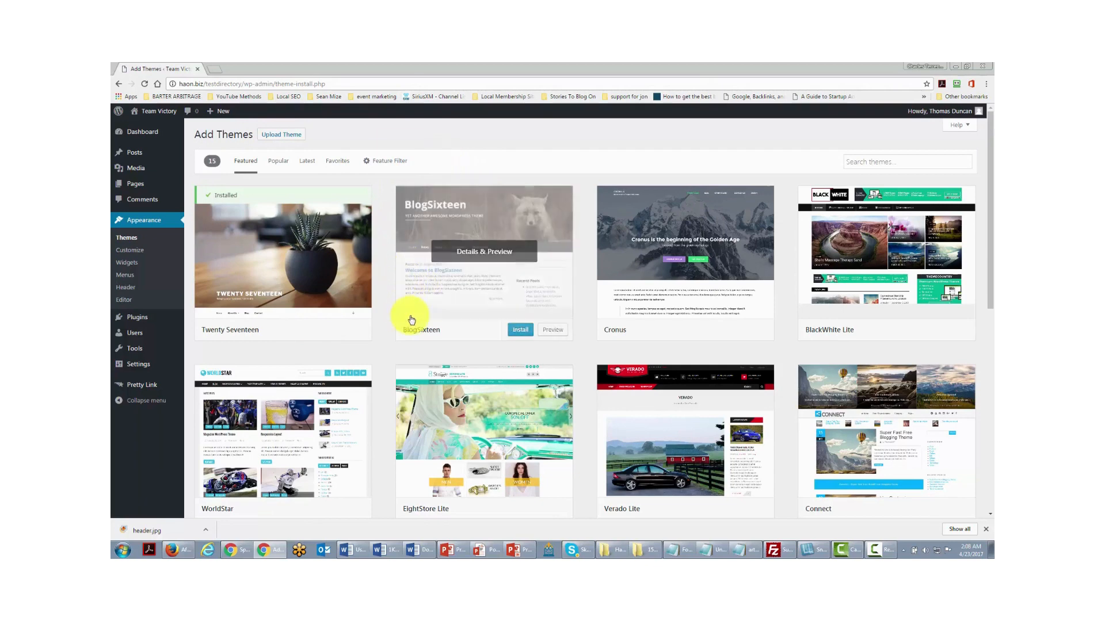
scroll(440, 324, "down", 2)
scroll(441, 322, "up", 2)
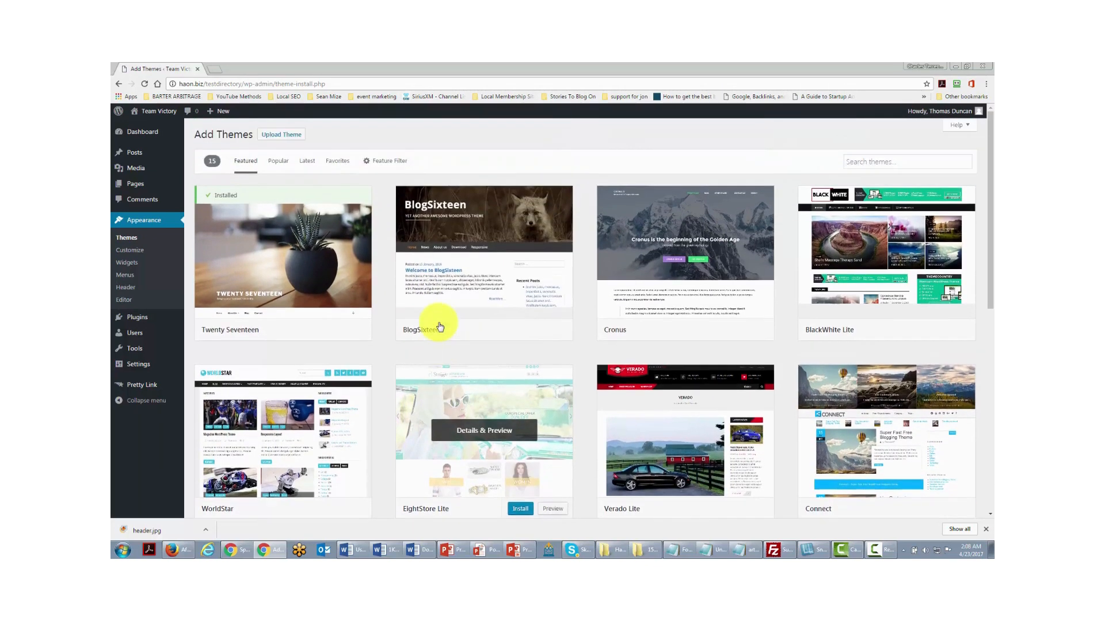
scroll(472, 267, "down", 5)
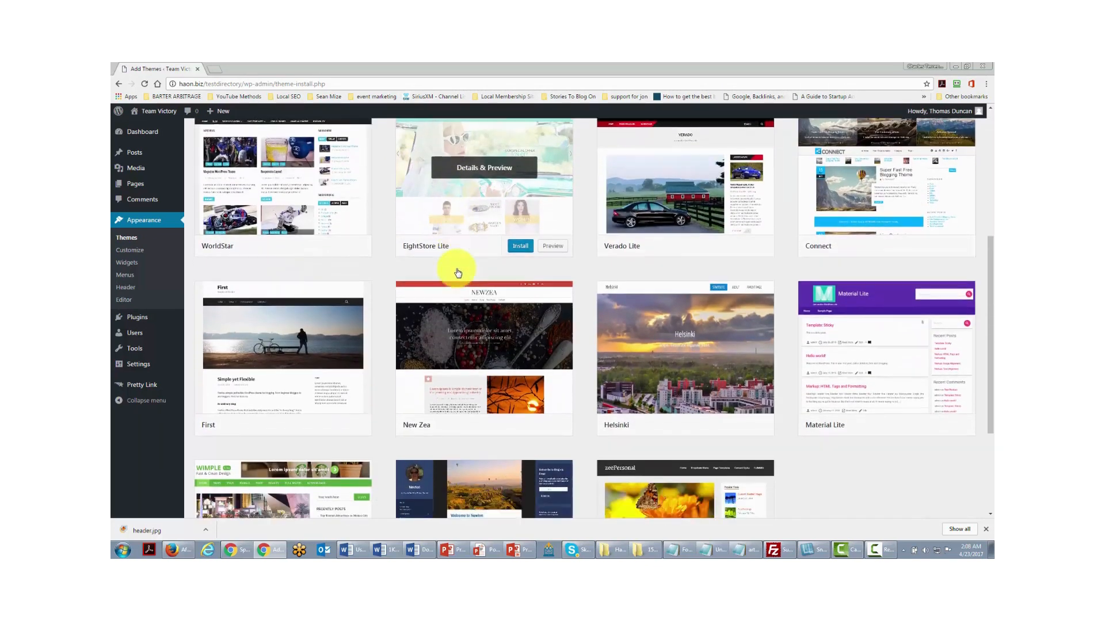
scroll(453, 276, "up", 2)
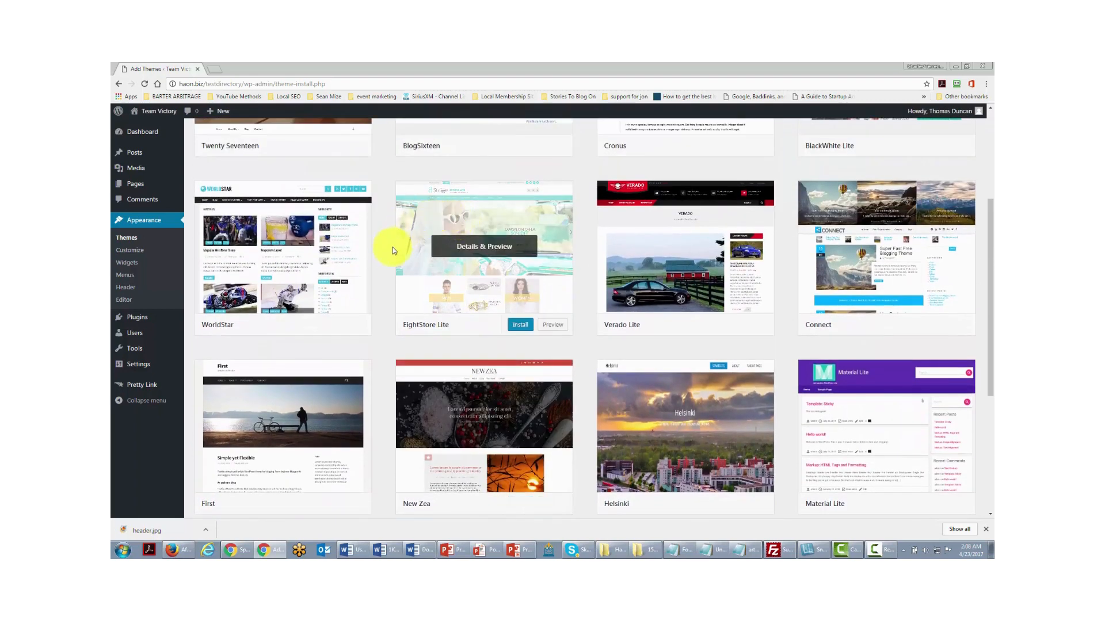
scroll(397, 190, "up", 2)
scroll(368, 276, "up", 2)
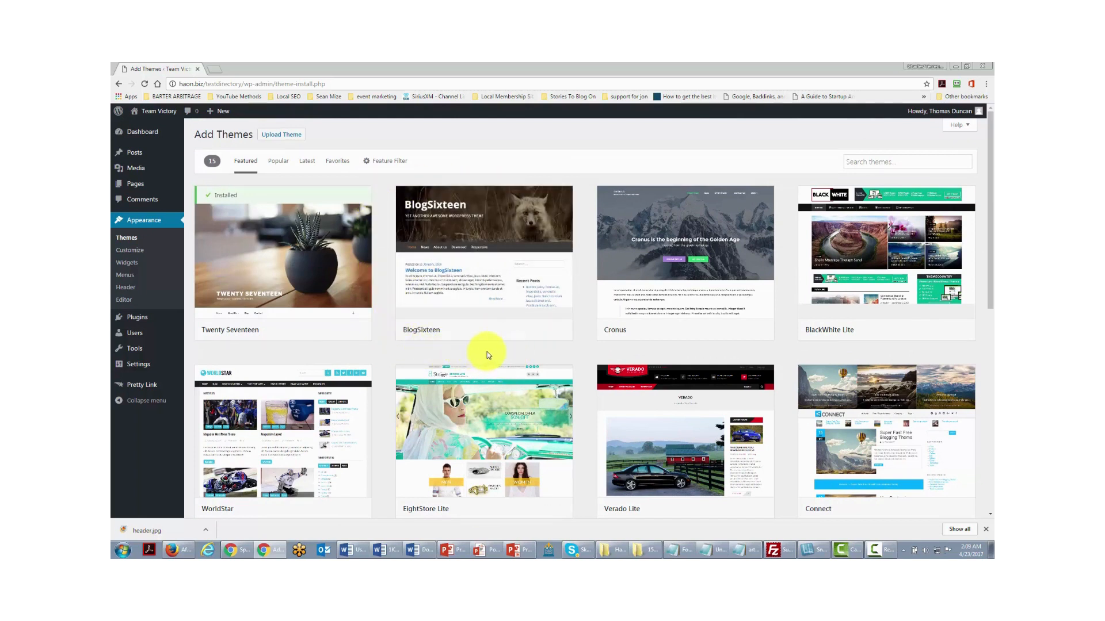
mouse_move(362, 197)
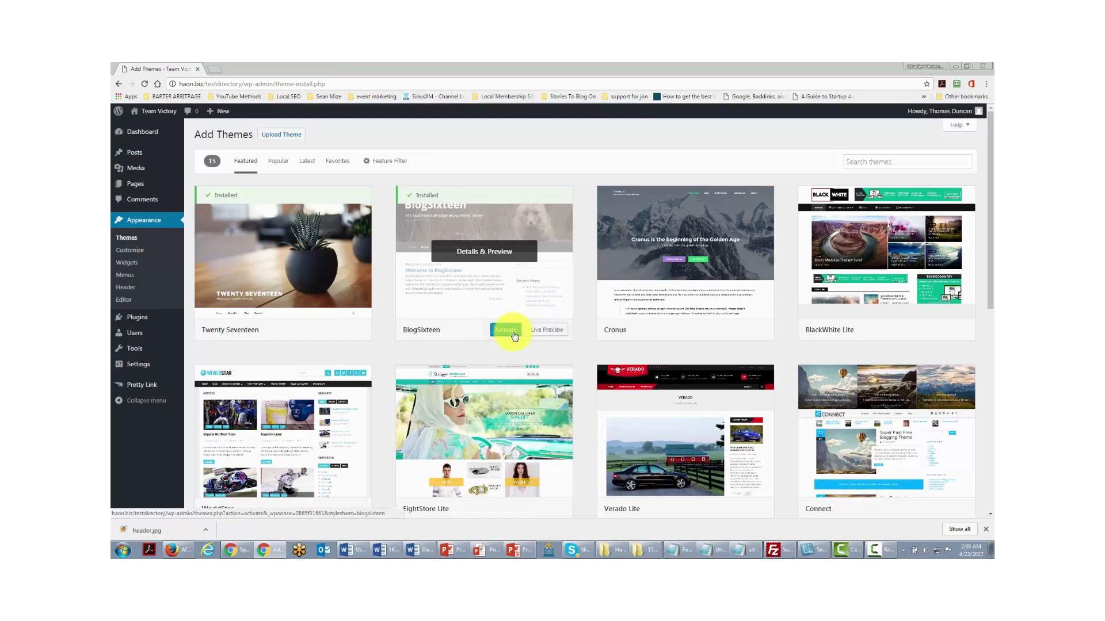
left_click(543, 332)
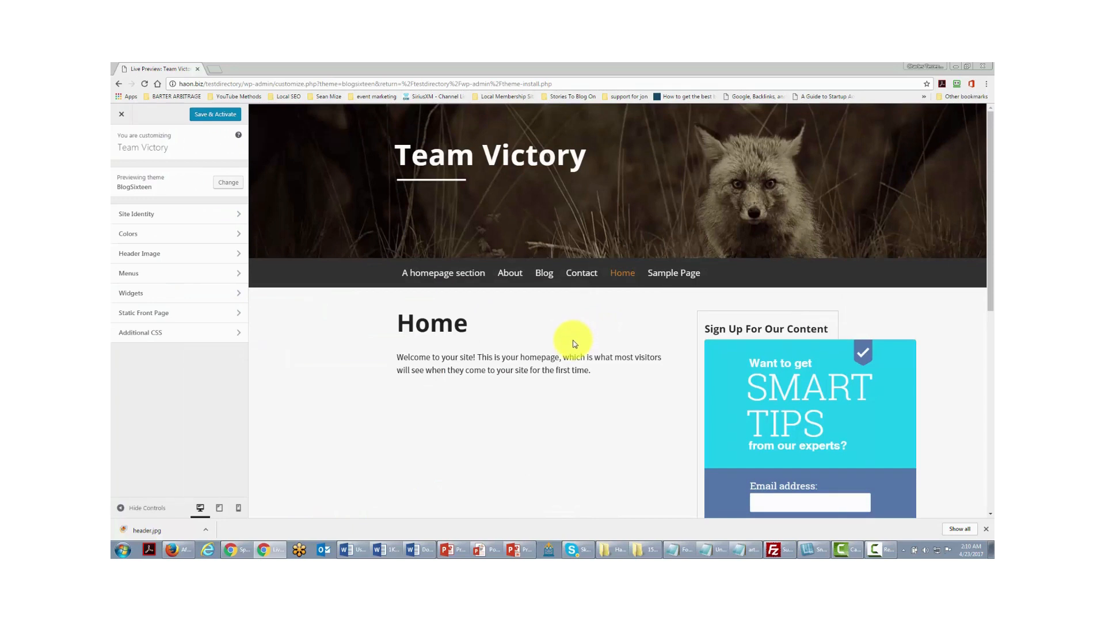
left_click(121, 115)
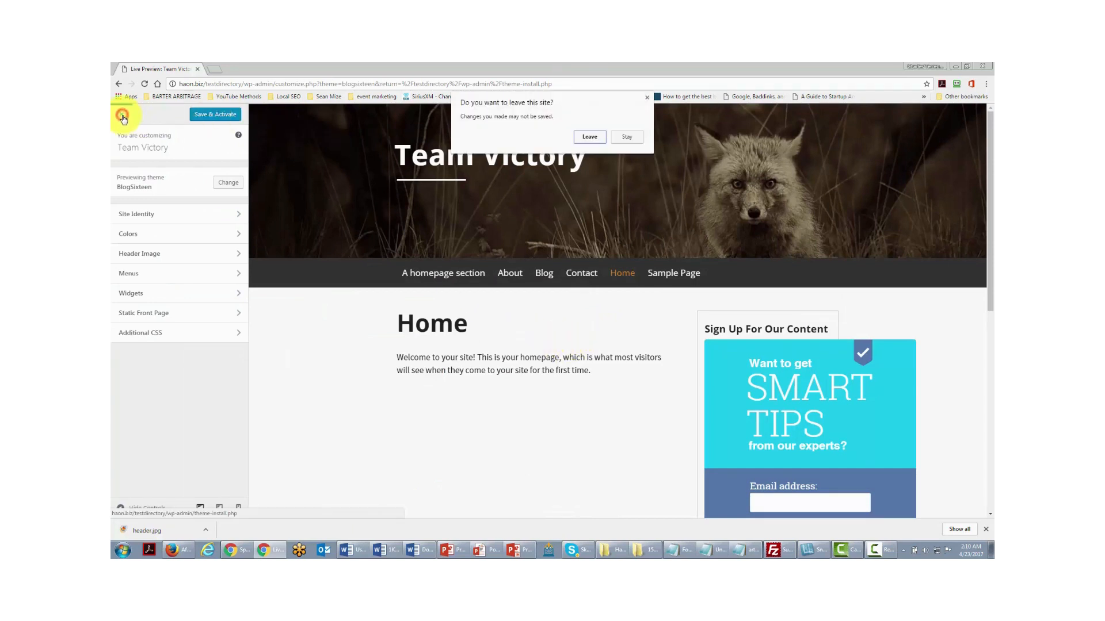
left_click(583, 137)
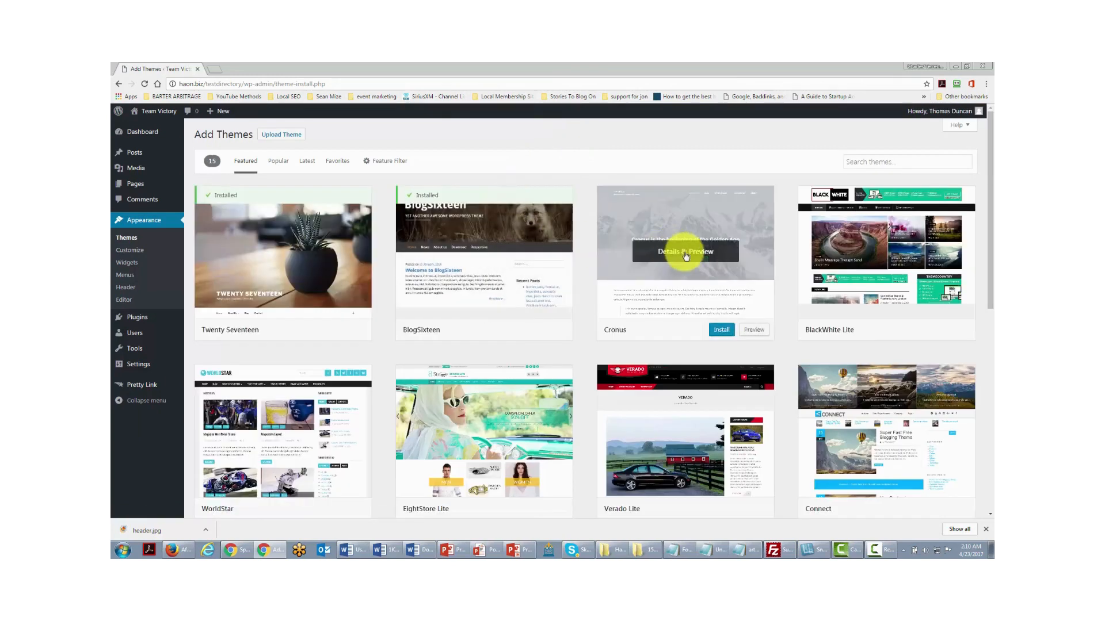
- Install and activate the Cronus theme, then go to Visit Site from the admin bar
left_click(684, 253)
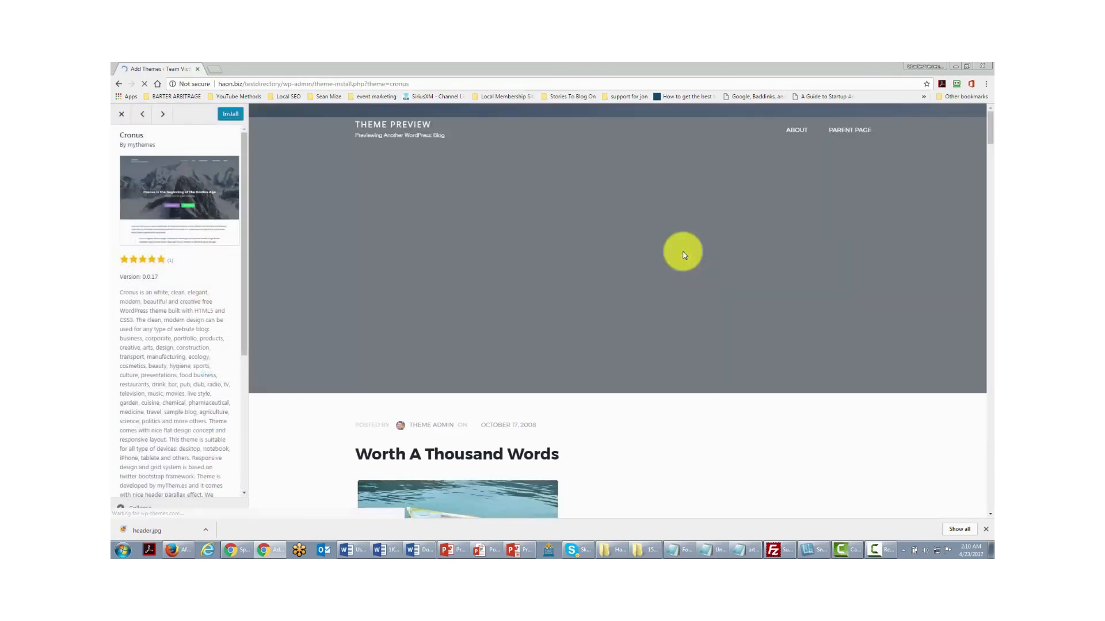
left_click(231, 114)
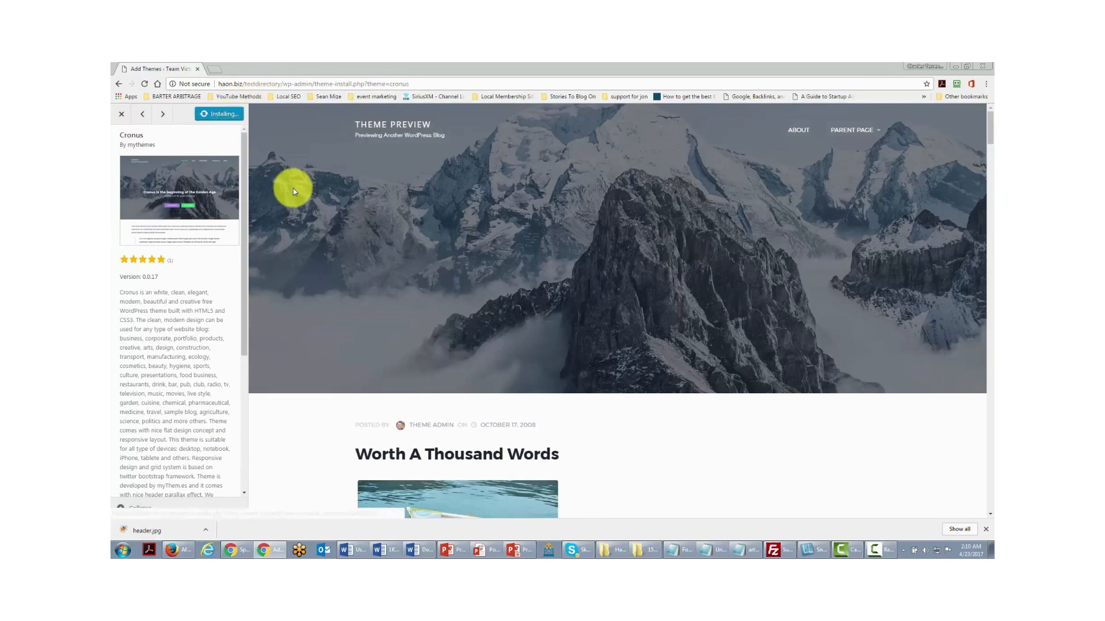
scroll(417, 217, "down", 15)
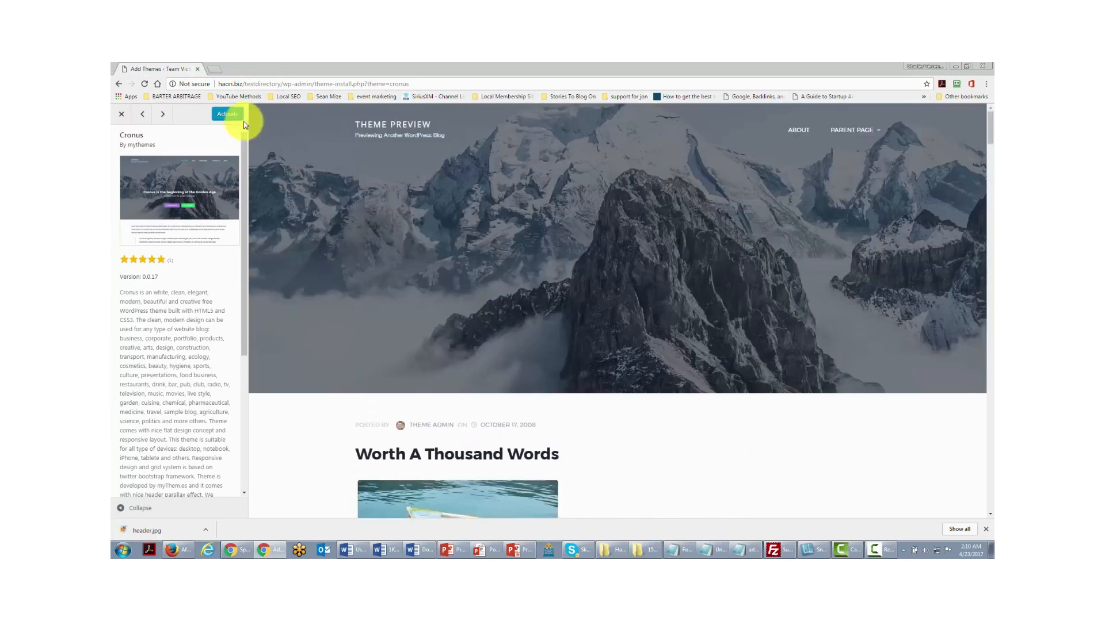
left_click(229, 115)
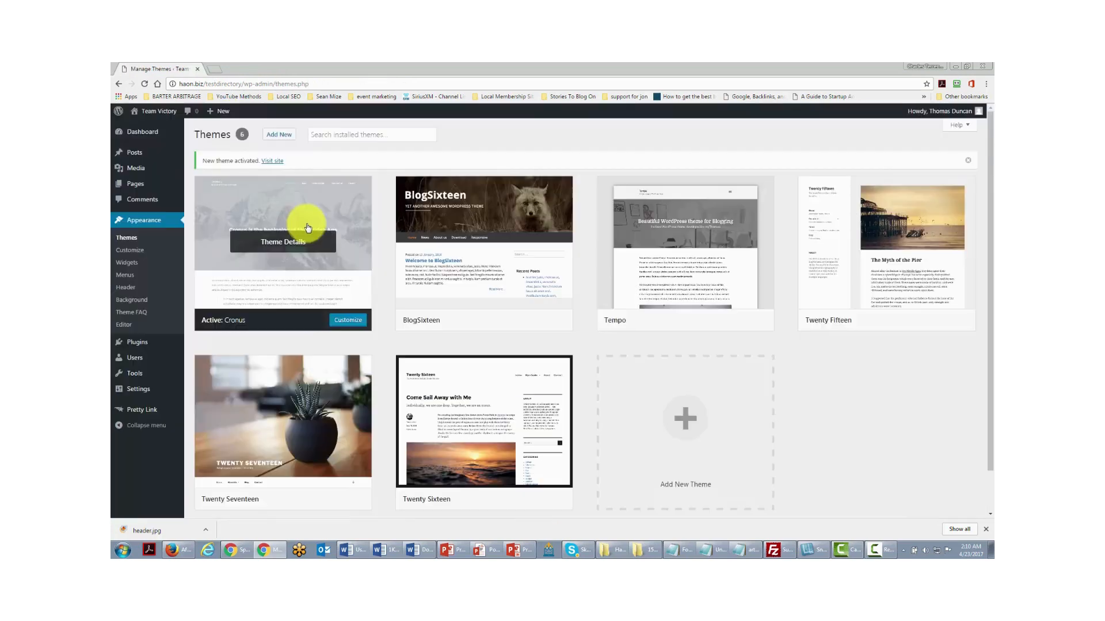
mouse_move(260, 420)
mouse_move(151, 112)
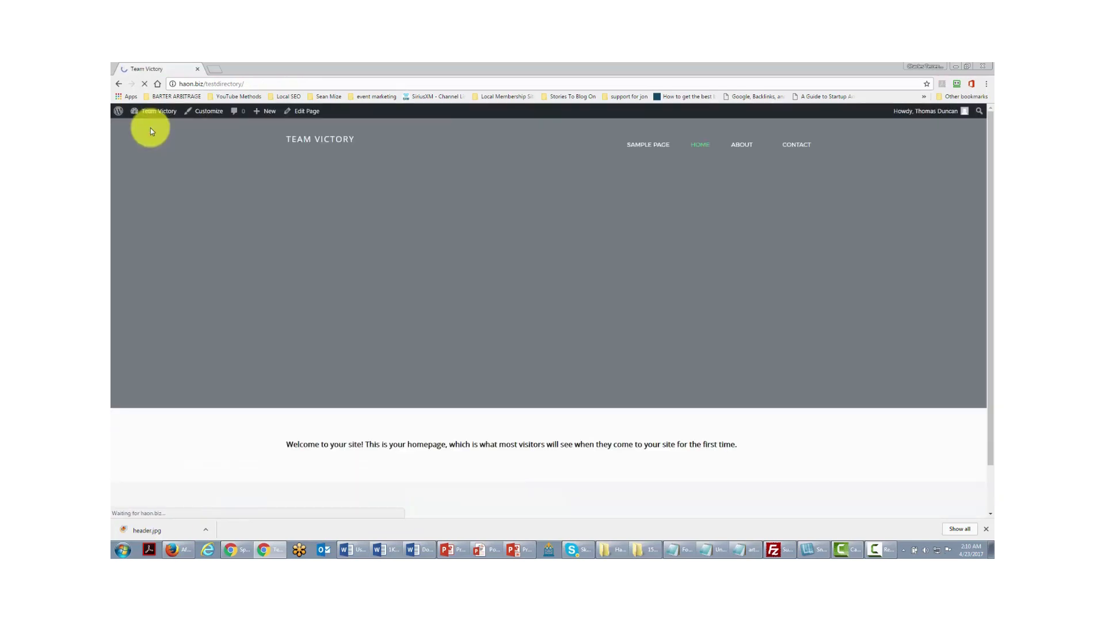
- Reactivate Twenty Seventeen on the refreshed Themes page, then open a new browser tab
left_click(119, 84)
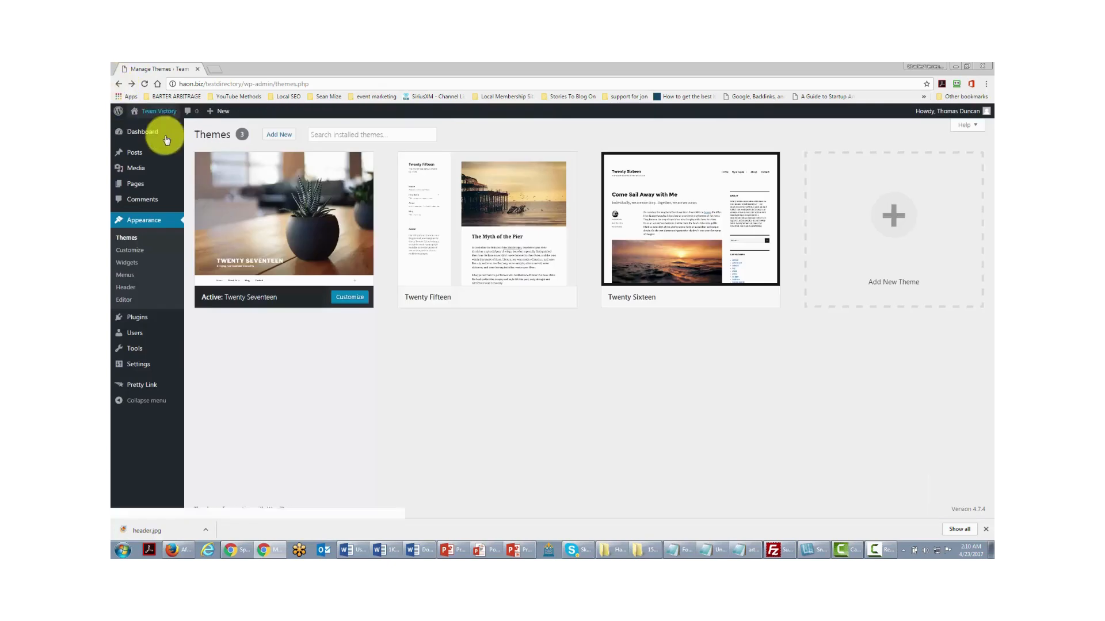
mouse_move(247, 217)
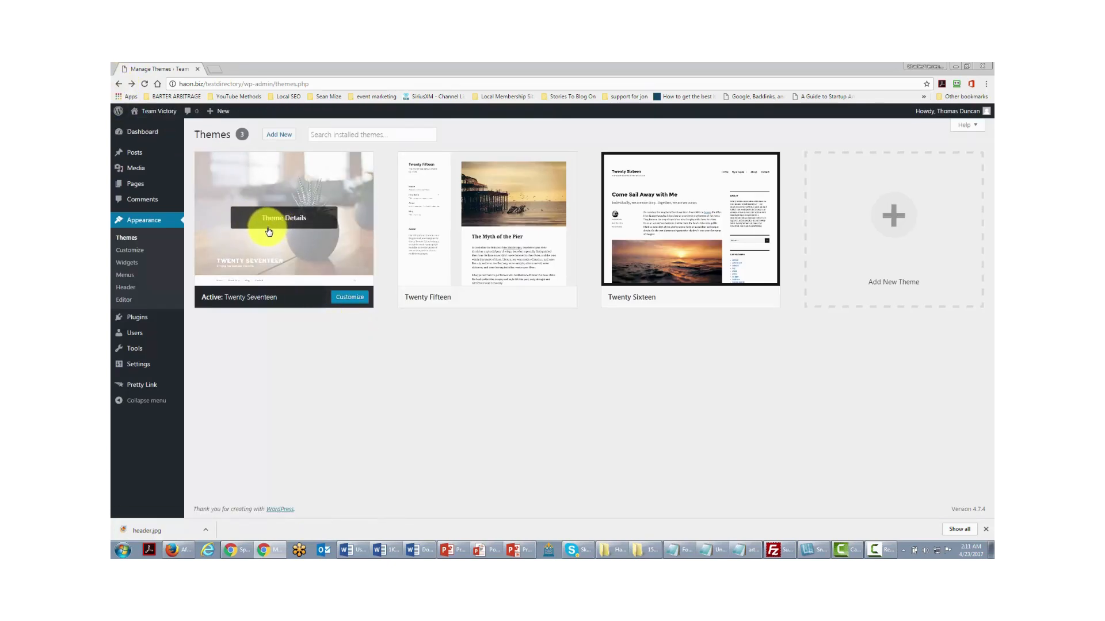
left_click(126, 239)
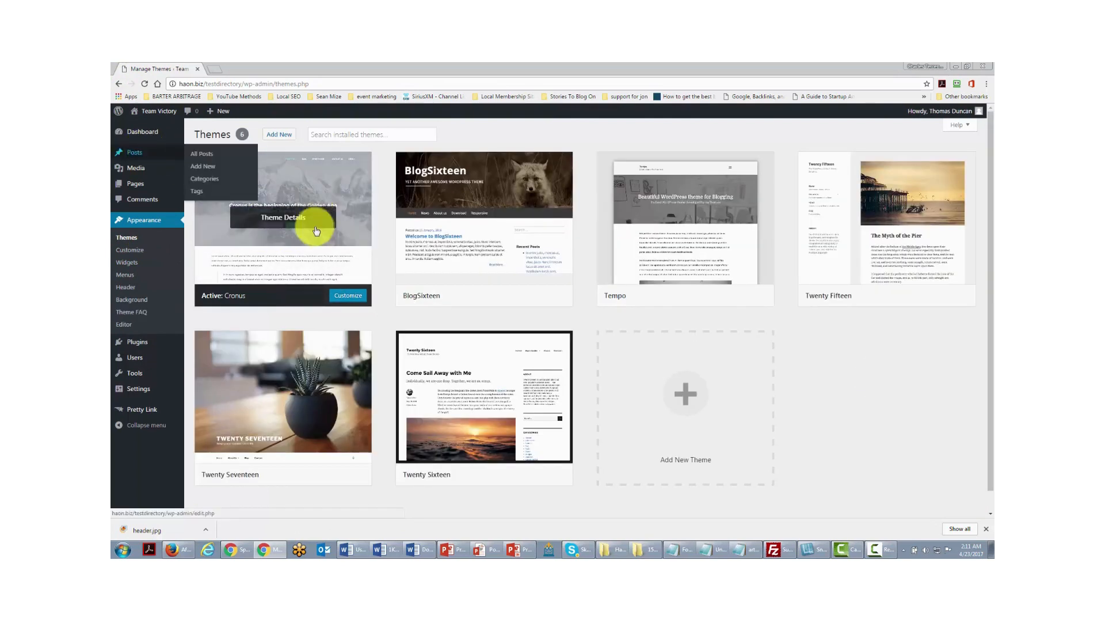
mouse_move(295, 401)
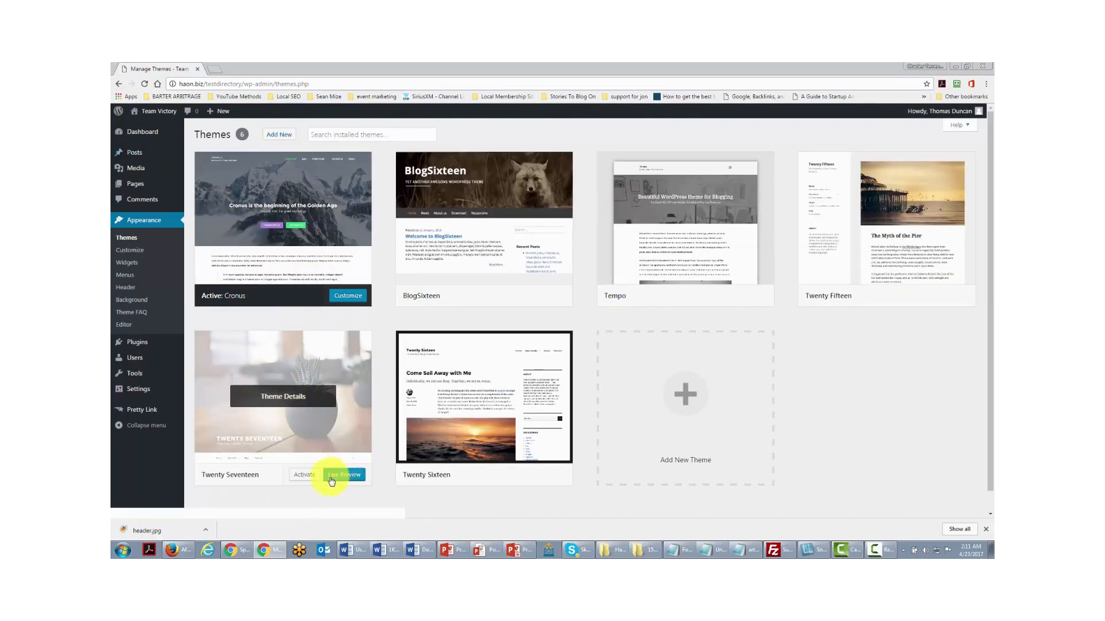
left_click(302, 474)
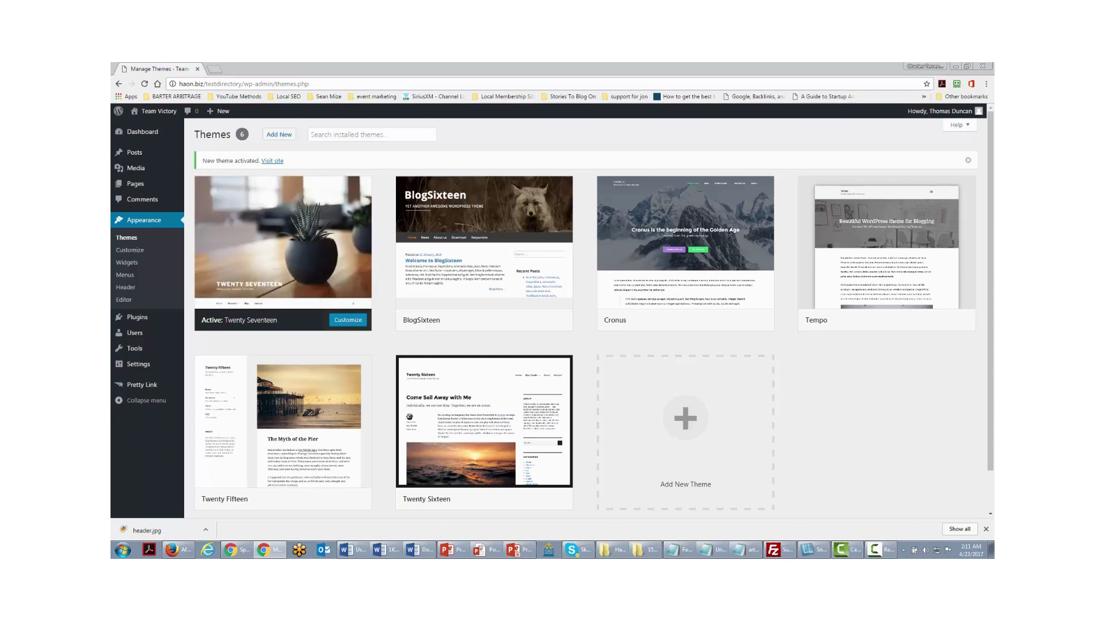
left_click(212, 70)
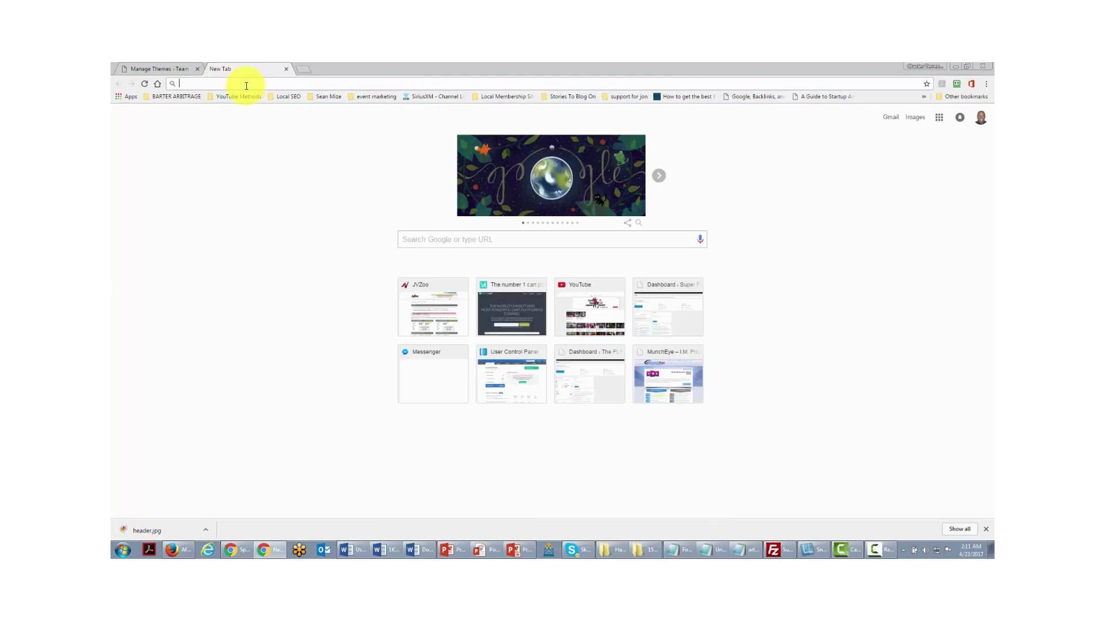
- Type the search query 'wp wpr' in the new tab's address bar, correcting its last letter
type("wp wpr")
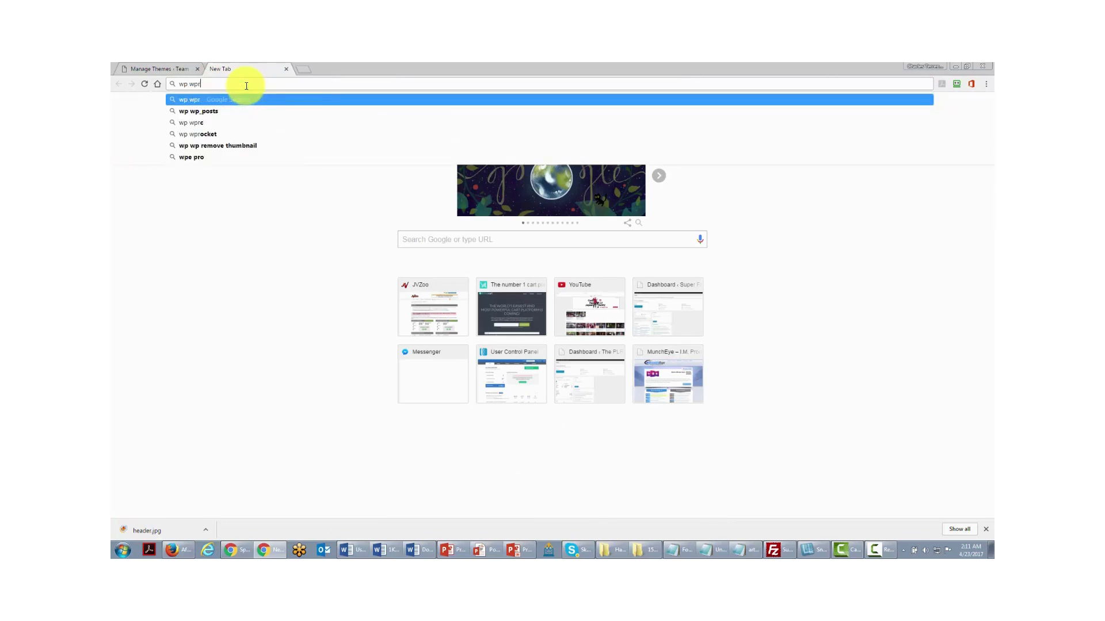
key("BackSpace")
key("BackSpace")
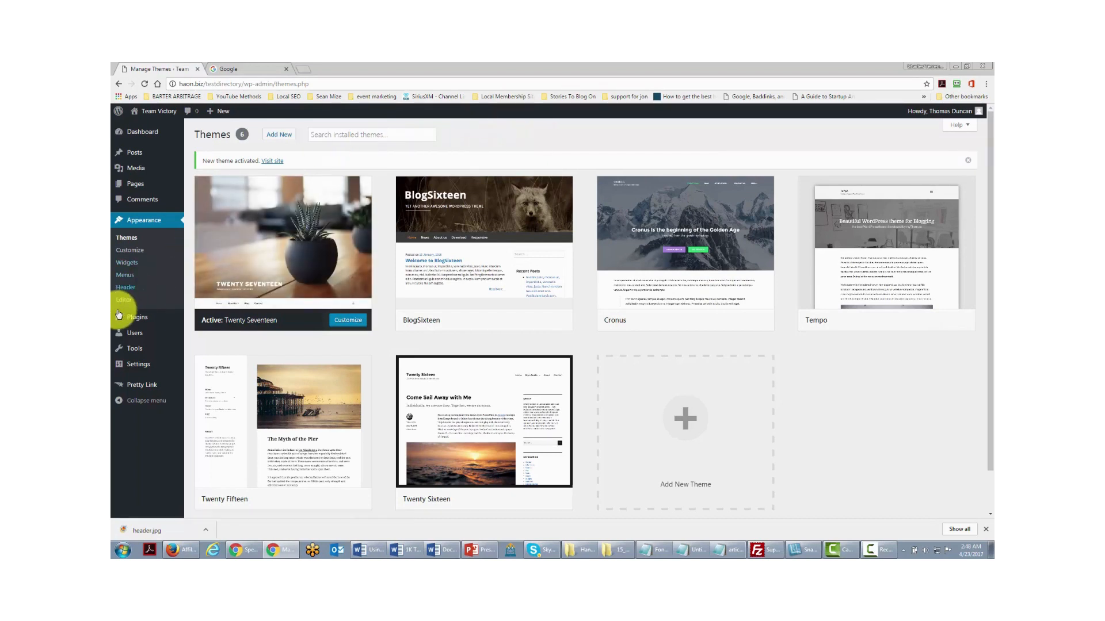
- Open the Add Plugins page from the Plugins menu to see the featured plugins
mouse_move(144, 318)
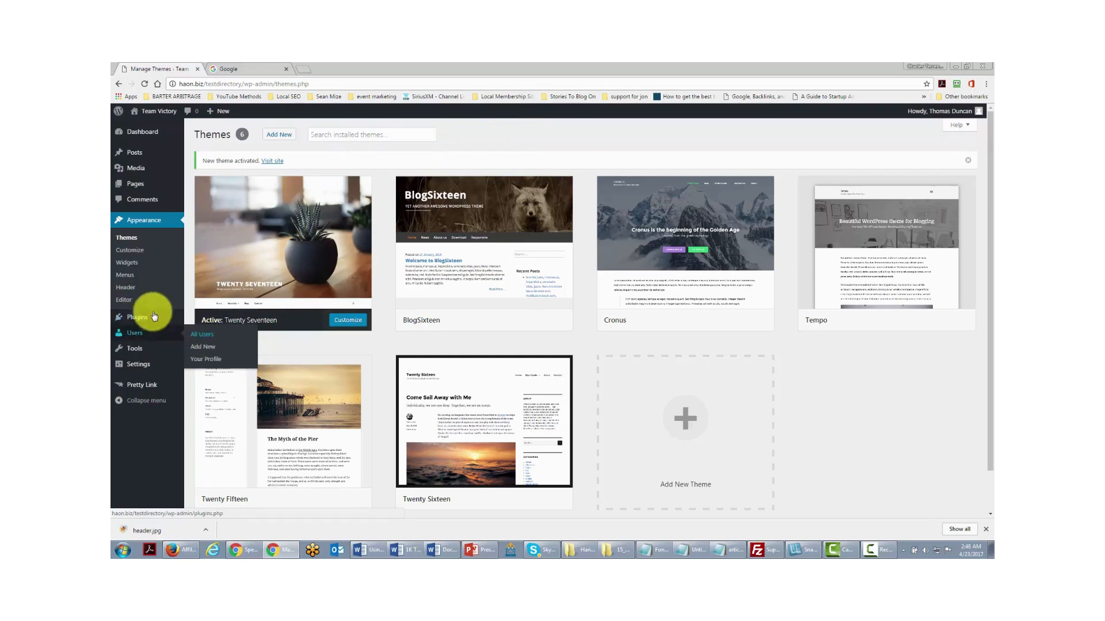
left_click(201, 332)
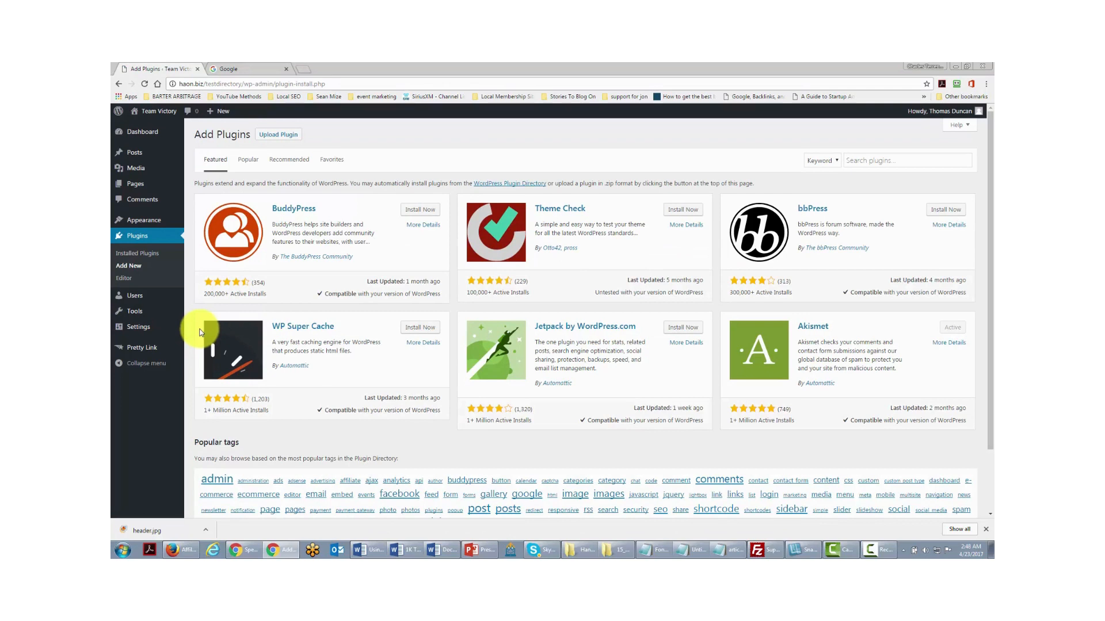
- Search the plugin directory for 'forum' and browse the matching plugins
left_click(852, 160)
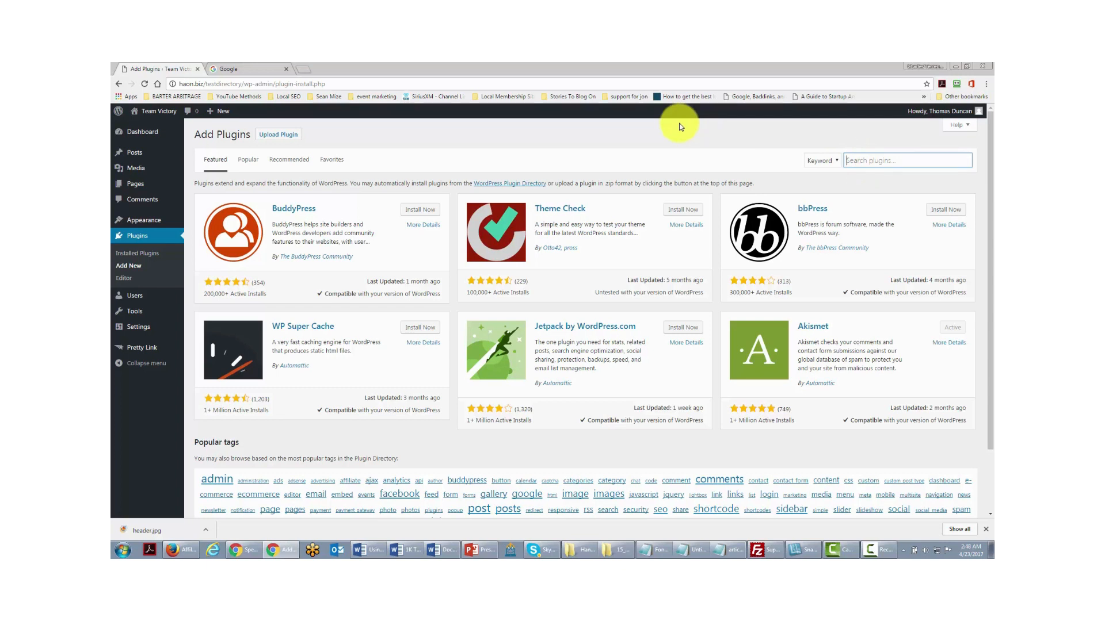
type("foru")
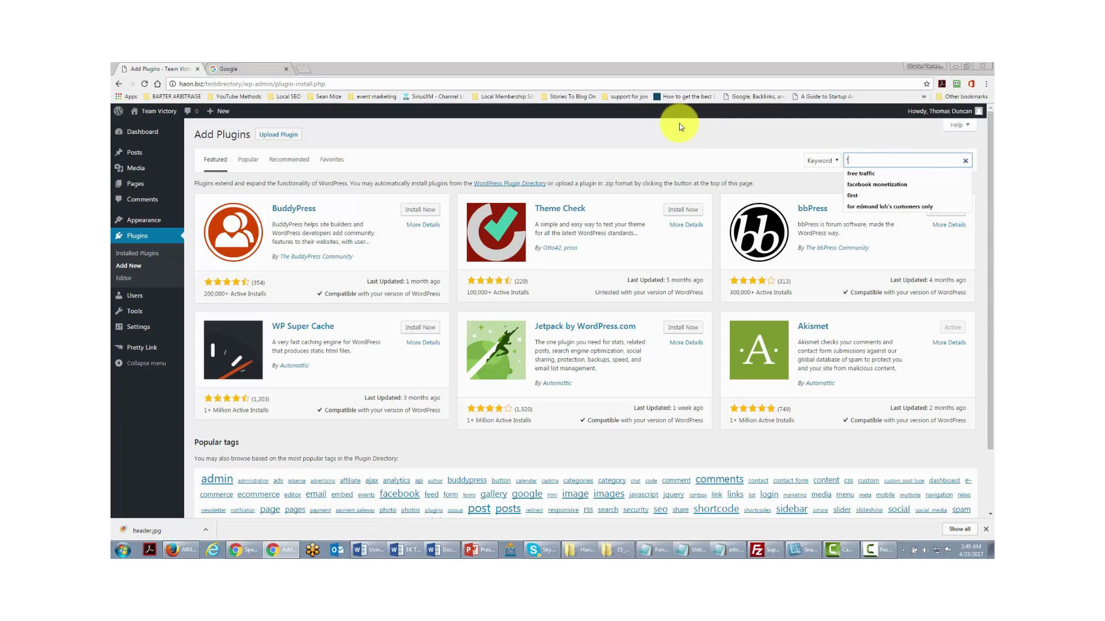
type("m")
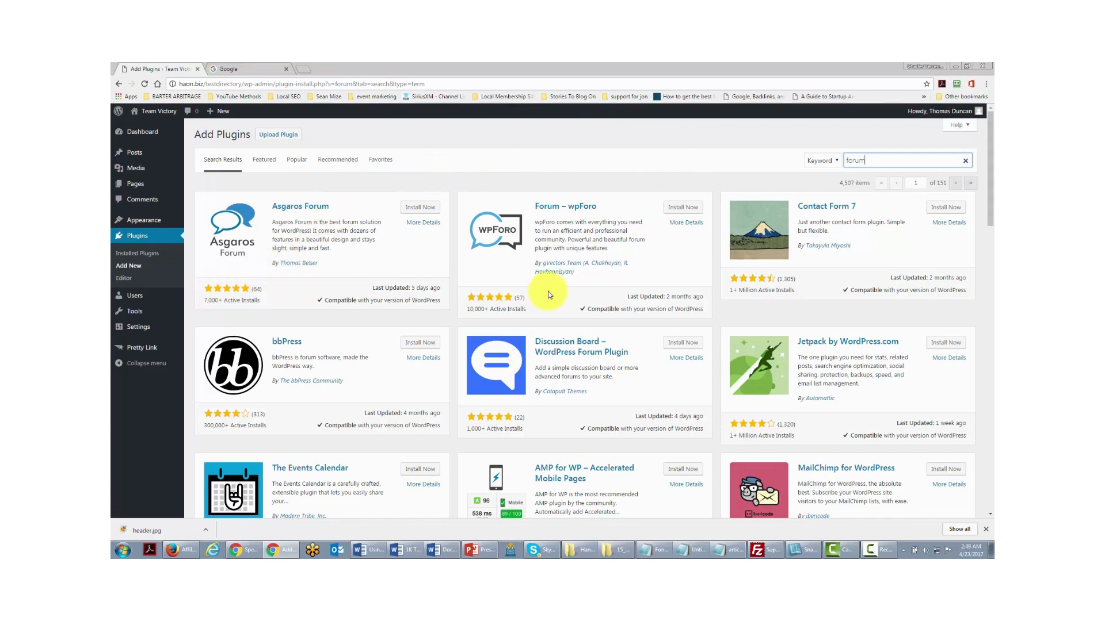
scroll(544, 293, "down", 2)
scroll(547, 296, "up", 1)
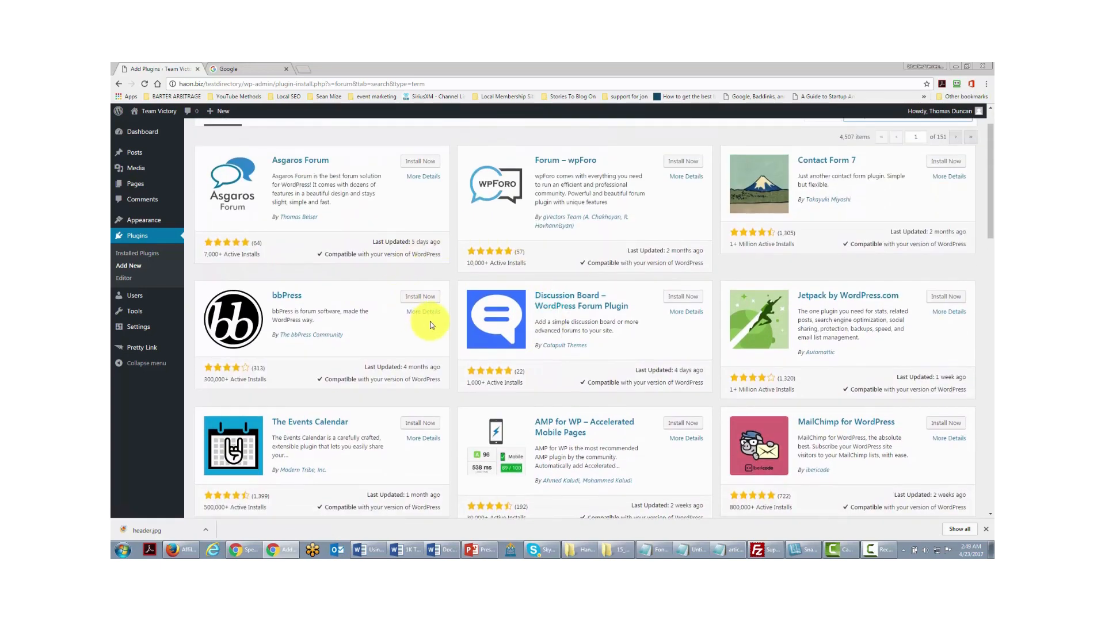
scroll(656, 253, "up", 1)
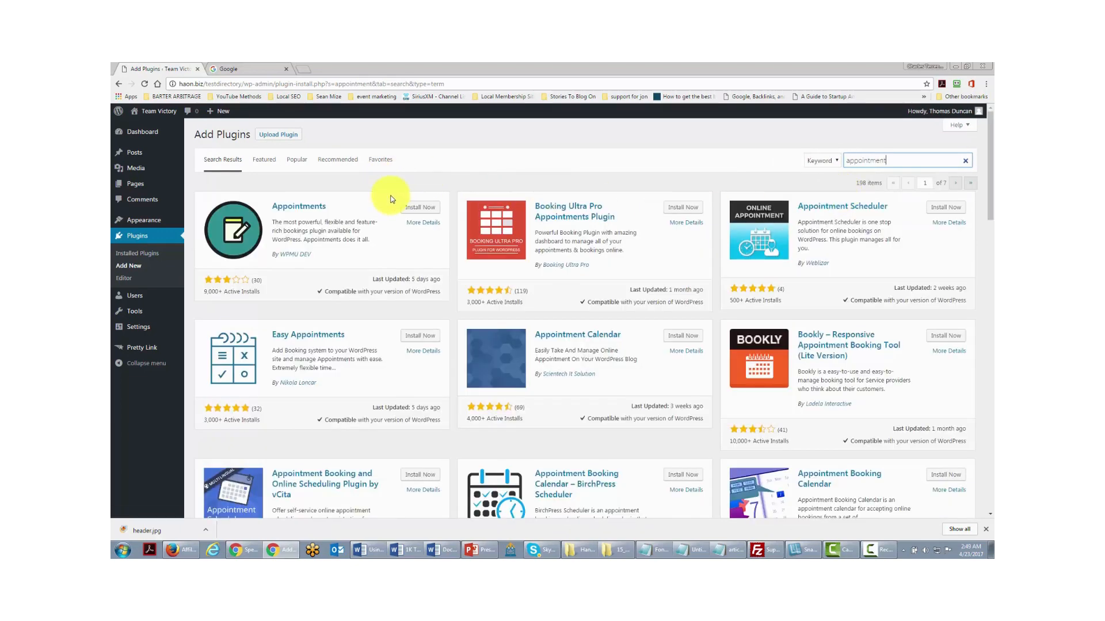
scroll(401, 239, "down", 2)
scroll(401, 240, "up", 2)
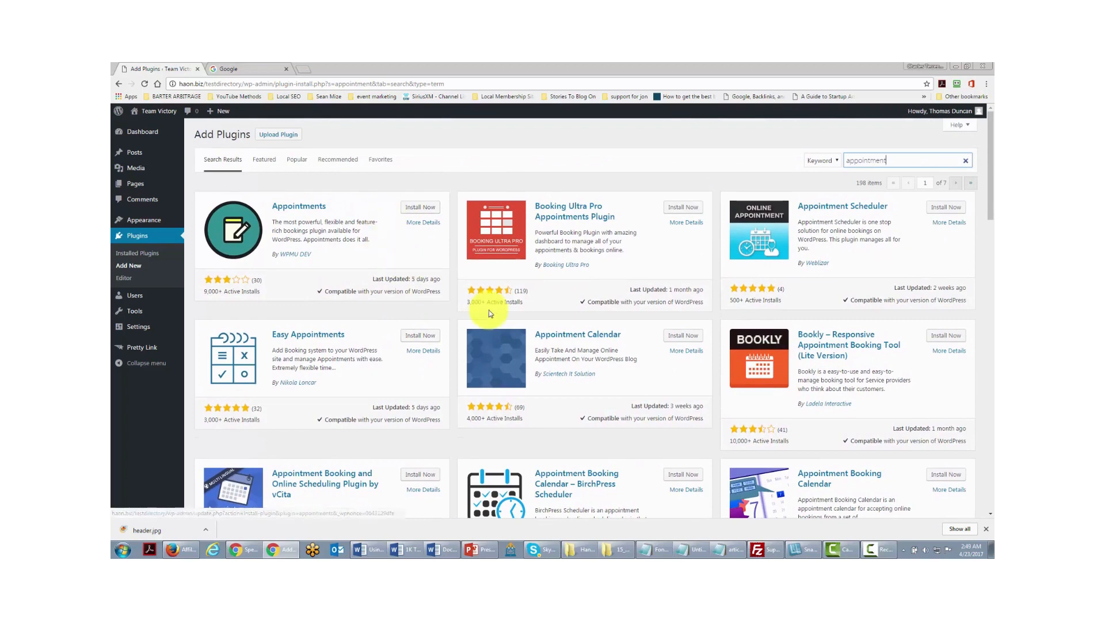
scroll(489, 310, "down", 1)
scroll(489, 310, "down", 3)
scroll(460, 271, "up", 4)
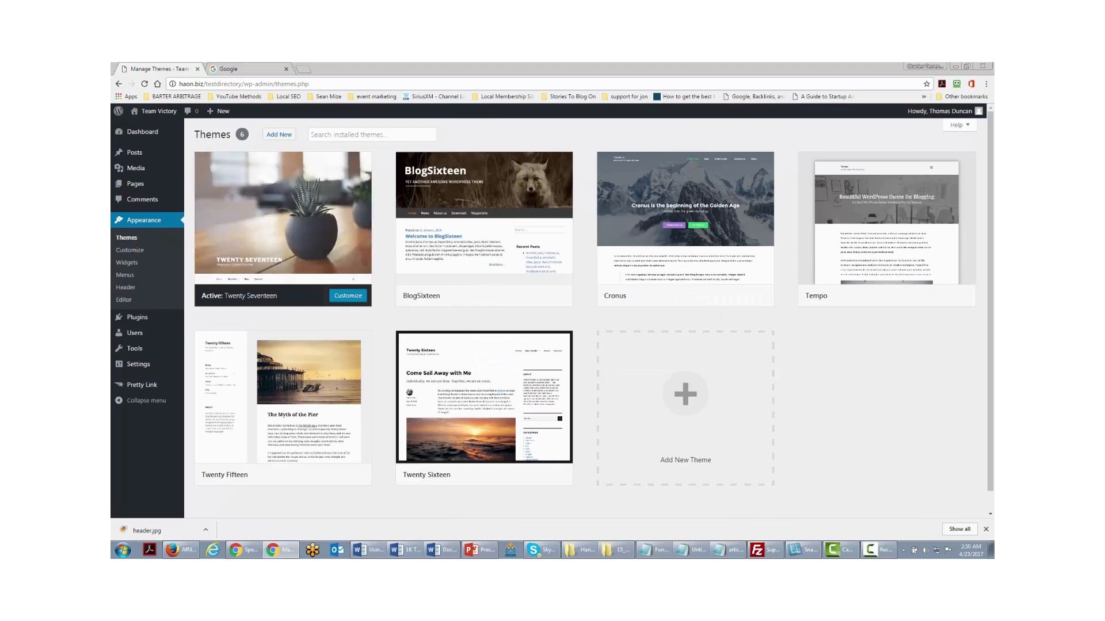
- Go to Add Themes and show its Feature Filter options
left_click(278, 134)
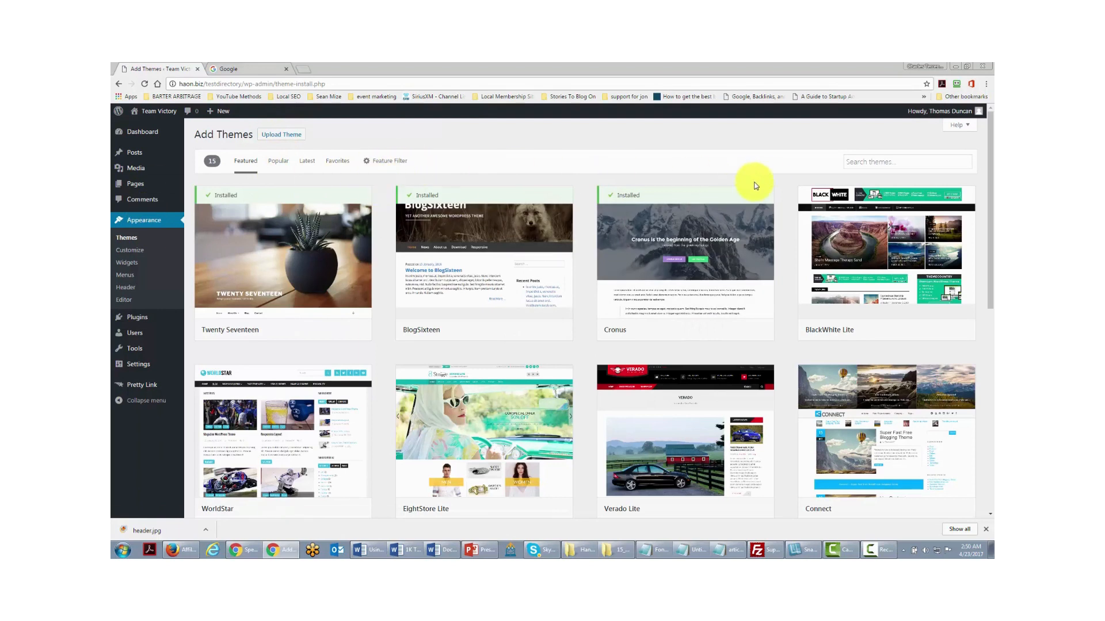
left_click(378, 163)
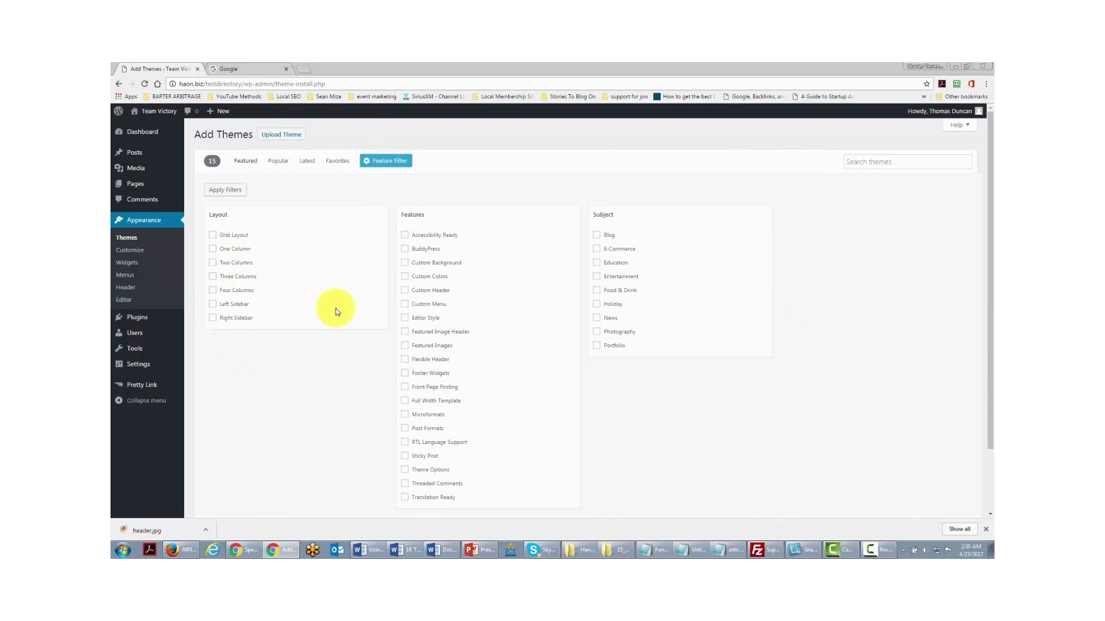
- Filter new themes by Three Columns and Custom Header and apply the filters
scroll(346, 336, "down", 1)
scroll(350, 328, "up", 1)
left_click(212, 277)
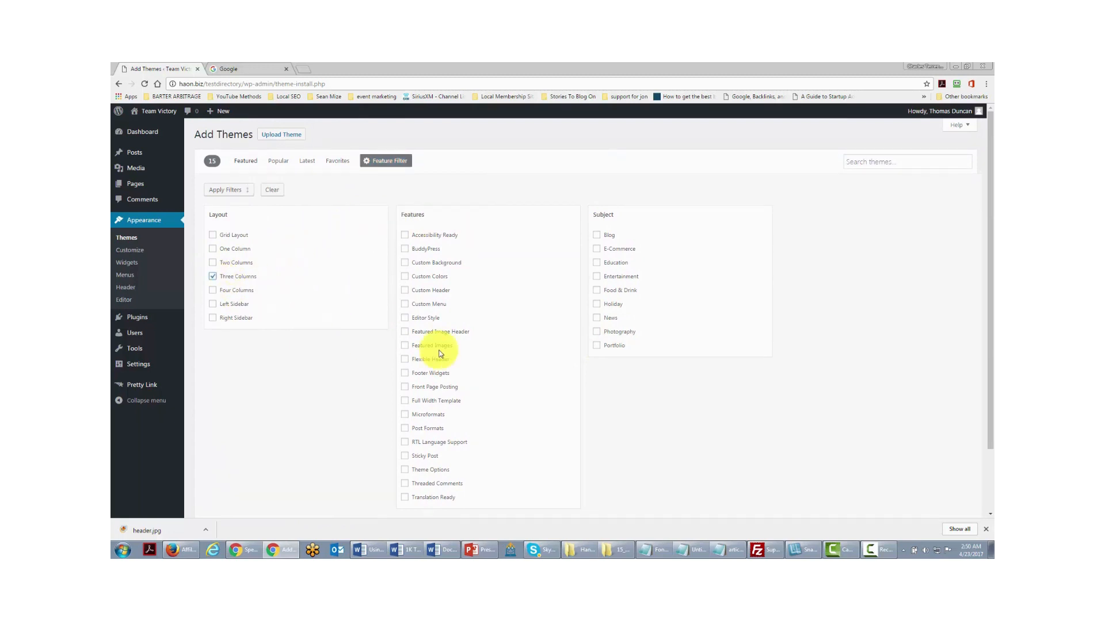
scroll(438, 353, "down", 2)
scroll(434, 345, "up", 2)
left_click(405, 292)
left_click(240, 191)
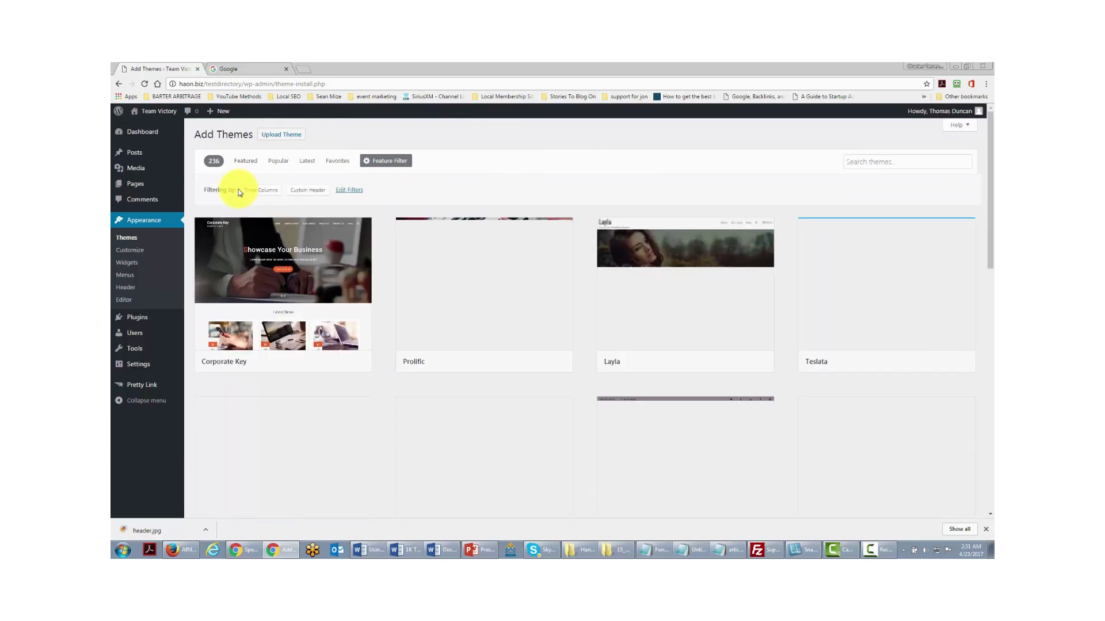
- Browse the 236 filtered themes, such as Corporate Key and Prolific
mouse_move(562, 234)
scroll(524, 288, "down", 4)
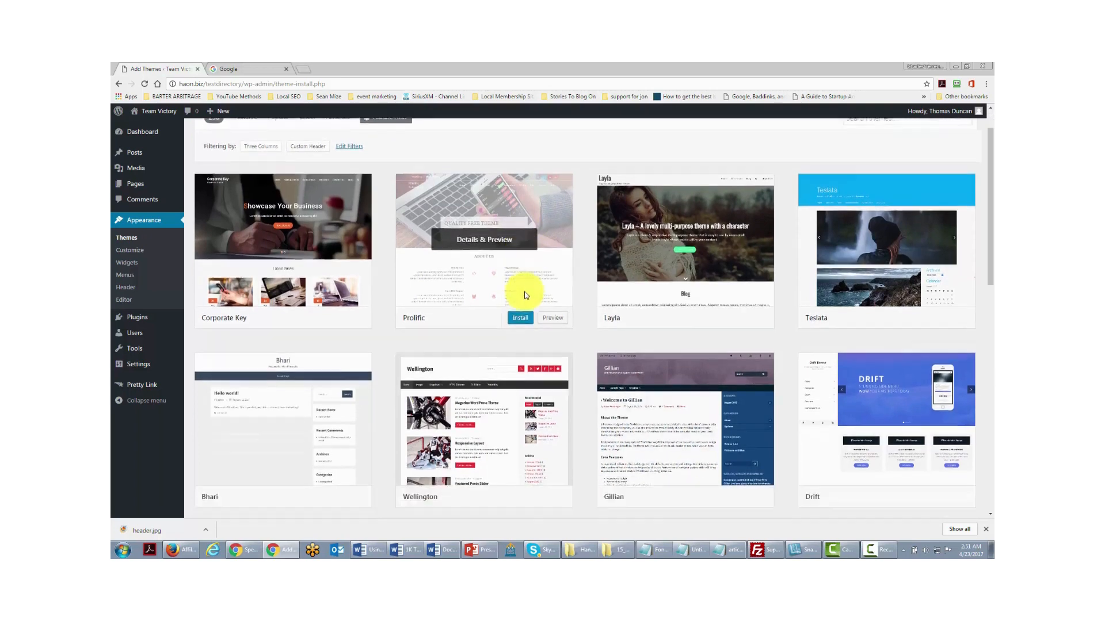
scroll(525, 291, "up", 3)
scroll(527, 299, "up", 2)
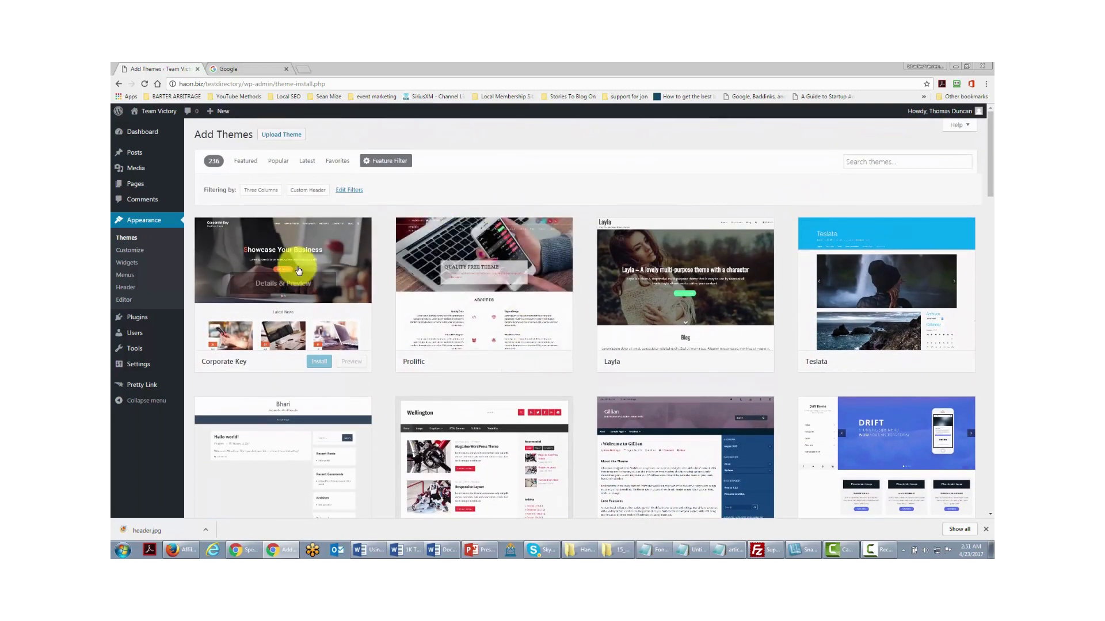
scroll(553, 355, "down", 2)
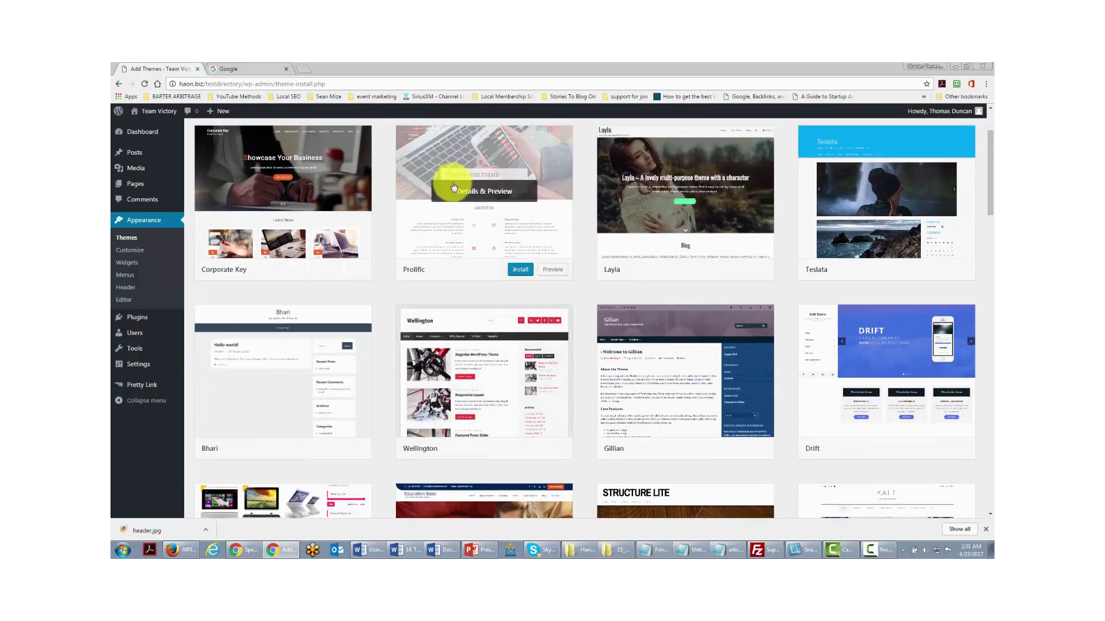
scroll(443, 218, "up", 2)
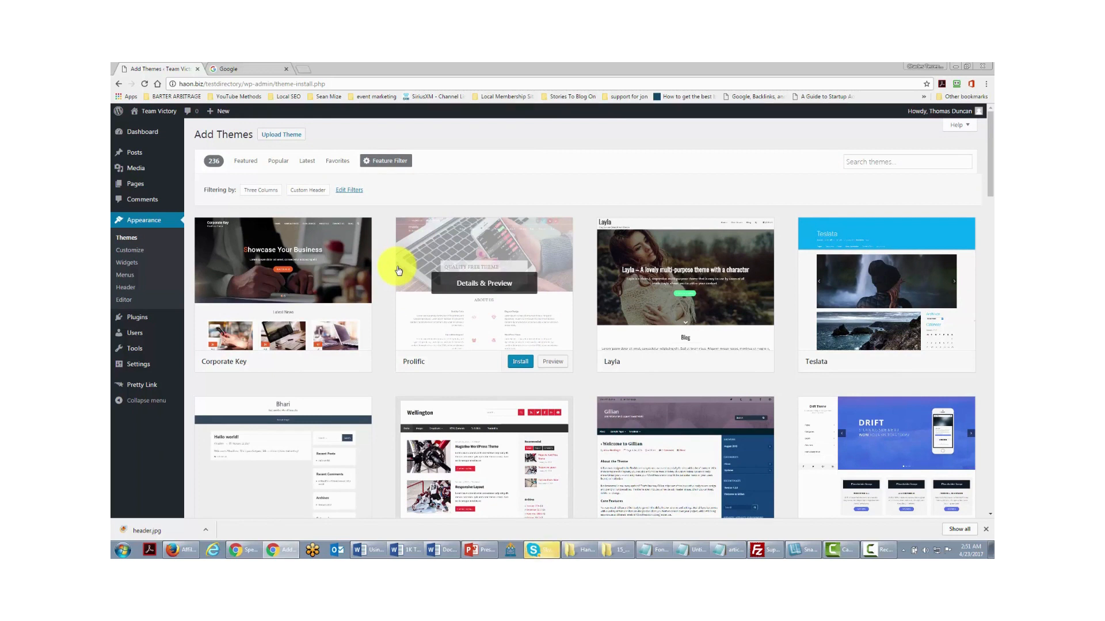
mouse_move(141, 317)
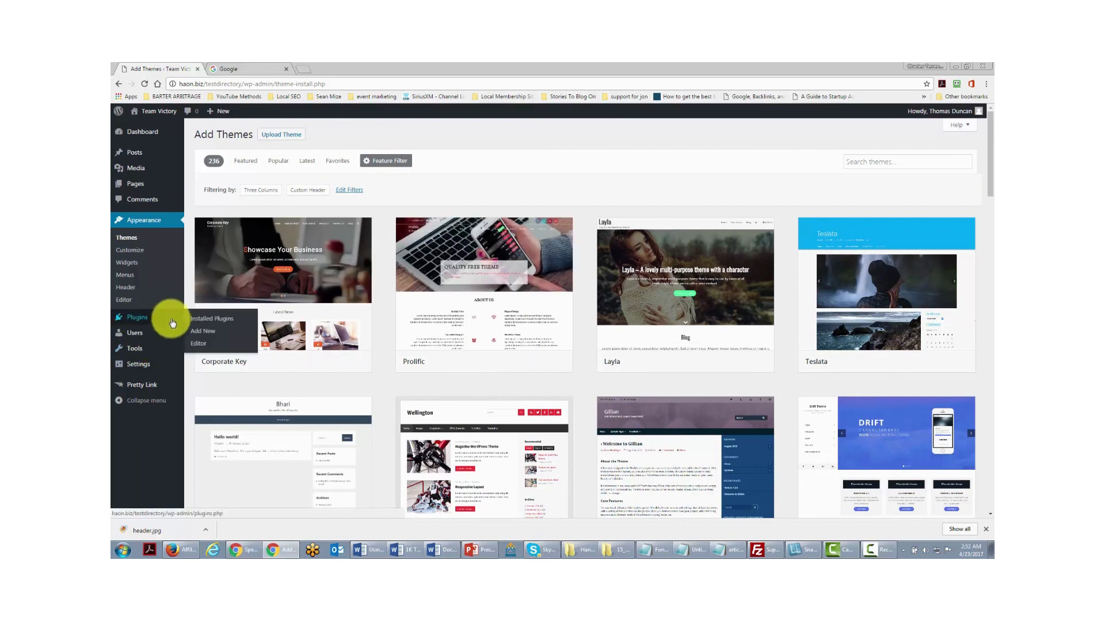
- In Installed Plugins, deactivate Pretty Link, then delete it and confirm with OK
left_click(211, 320)
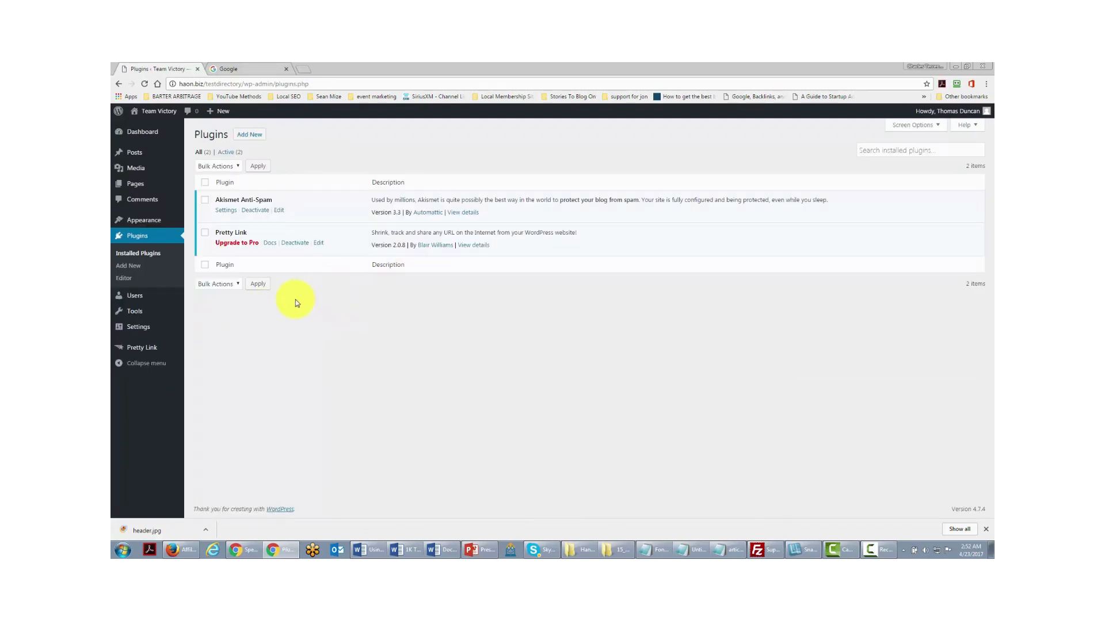
left_click(294, 243)
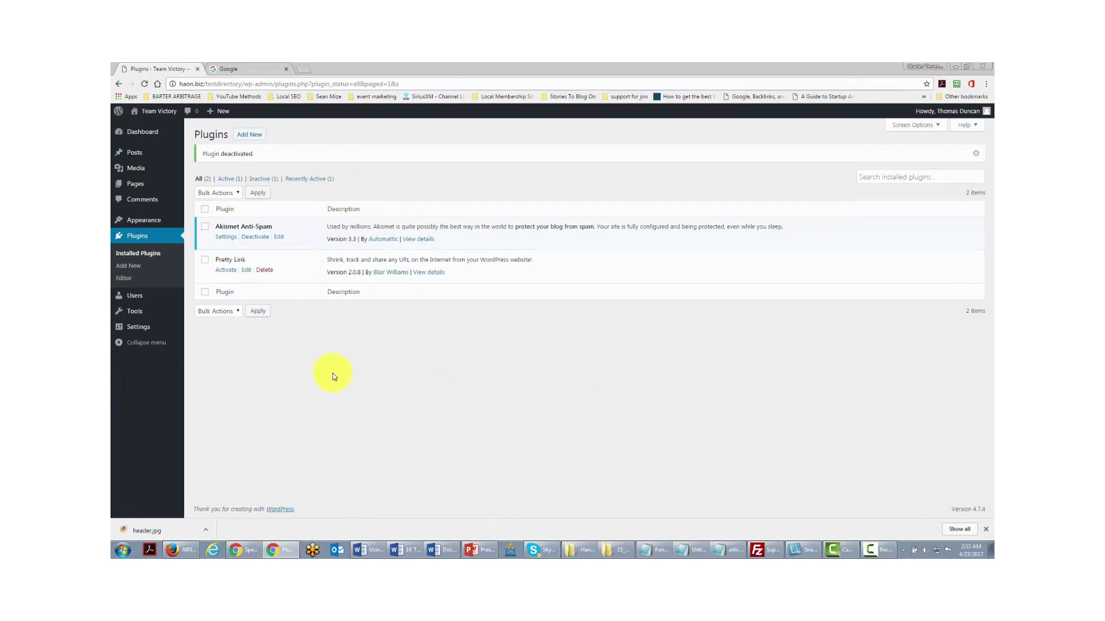
left_click(265, 272)
left_click(586, 138)
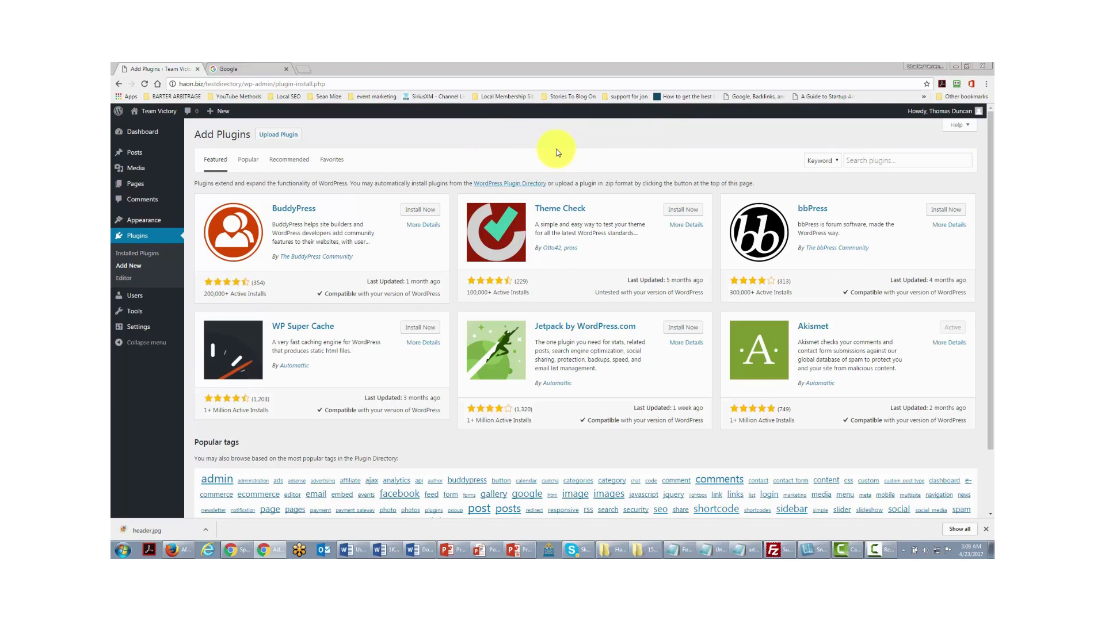
left_click(873, 160)
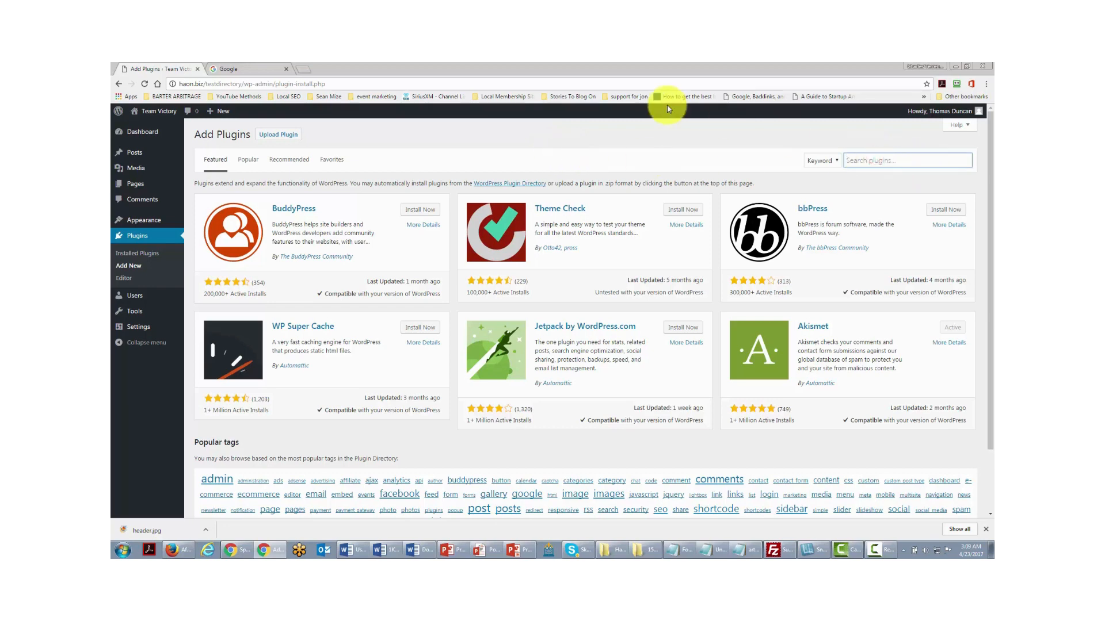
type("aweber")
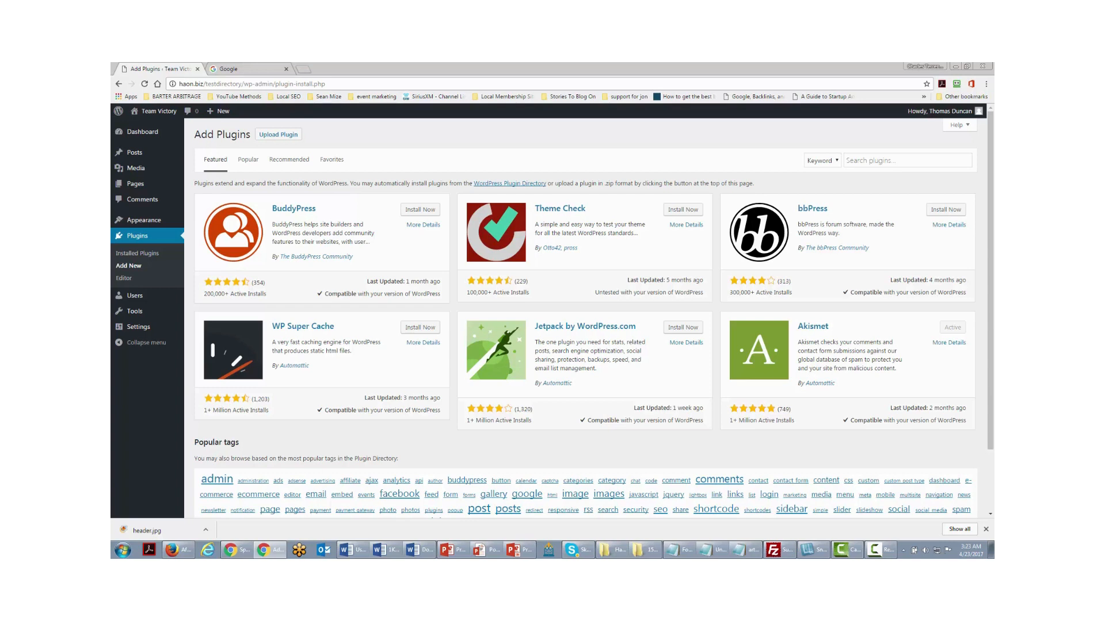
- Search plugins for 'google analytics', then install and activate Google Analytics WD
left_click(867, 160)
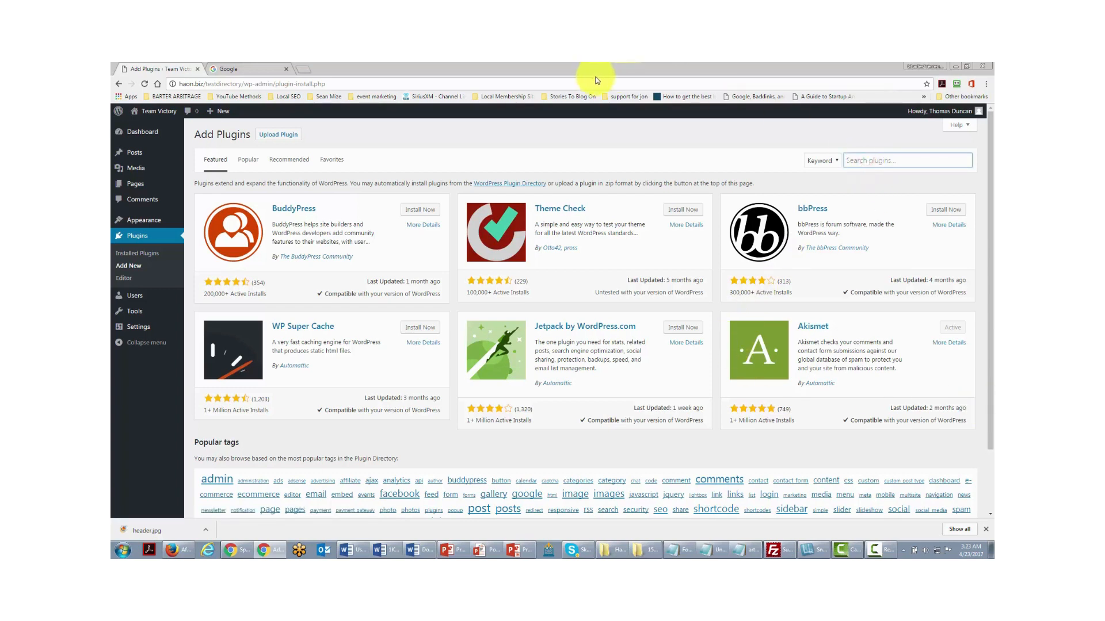
type("google analytics")
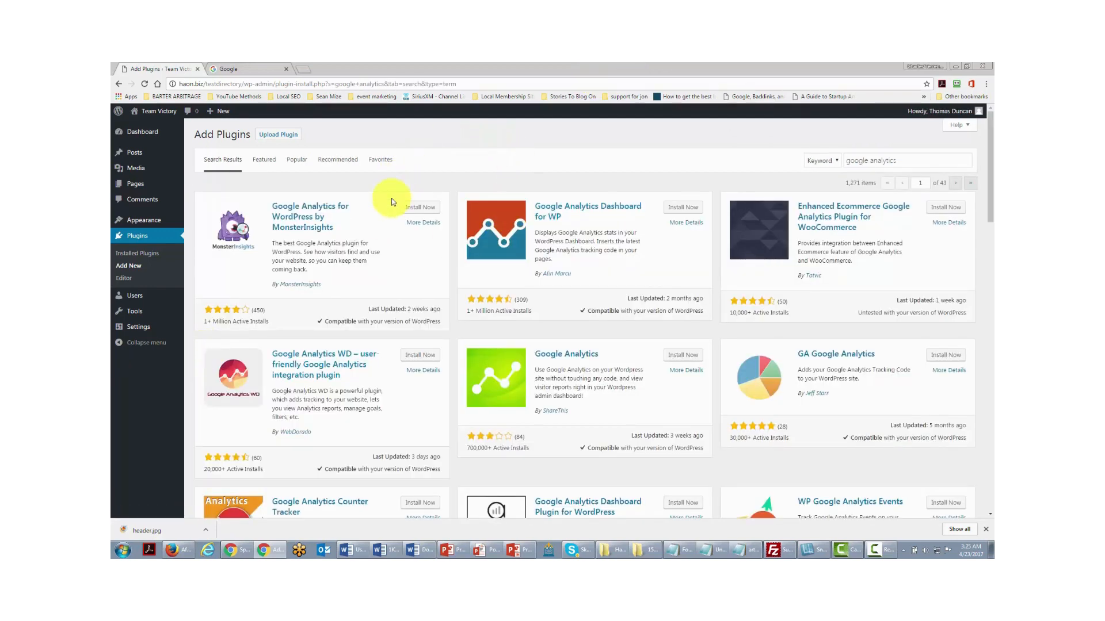
left_click(420, 356)
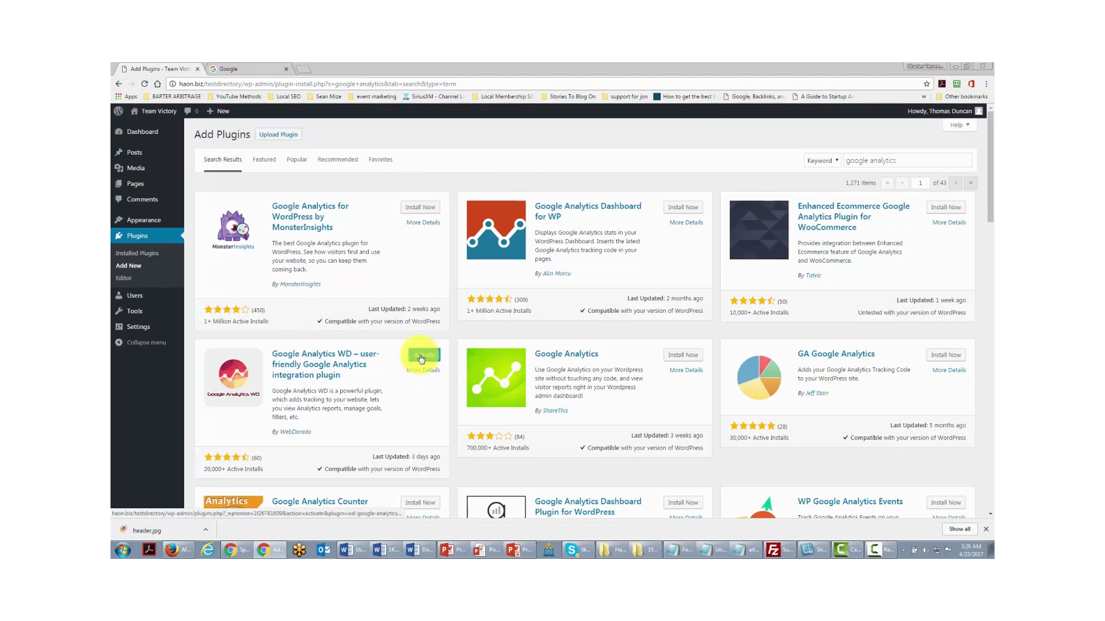
left_click(420, 357)
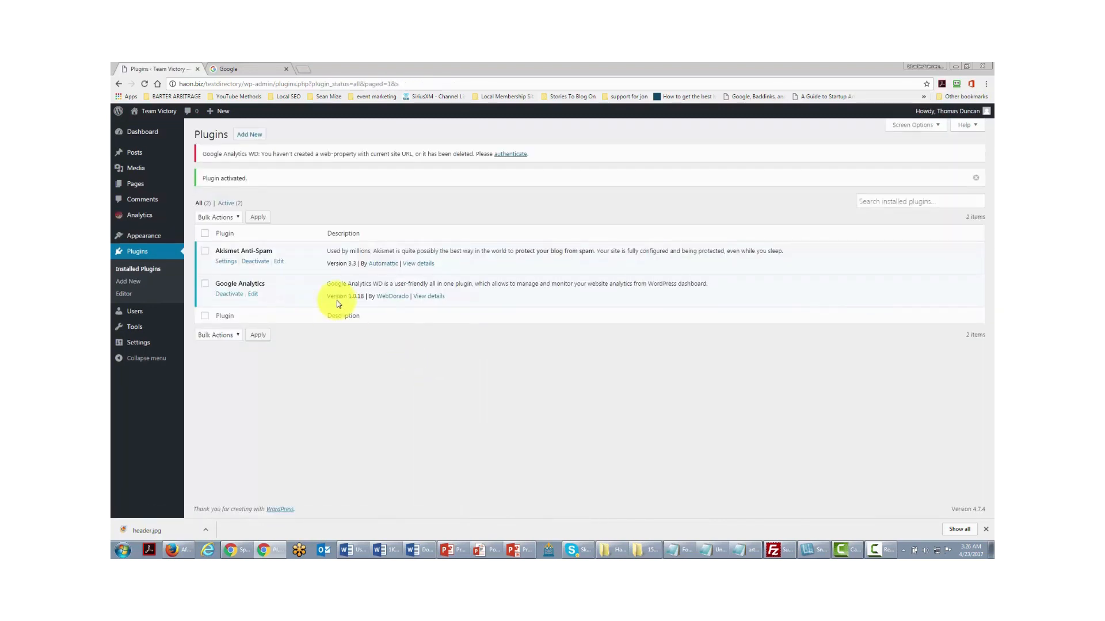
- Open the Google Analytics WD page, allow usage data sharing, and authorize it with Google
left_click(144, 220)
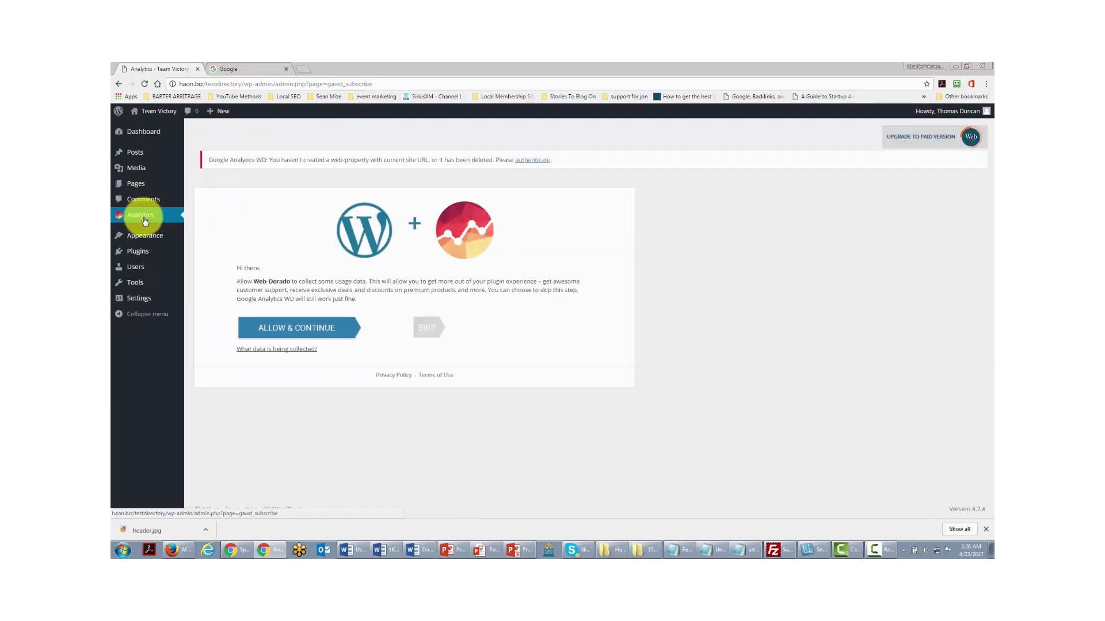
left_click(301, 330)
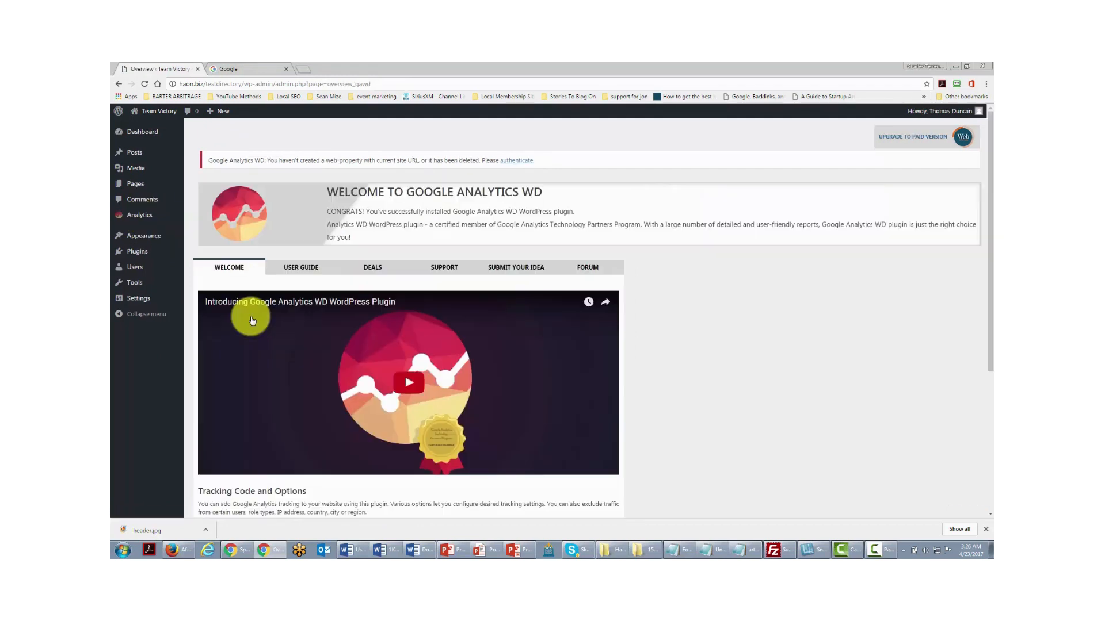
left_click(509, 163)
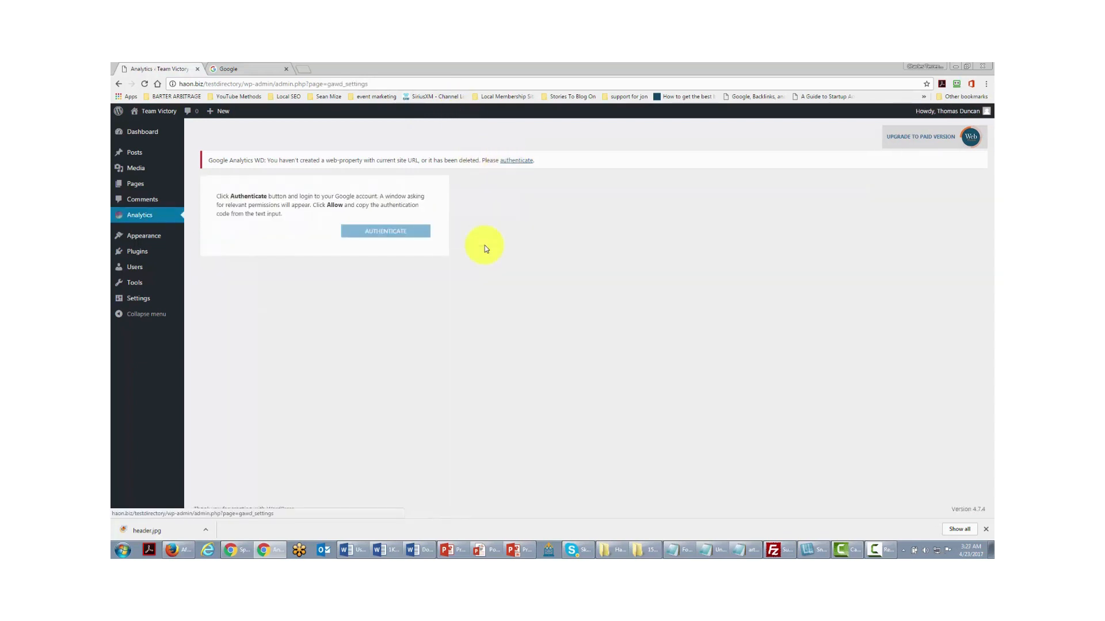
left_click(388, 233)
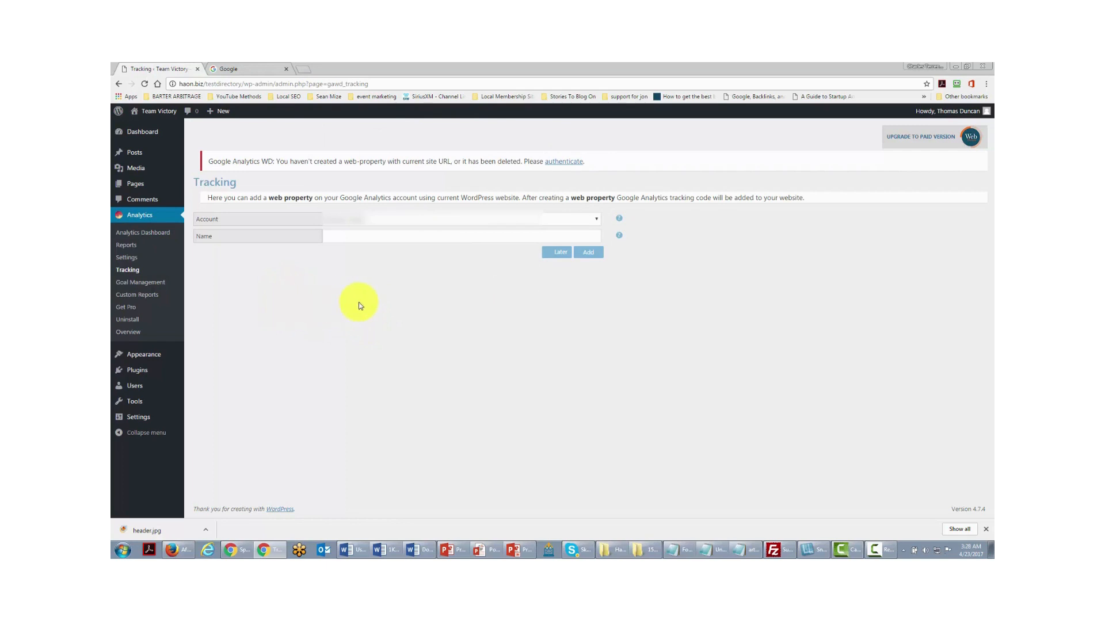
- Paste 'Test Directory Haon' as the web property name and add it
left_click(335, 236)
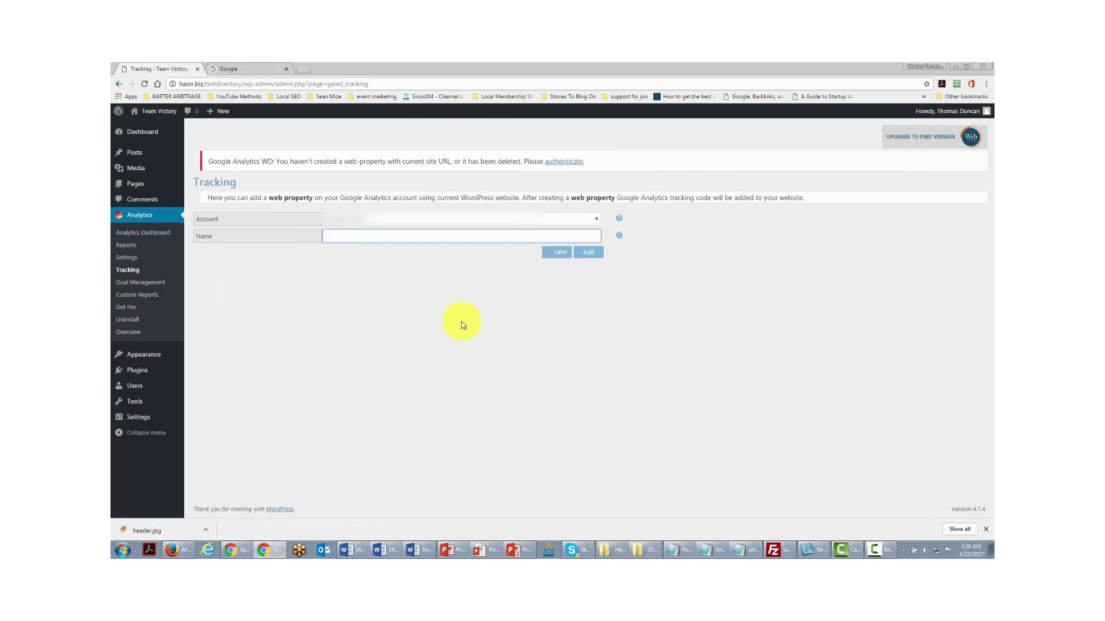
type("Test Directory Haon")
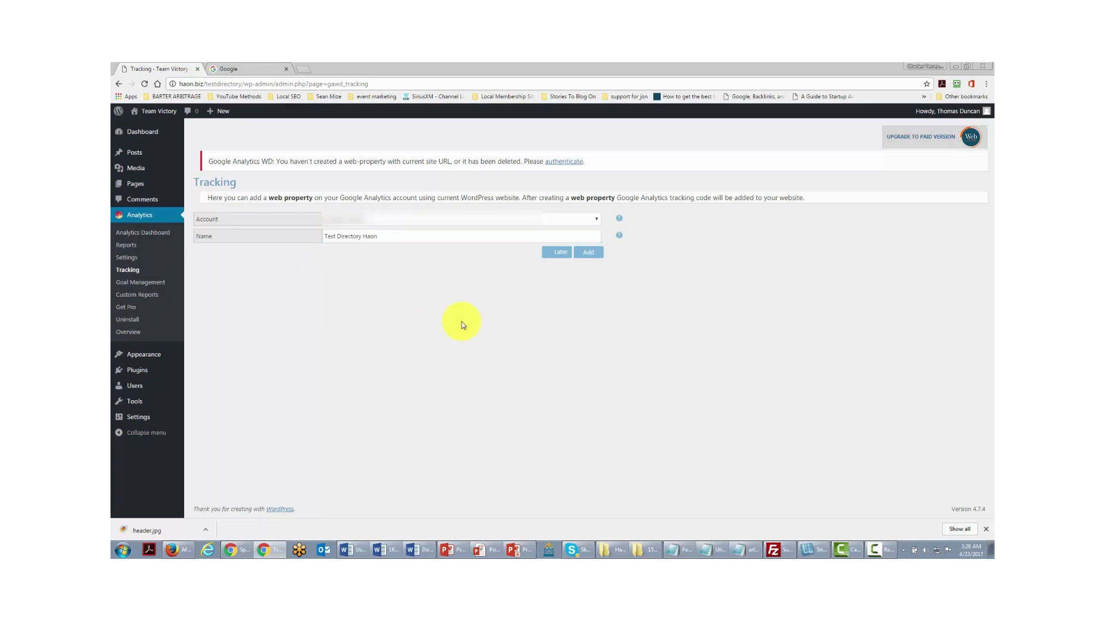
left_click(587, 255)
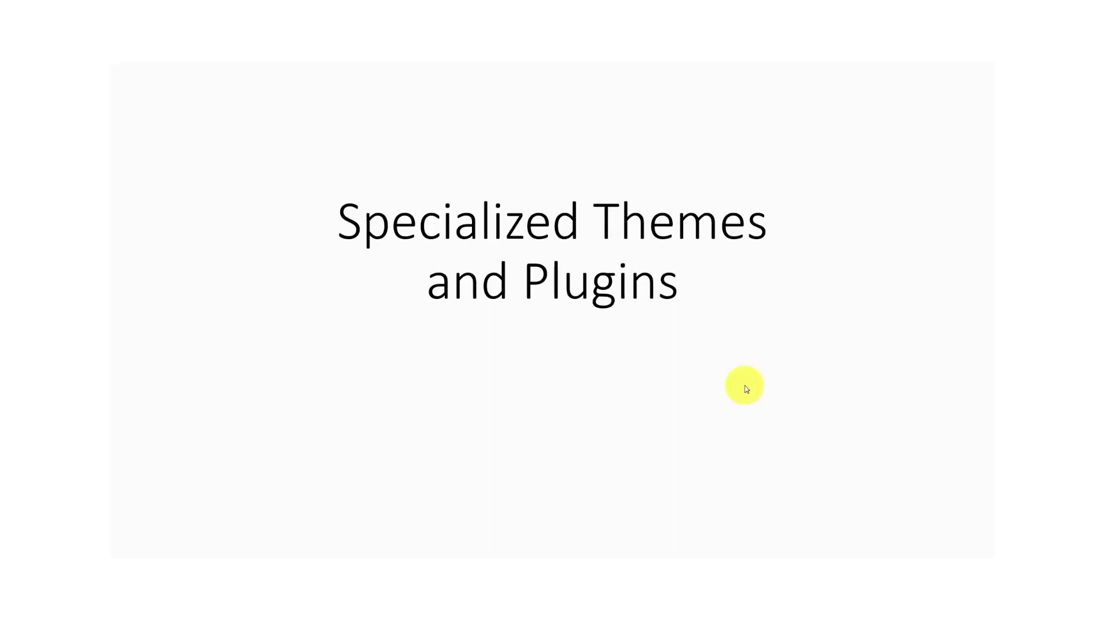
- Advance to the specialized themes slide, then highlight and deselect 'testdirectory' in the address
left_click(744, 387)
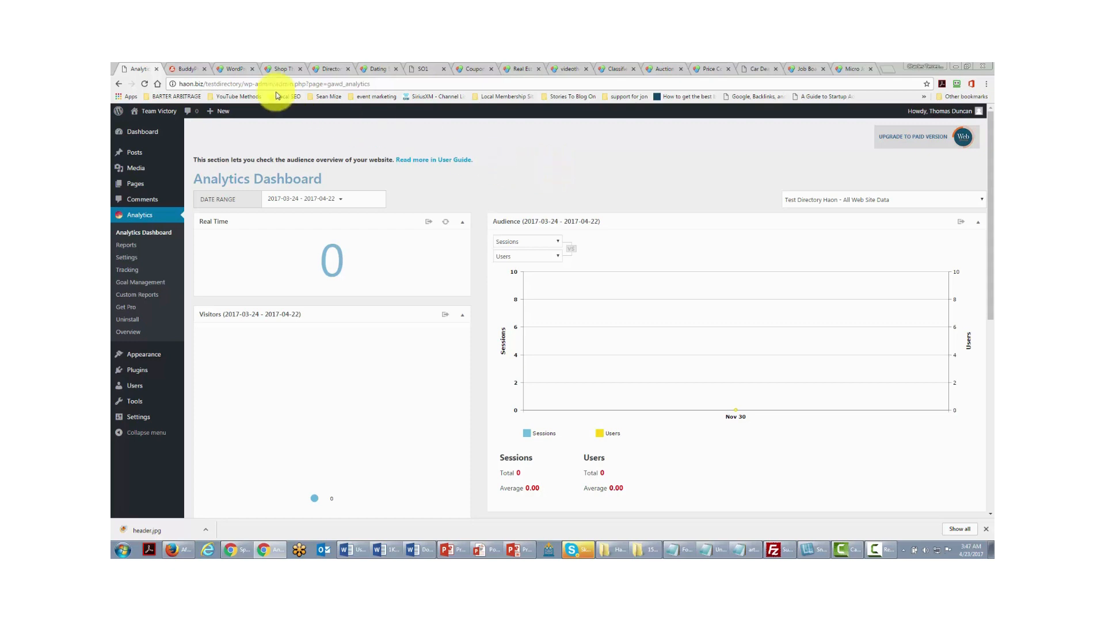
left_click_drag(206, 83, 242, 85)
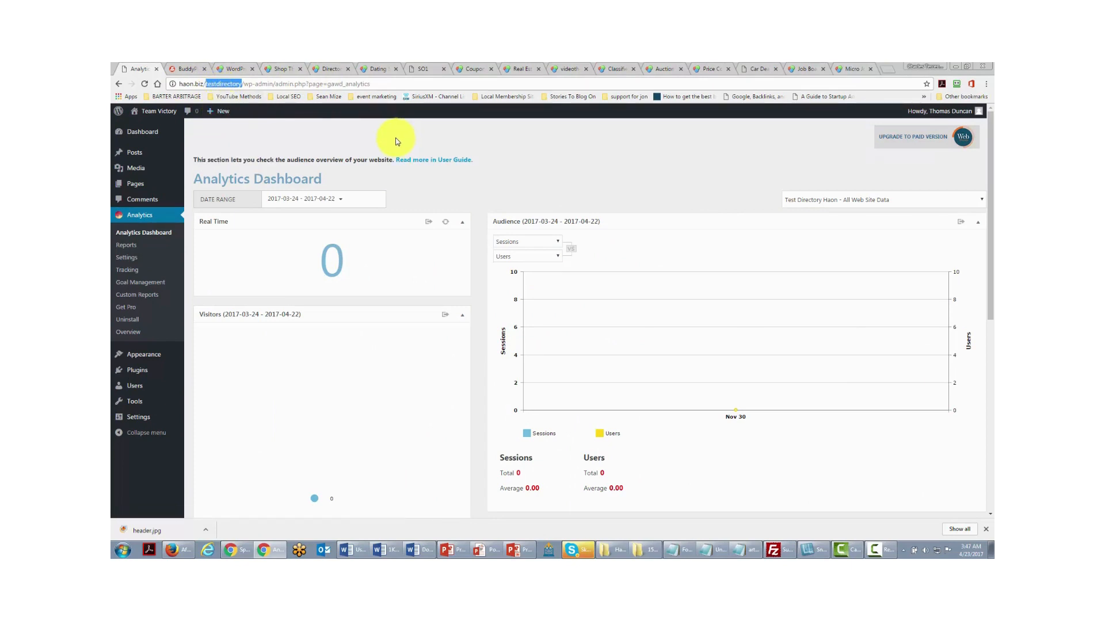
left_click(246, 87)
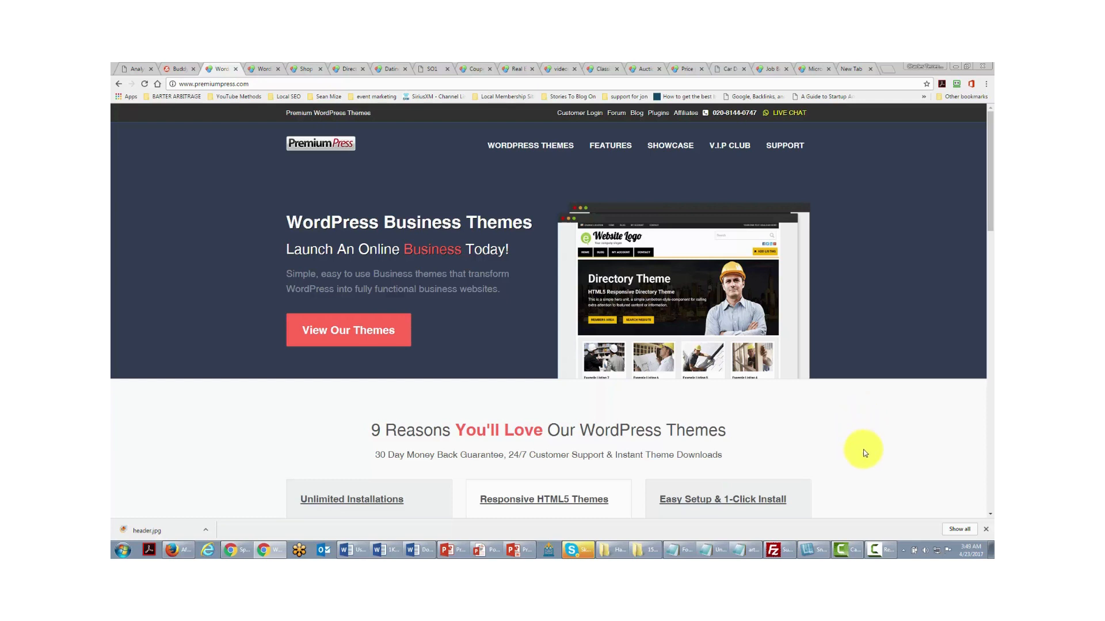
- View the Micro Jobs, Shopping Cart, Directory, Dating, Digital Downloads and Coupon theme demos
left_click(263, 69)
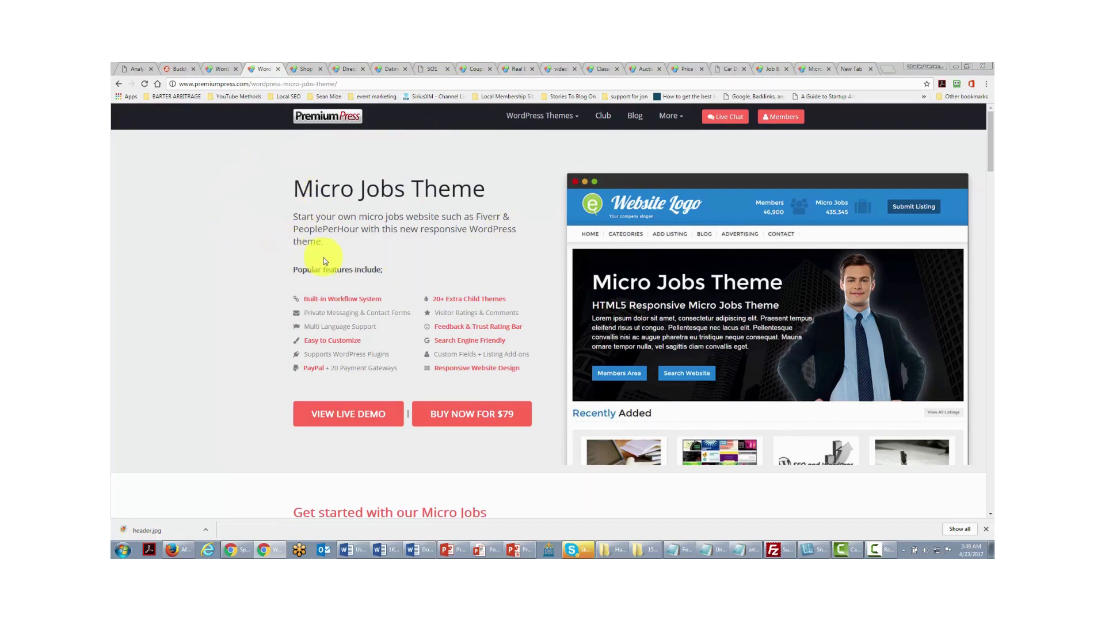
left_click(306, 69)
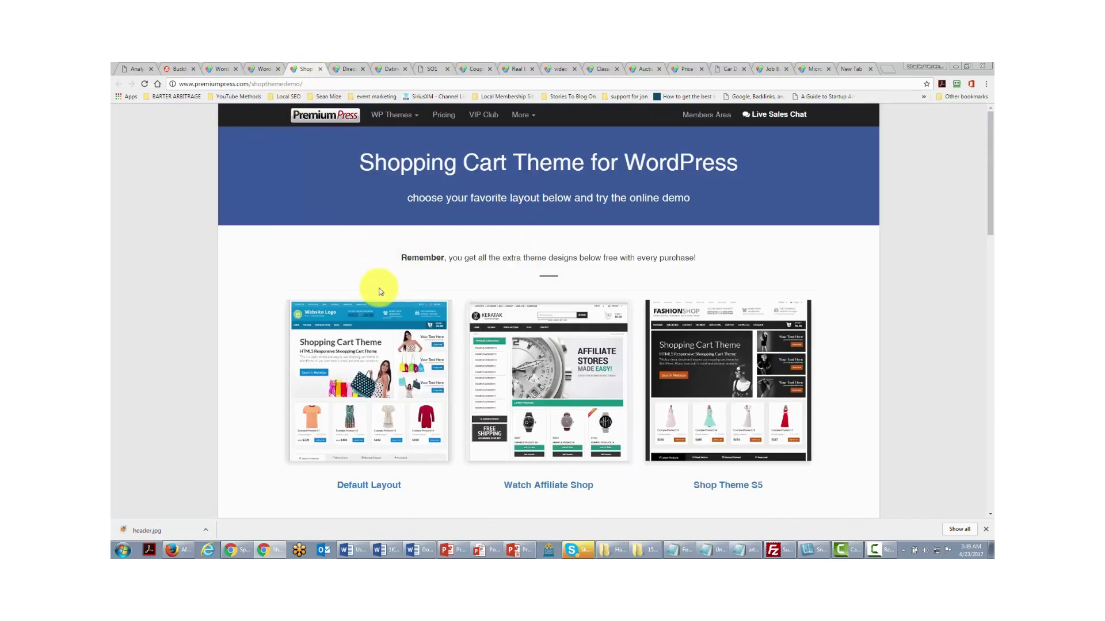
left_click(350, 69)
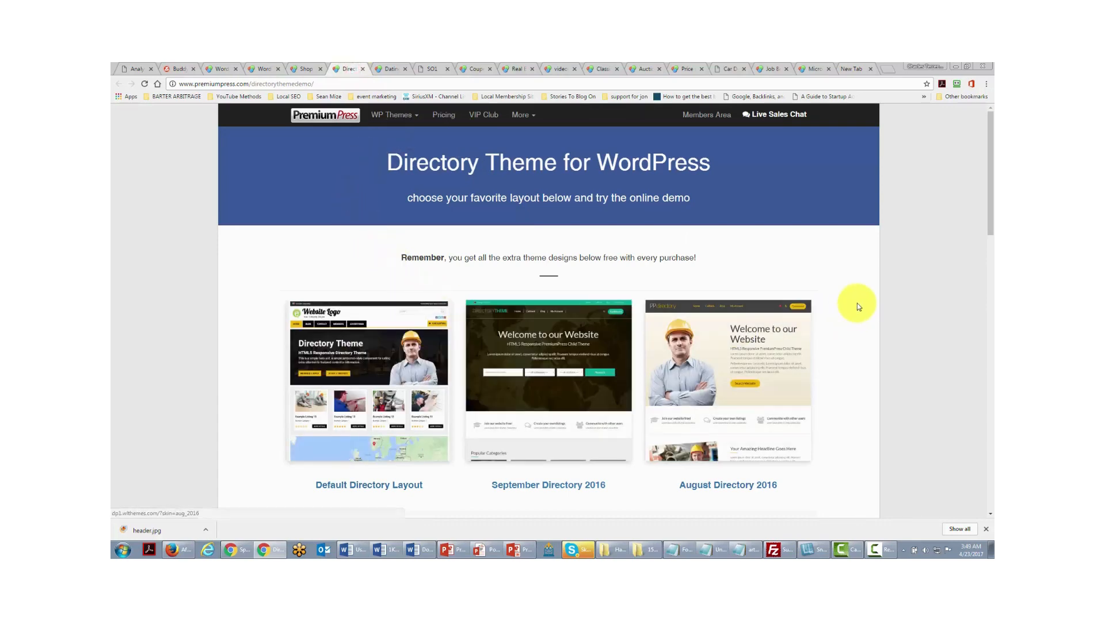
scroll(857, 304, "down", 1)
scroll(855, 311, "down", 3)
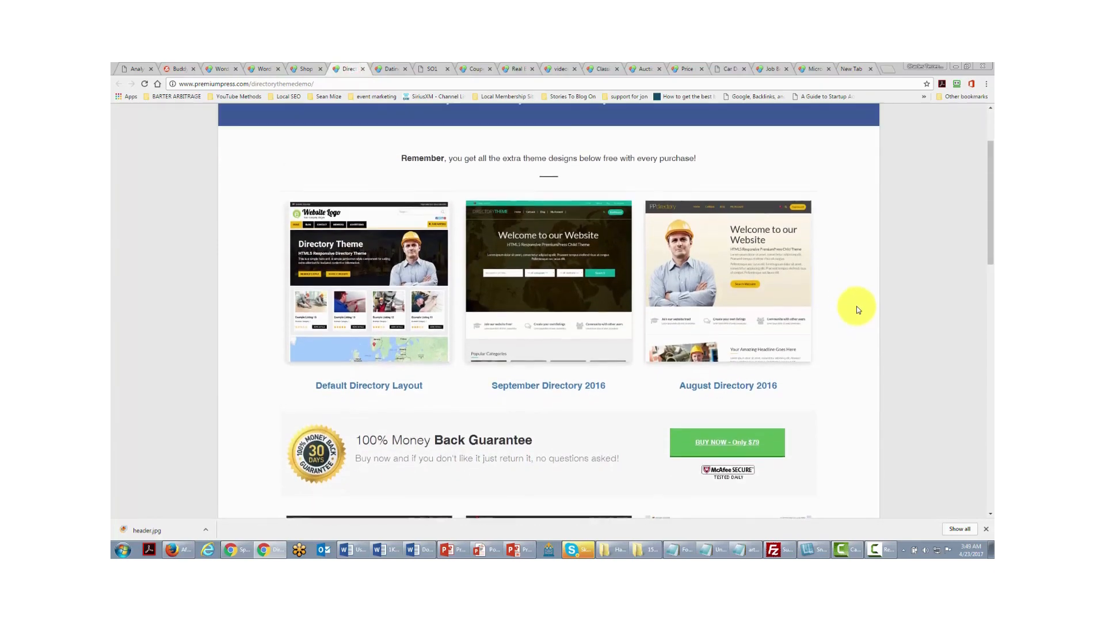
scroll(394, 276, "up", 4)
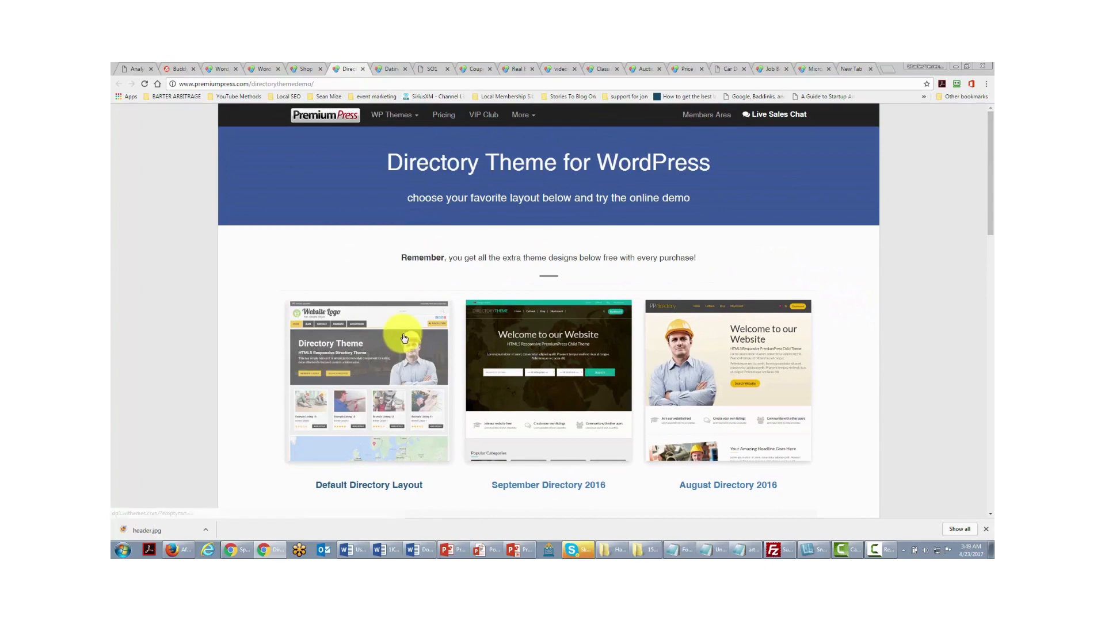
left_click(388, 68)
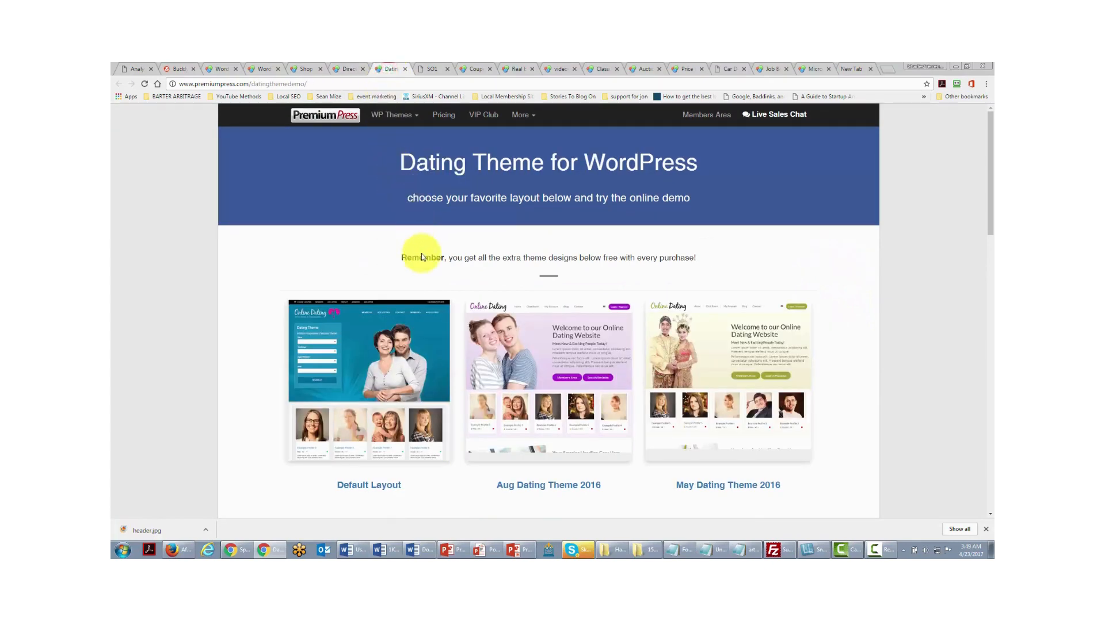
left_click(430, 70)
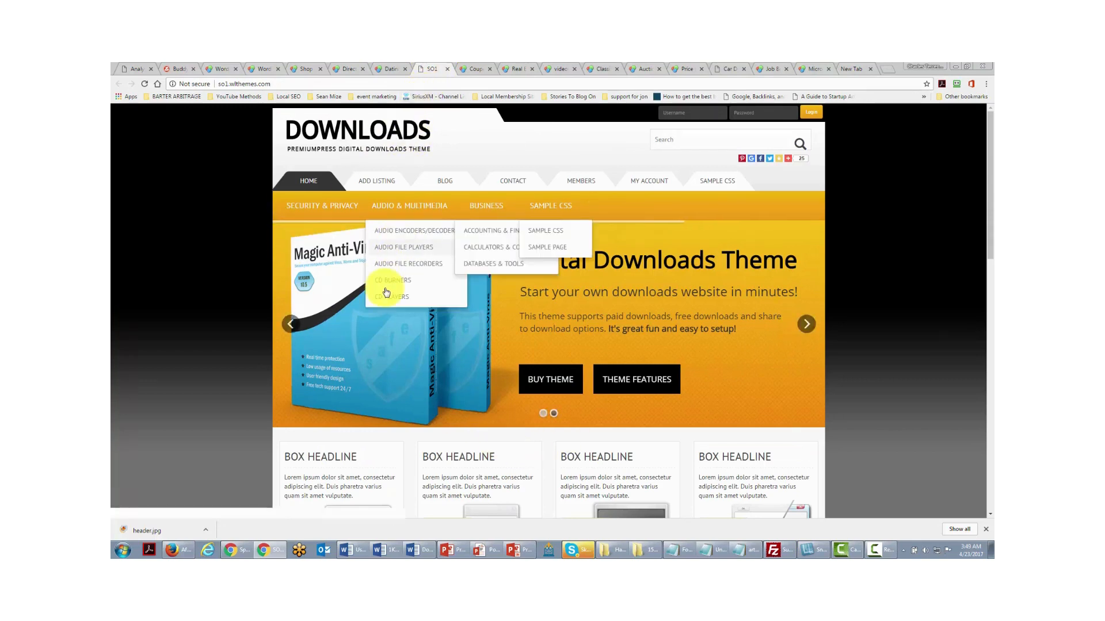
left_click(470, 68)
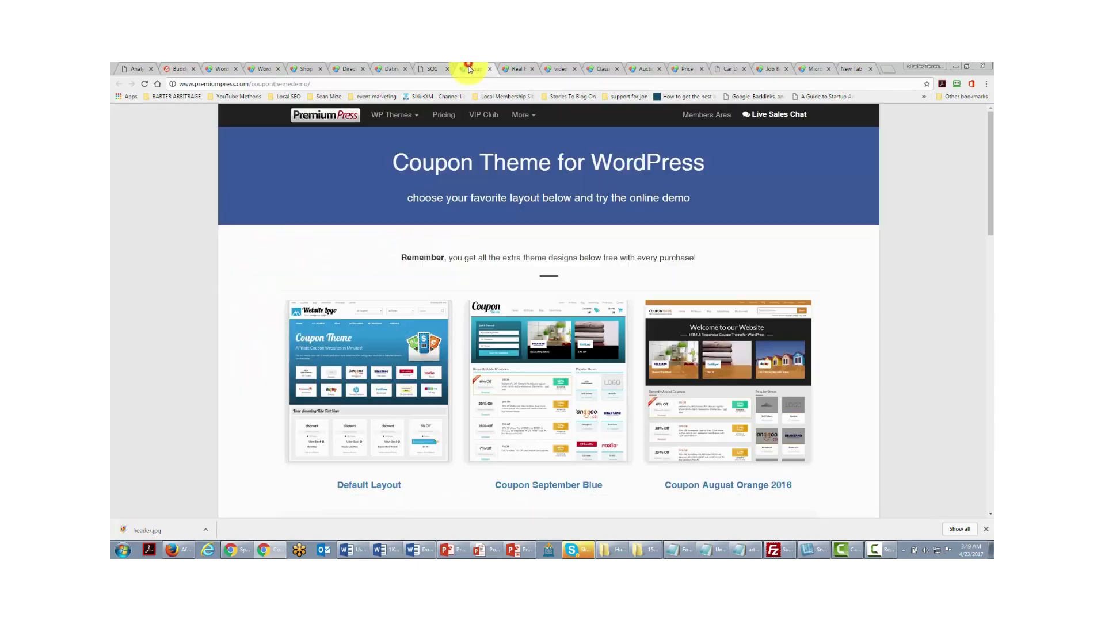
- View the Real Estate, Video, Classifieds, Auction, Comparison, Dealer and Job Board theme demos
left_click(516, 69)
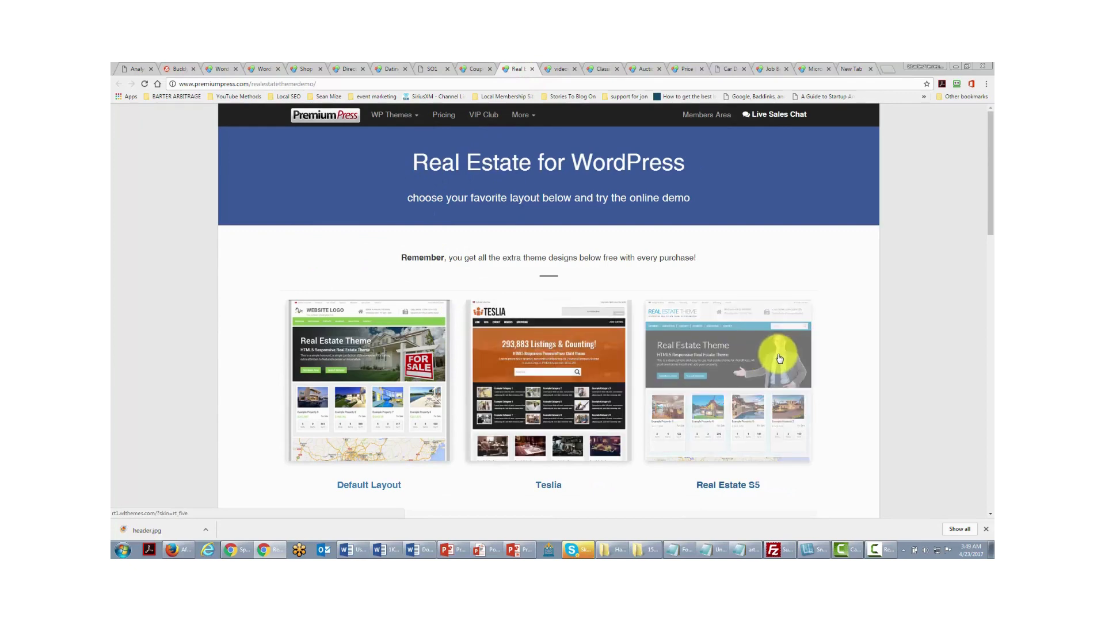
left_click(561, 69)
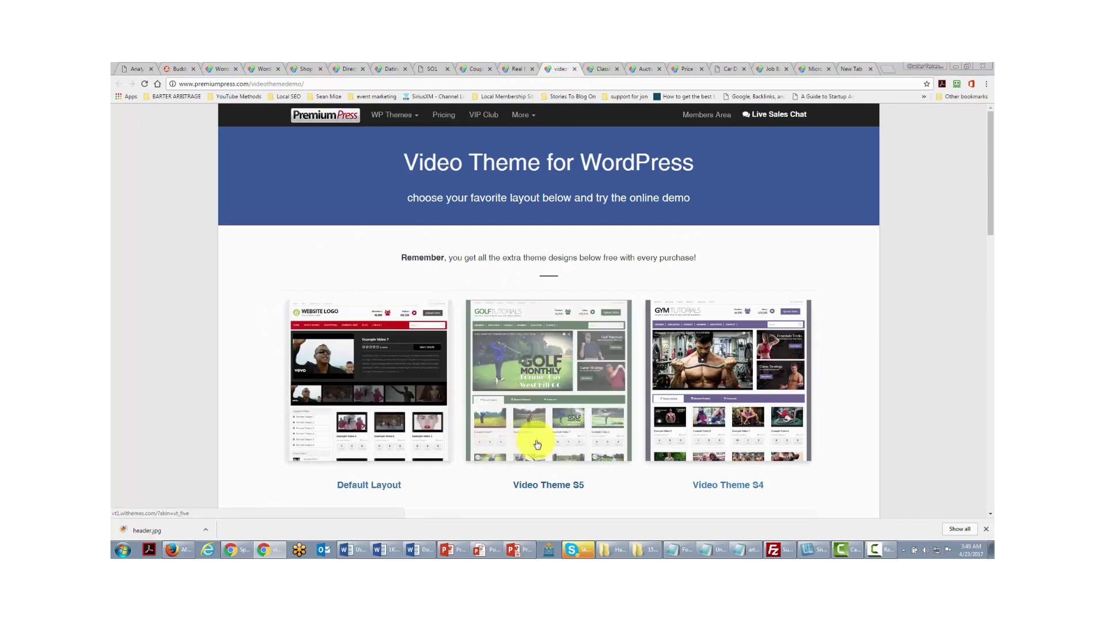
left_click(601, 70)
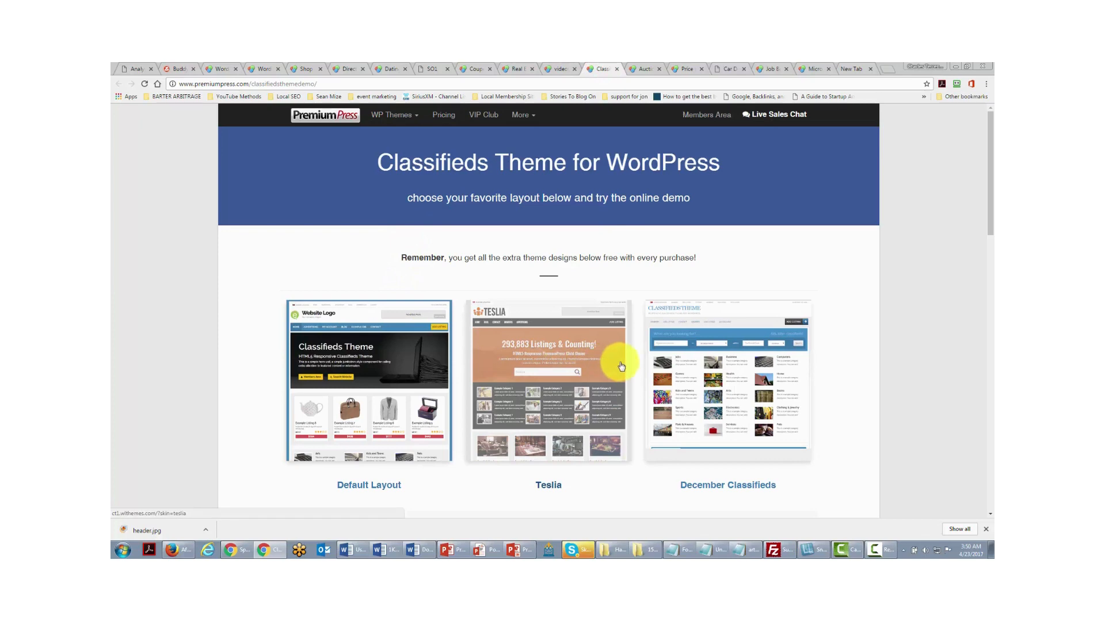
left_click(642, 66)
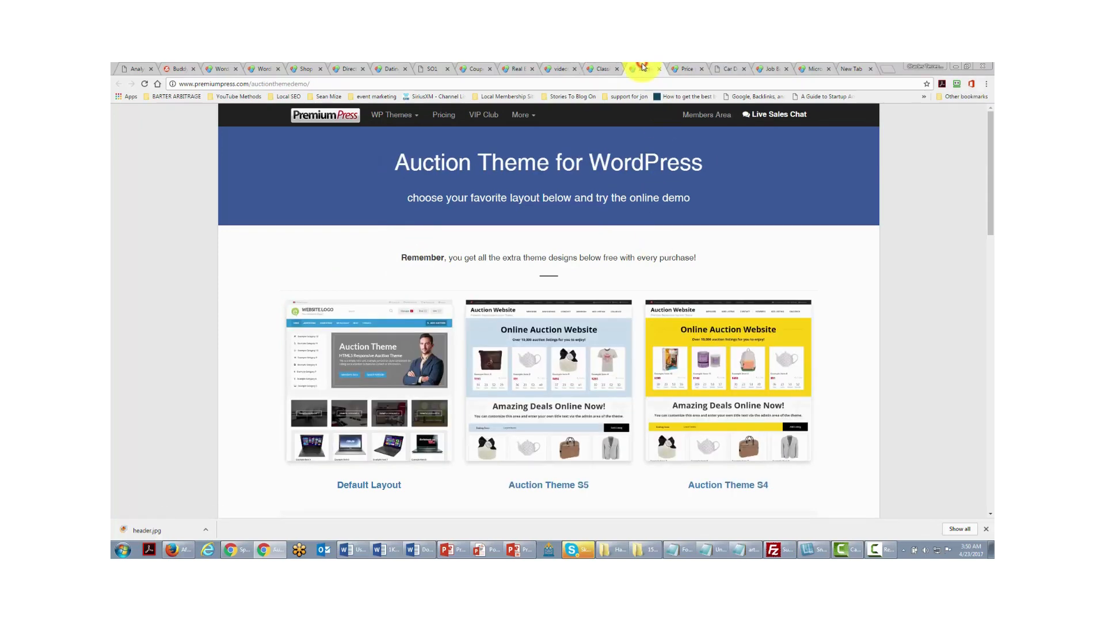
left_click(676, 68)
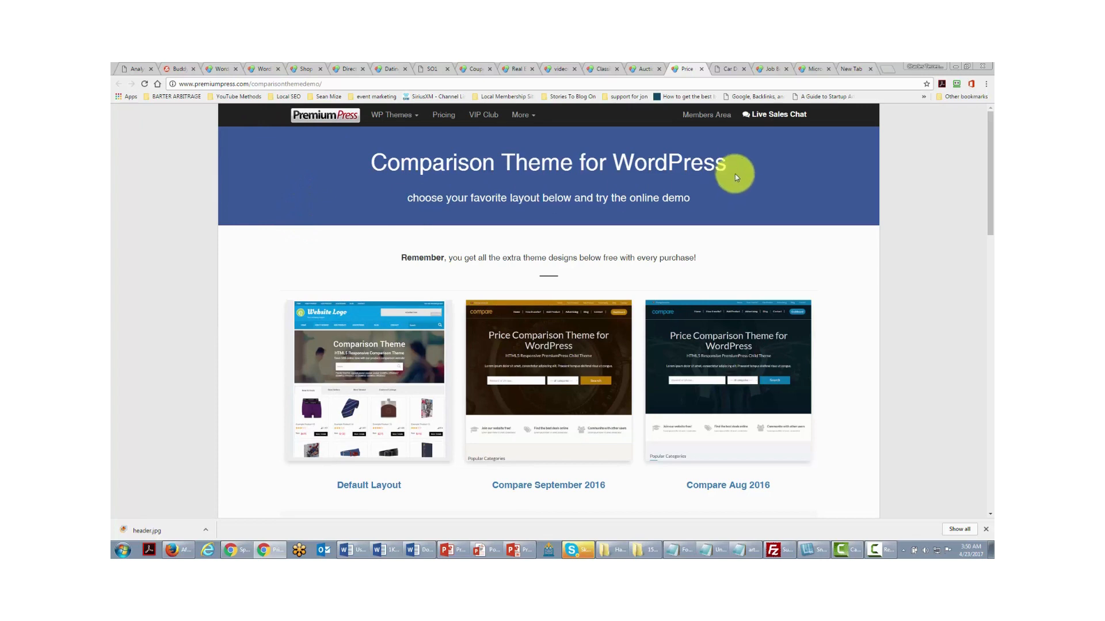
left_click(727, 69)
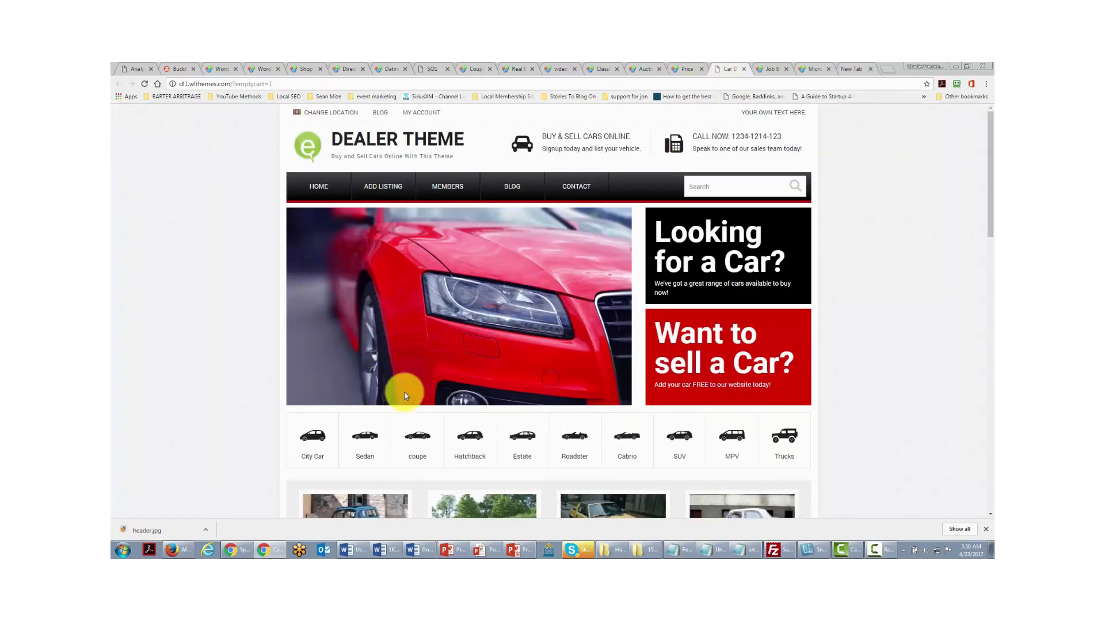
left_click(769, 71)
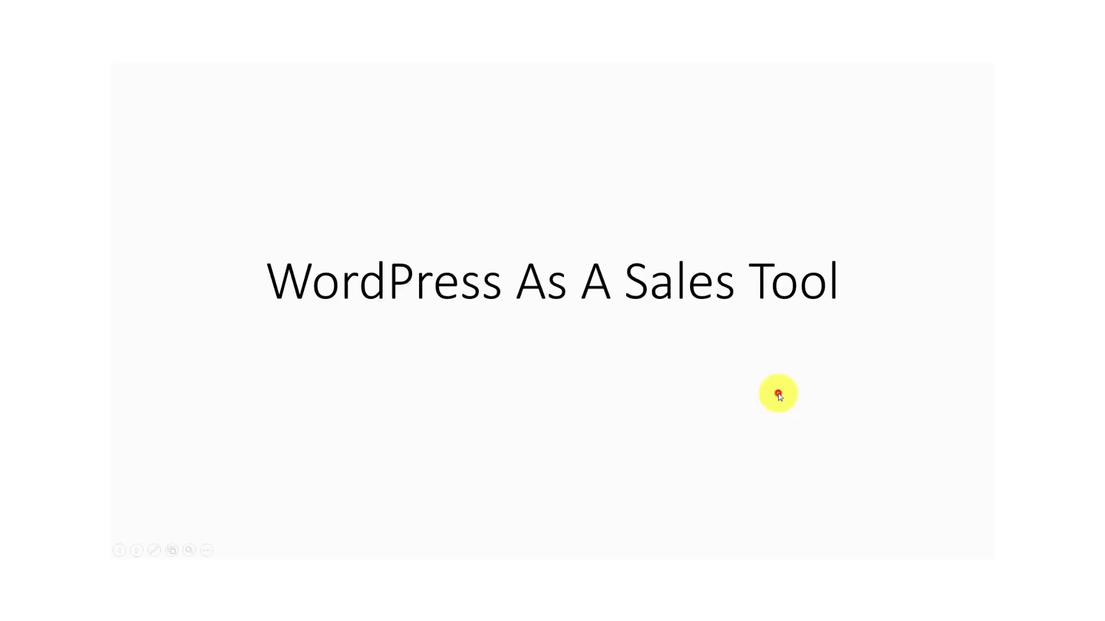
- Advance the presentation to the 'WordPress As A Sales Tool' slide
left_click(777, 392)
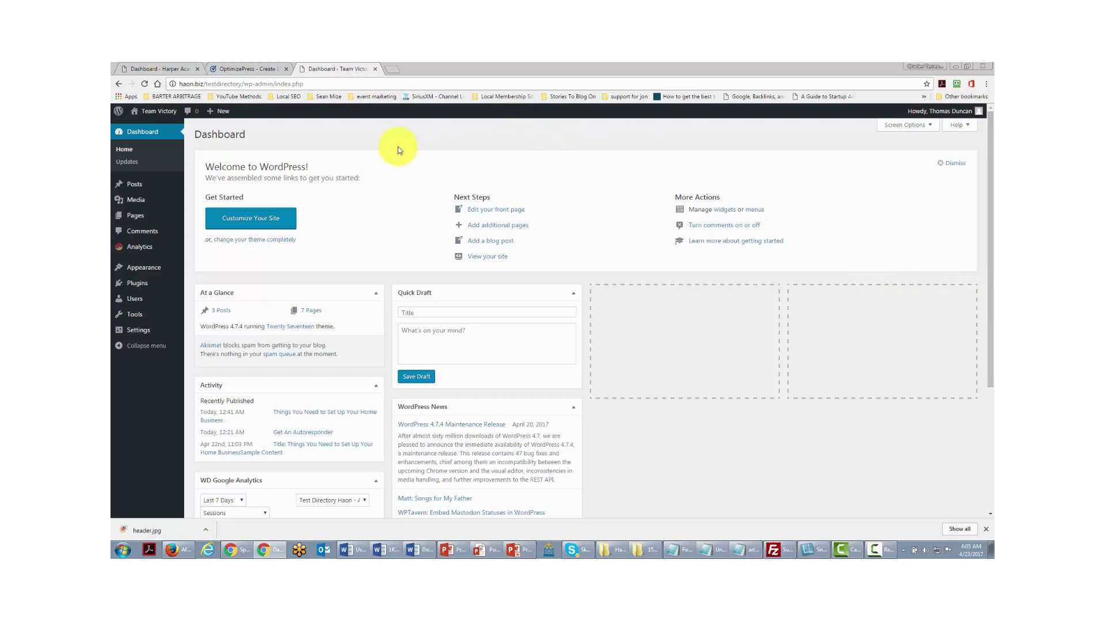
- Switch to the Harper Academy dashboard running the OptimizePress theme
mouse_move(141, 288)
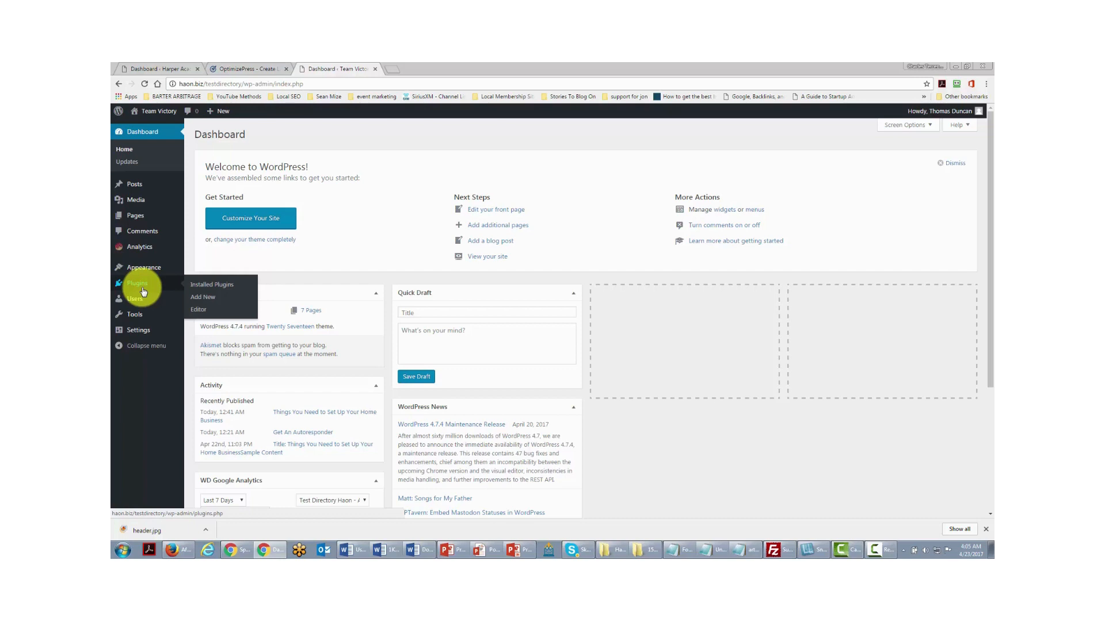
key("ctrl+shift+Tab")
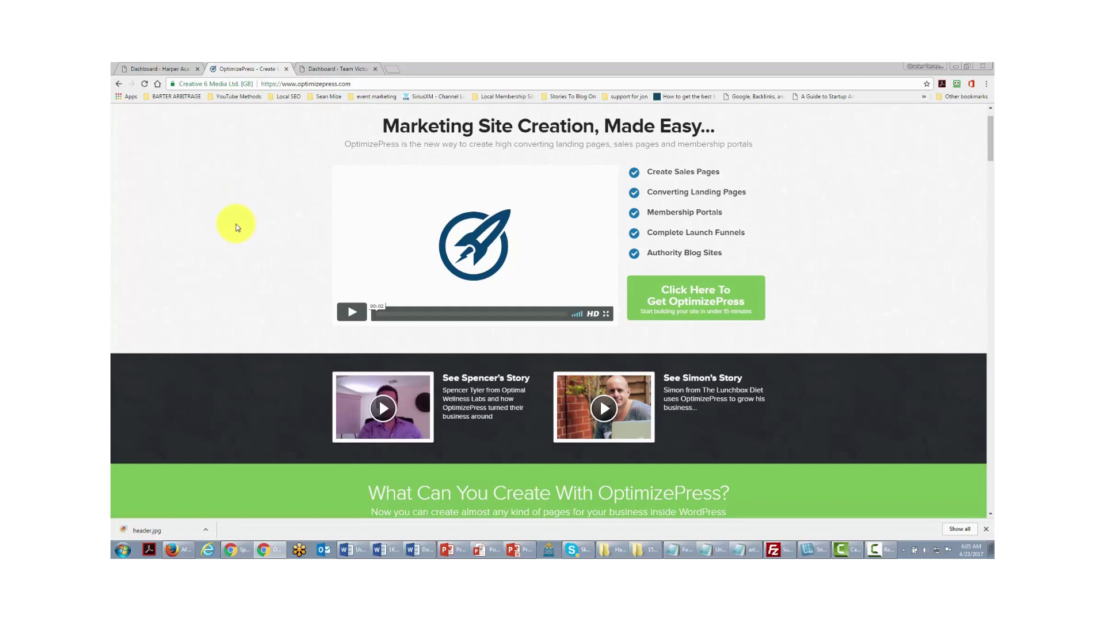
key("ctrl+shift+Tab")
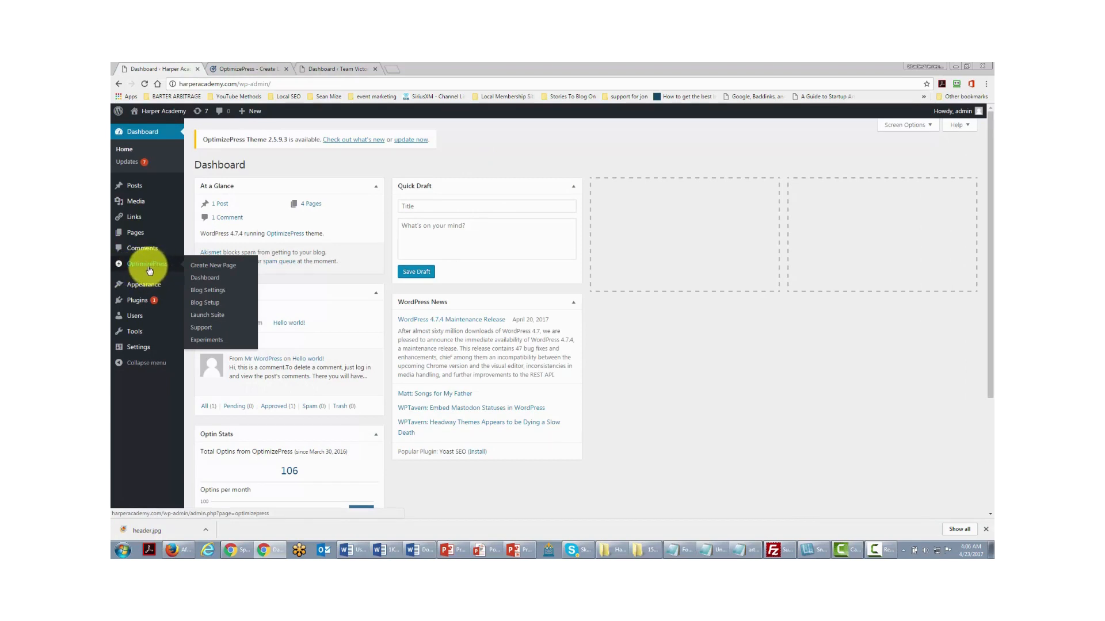
- Browse the OptimizePress Create New Page template categories
left_click(212, 268)
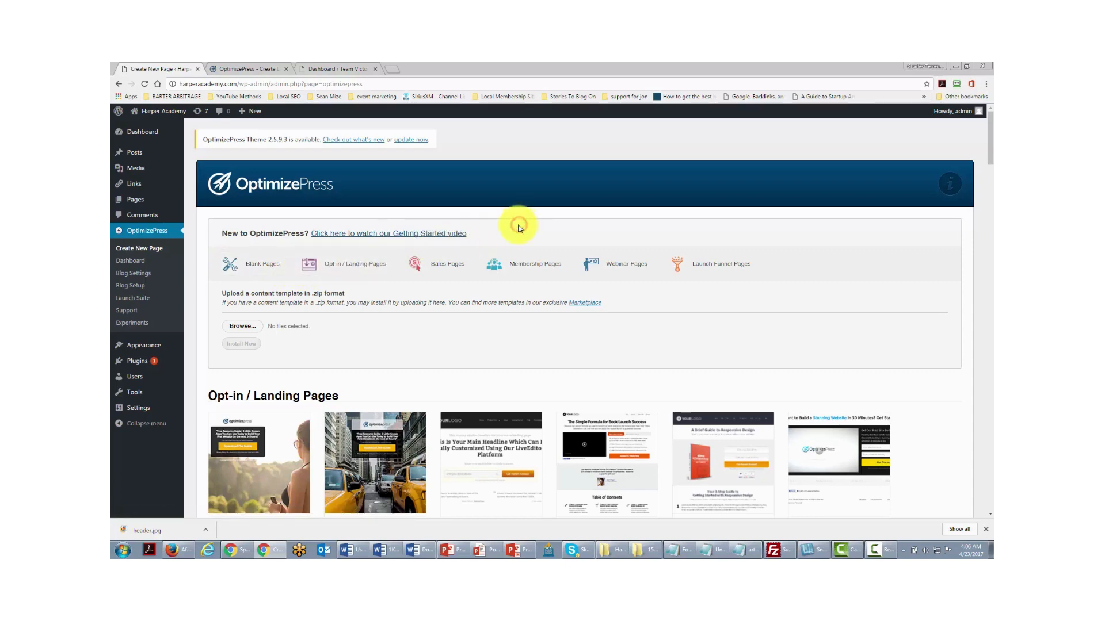
scroll(518, 228, "down", 2)
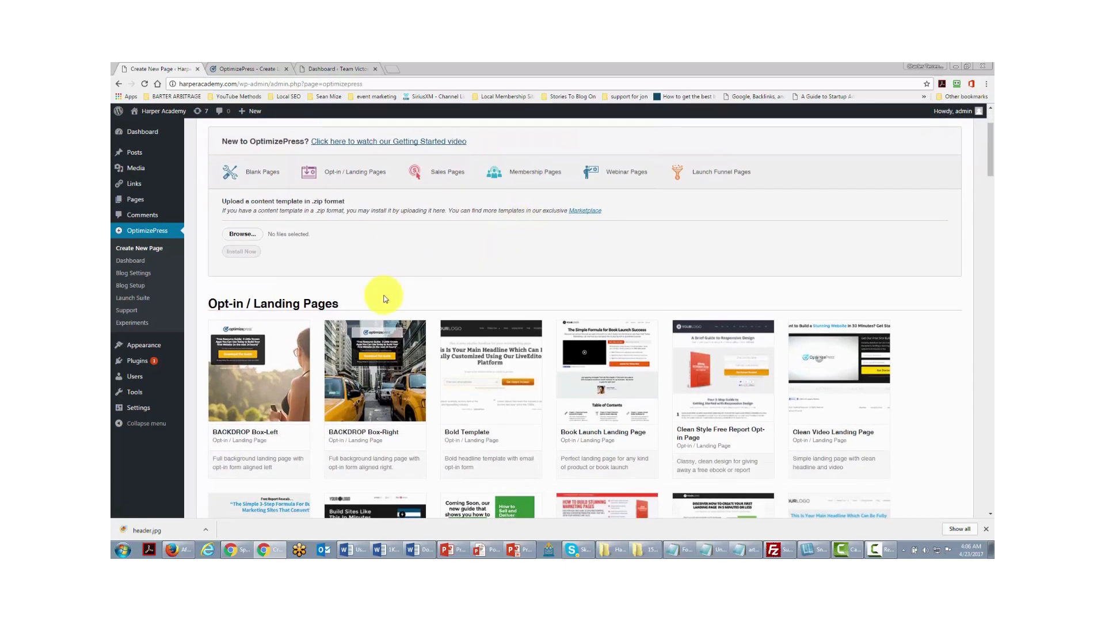
scroll(382, 295, "down", 1)
mouse_move(384, 298)
scroll(385, 298, "down", 12)
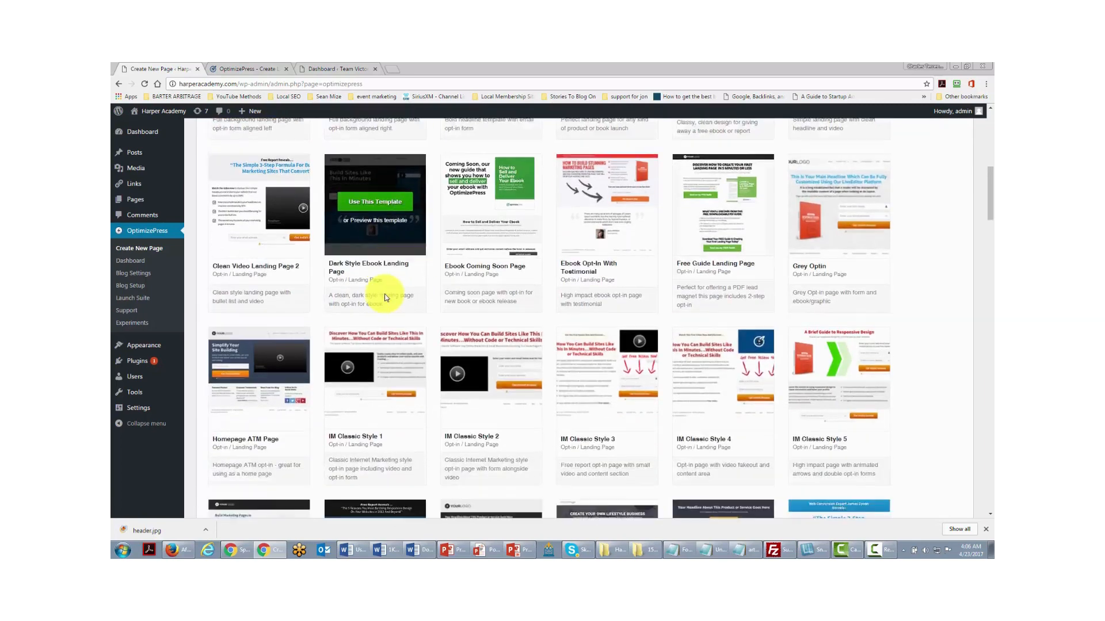
scroll(385, 297, "down", 2)
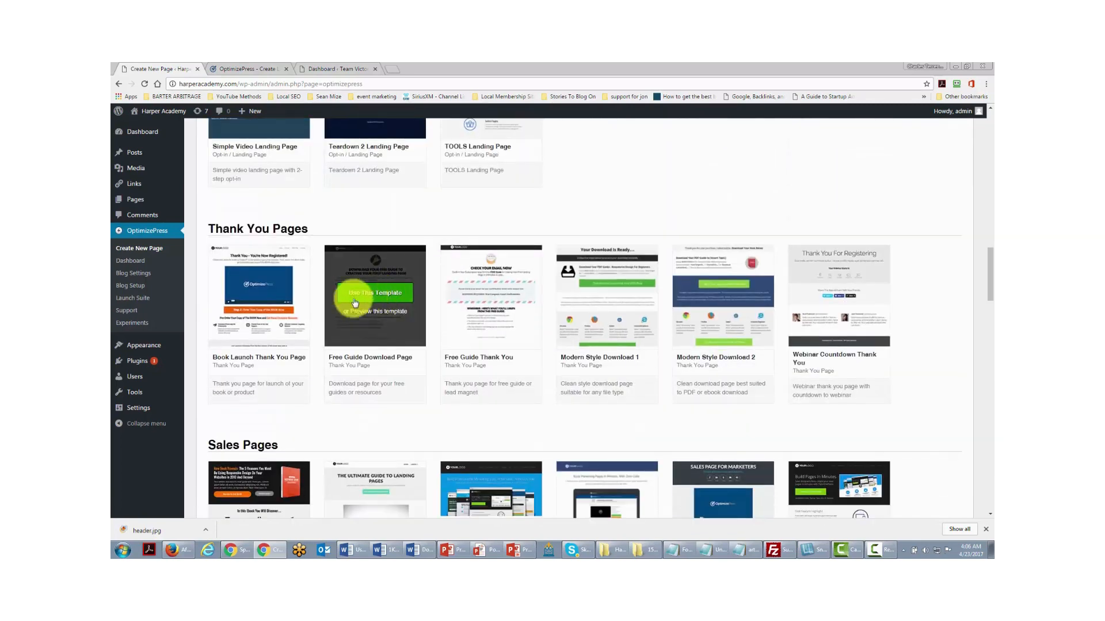
scroll(495, 331, "down", 3)
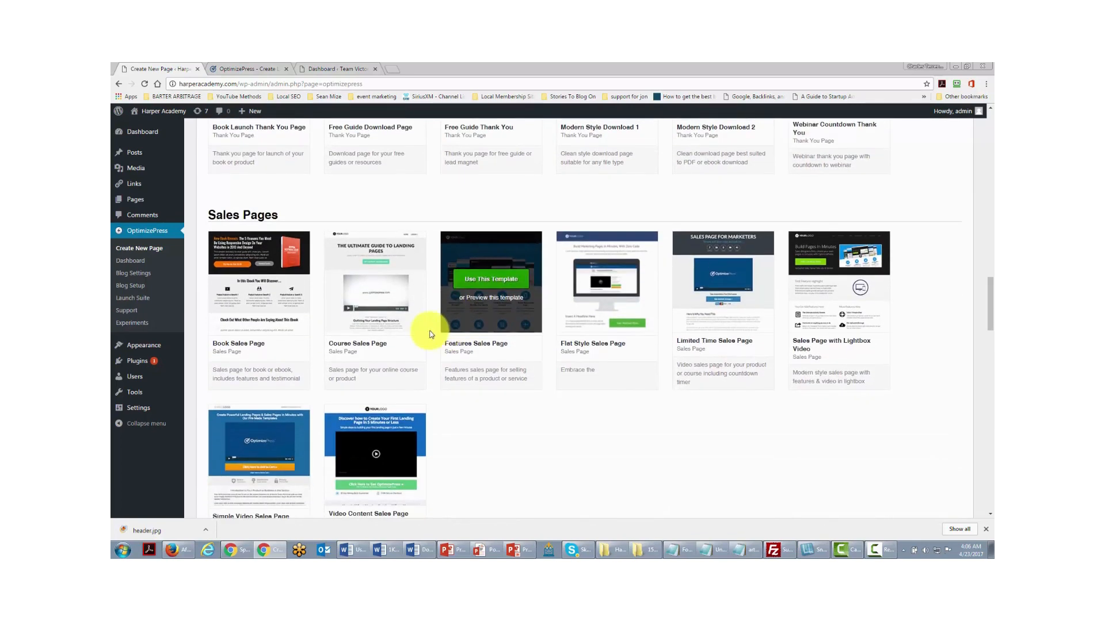
scroll(431, 333, "down", 3)
scroll(431, 333, "down", 2)
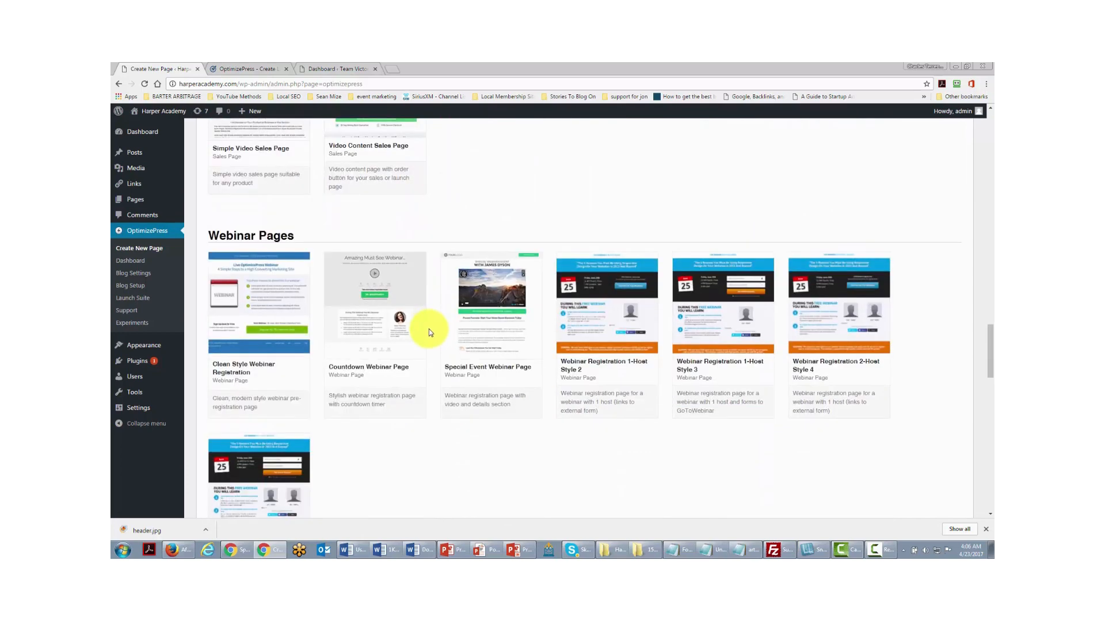
scroll(429, 332, "down", 5)
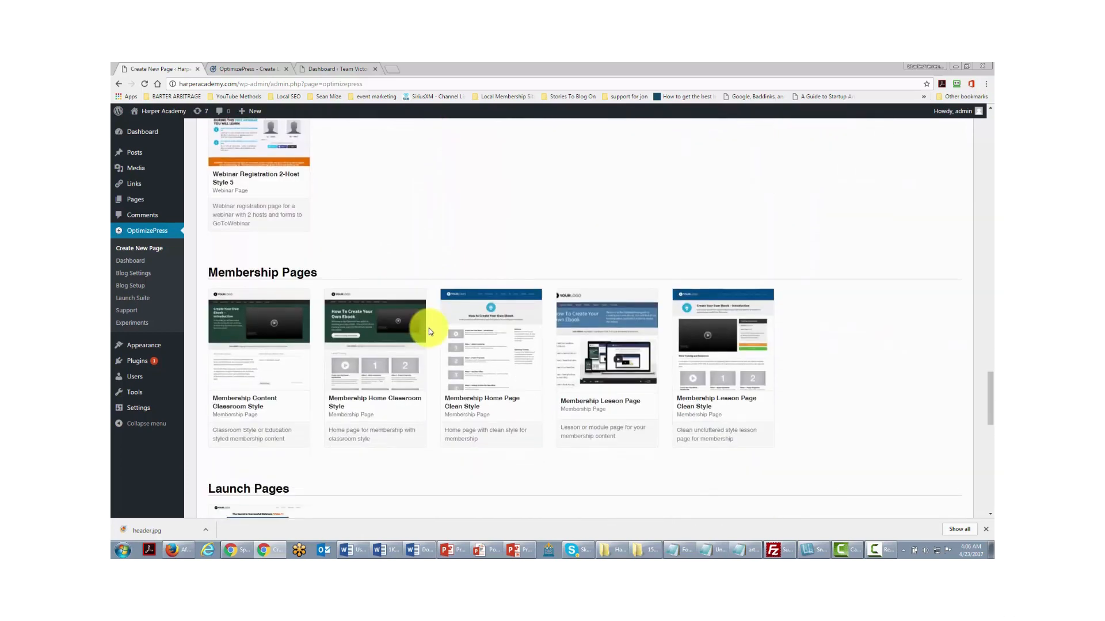
scroll(429, 332, "down", 4)
scroll(429, 331, "down", 2)
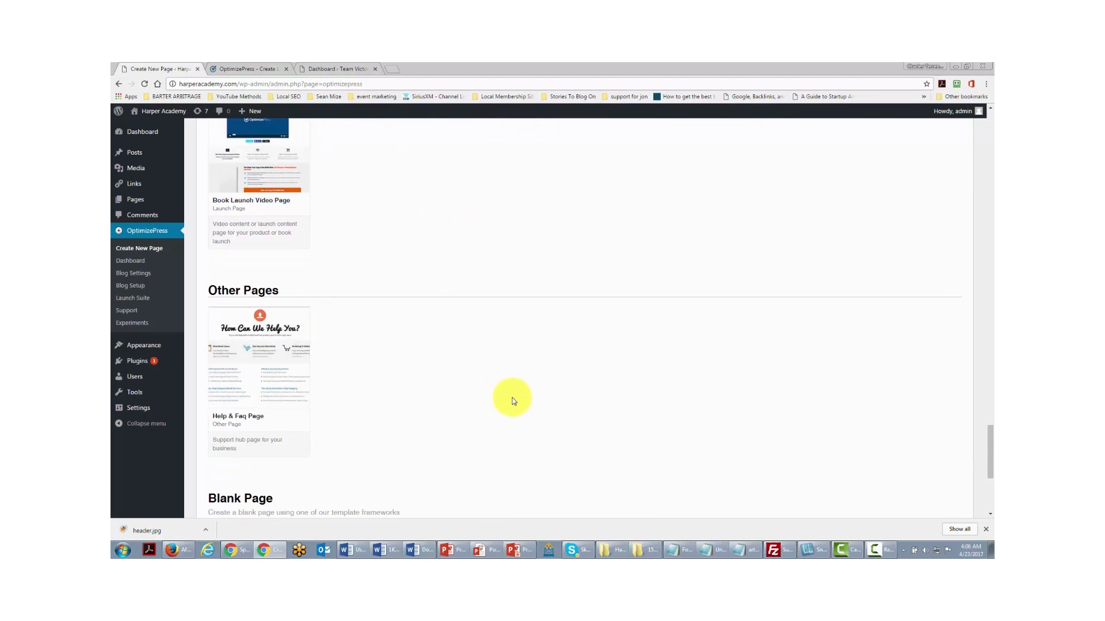
scroll(512, 401, "up", 8)
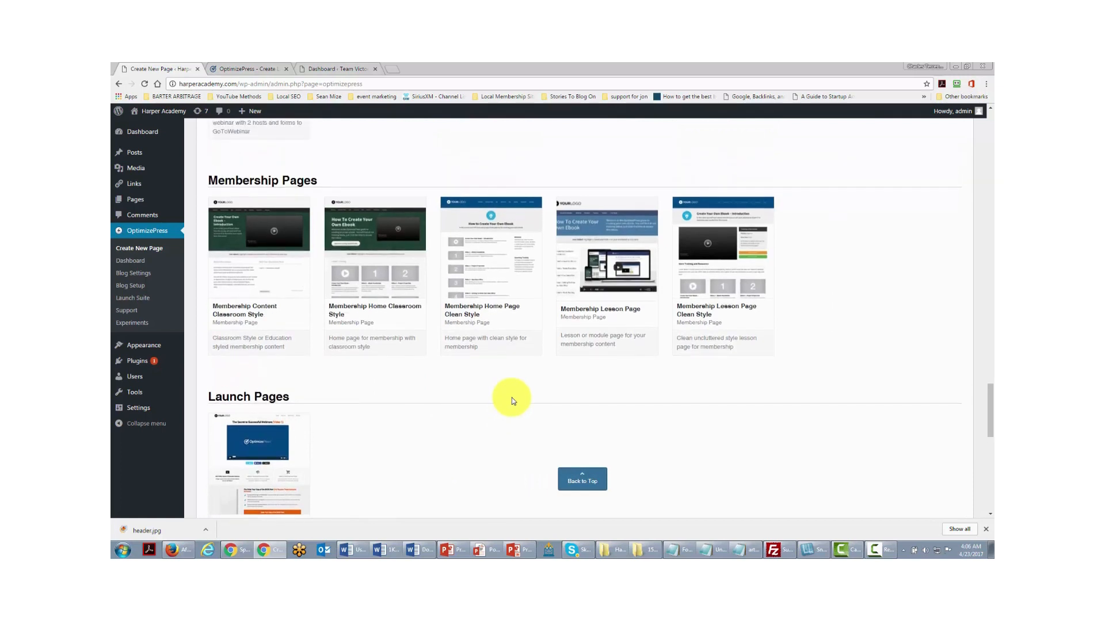
scroll(512, 398, "up", 1)
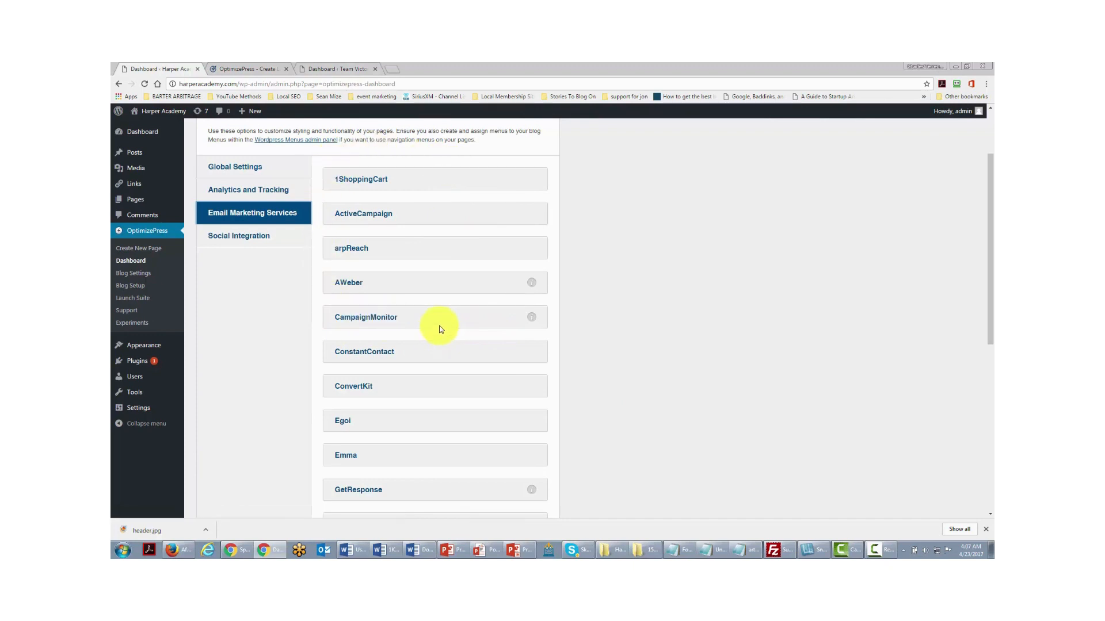
- View the OptimizePress Analytics and Tracking settings
left_click(275, 192)
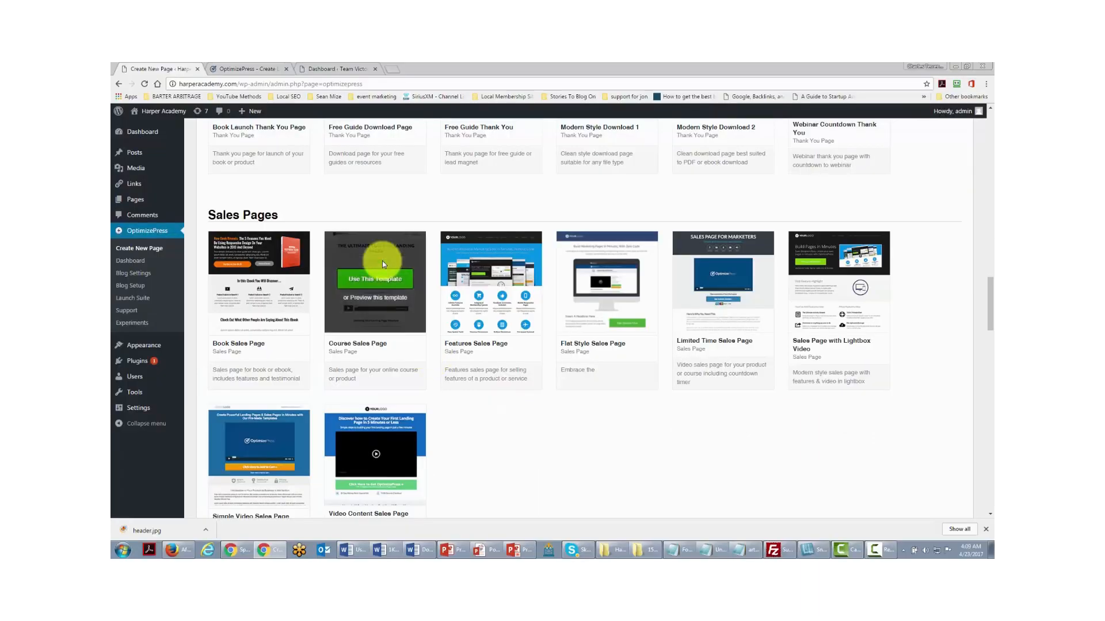
- Create the 'Test Directory Sales' page from the Course Sales Page template
mouse_move(373, 291)
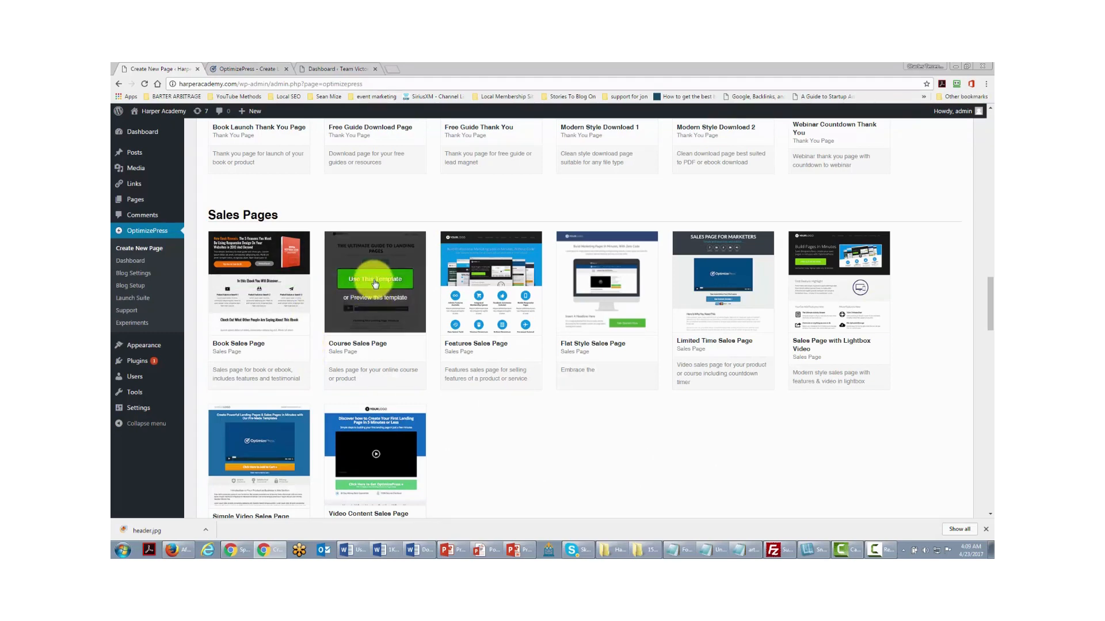
left_click(375, 281)
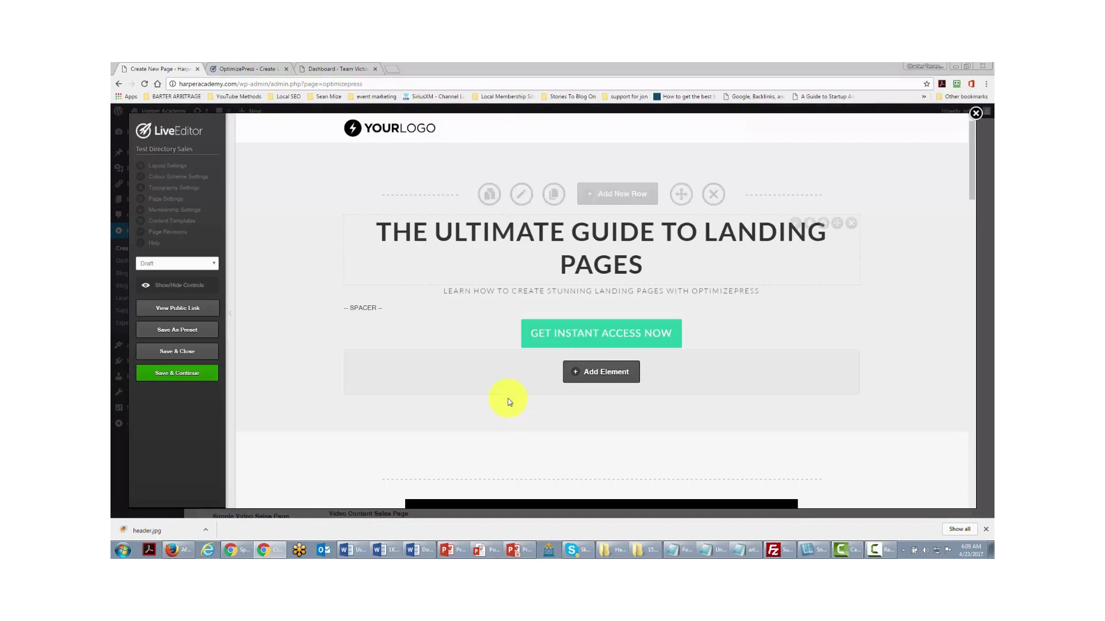
scroll(461, 279, "down", 5)
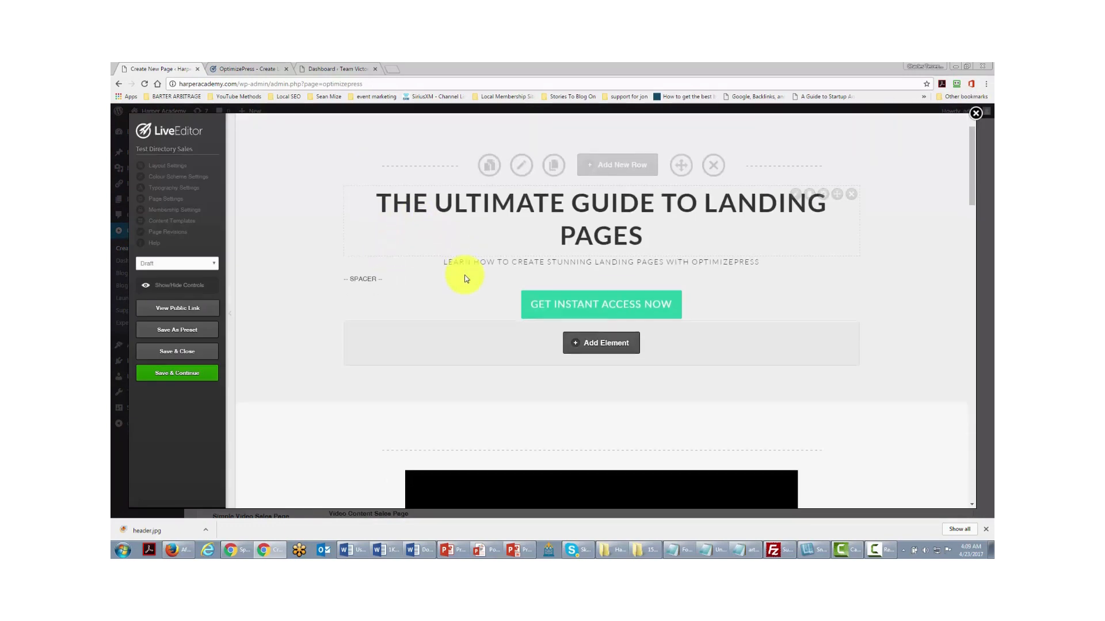
scroll(465, 278, "down", 1)
scroll(465, 279, "up", 1)
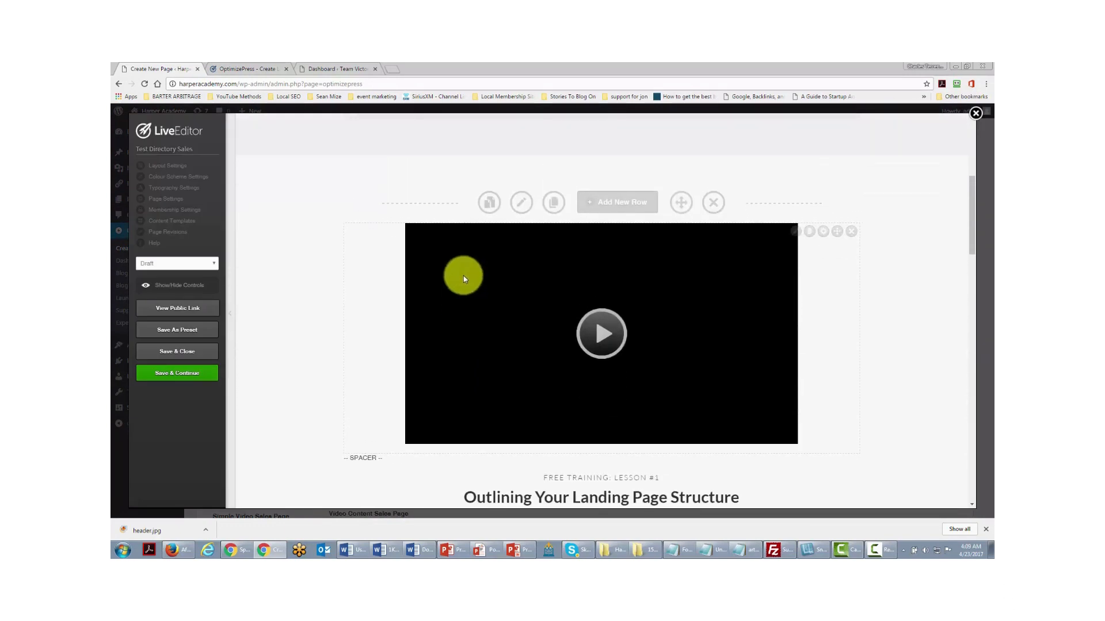
- Inspect the video player's settings in LiveEditor and close them unchanged
left_click(793, 232)
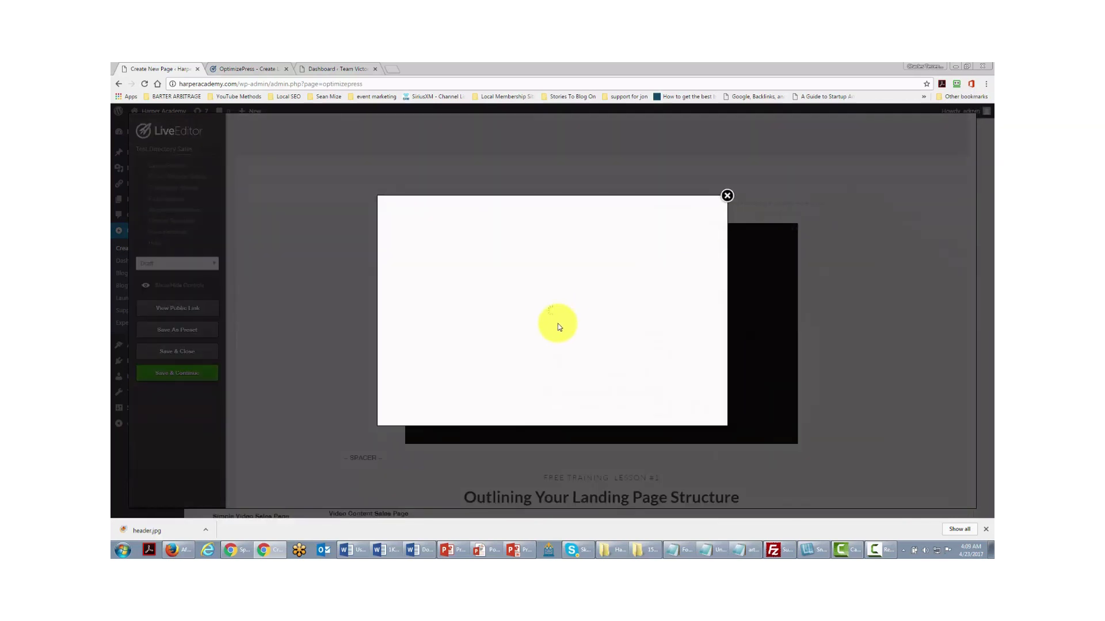
left_click(728, 197)
scroll(656, 236, "down", 7)
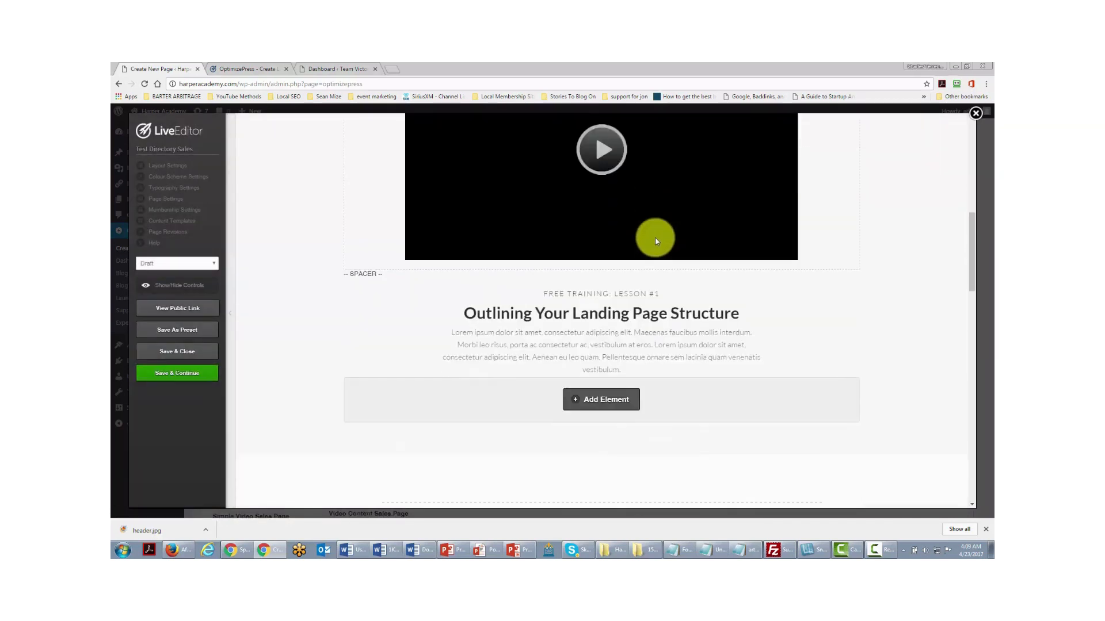
scroll(657, 241, "down", 2)
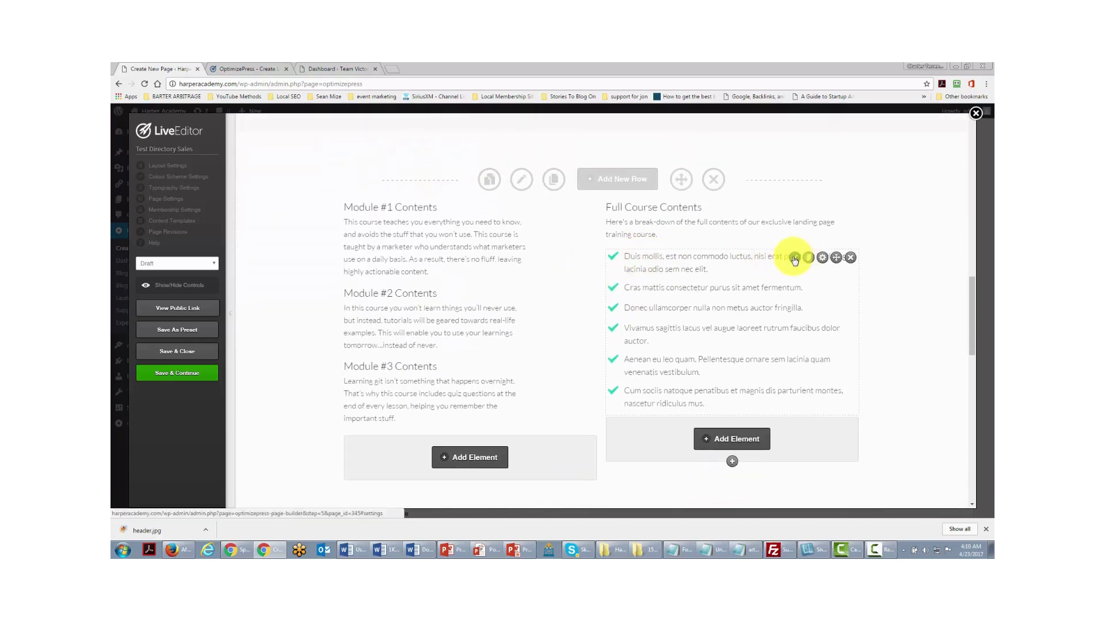
scroll(590, 265, "down", 10)
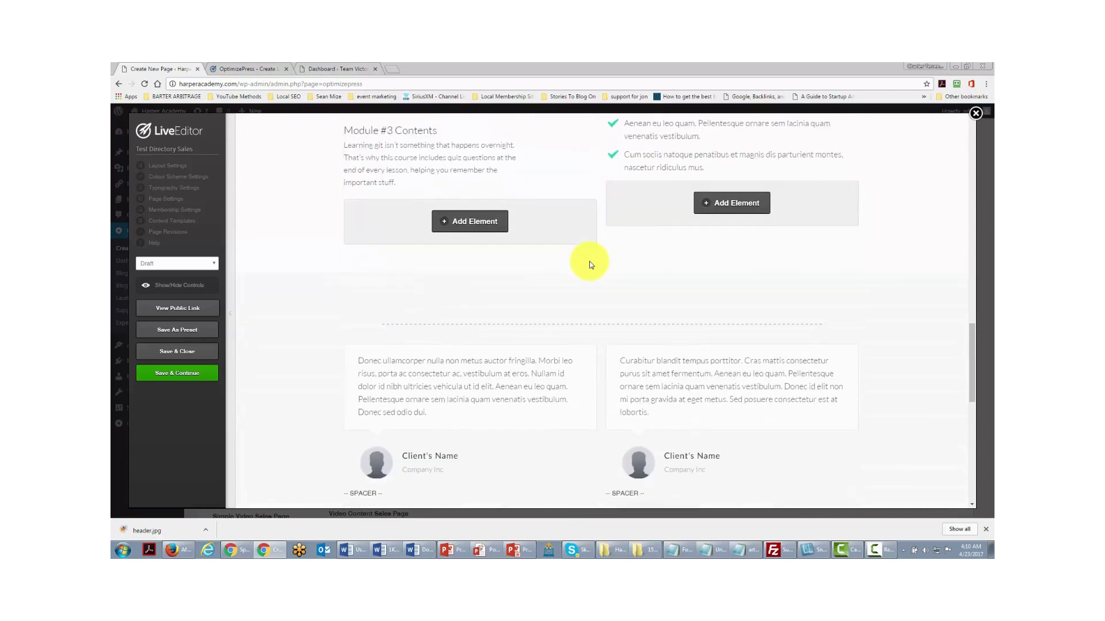
scroll(589, 261, "down", 1)
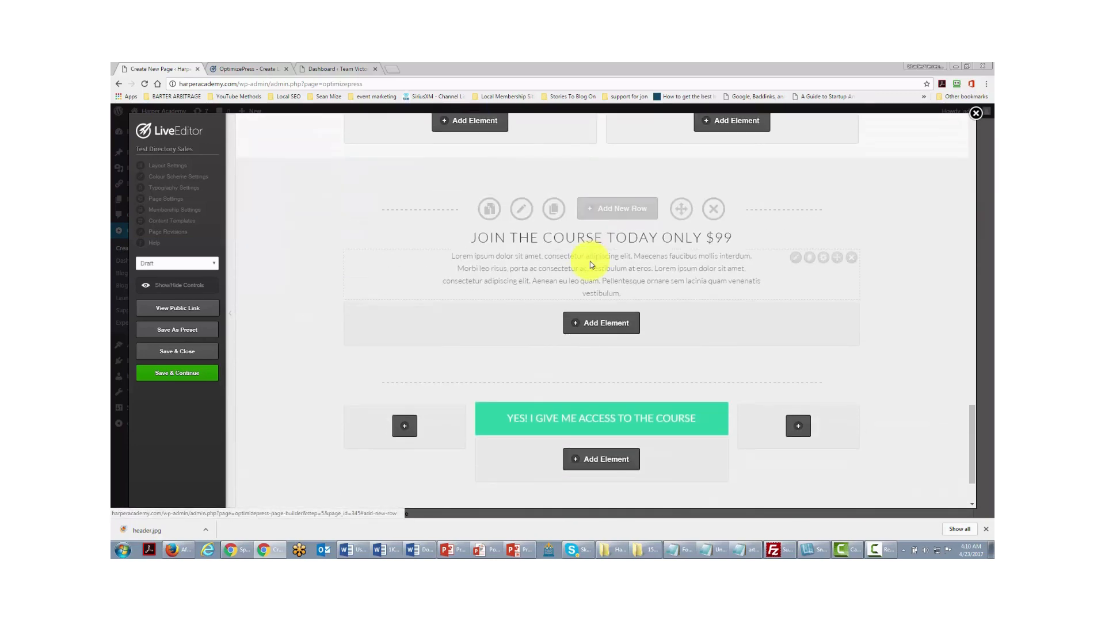
- Inspect the text block's content and style options, then close without changes
left_click(794, 258)
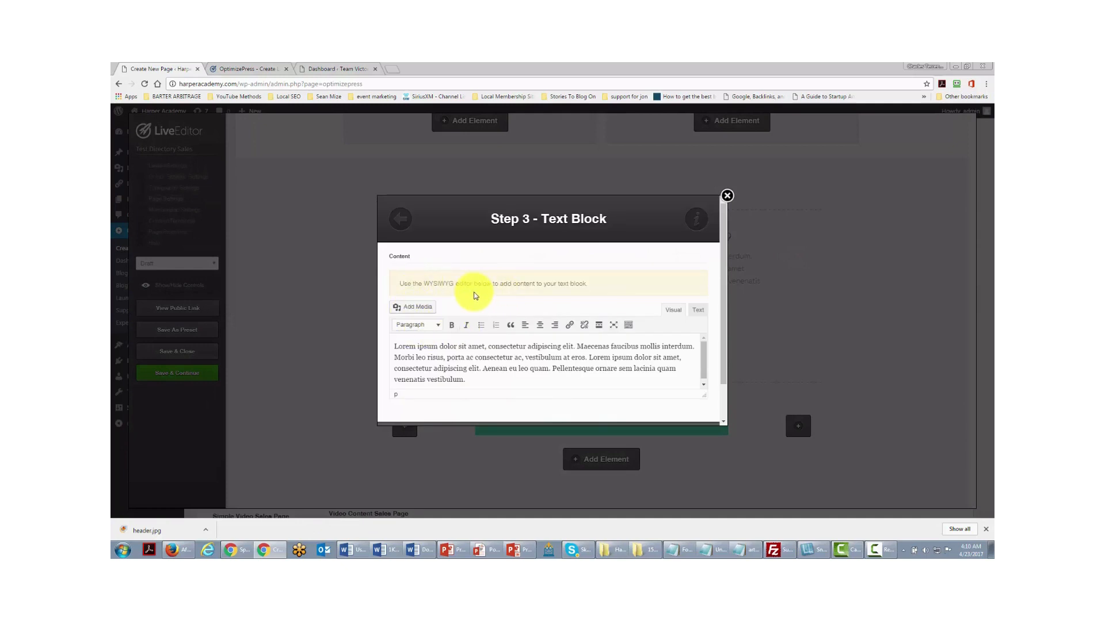
scroll(472, 293, "down", 1)
scroll(470, 321, "up", 1)
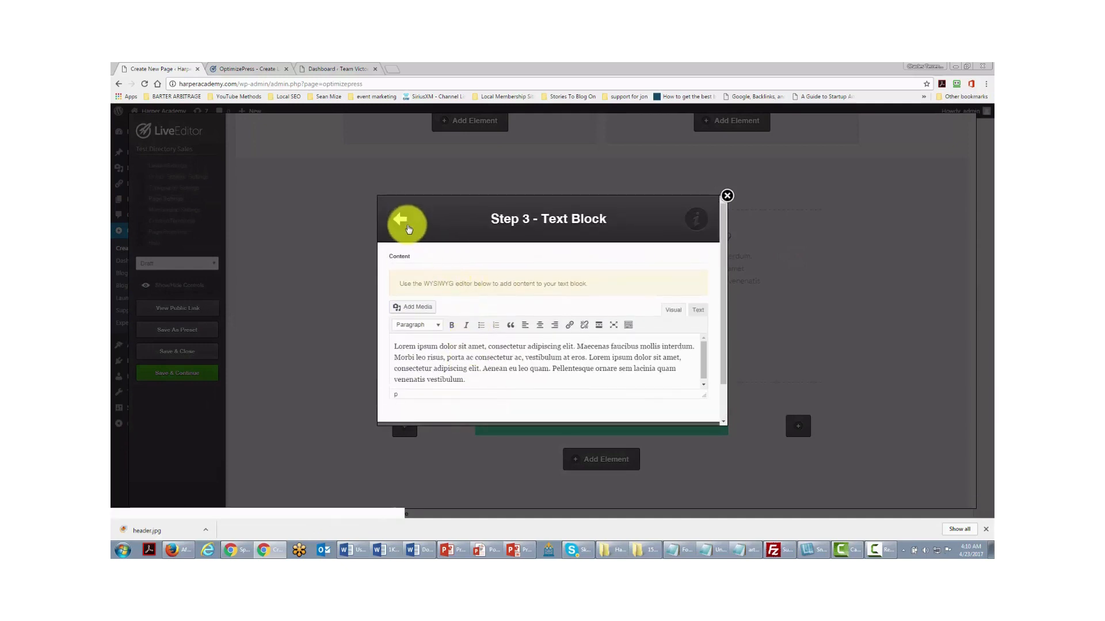
left_click(407, 225)
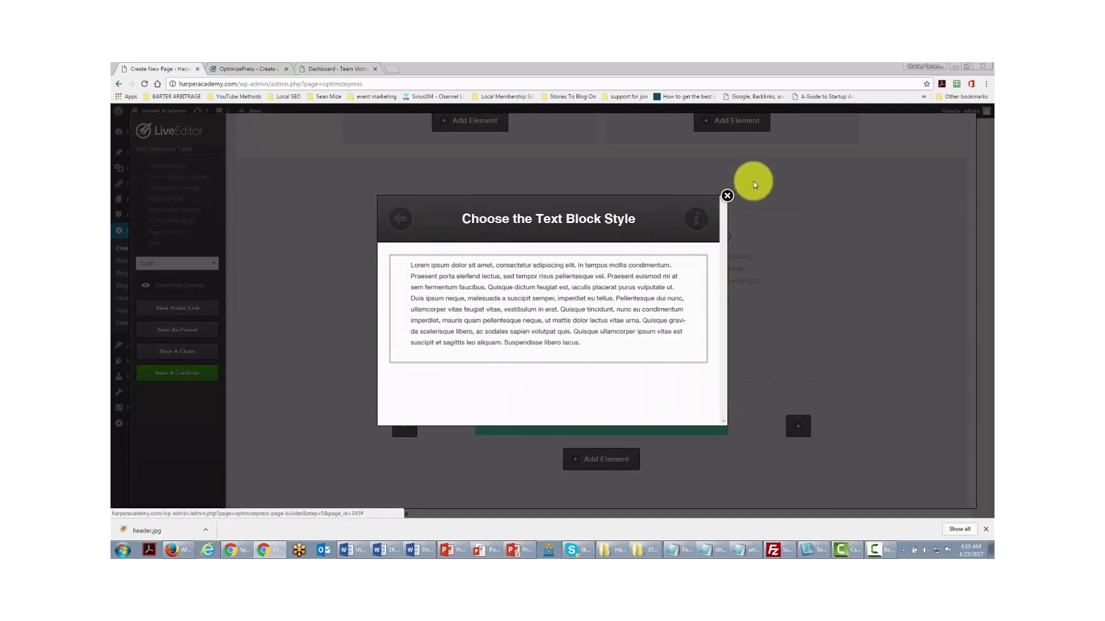
left_click(727, 196)
scroll(568, 257, "down", 1)
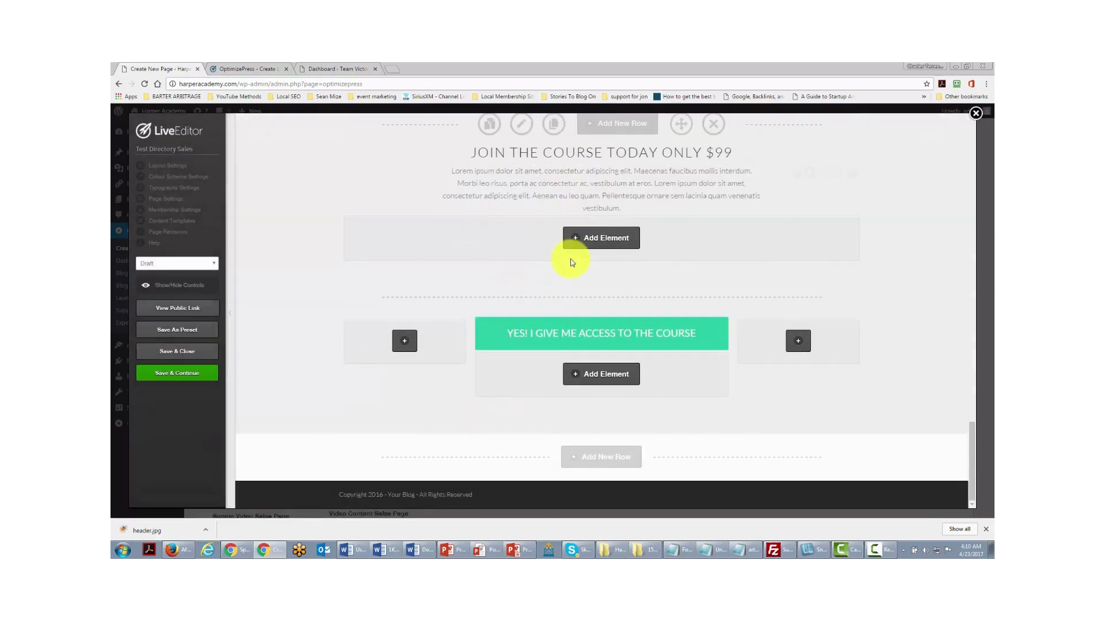
scroll(569, 262, "up", 2)
scroll(569, 267, "up", 2)
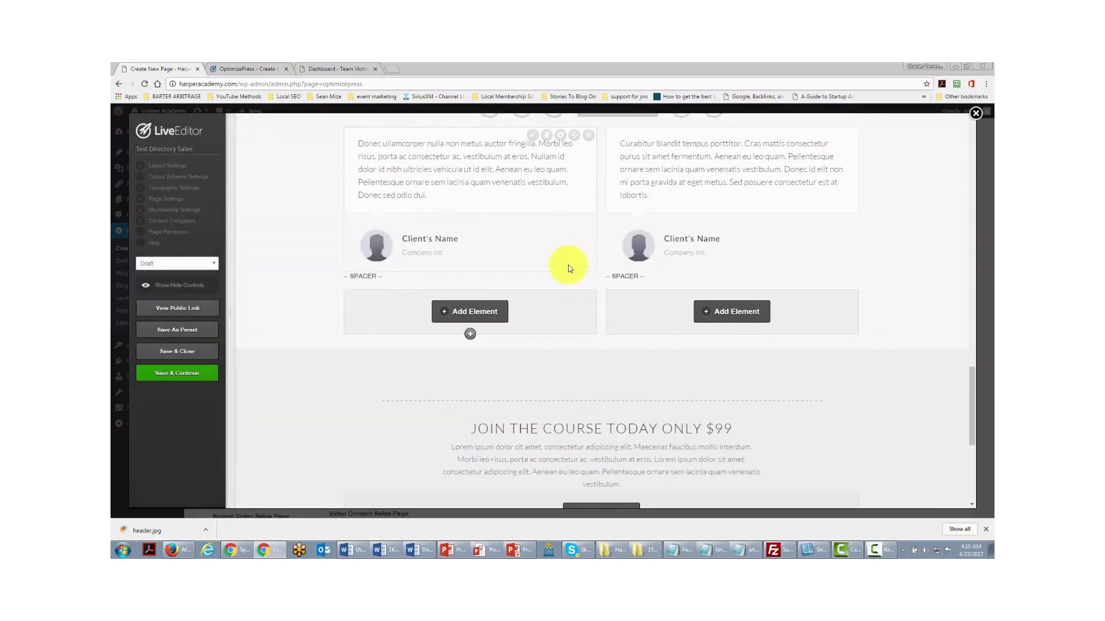
mouse_move(552, 276)
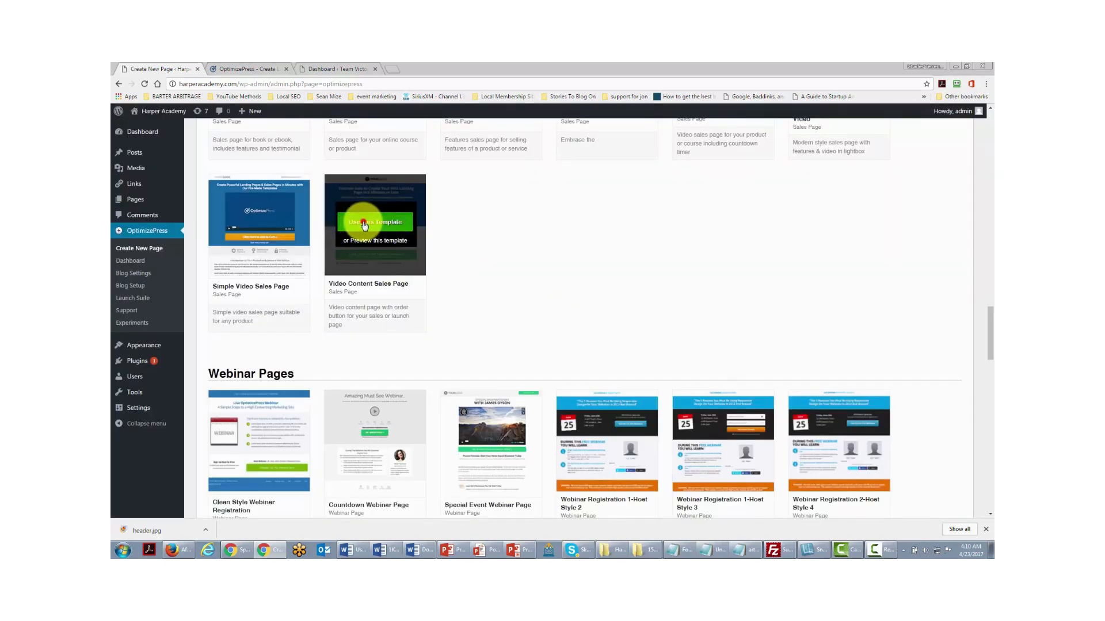
- Start the 'page builder system' page from the Video Content Sales Page template
left_click(357, 222)
left_click(498, 286)
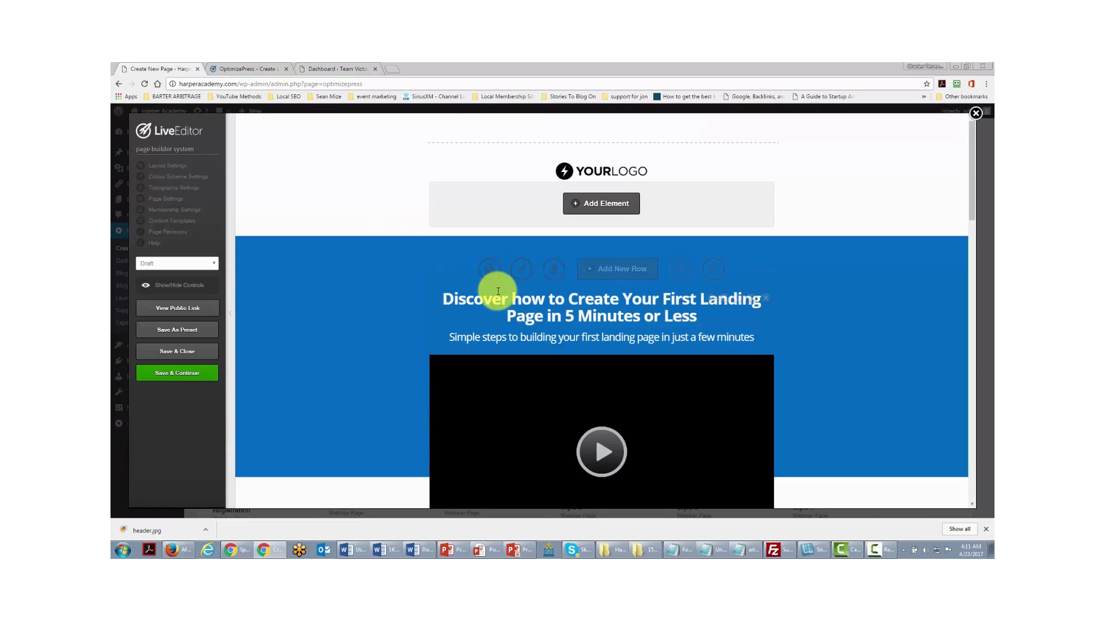
scroll(496, 291, "down", 2)
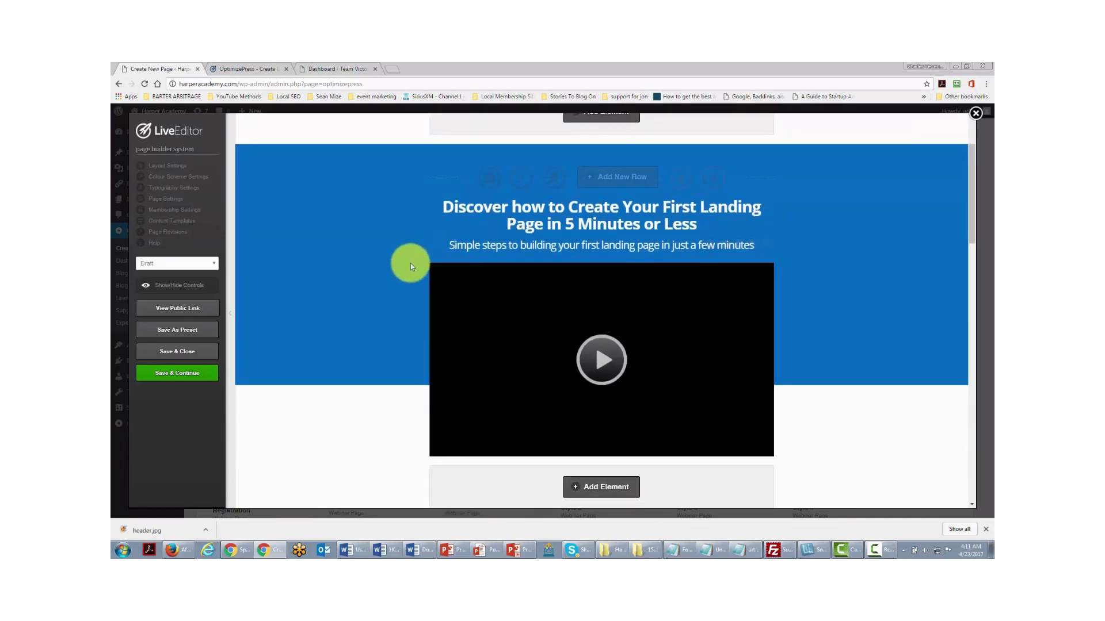
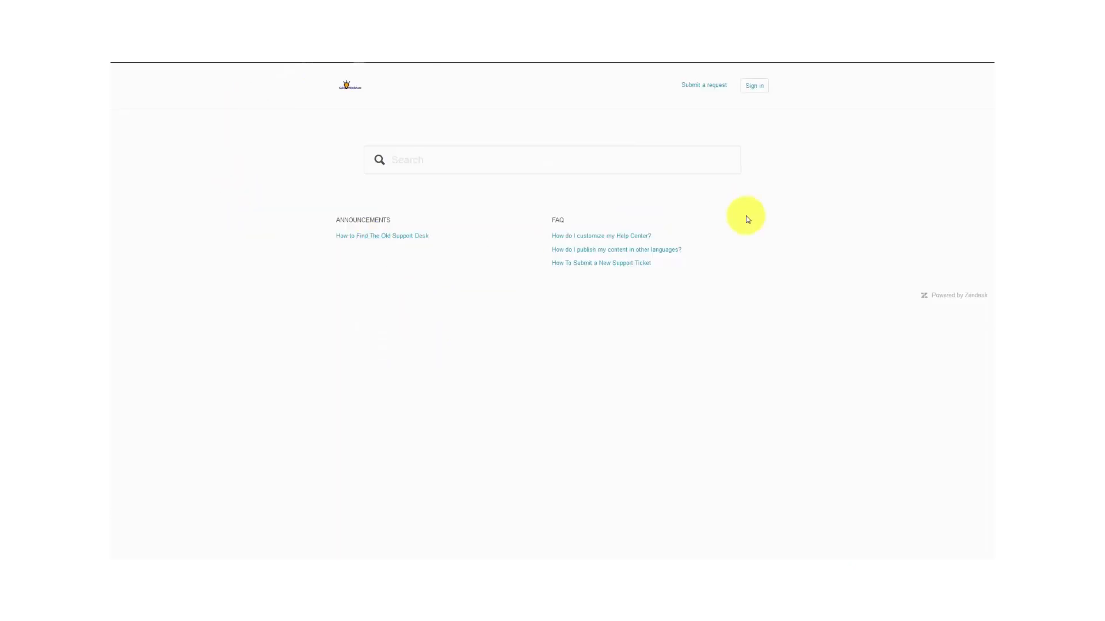
- Submit a Help Center request titled 'Need Your Script' asking whether a phone script exists
left_click(695, 87)
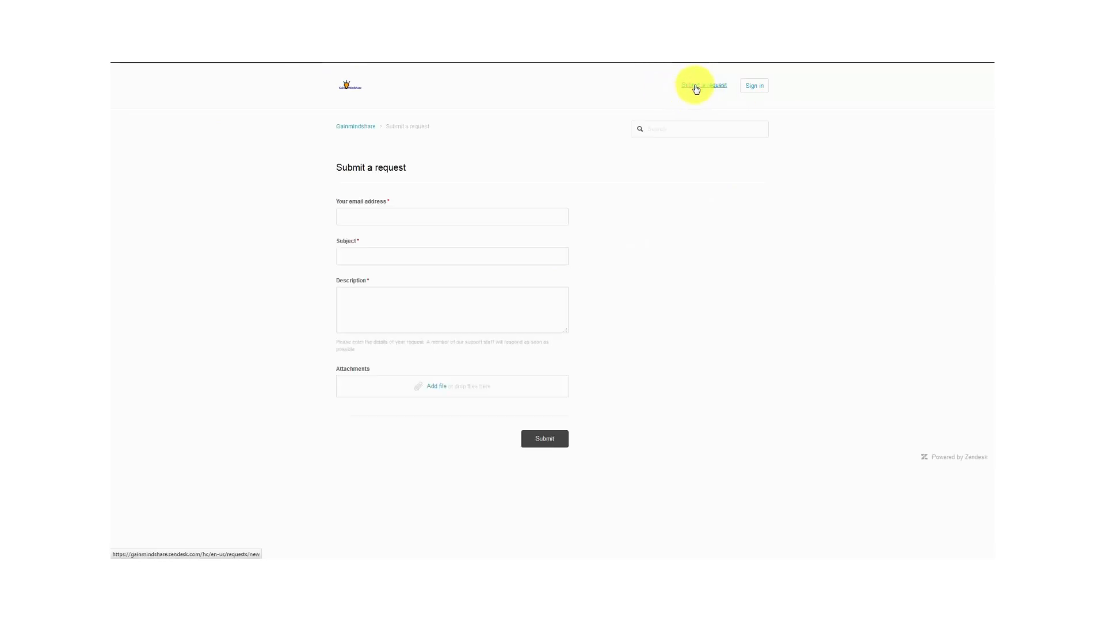
left_click(426, 217)
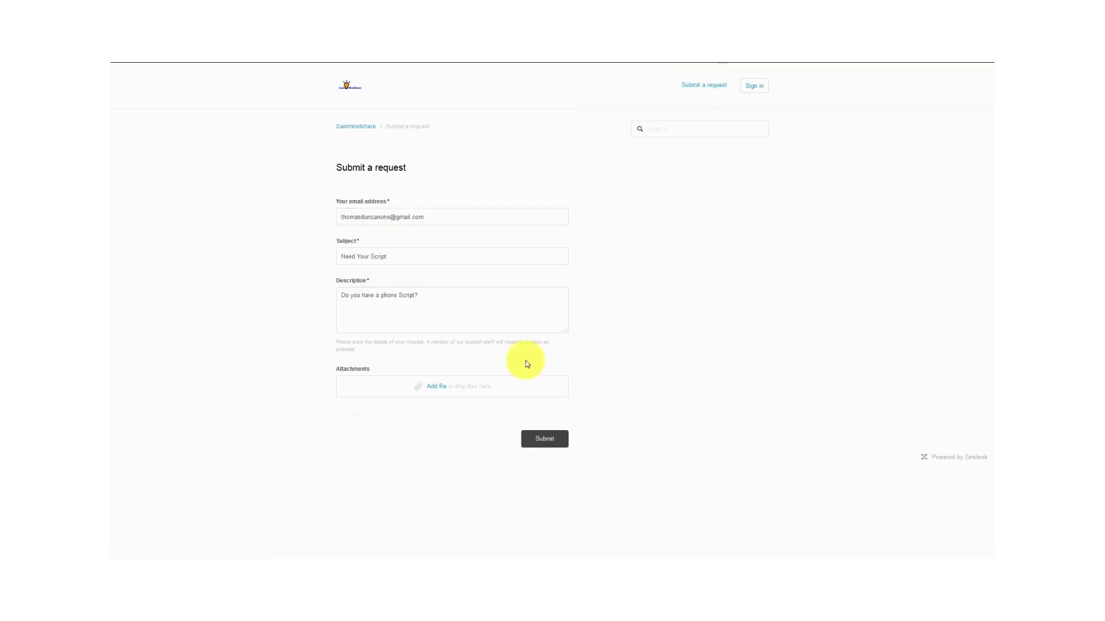
left_click(545, 441)
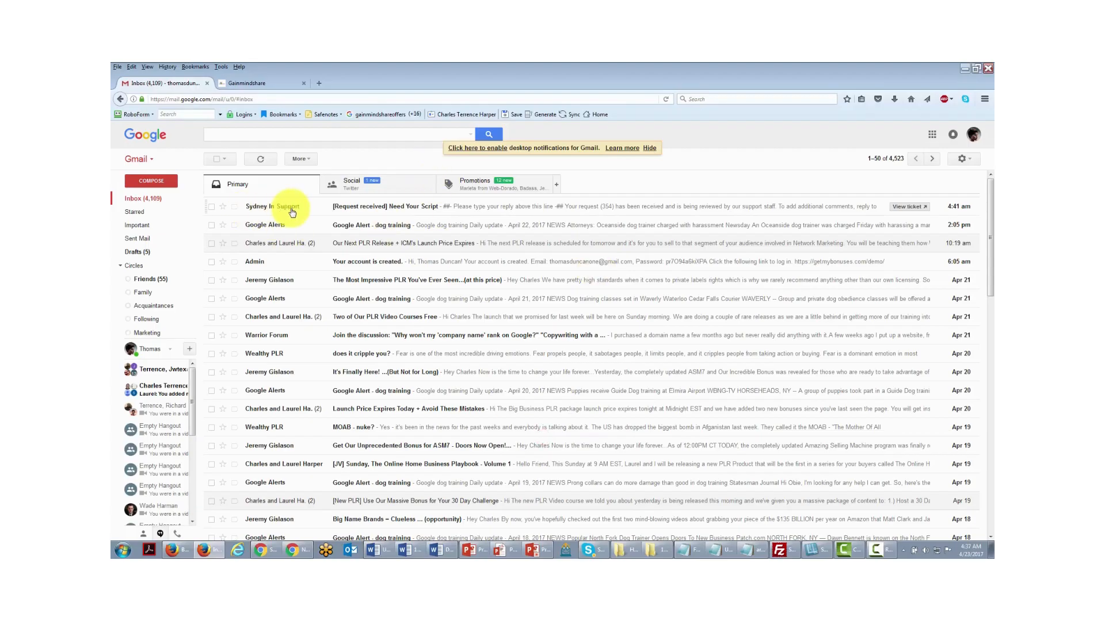
- Open the '[Request received] Need Your Script' confirmation email from the Primary inbox
left_click(502, 208)
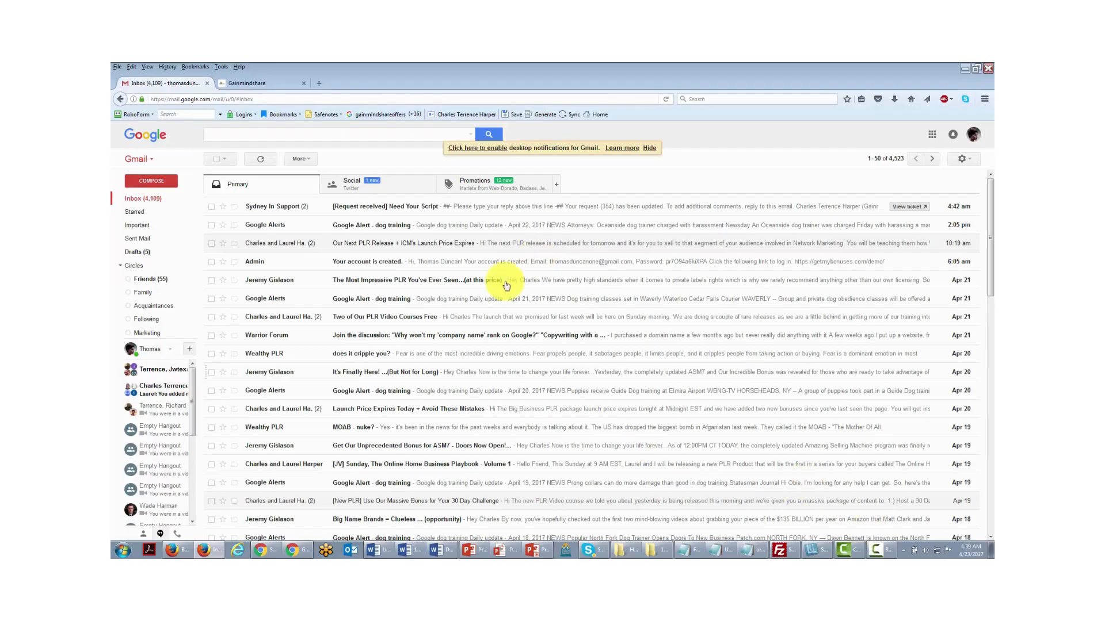
left_click(482, 208)
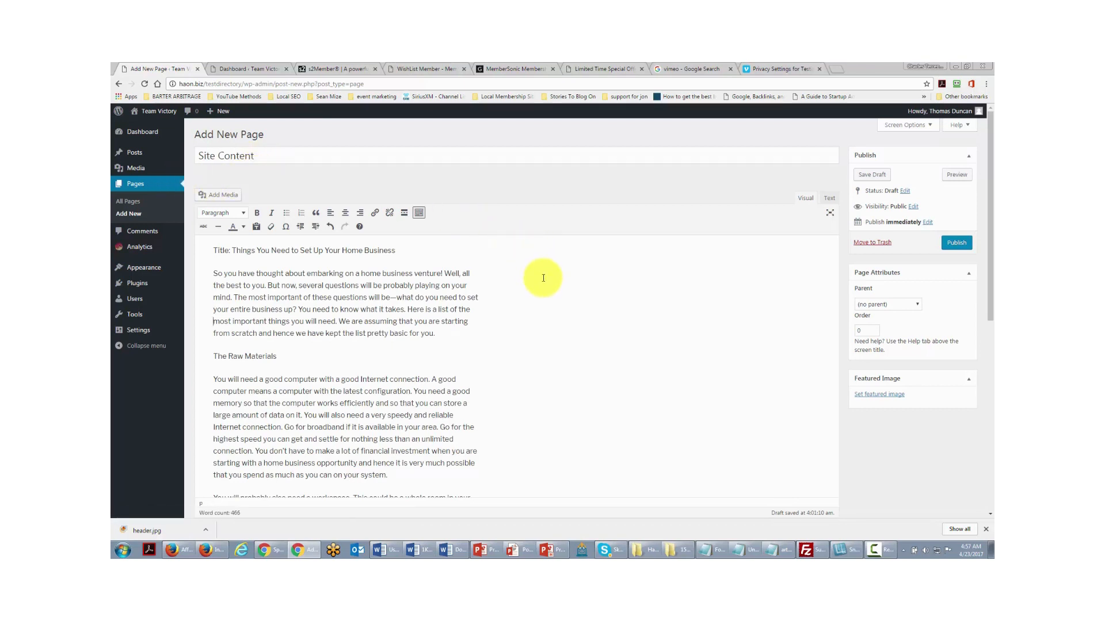
- Set the Site Content page's visibility to Password protected and enter a page password
left_click(911, 207)
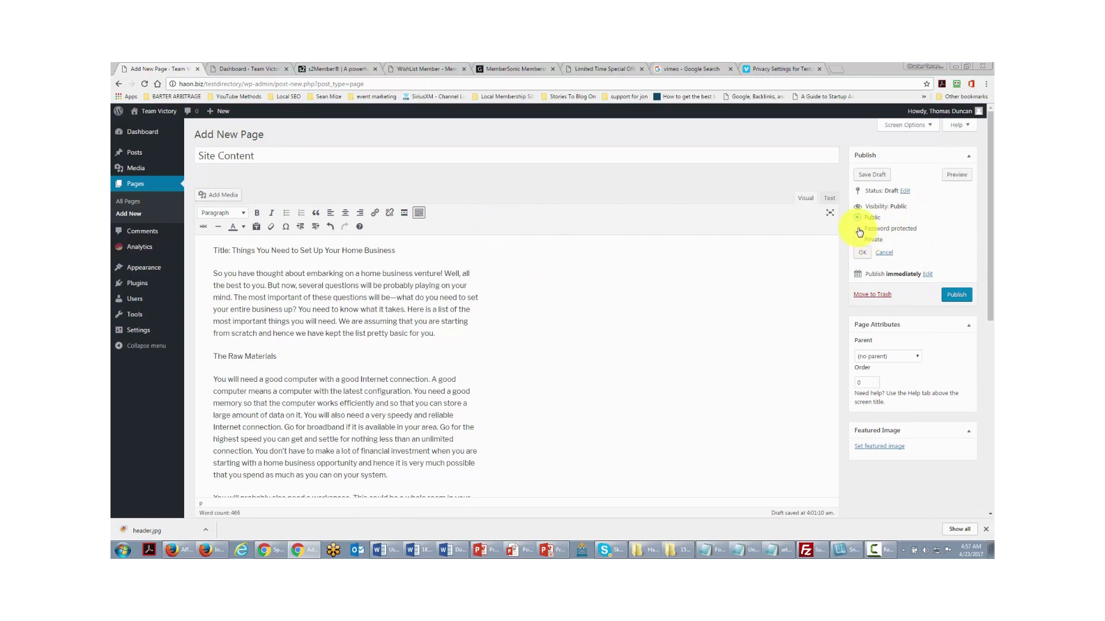
left_click(890, 228)
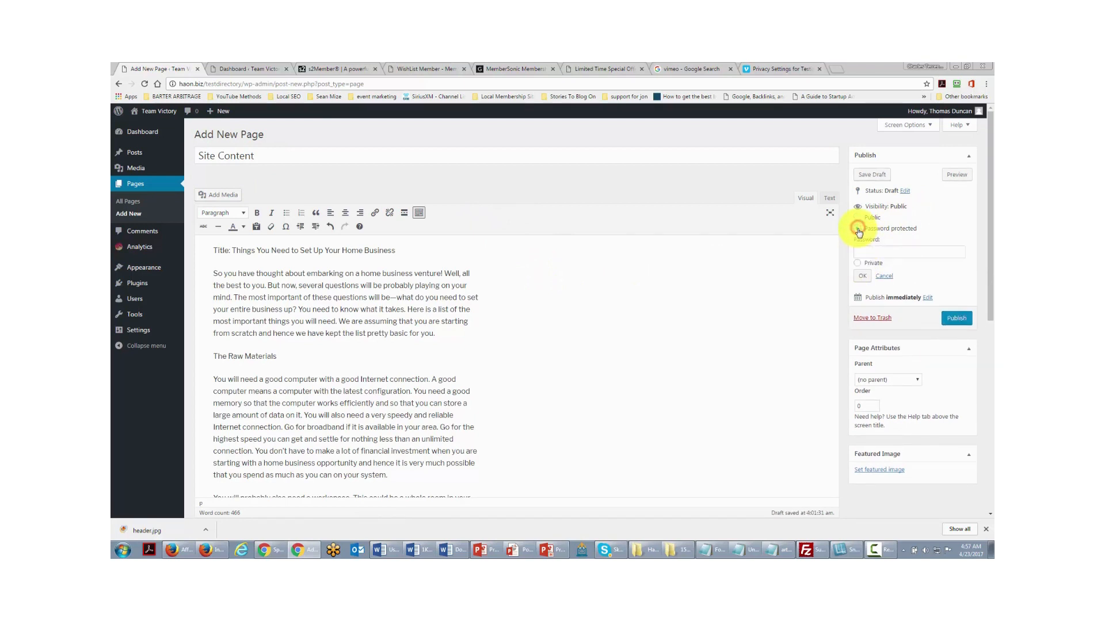
left_click(879, 253)
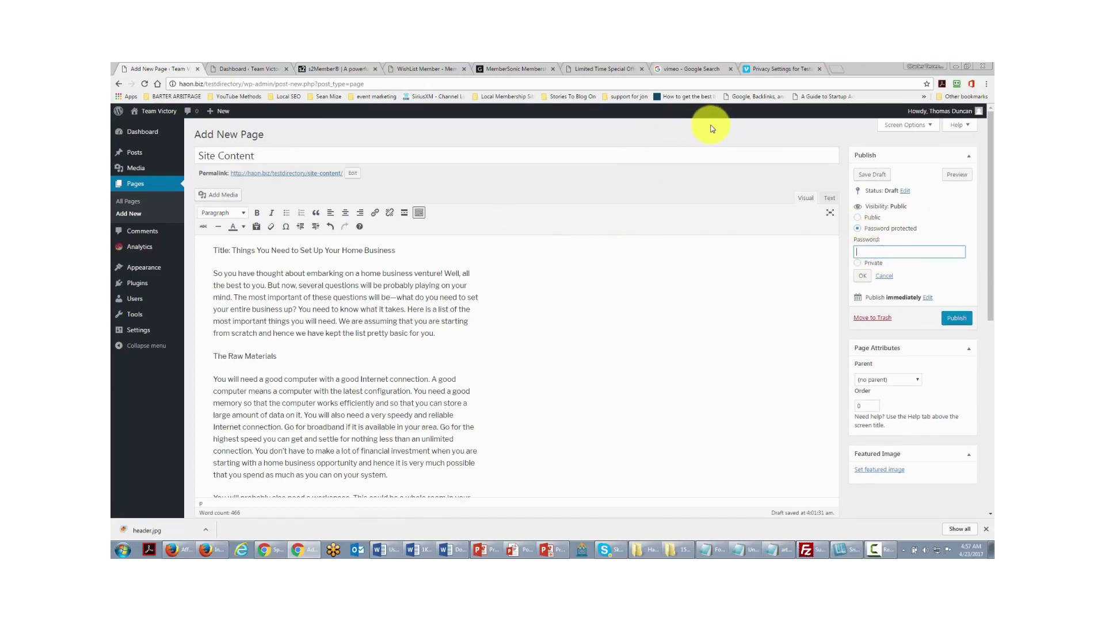
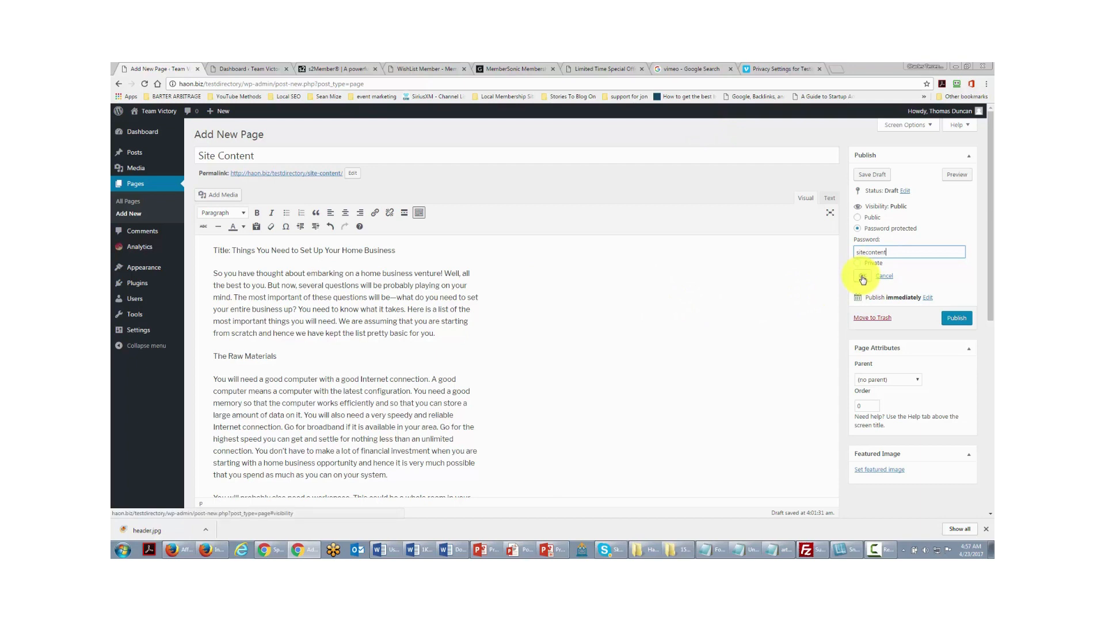
left_click(862, 279)
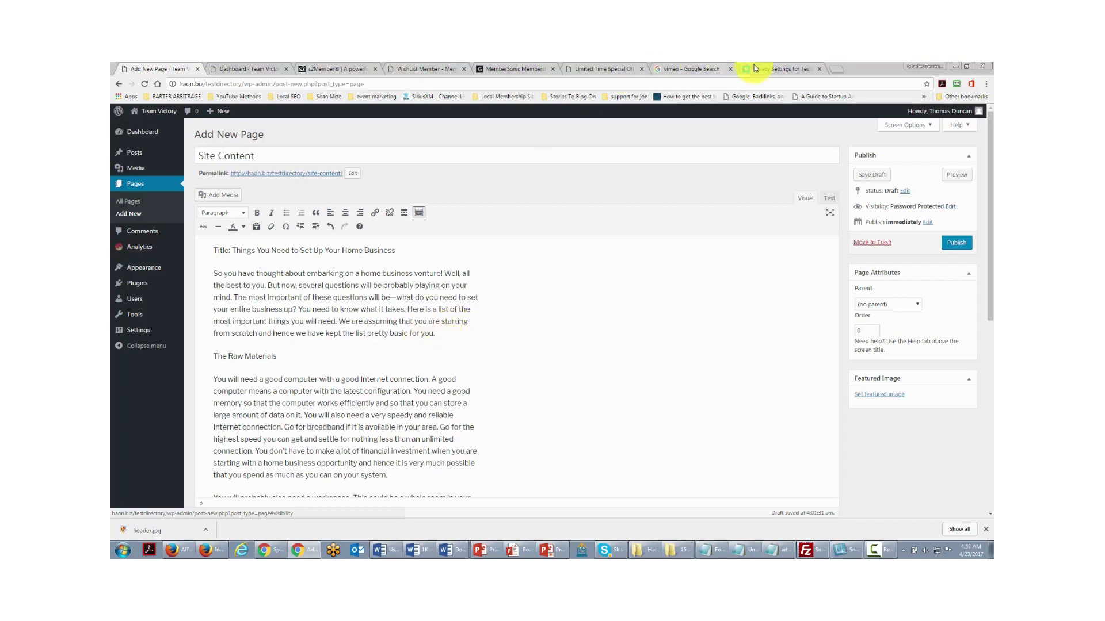
- Restrict the Vimeo video to 'Only people with a password', then view the s2Member and DownloadExpress pages
left_click(785, 69)
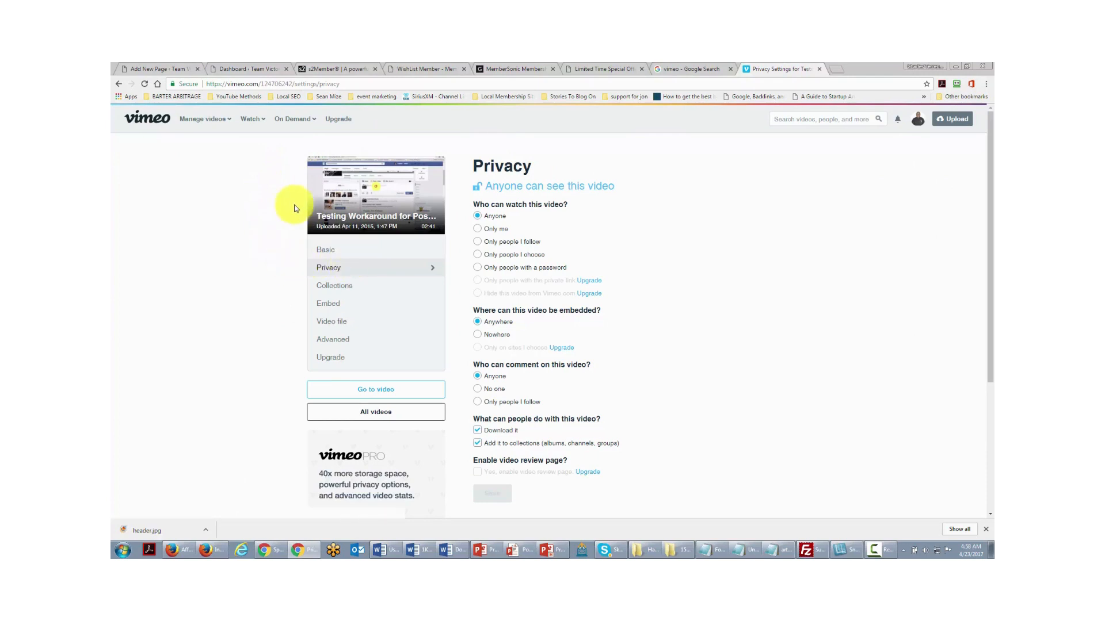
left_click(478, 268)
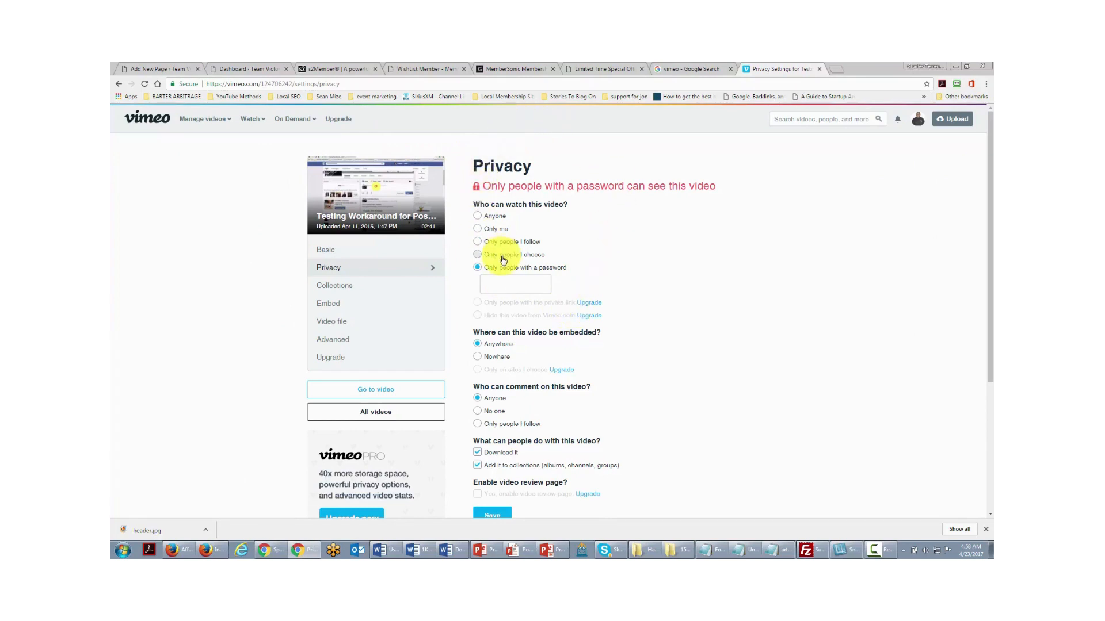
key("ctrl+3")
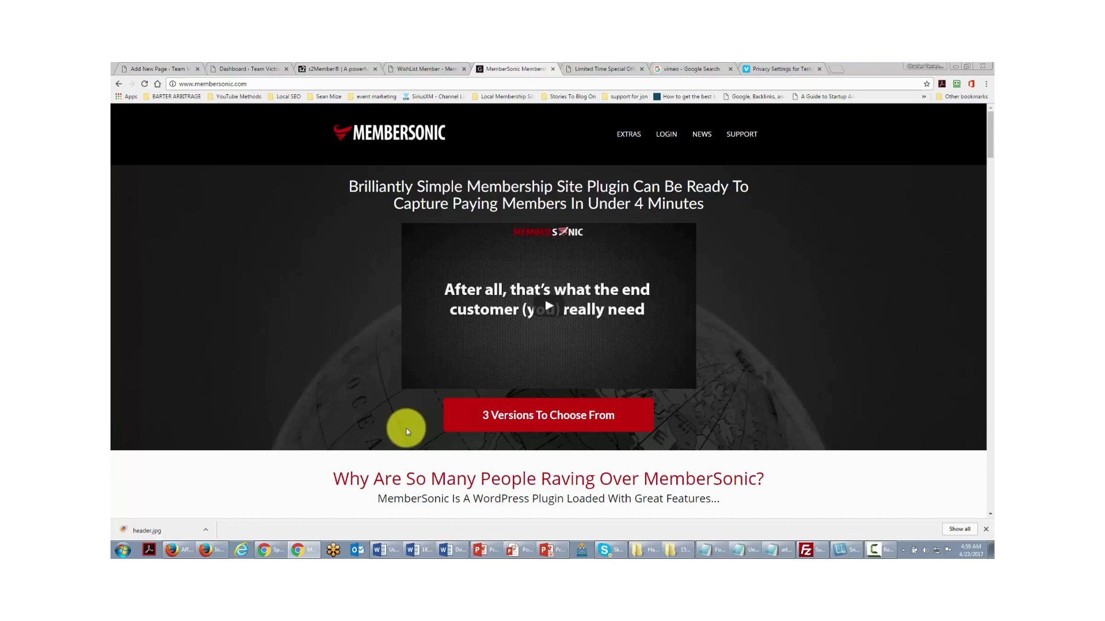
key("ctrl+Tab")
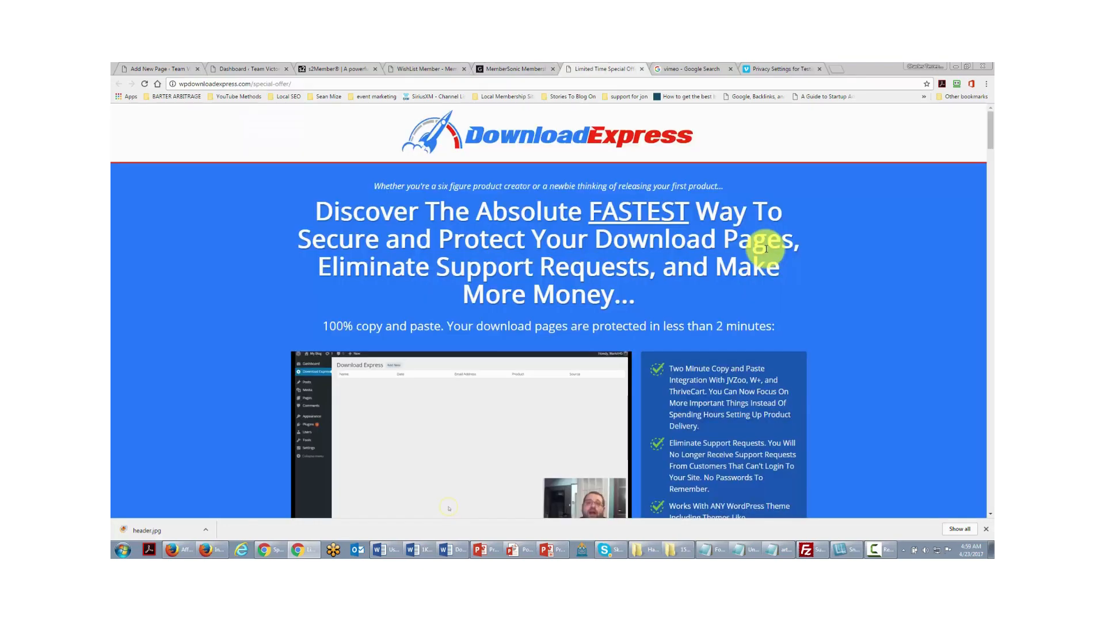